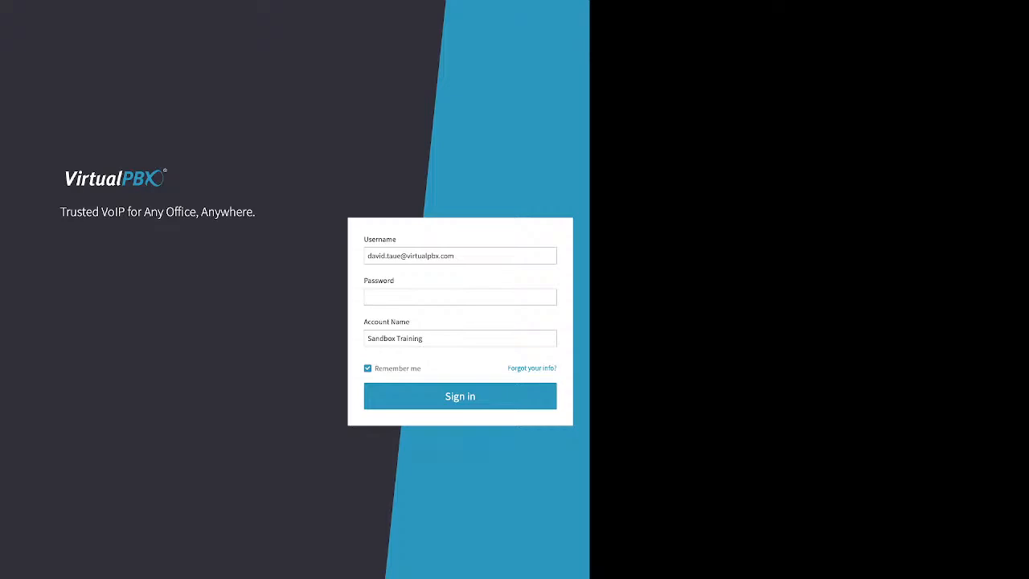
# Enter the account password and sign in to the Sandbox Training account
pyautogui.moveTo(507, 368); pyautogui.dragTo(555, 368)
pyautogui.click(531, 368)
pyautogui.click(460, 296)
pyautogui.write('••••••')
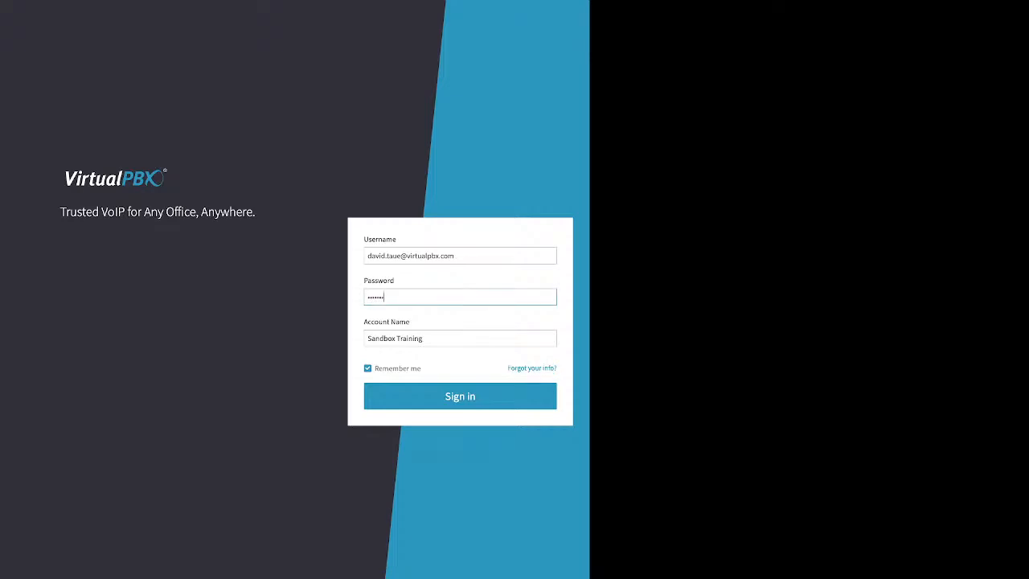
pyautogui.press('BackSpace')
pyautogui.write('•••••••')
pyautogui.moveTo(375, 368); pyautogui.dragTo(421, 368)
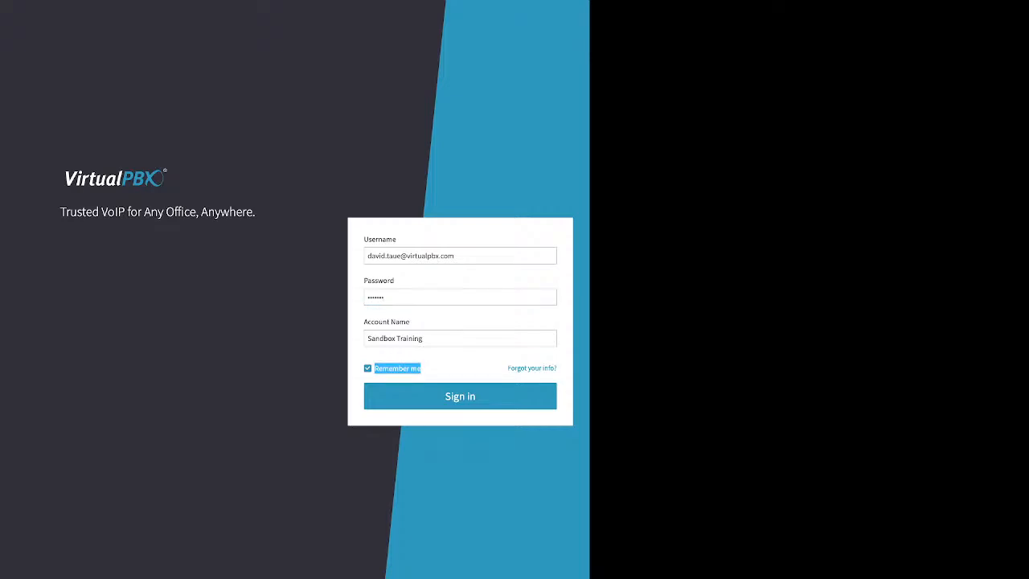
pyautogui.press('Return')
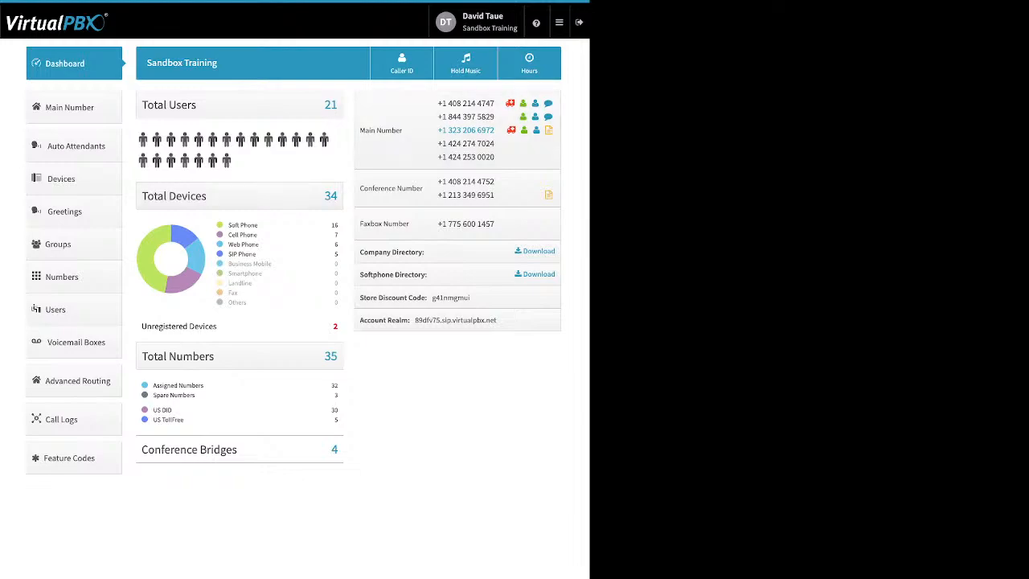
# Review the user's password settings and the account's timezone and language settings, and return to the dashboard
pyautogui.click(477, 22)
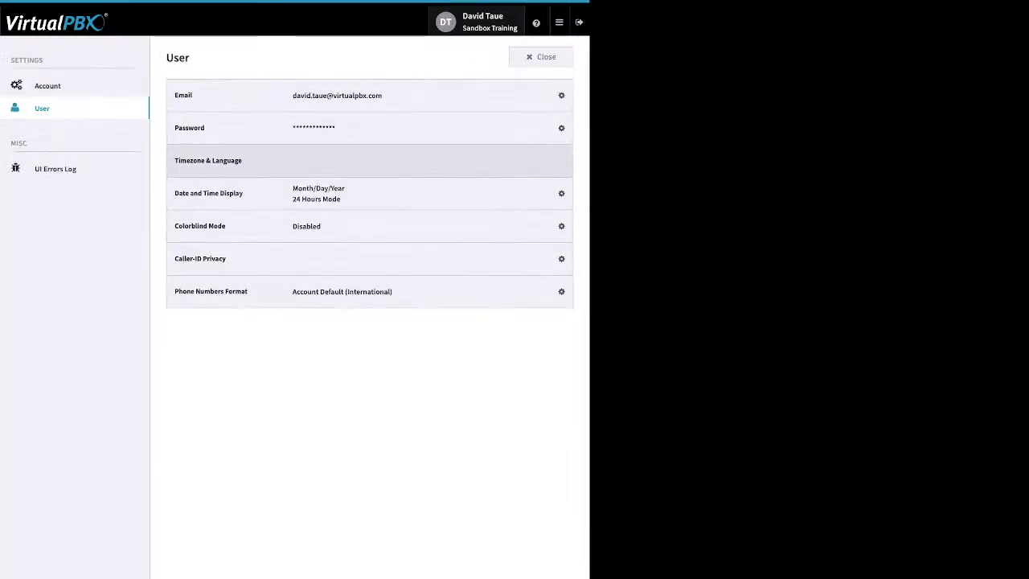
pyautogui.click(556, 128)
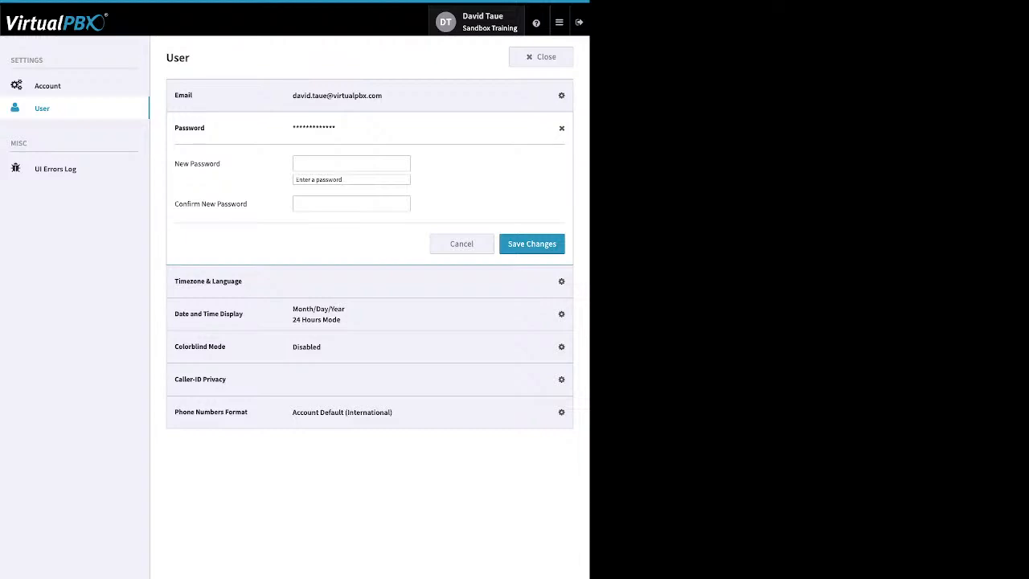
pyautogui.click(49, 86)
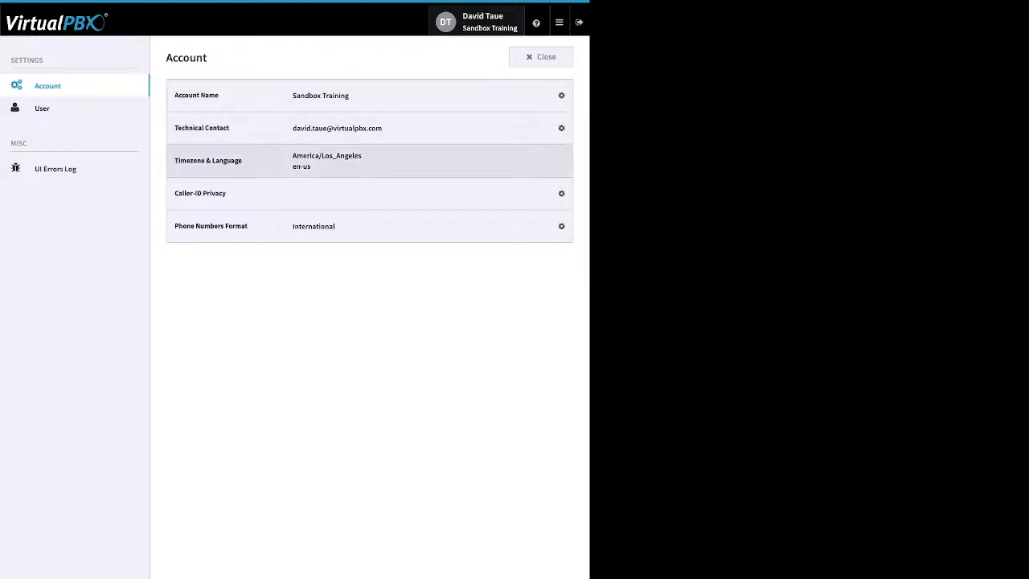
pyautogui.click(555, 161)
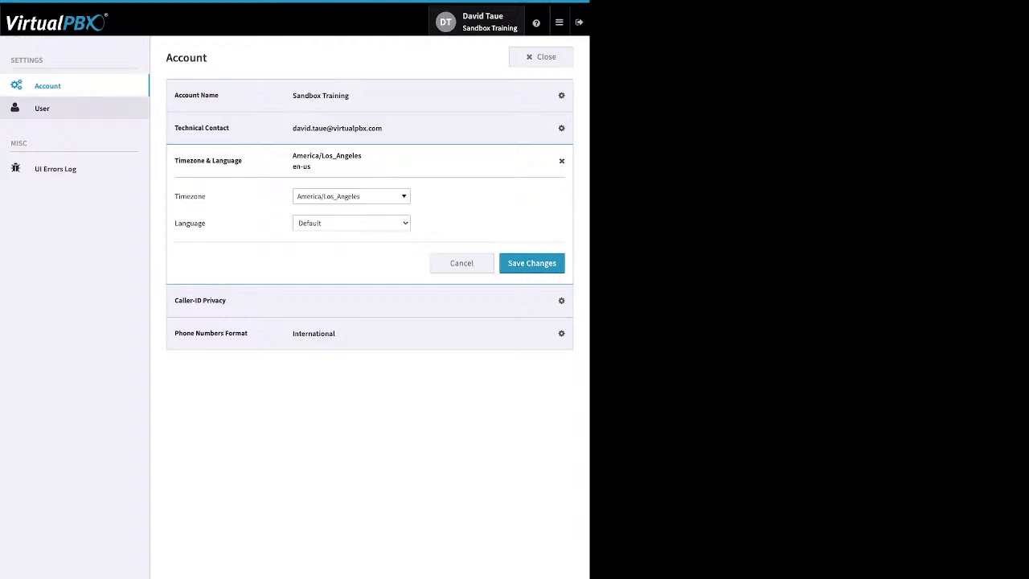
pyautogui.click(42, 109)
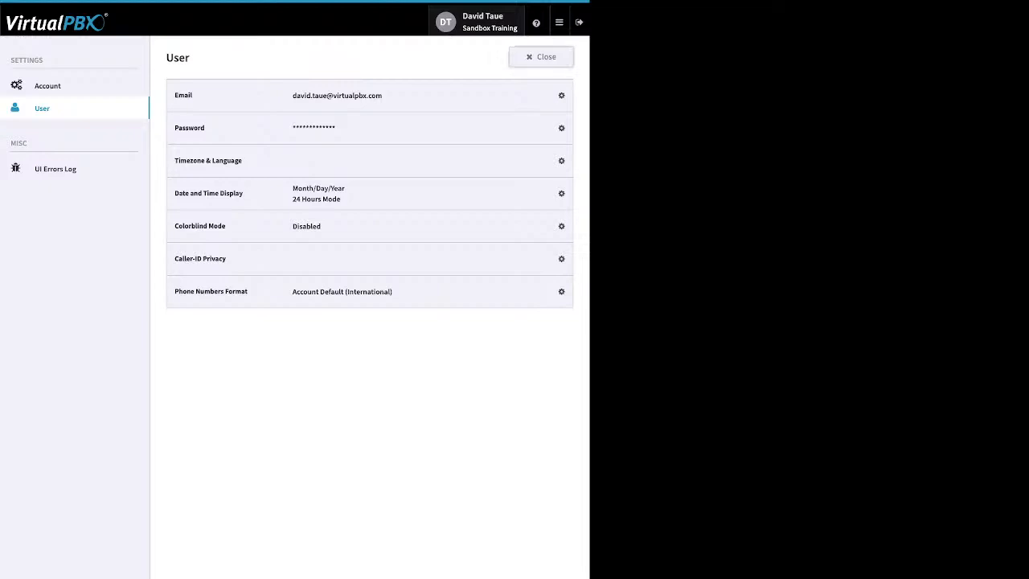
pyautogui.click(541, 58)
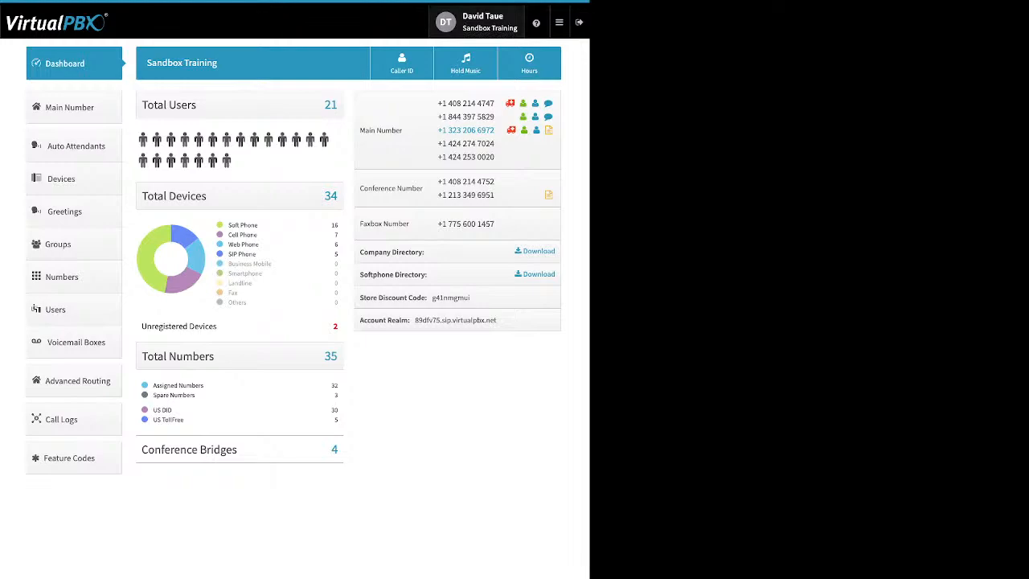
# Examine the dashboard's device breakdown by Soft Phone, Cell Phone, Web Phone and SIP Phone, plus the unregistered devices
pyautogui.moveTo(536, 22)
pyautogui.moveTo(559, 22)
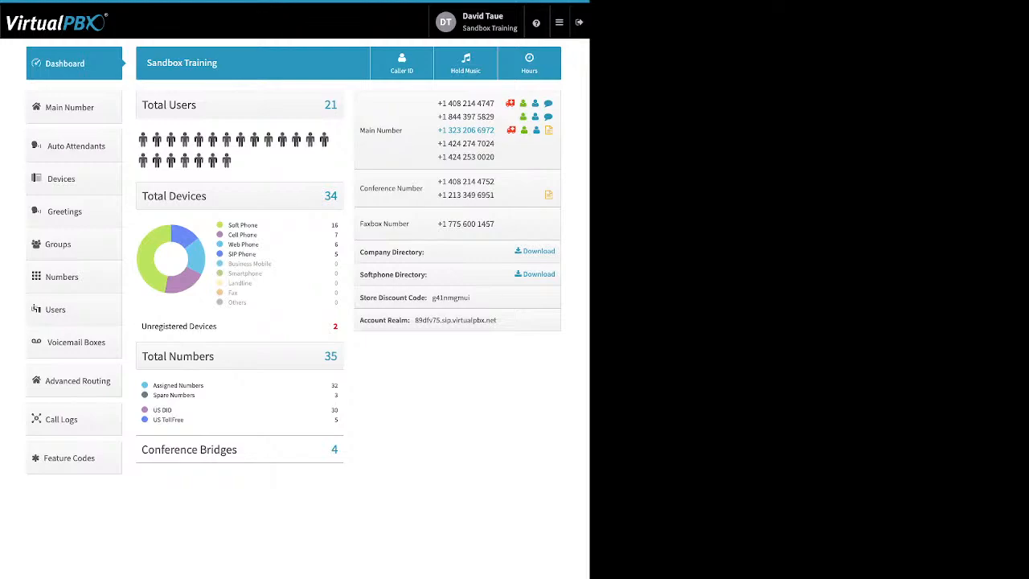
pyautogui.moveTo(259, 225); pyautogui.dragTo(229, 225)
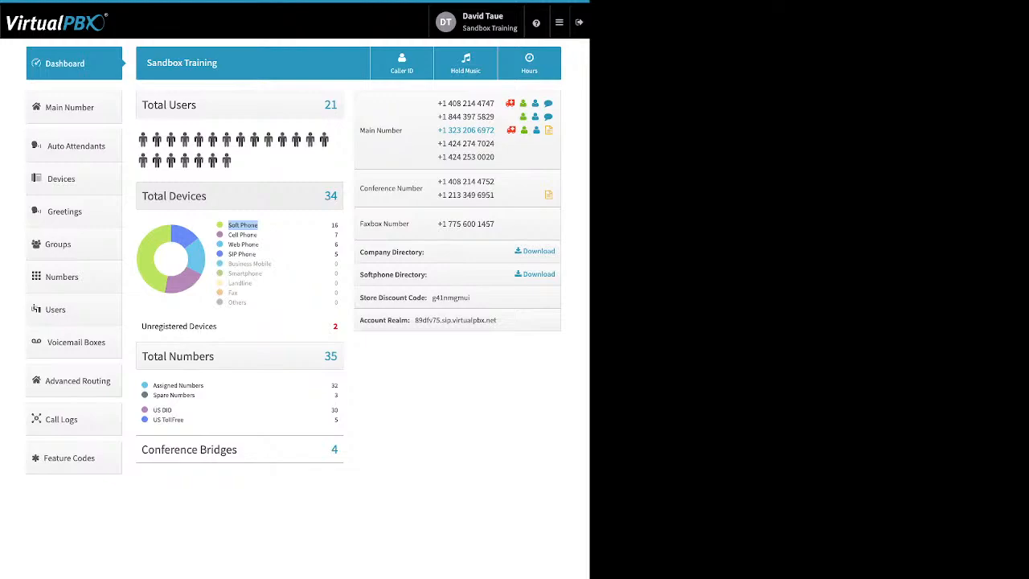
pyautogui.moveTo(258, 235); pyautogui.dragTo(229, 235)
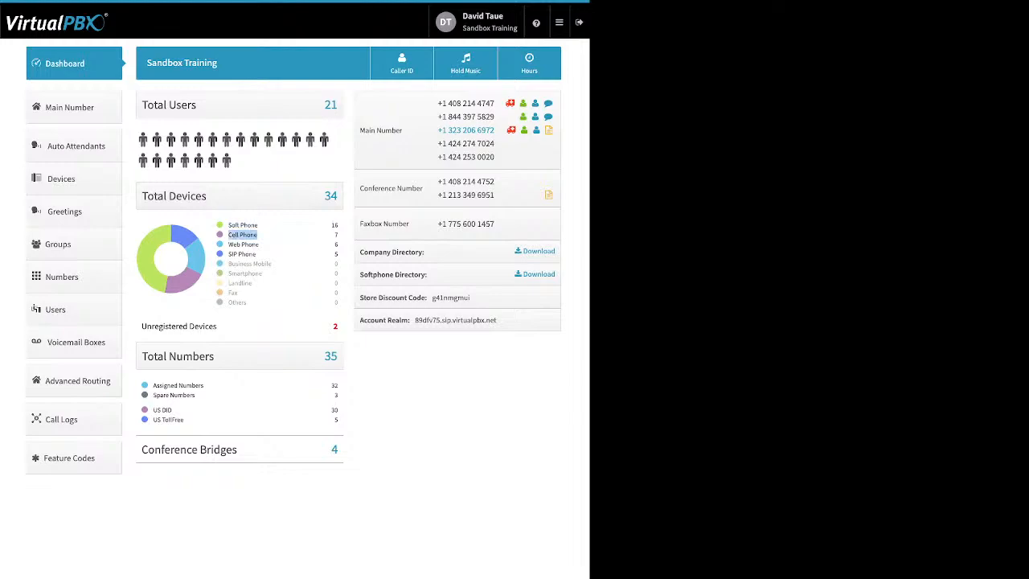
pyautogui.moveTo(259, 244); pyautogui.dragTo(228, 245)
pyautogui.moveTo(258, 254); pyautogui.dragTo(228, 254)
pyautogui.moveTo(217, 326); pyautogui.dragTo(189, 325)
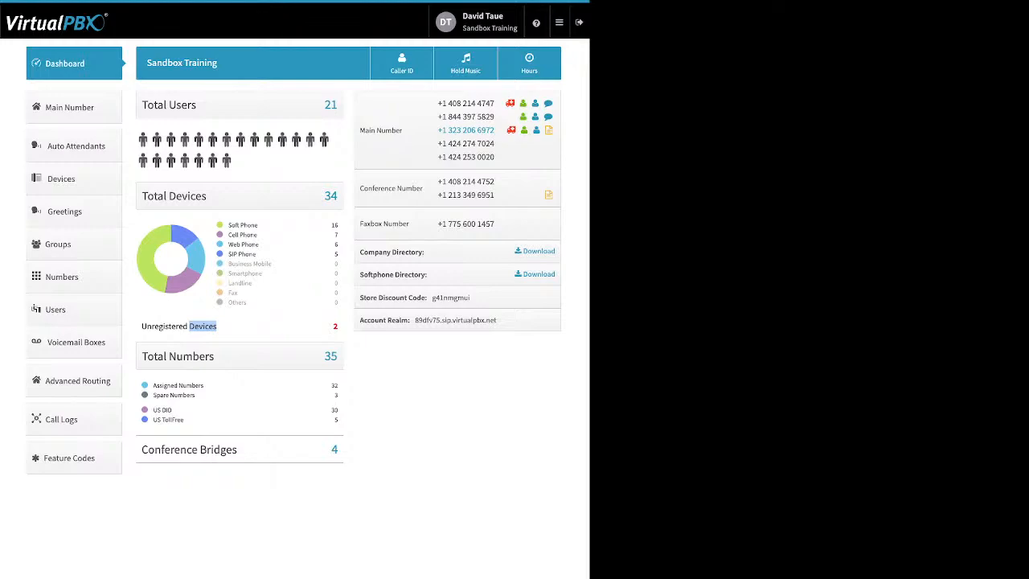
pyautogui.click(204, 327)
# Examine the dashboard's assigned and spare numbers, US DID and toll-free numbers, and conference bridges
pyautogui.moveTo(195, 396); pyautogui.dragTo(152, 385)
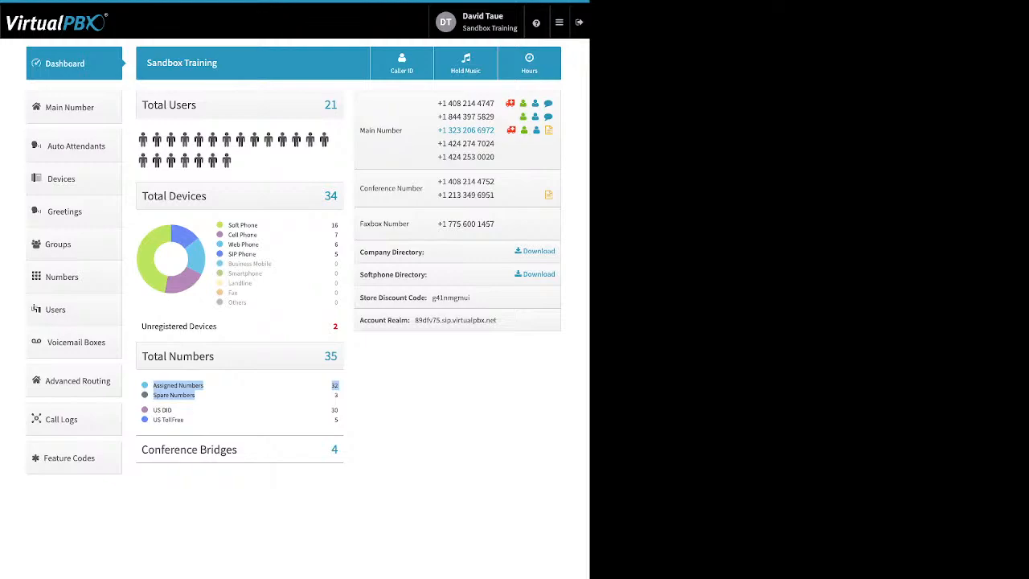
pyautogui.click(227, 395)
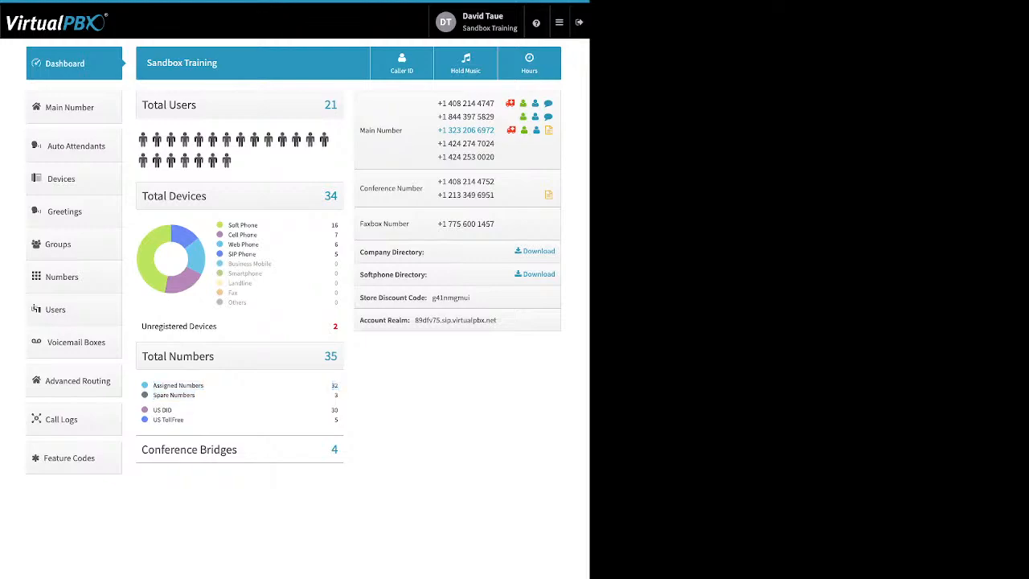
pyautogui.moveTo(186, 425); pyautogui.dragTo(153, 410)
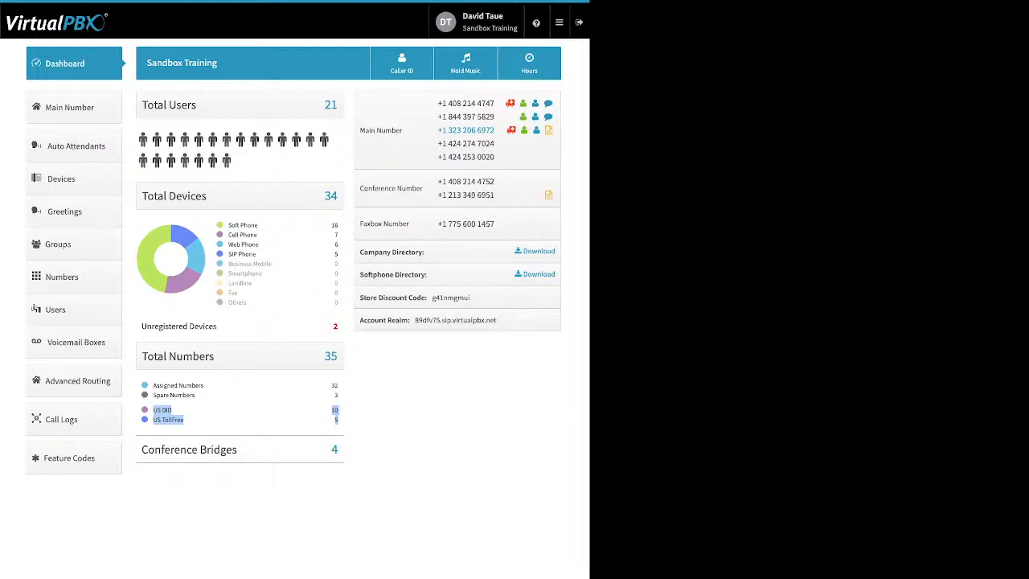
pyautogui.click(340, 421)
pyautogui.moveTo(237, 449); pyautogui.dragTo(199, 449)
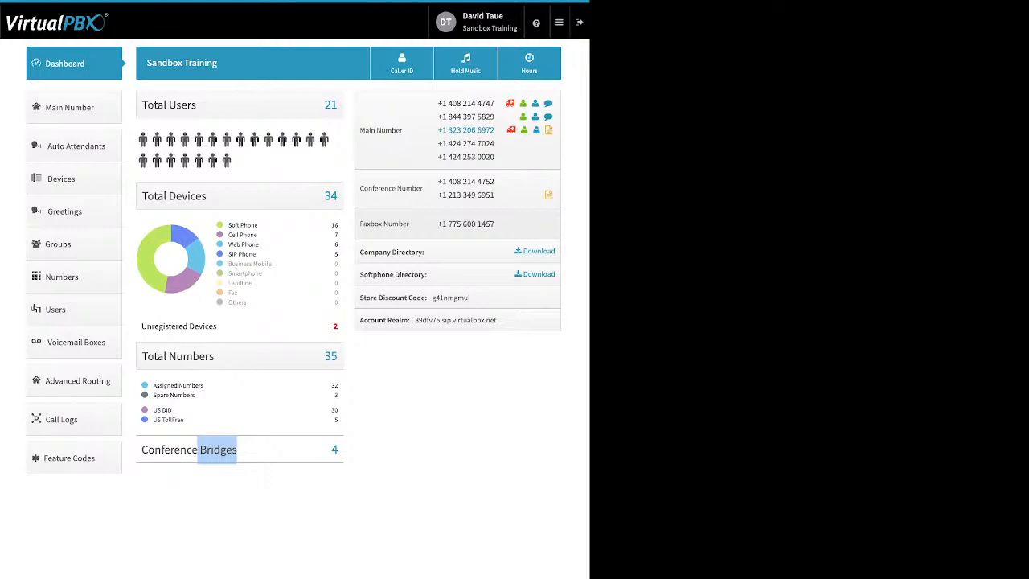
# Examine the company and softphone directory entries, the store discount code and the account realm on the dashboard
pyautogui.moveTo(426, 252); pyautogui.dragTo(360, 253)
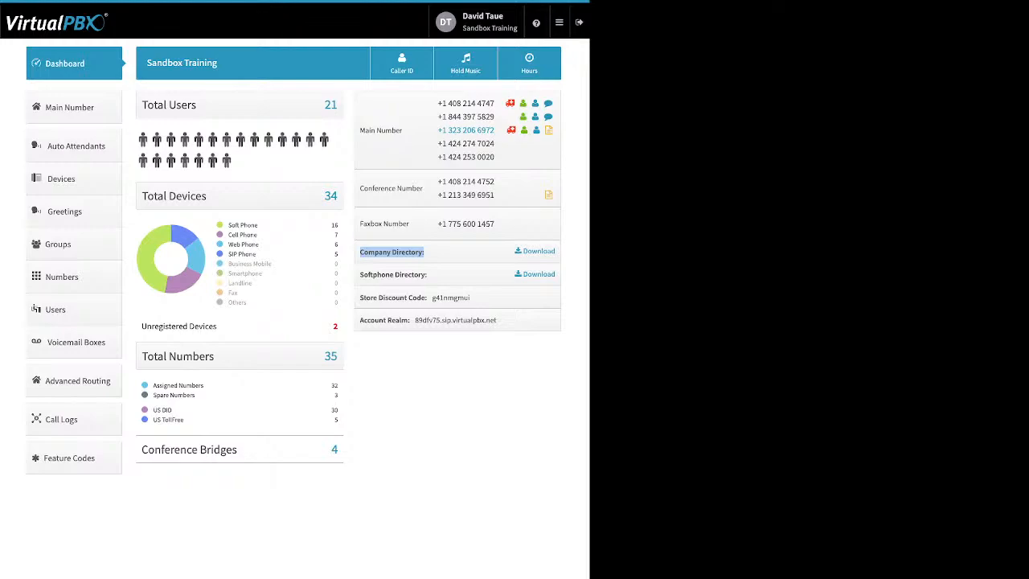
pyautogui.moveTo(427, 274); pyautogui.dragTo(360, 274)
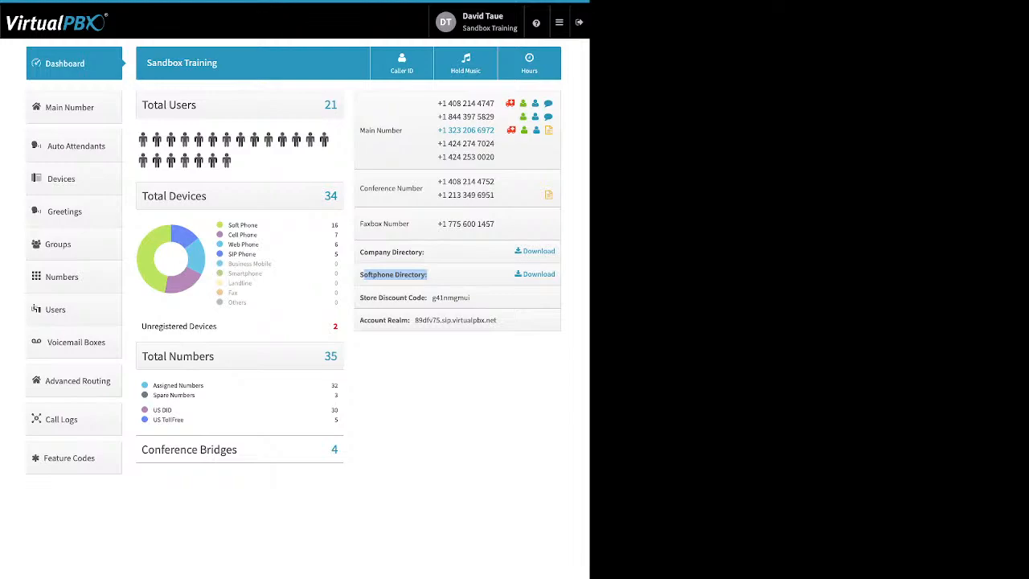
pyautogui.click(427, 275)
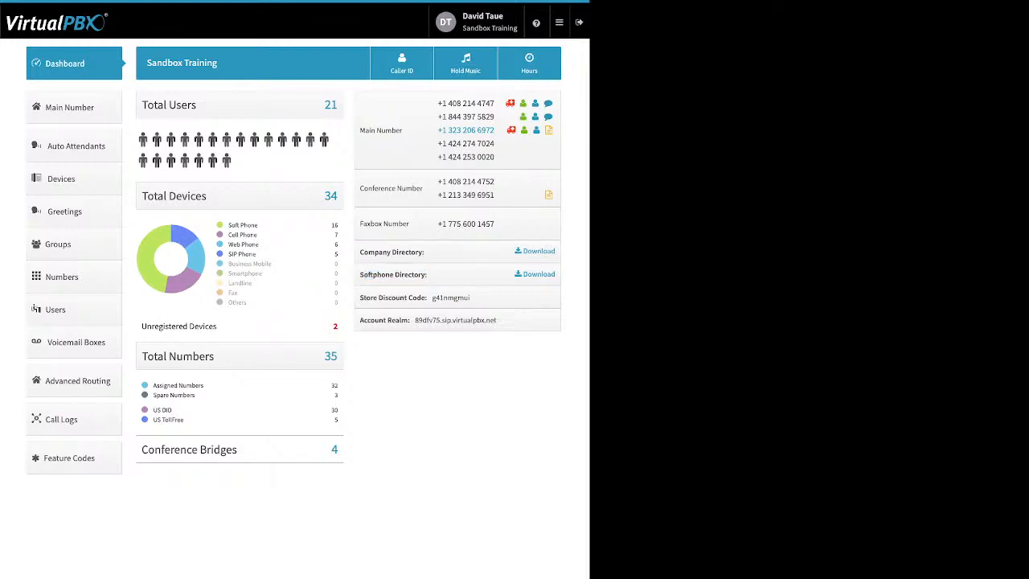
pyautogui.moveTo(471, 297); pyautogui.dragTo(431, 298)
pyautogui.click(433, 298)
pyautogui.moveTo(460, 320); pyautogui.dragTo(415, 320)
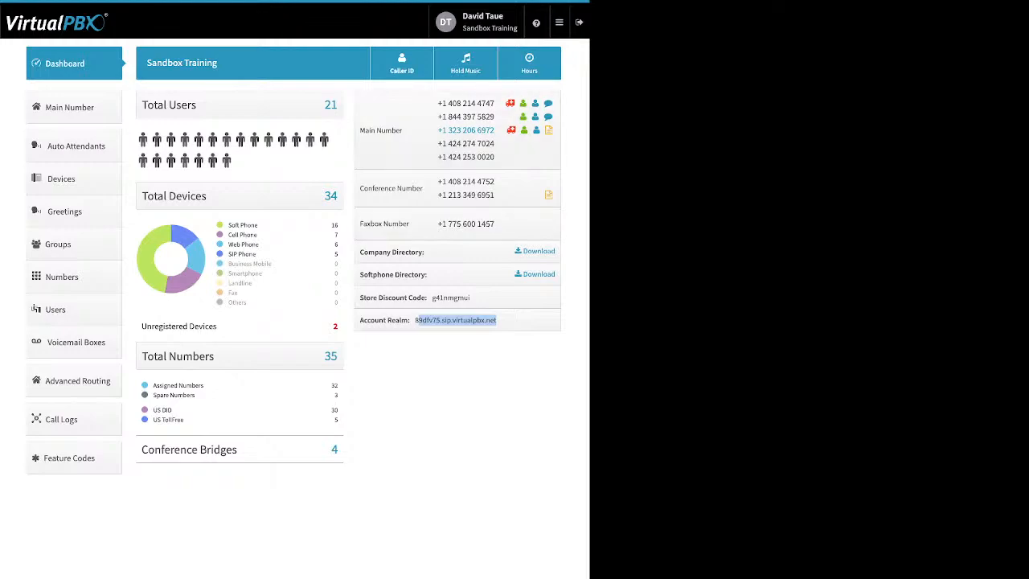
# Review the company caller ID number, caller ID name and emergency (E911) information, and close without saving
pyautogui.click(402, 64)
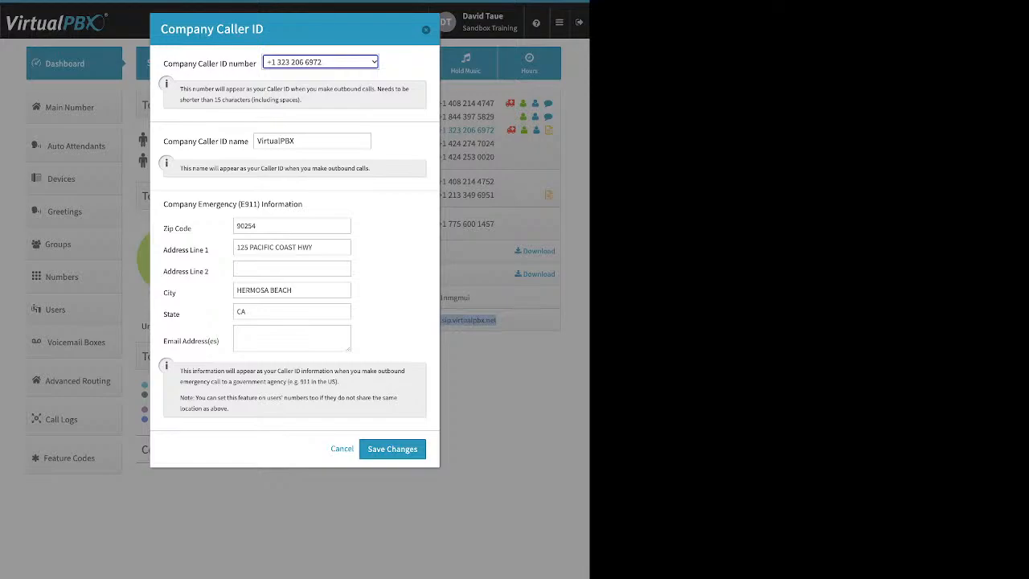
pyautogui.click(388, 233)
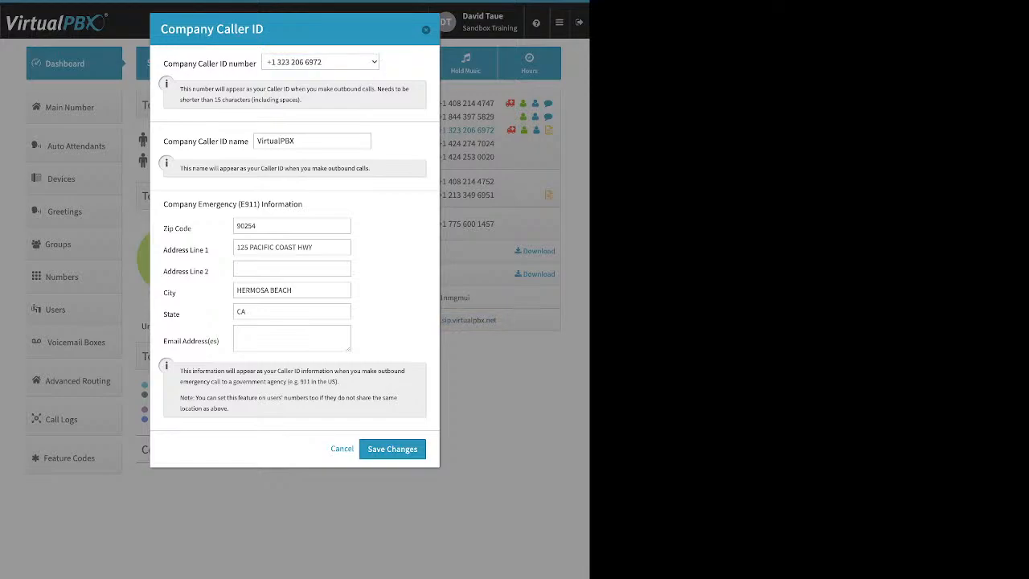
pyautogui.moveTo(164, 142); pyautogui.dragTo(248, 141)
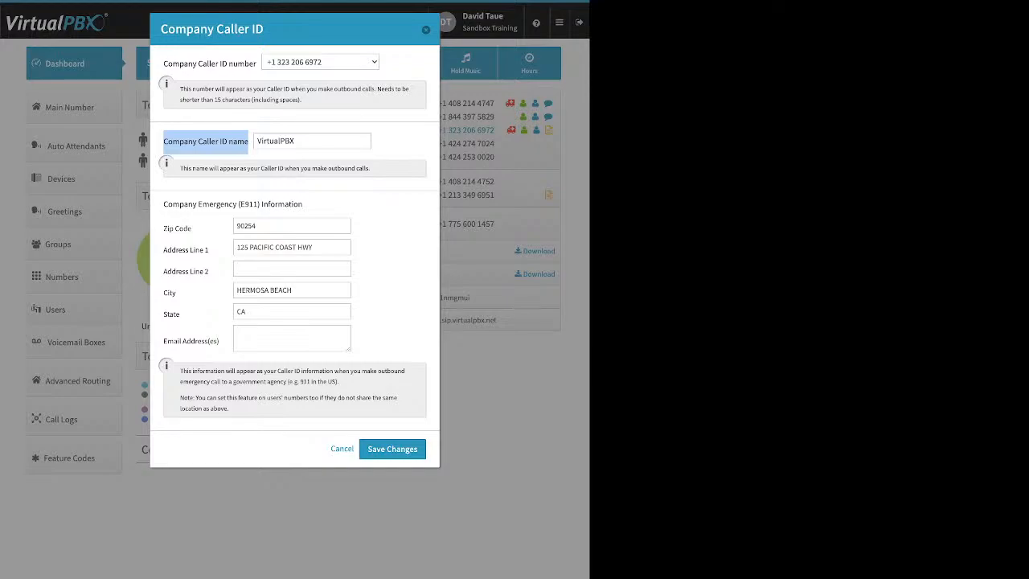
pyautogui.click(211, 143)
pyautogui.moveTo(163, 204); pyautogui.dragTo(302, 204)
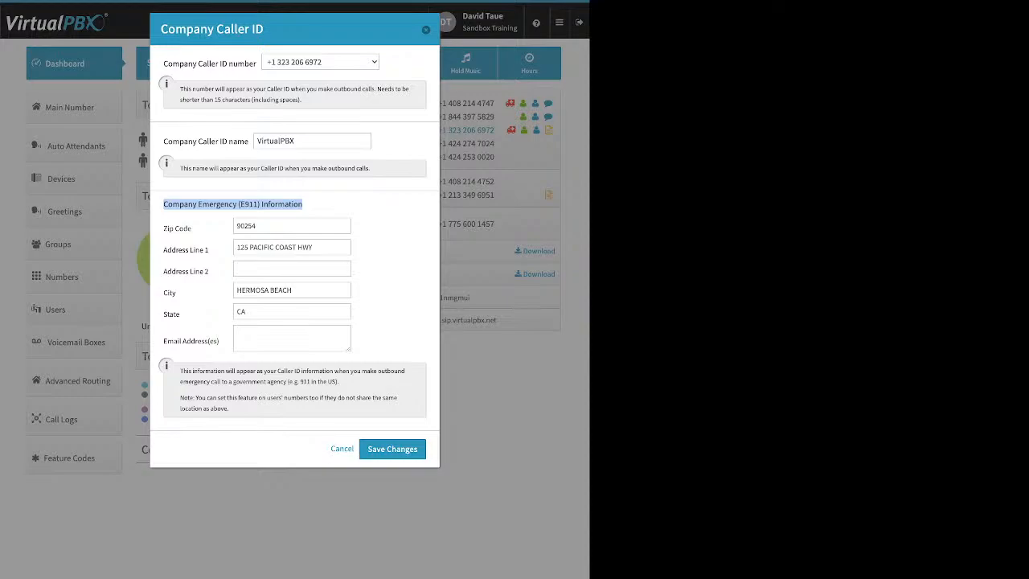
pyautogui.moveTo(320, 450); pyautogui.dragTo(422, 449)
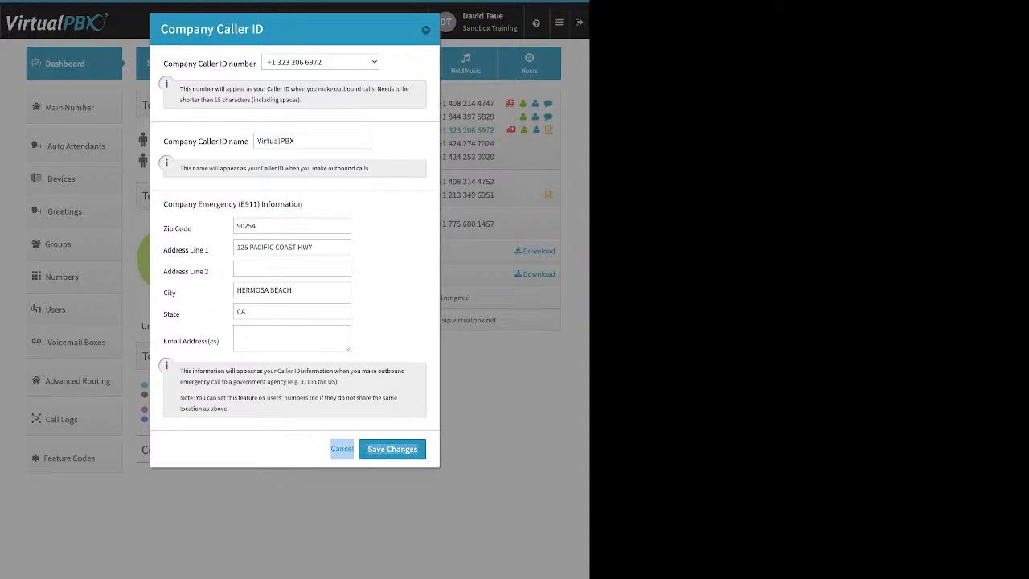
pyautogui.click(292, 290)
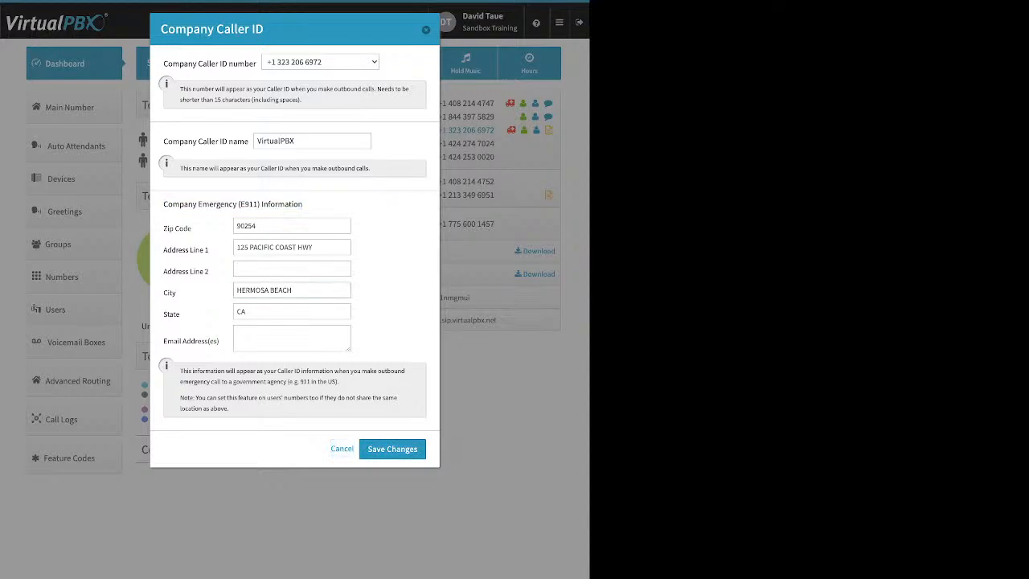
pyautogui.moveTo(168, 141); pyautogui.dragTo(244, 141)
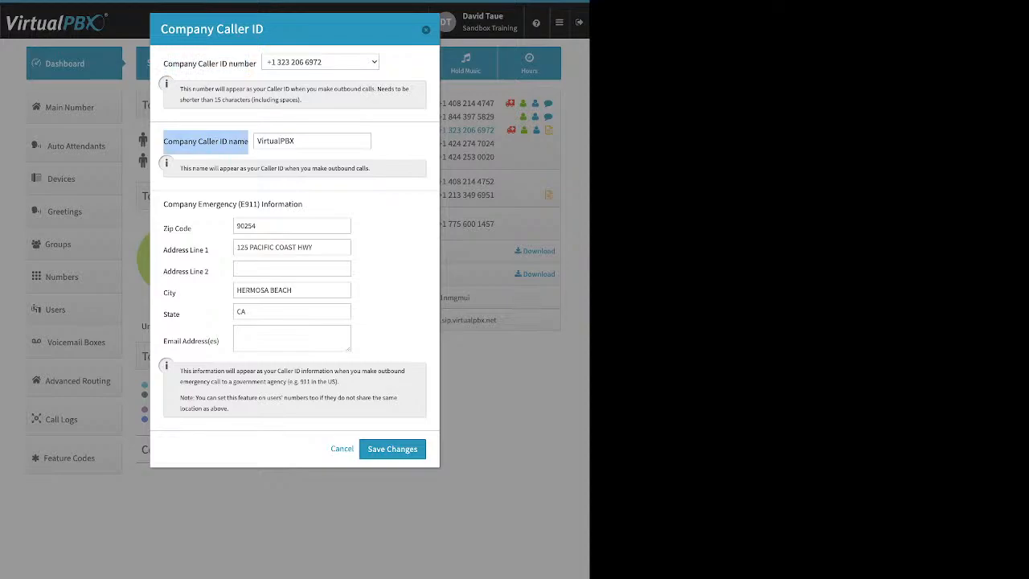
pyautogui.press('Escape')
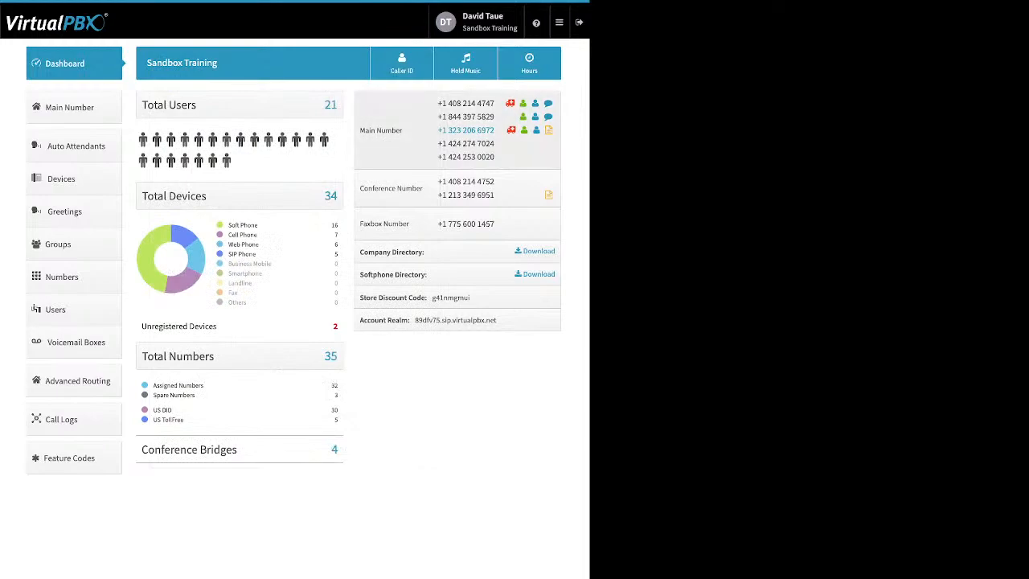
# View the account's Music-On-Hold settings and its file upload option, and close without saving
pyautogui.click(465, 63)
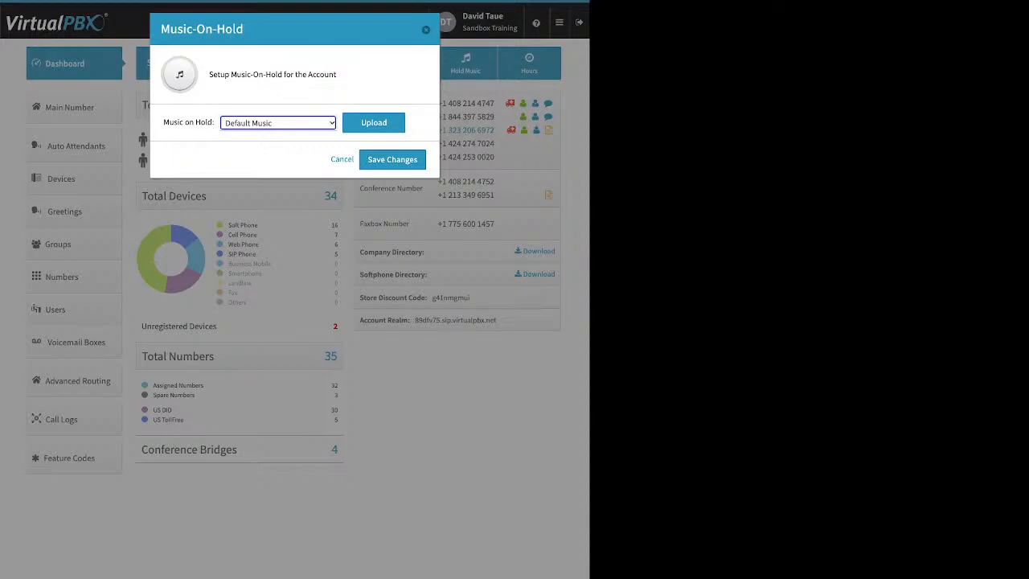
pyautogui.click(374, 123)
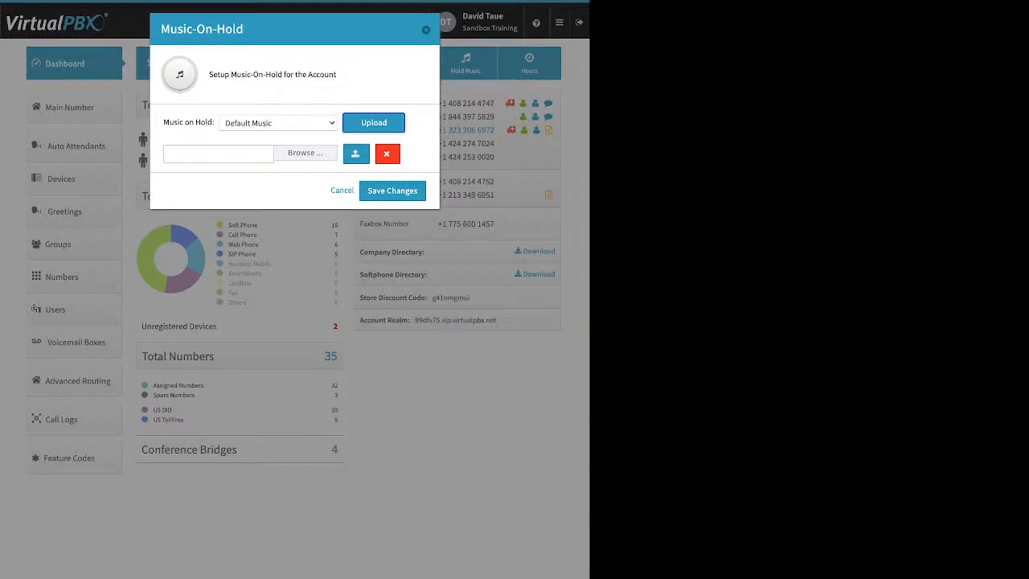
pyautogui.click(425, 30)
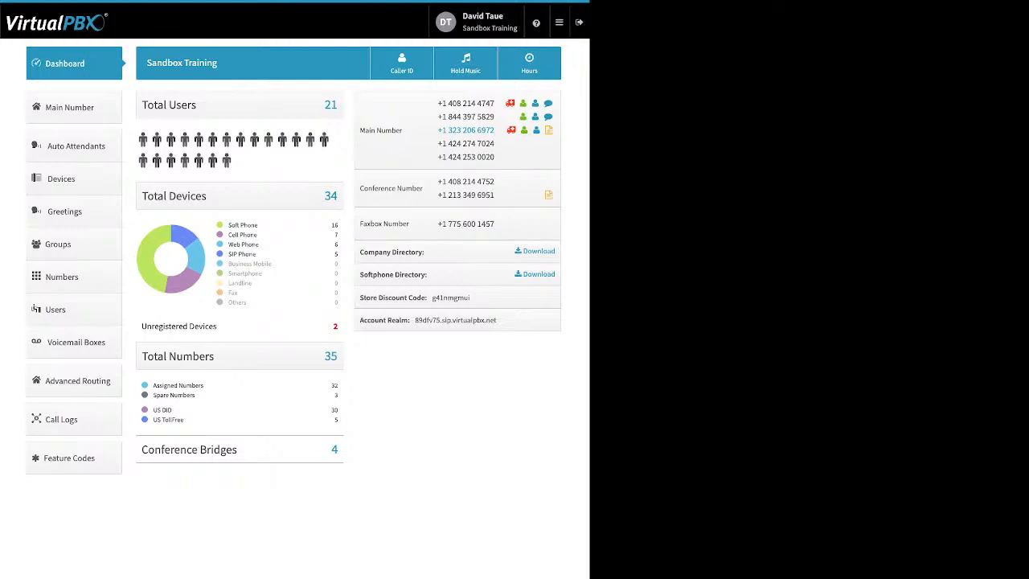
# Un-assign the fourth phone number listed under Main Company Numbers
pyautogui.click(70, 107)
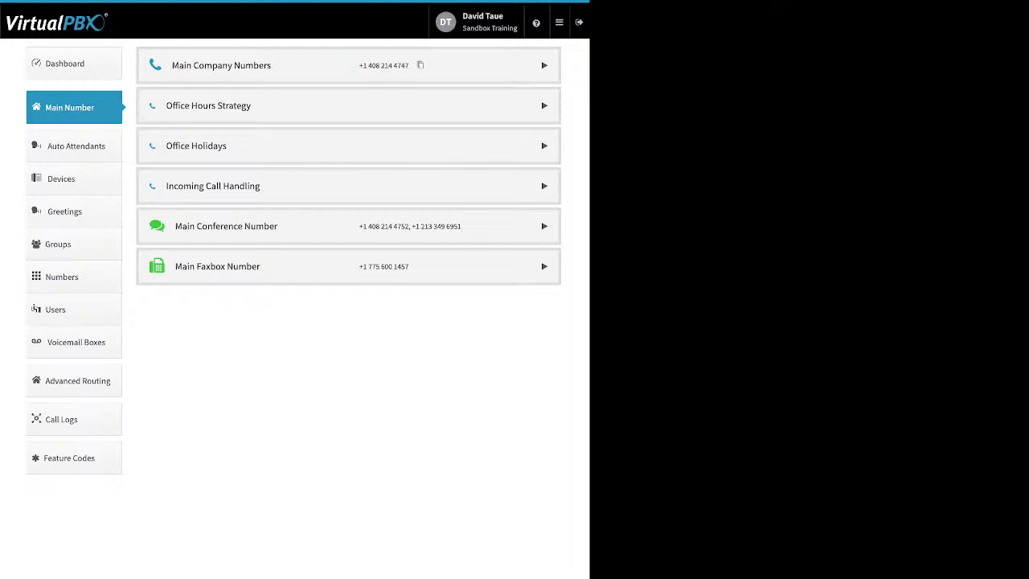
pyautogui.click(544, 66)
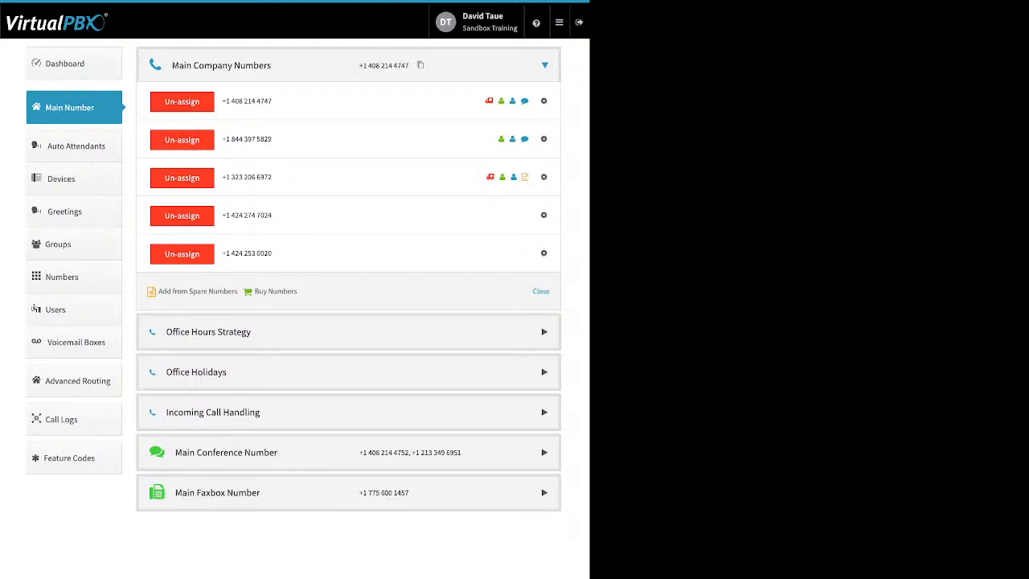
pyautogui.click(182, 215)
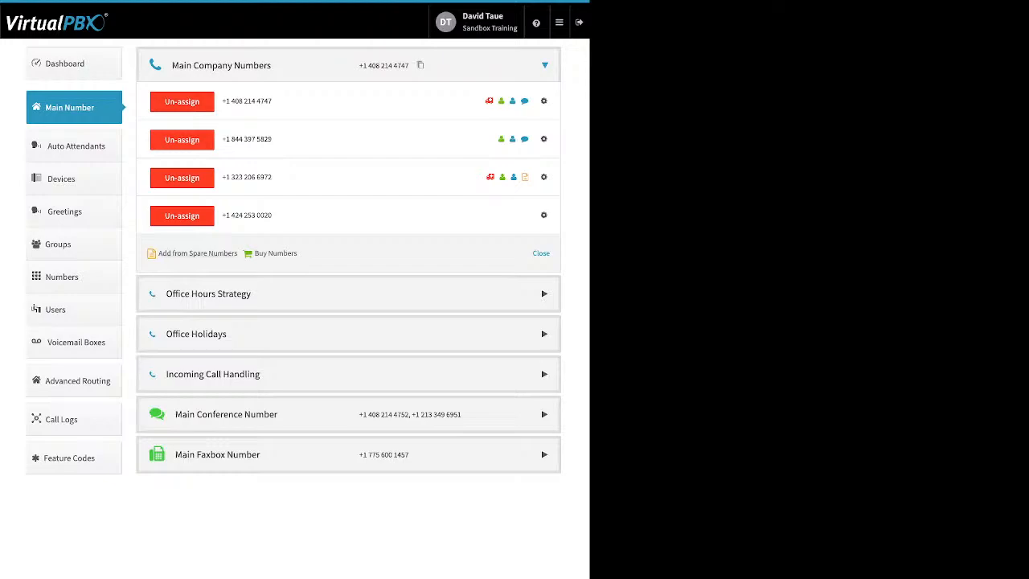
# View the list of spare numbers available for the main company line, and close it without adding any
pyautogui.moveTo(238, 254); pyautogui.dragTo(172, 254)
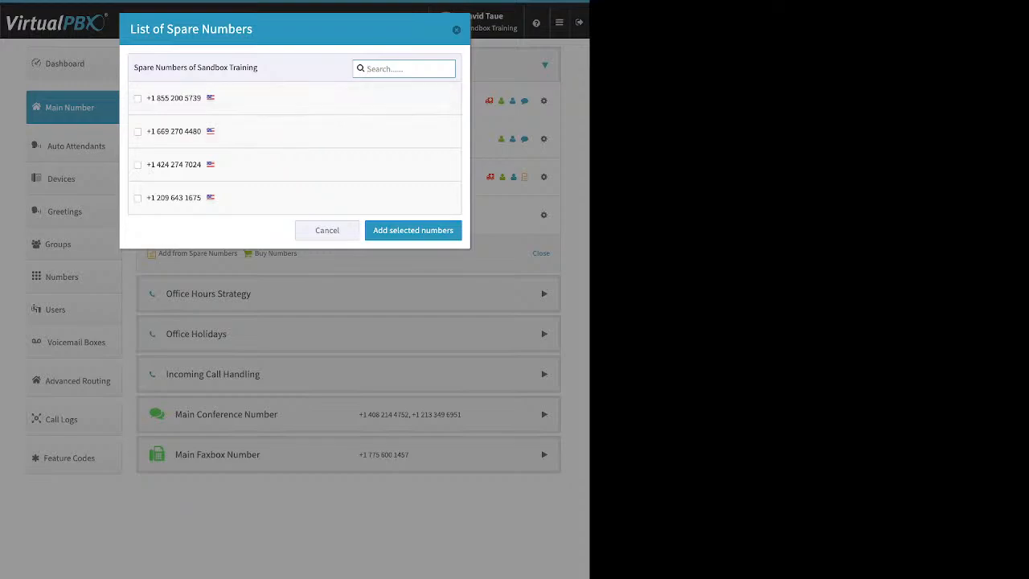
pyautogui.press('Escape')
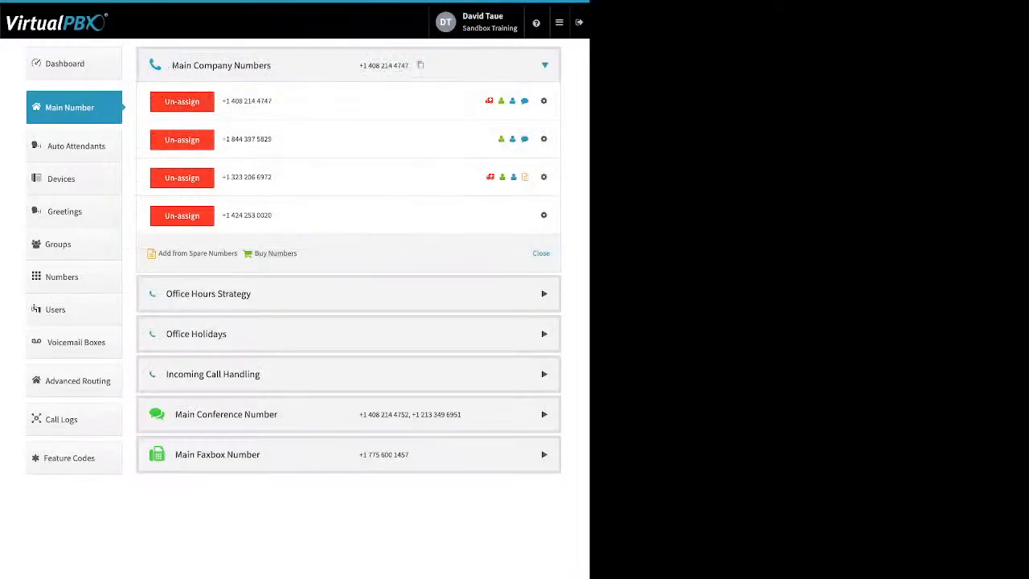
# Buy a toll-free company number with the 86* prefix, choosing the second number in the search results
pyautogui.click(275, 253)
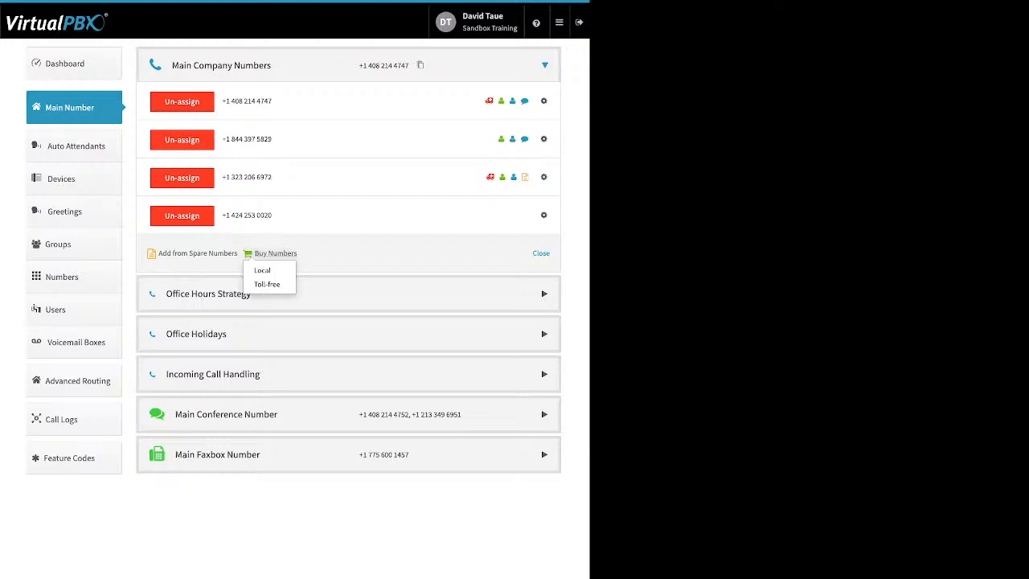
pyautogui.click(267, 283)
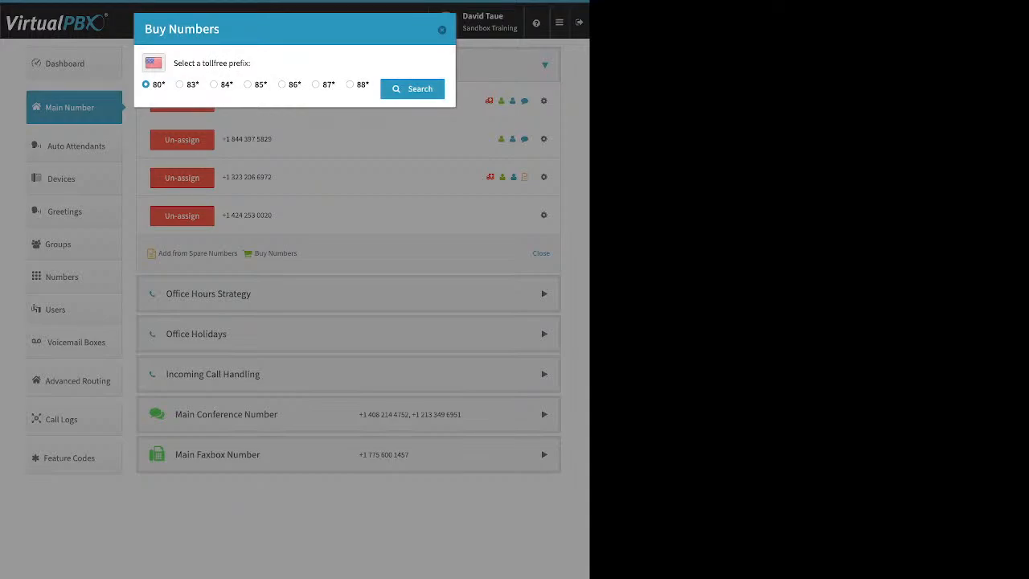
pyautogui.click(282, 84)
pyautogui.click(412, 89)
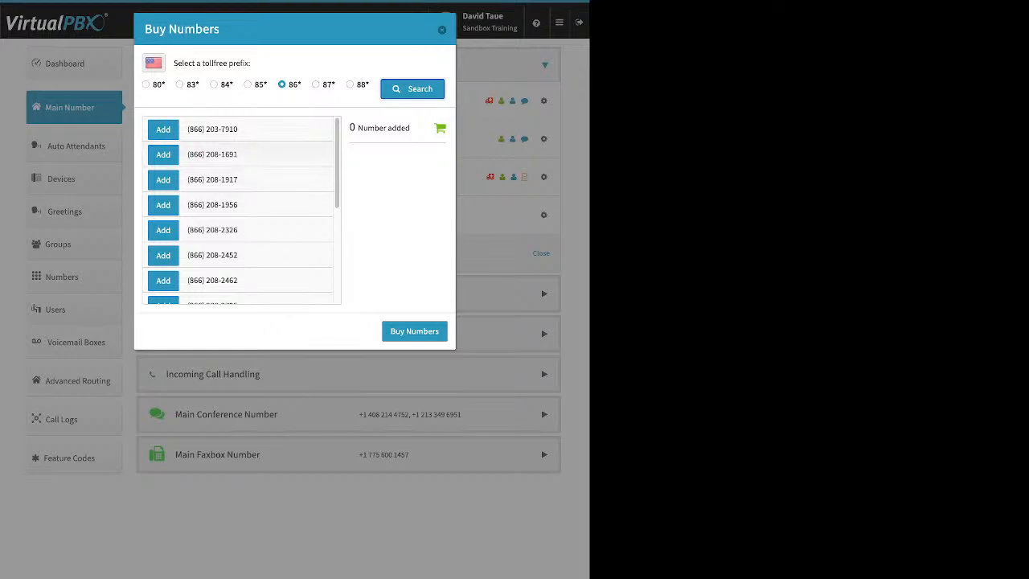
pyautogui.click(163, 154)
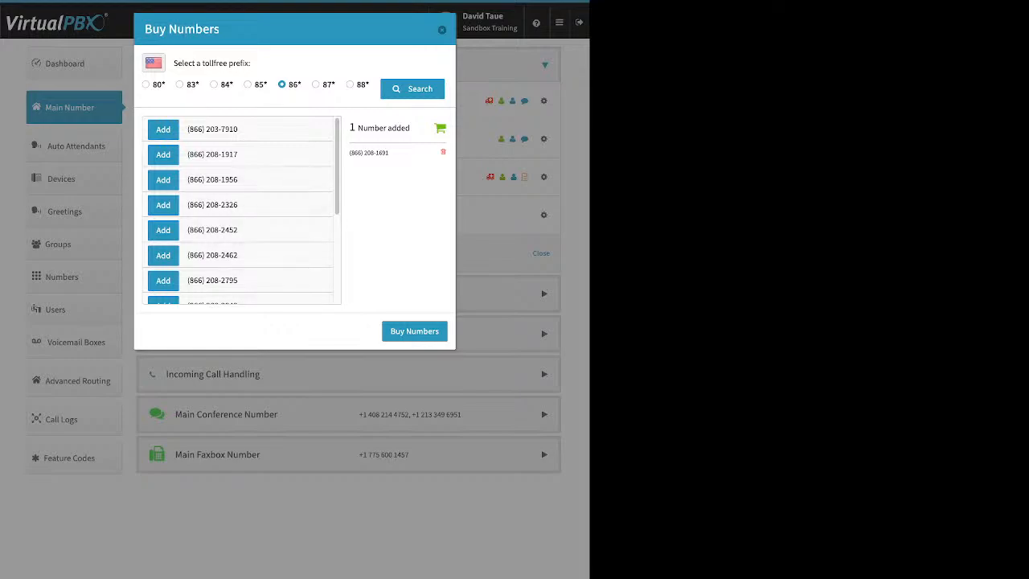
pyautogui.click(414, 331)
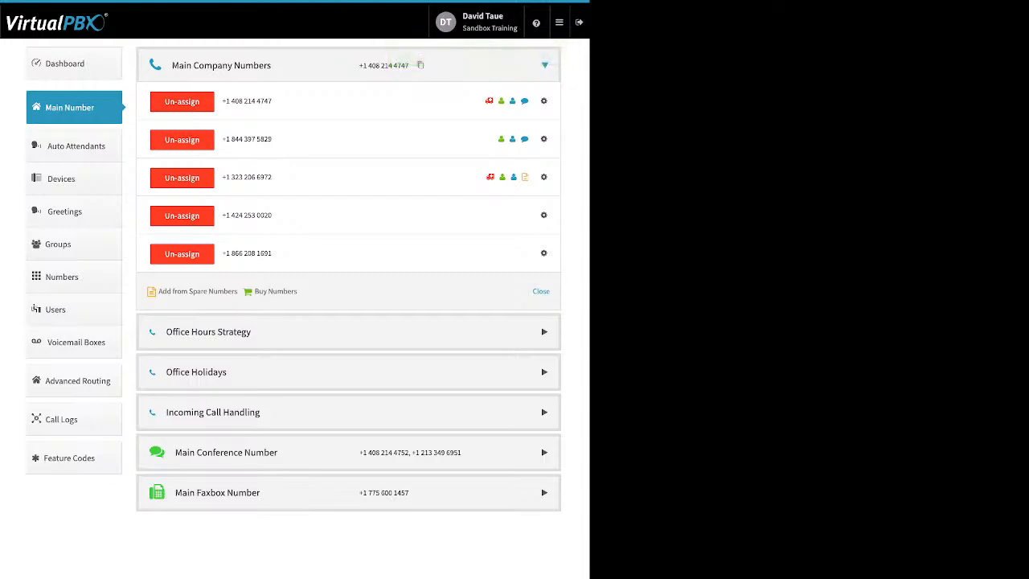
# Review the Caller ID name options and the E911 location form of the purchased toll-free number, closing both without saving
pyautogui.click(544, 254)
pyautogui.click(508, 275)
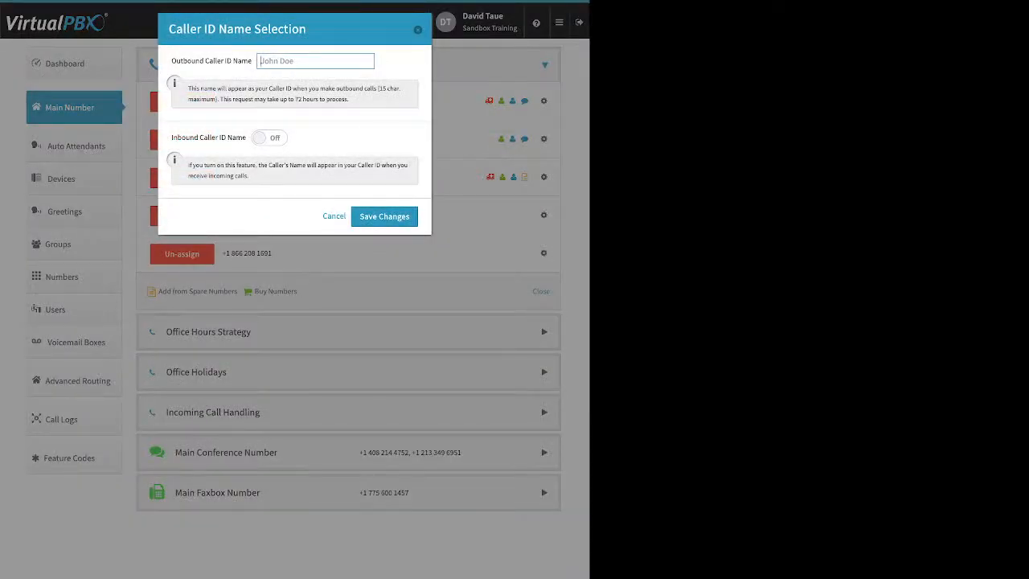
pyautogui.tripleClick(209, 137)
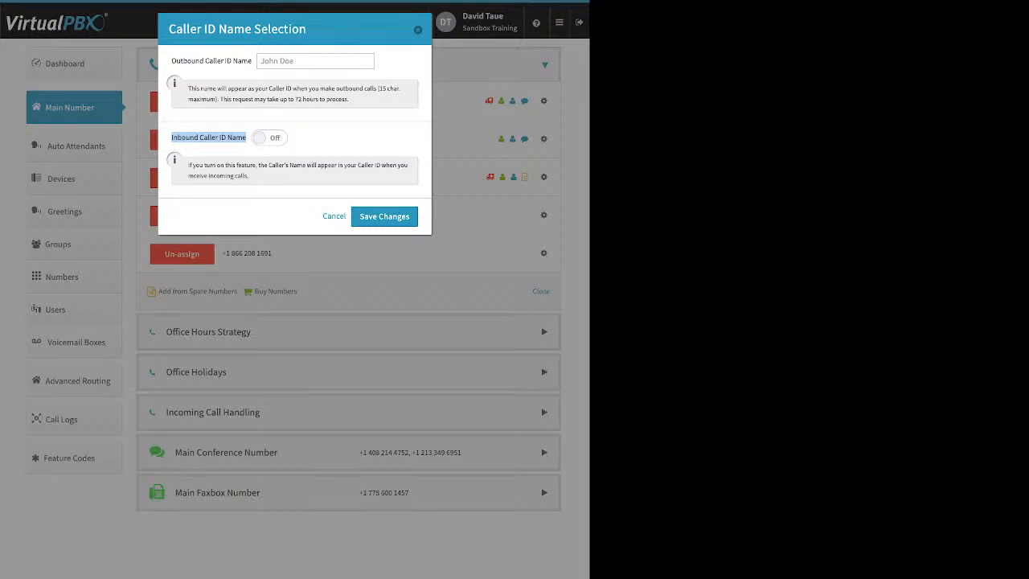
pyautogui.press('Escape')
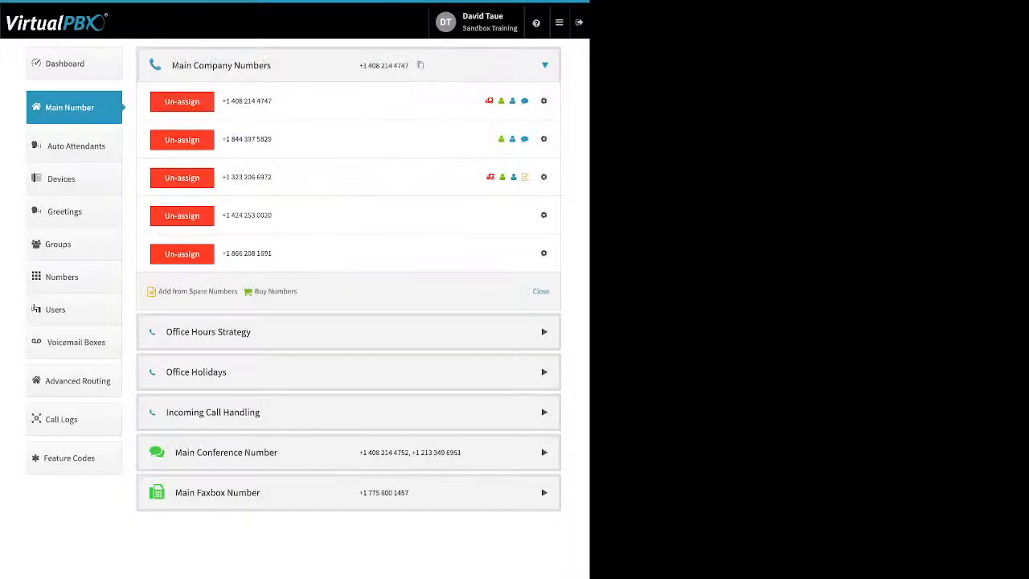
pyautogui.click(543, 254)
pyautogui.click(495, 287)
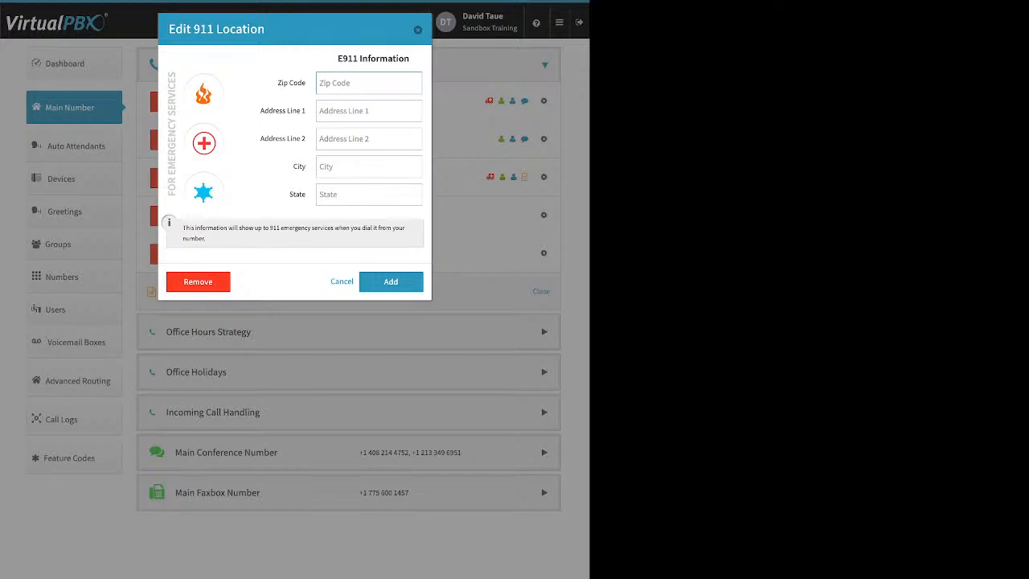
pyautogui.press('Escape')
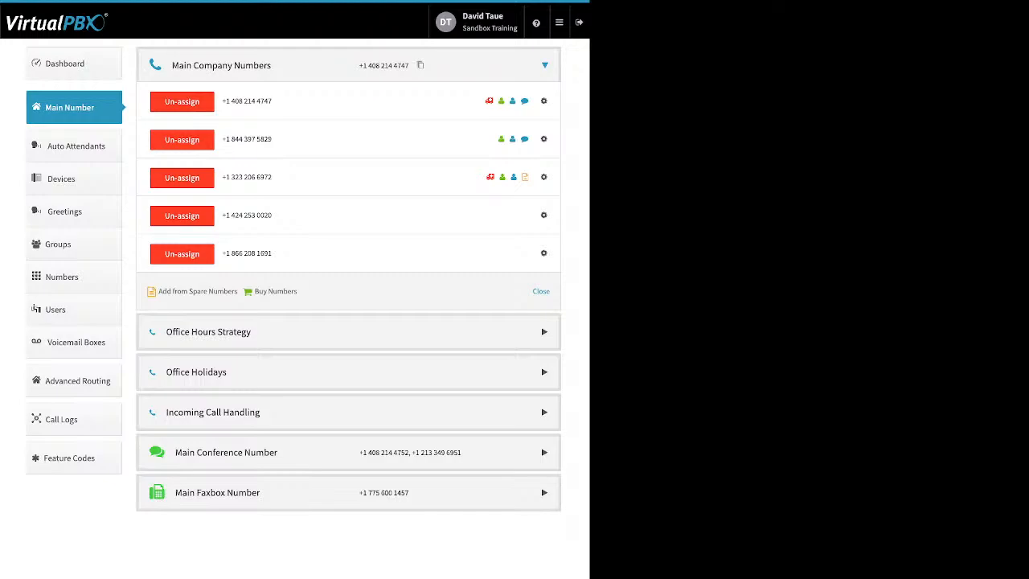
# View the Number Prepend Setup of the fourth main company number, and close it without saving
pyautogui.click(543, 216)
pyautogui.click(508, 264)
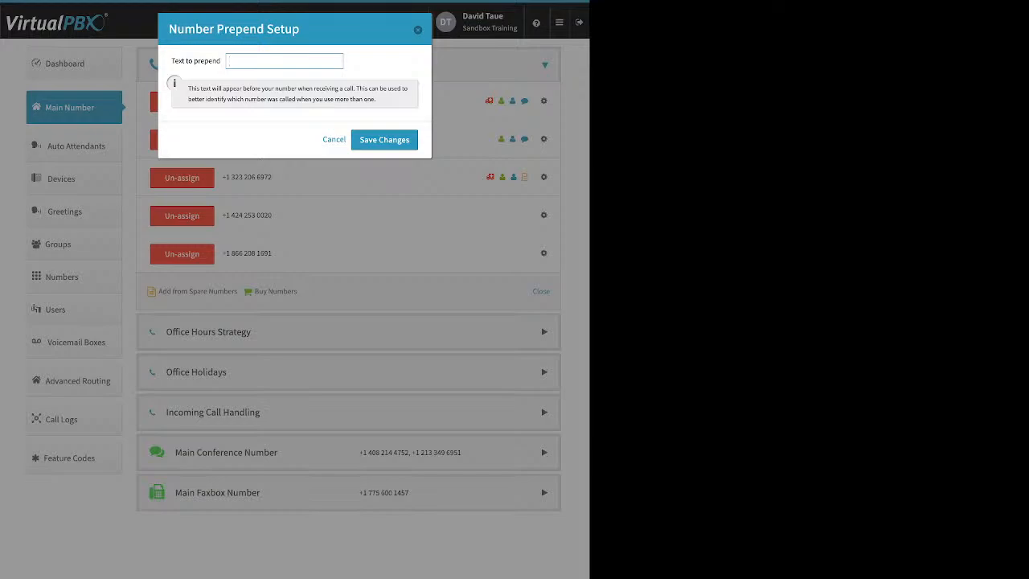
pyautogui.press('Escape')
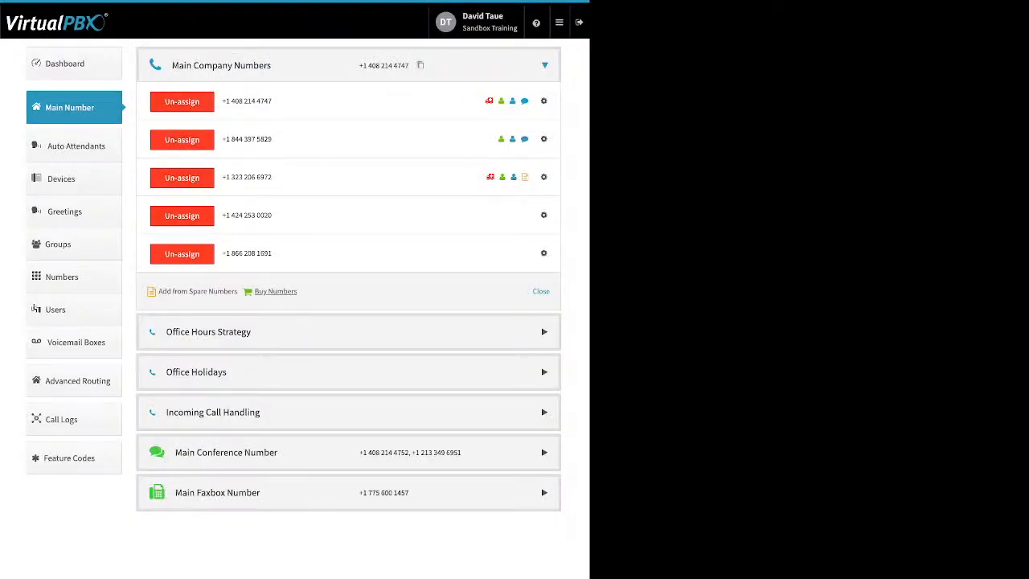
# Search for local United States numbers to buy in area code 310
pyautogui.click(275, 291)
pyautogui.click(265, 306)
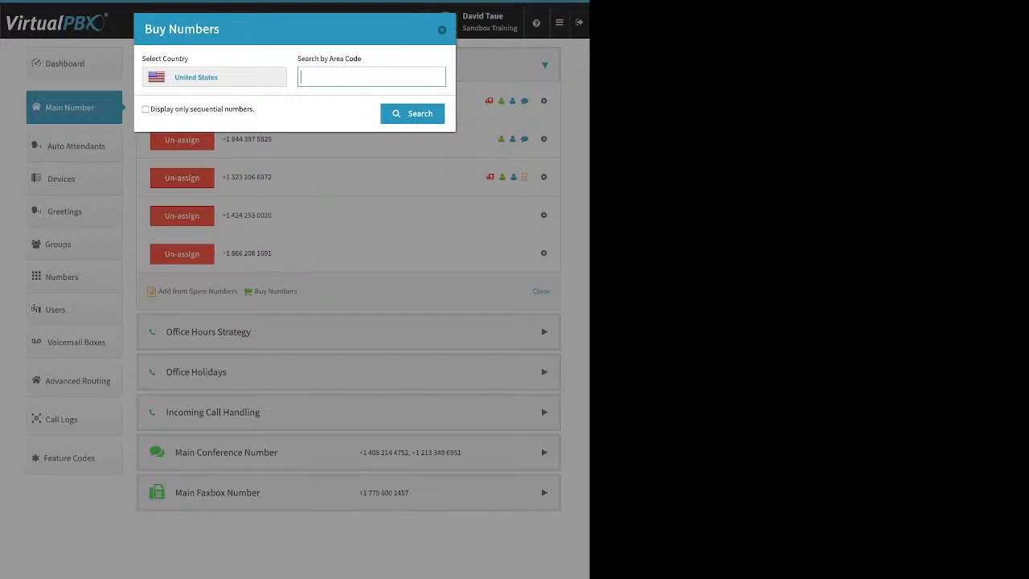
pyautogui.write('310')
pyautogui.press('Return')
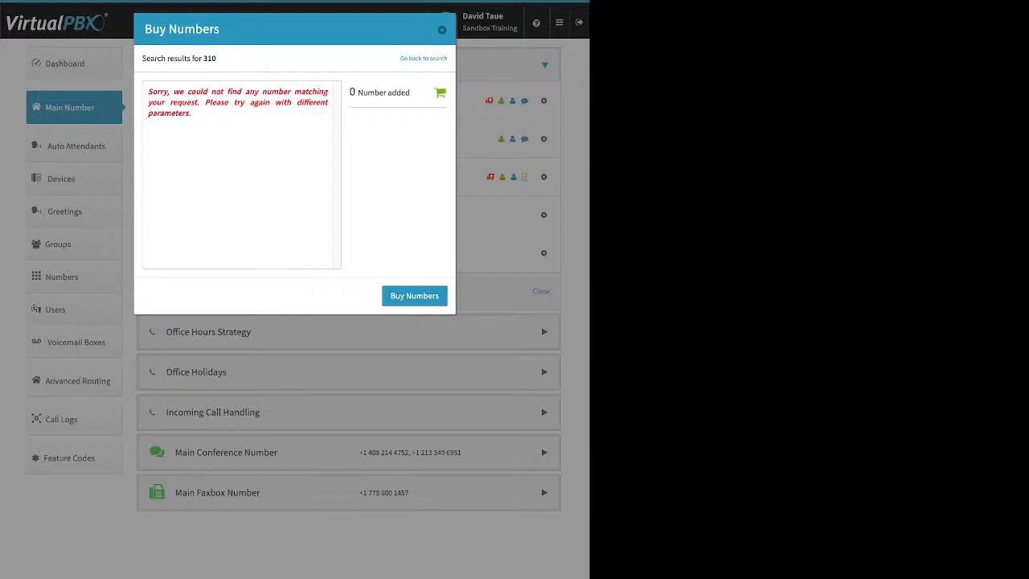
# Search for local numbers in area code 323 instead, and buy the fifth number listed
pyautogui.click(423, 59)
pyautogui.click(301, 78)
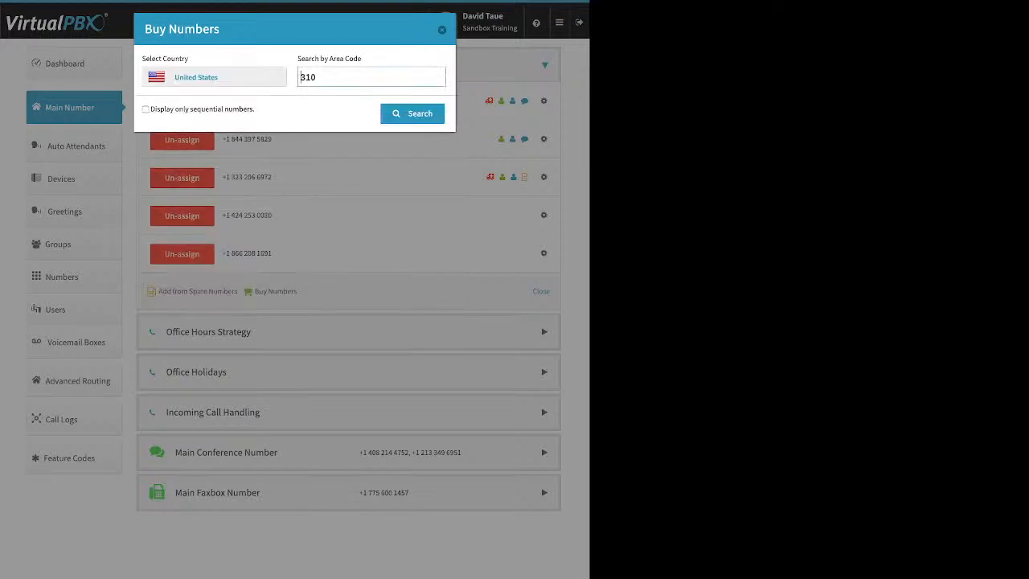
pyautogui.moveTo(317, 77); pyautogui.dragTo(300, 78)
pyautogui.write('323')
pyautogui.press('Return')
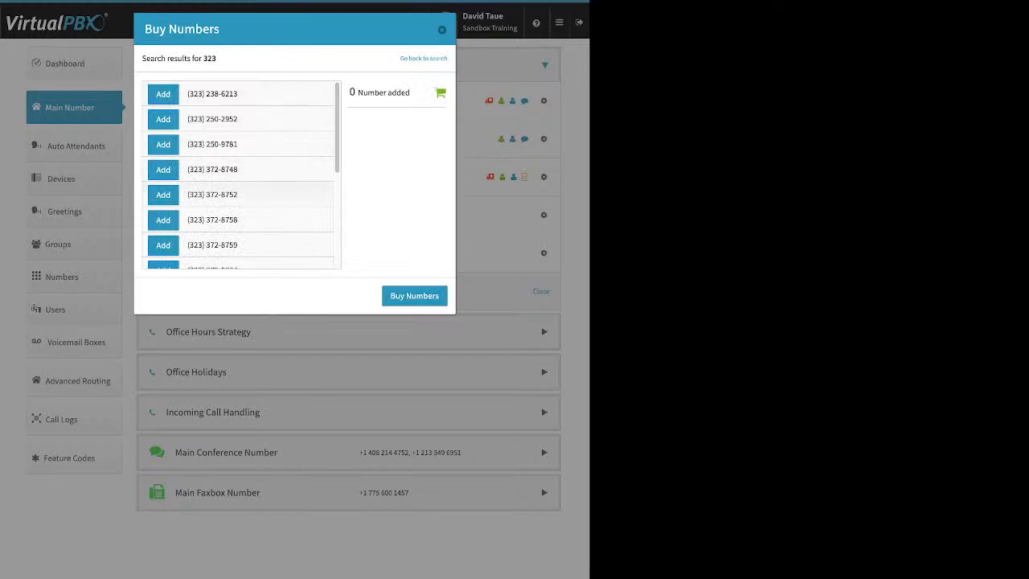
pyautogui.click(163, 195)
pyautogui.click(413, 296)
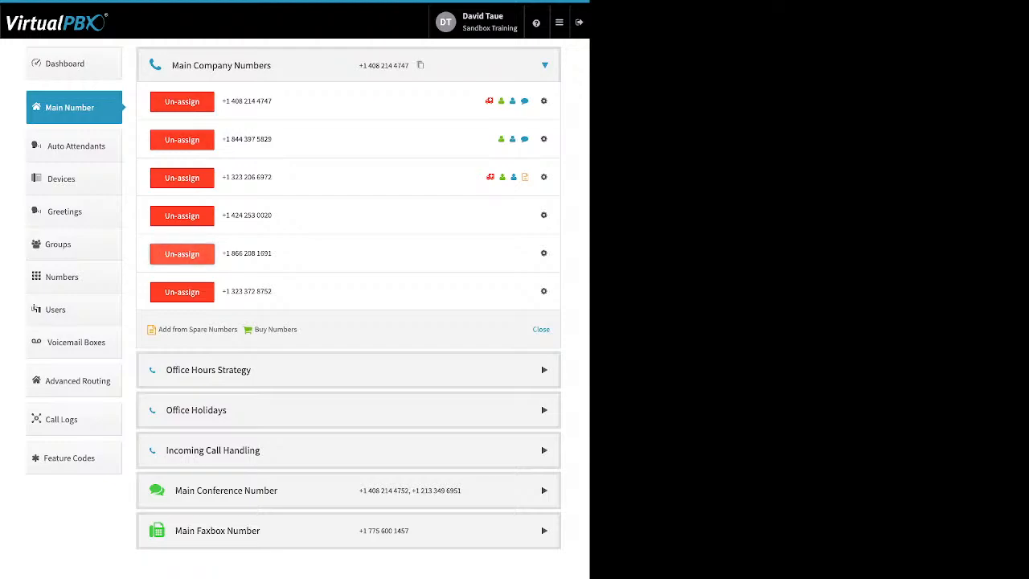
# Un-assign the 866 toll-free number from Main Company Numbers
pyautogui.click(182, 254)
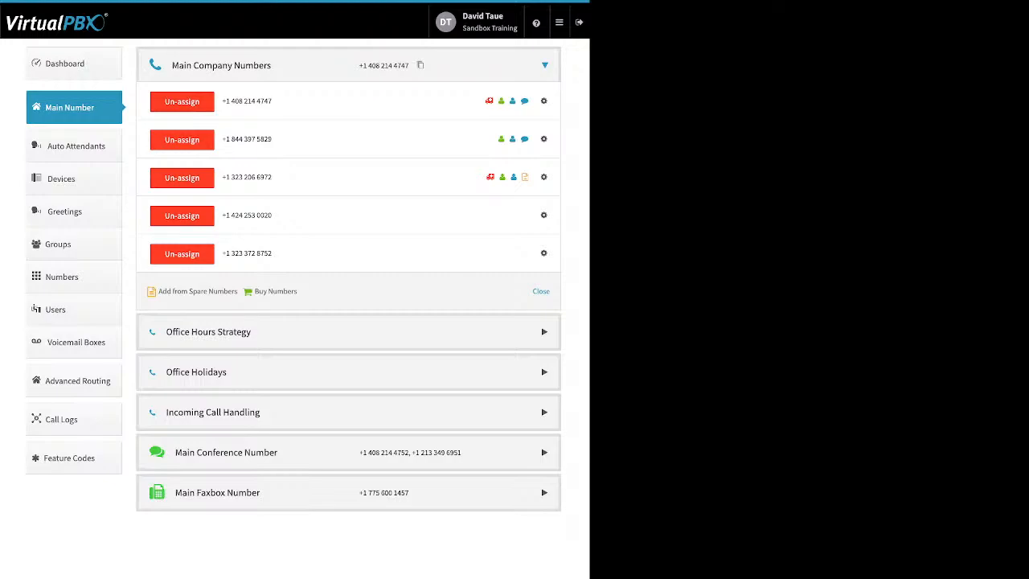
# Examine the Office Hours Strategy, covering the 24 hours and custom office hours options and Monday's opening and closing time choices
pyautogui.click(348, 332)
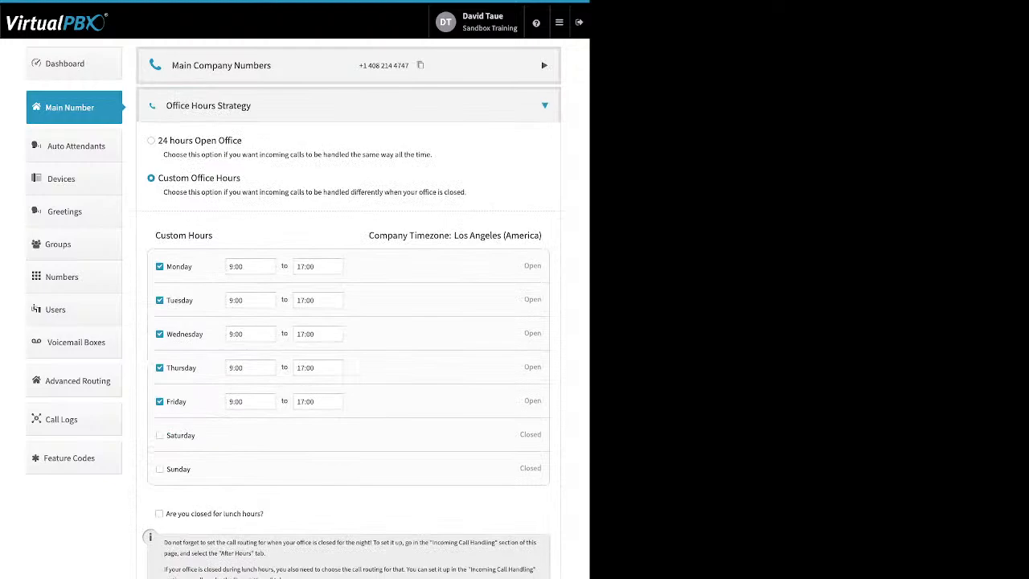
pyautogui.moveTo(243, 140); pyautogui.dragTo(158, 139)
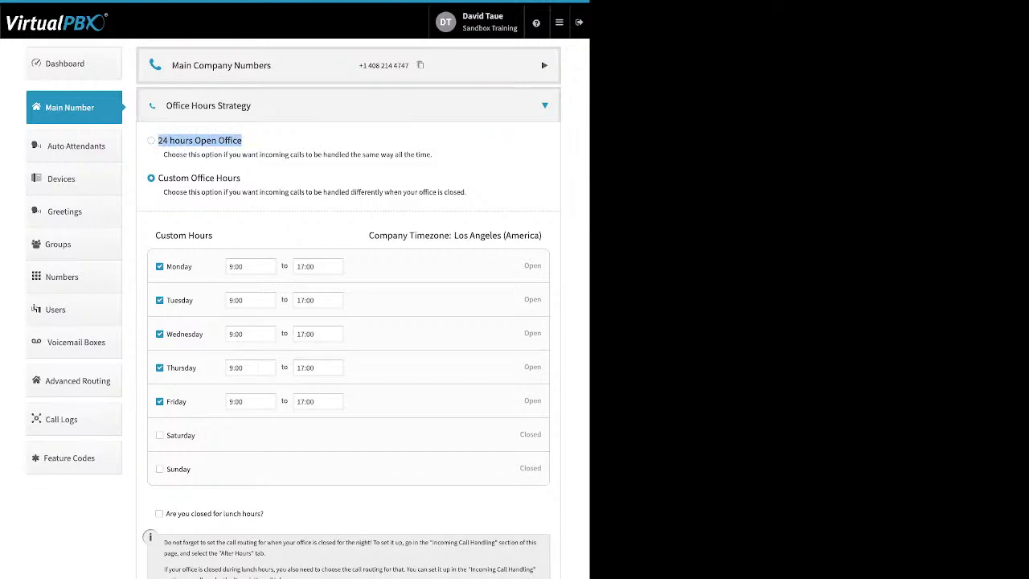
pyautogui.moveTo(241, 178); pyautogui.dragTo(158, 177)
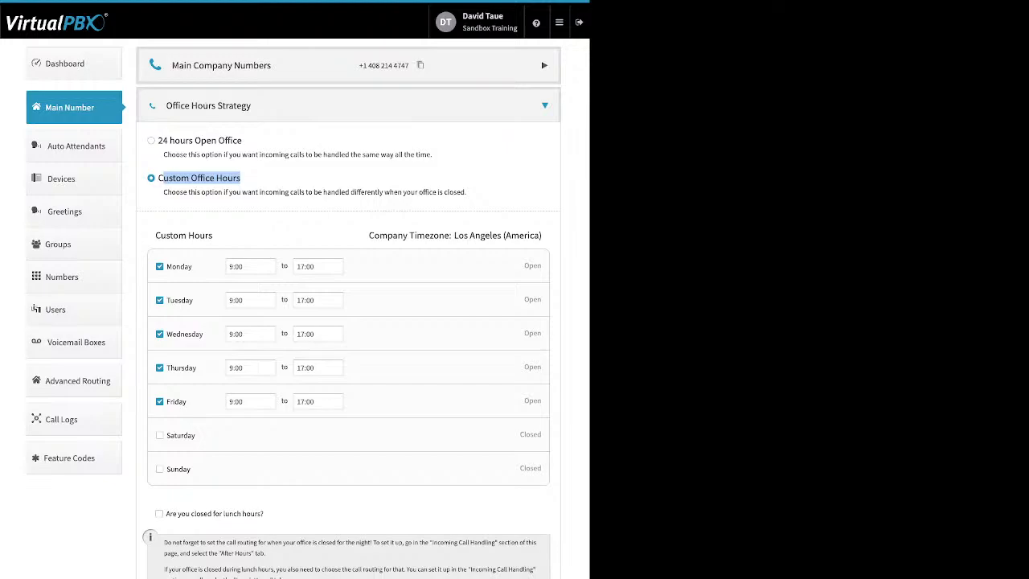
pyautogui.click(163, 178)
pyautogui.doubleClick(179, 266)
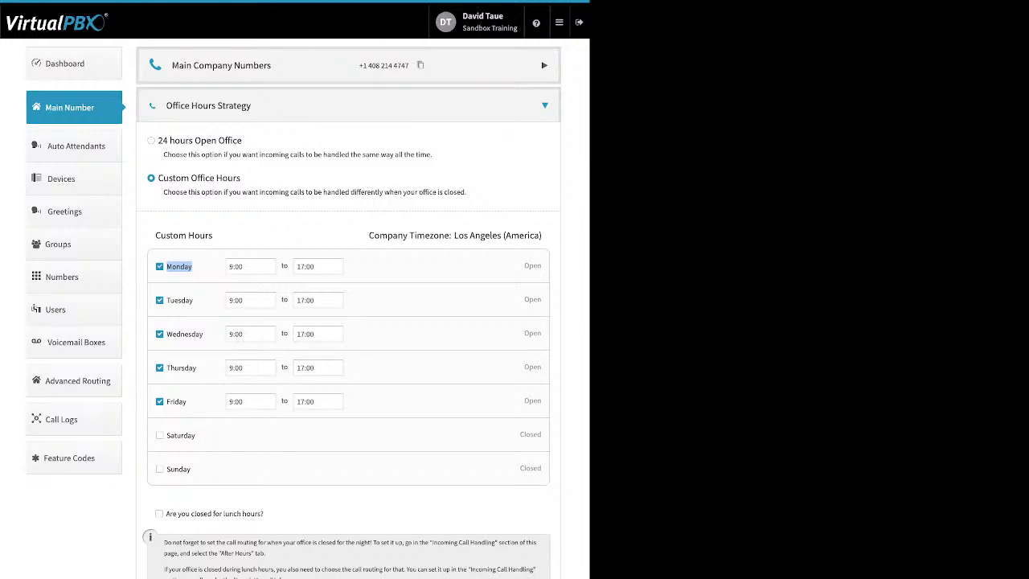
pyautogui.click(233, 266)
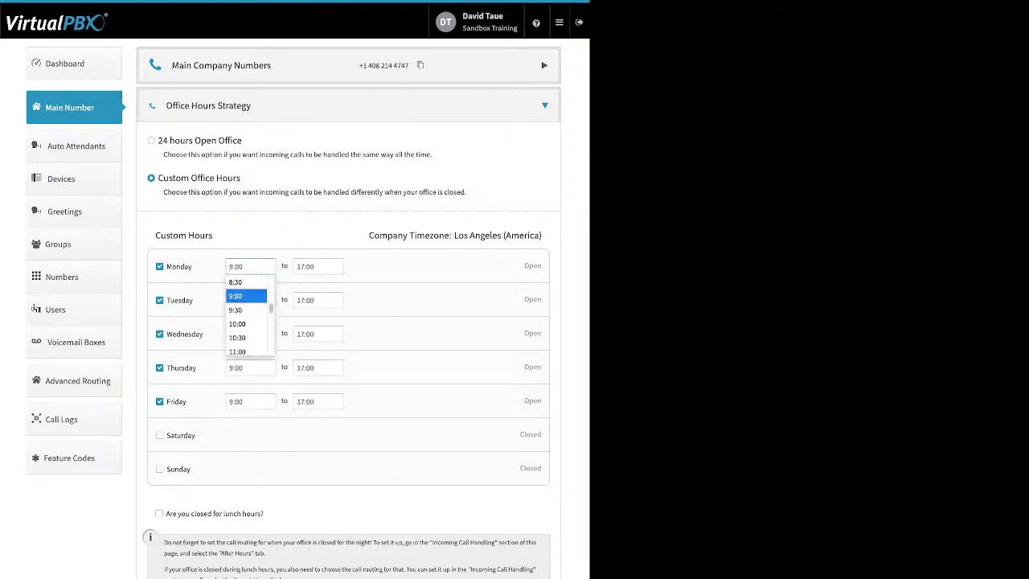
pyautogui.click(314, 266)
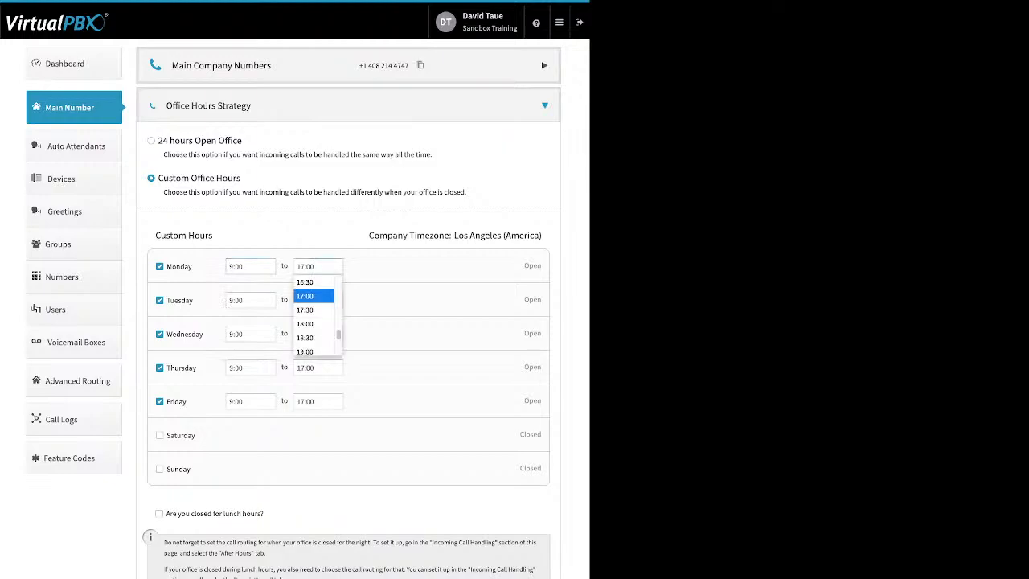
pyautogui.click(313, 296)
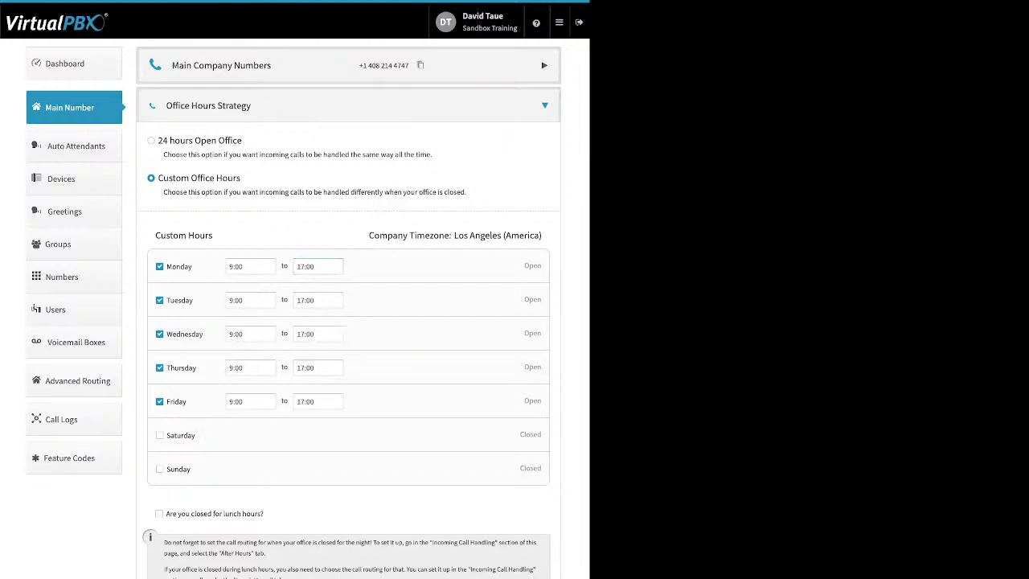
# Try out the lunch hours closure option in the Office Hours Strategy, and turn it off again
pyautogui.moveTo(264, 513); pyautogui.dragTo(166, 514)
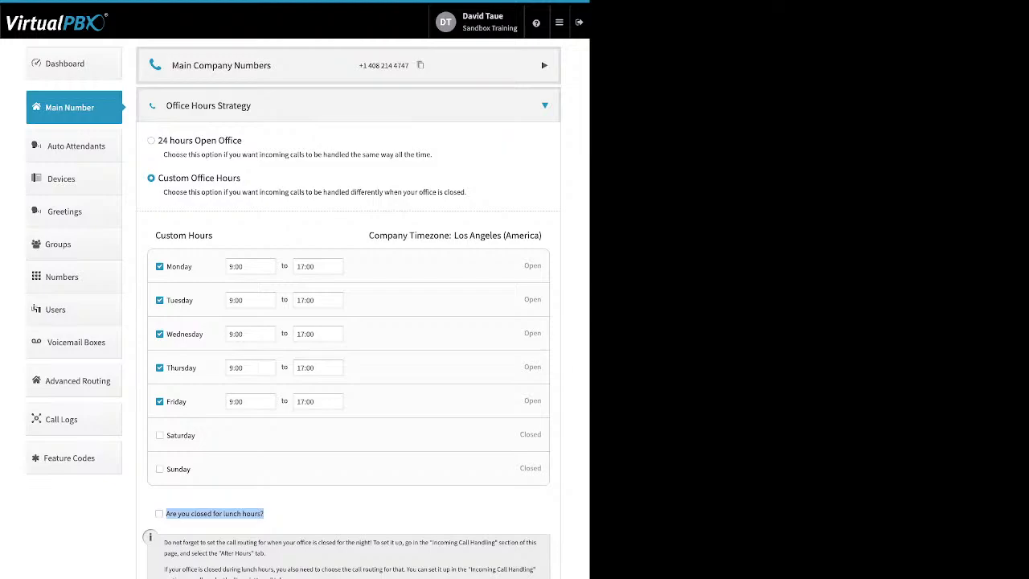
pyautogui.click(160, 514)
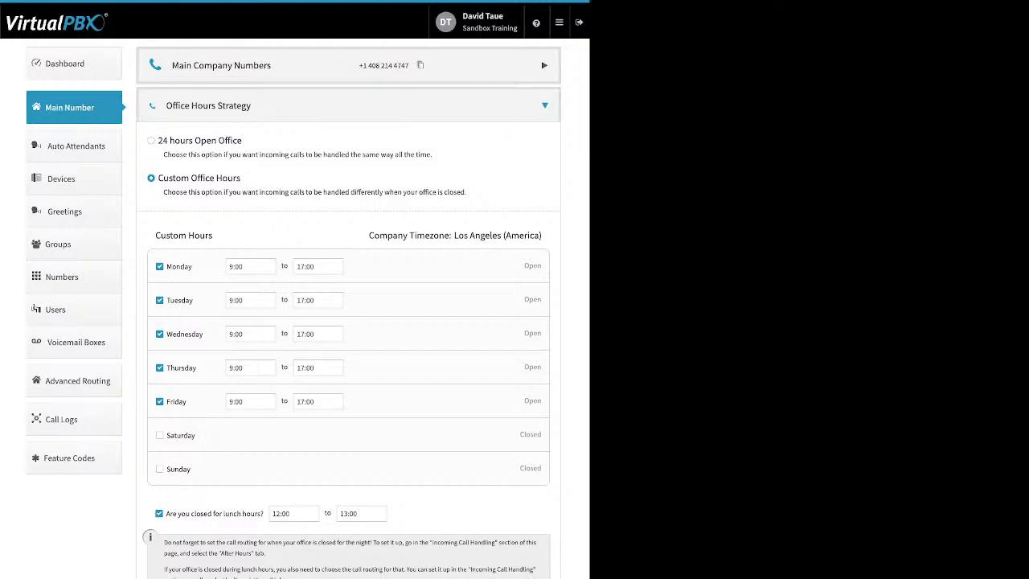
pyautogui.click(159, 513)
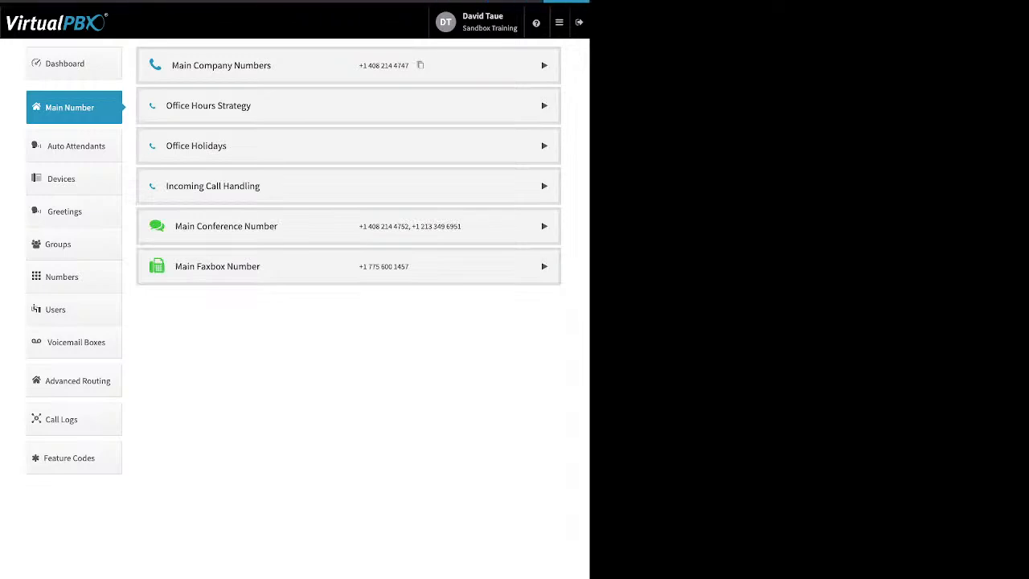
# Examine the Office Holidays settings, covering the closed-for-holidays option and the kinds of holiday that can be added
pyautogui.click(348, 145)
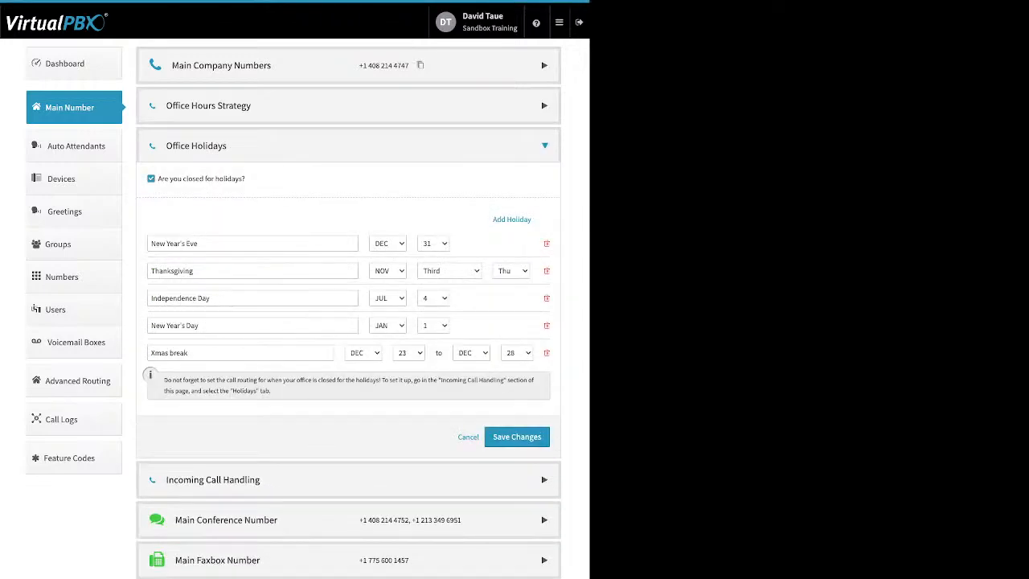
pyautogui.moveTo(246, 179); pyautogui.dragTo(158, 179)
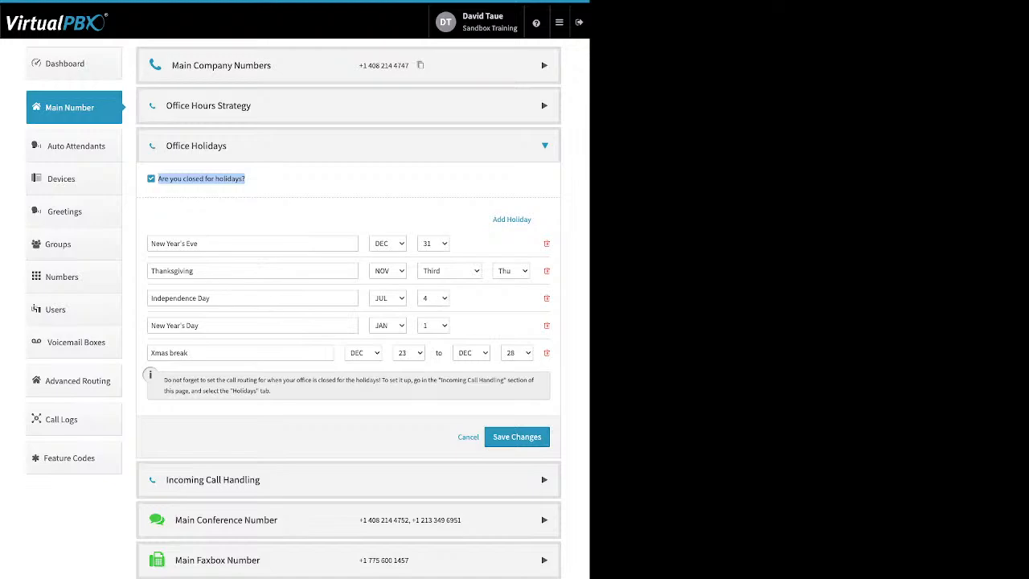
pyautogui.click(273, 180)
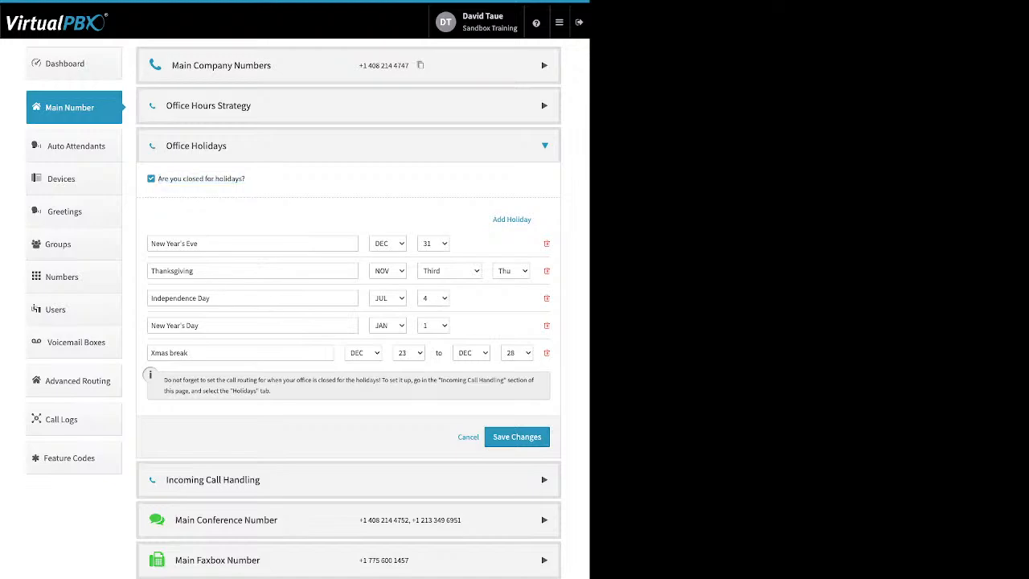
pyautogui.moveTo(492, 220); pyautogui.dragTo(530, 219)
pyautogui.click(518, 220)
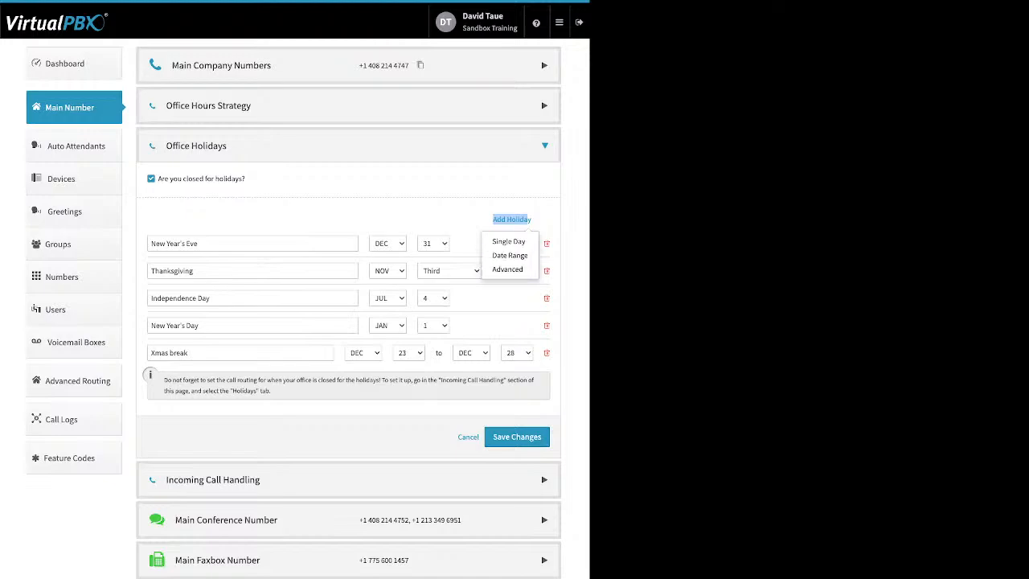
pyautogui.click(506, 300)
# Review the New Year's Eve, Xmas break and Thanksgiving holiday entries, and save the Office Holidays settings
pyautogui.tripleClick(174, 243)
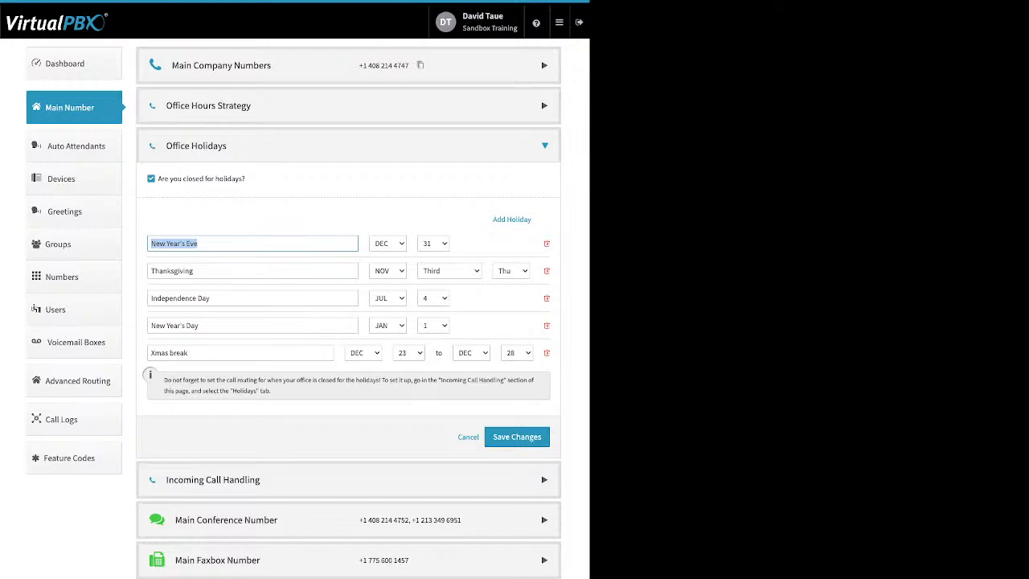
pyautogui.moveTo(192, 353); pyautogui.dragTo(149, 353)
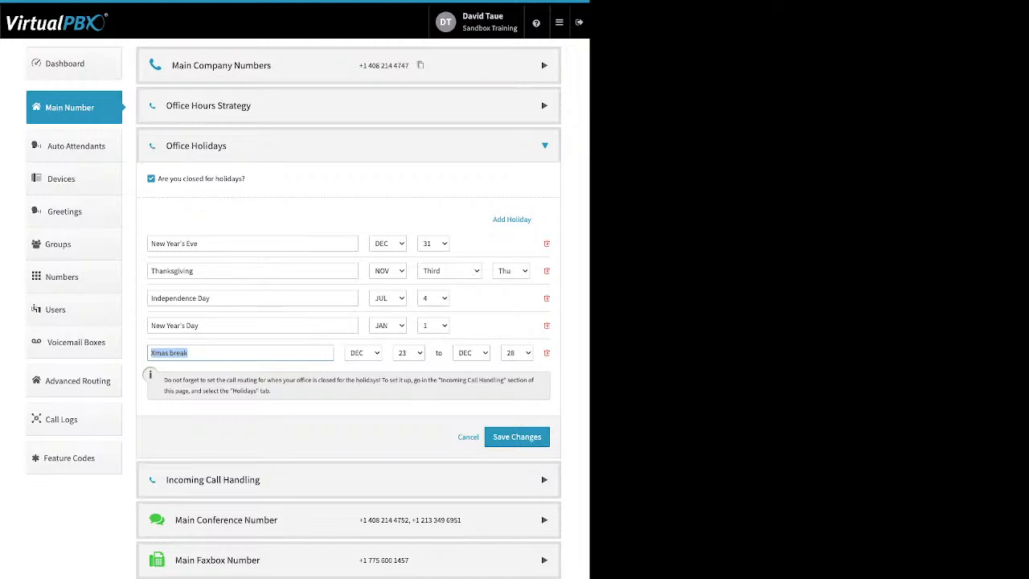
pyautogui.click(195, 271)
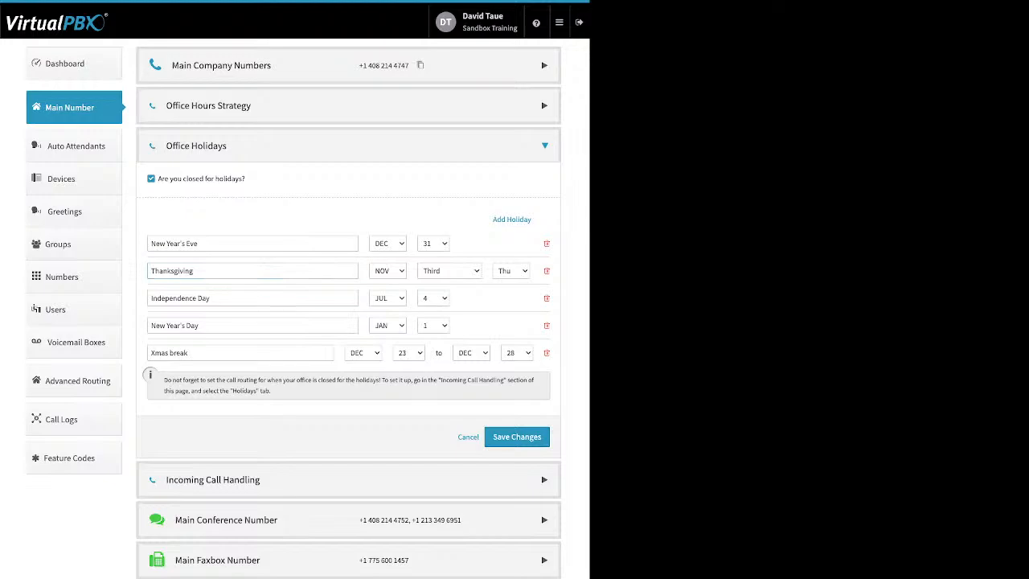
pyautogui.moveTo(194, 271); pyautogui.dragTo(150, 271)
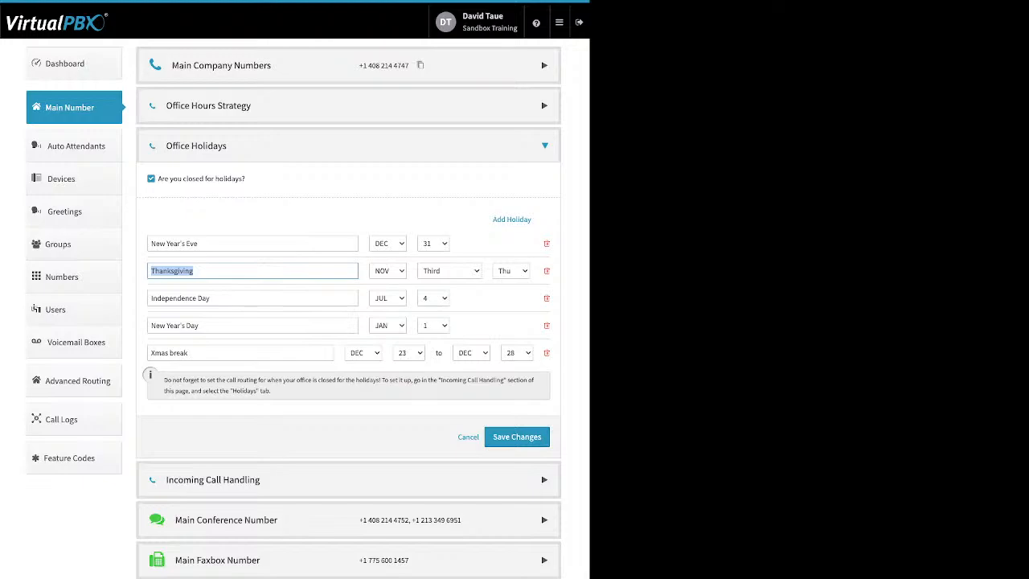
pyautogui.click(517, 436)
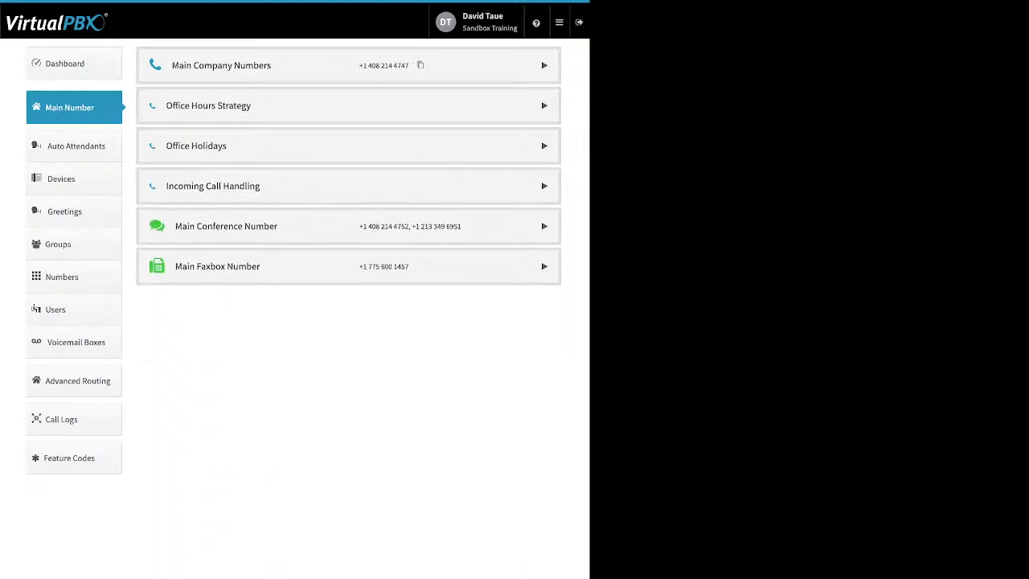
# Examine the Incoming Call Handling options for open hours, after hours and holidays
pyautogui.click(544, 186)
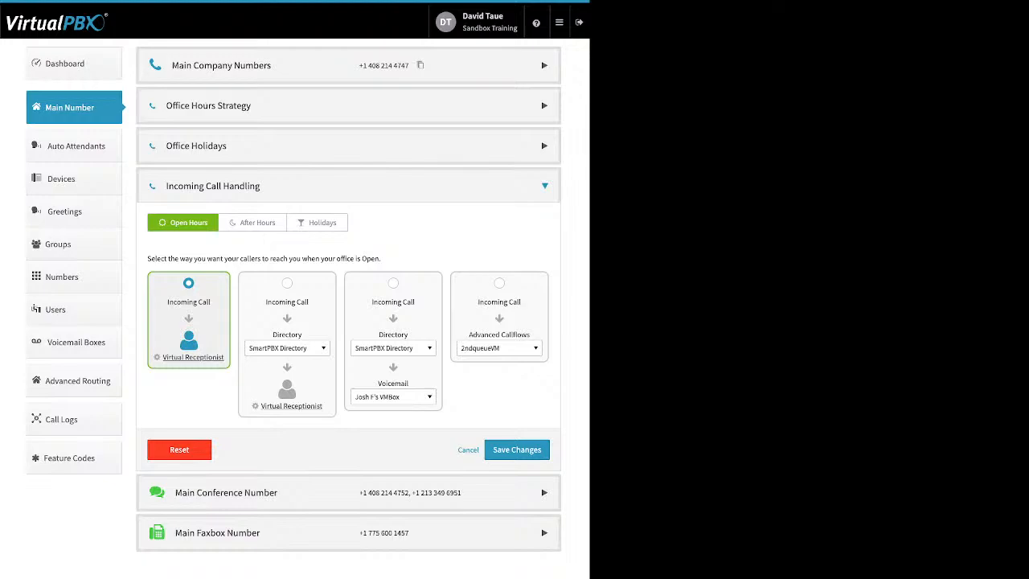
pyautogui.click(252, 222)
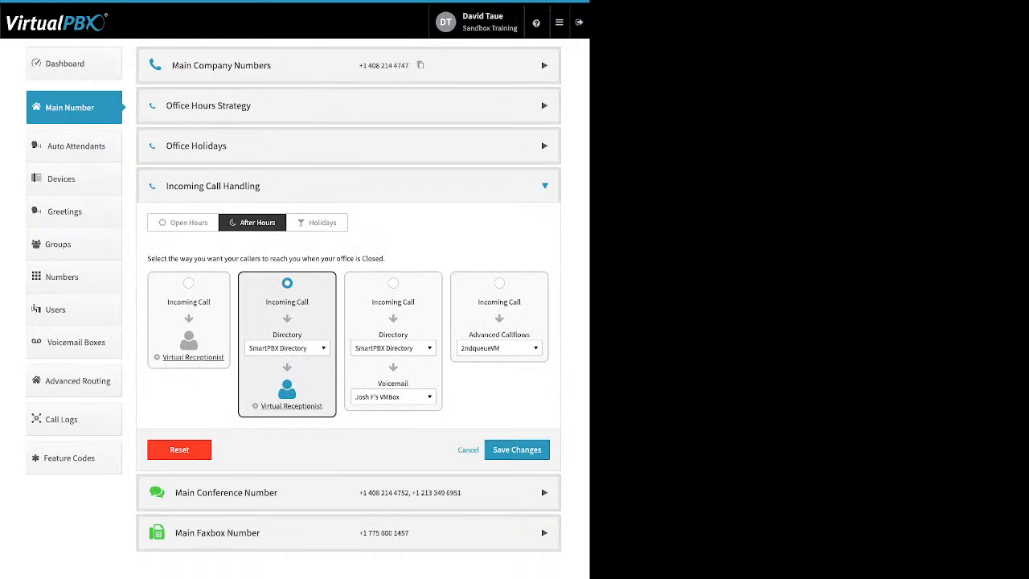
pyautogui.click(317, 222)
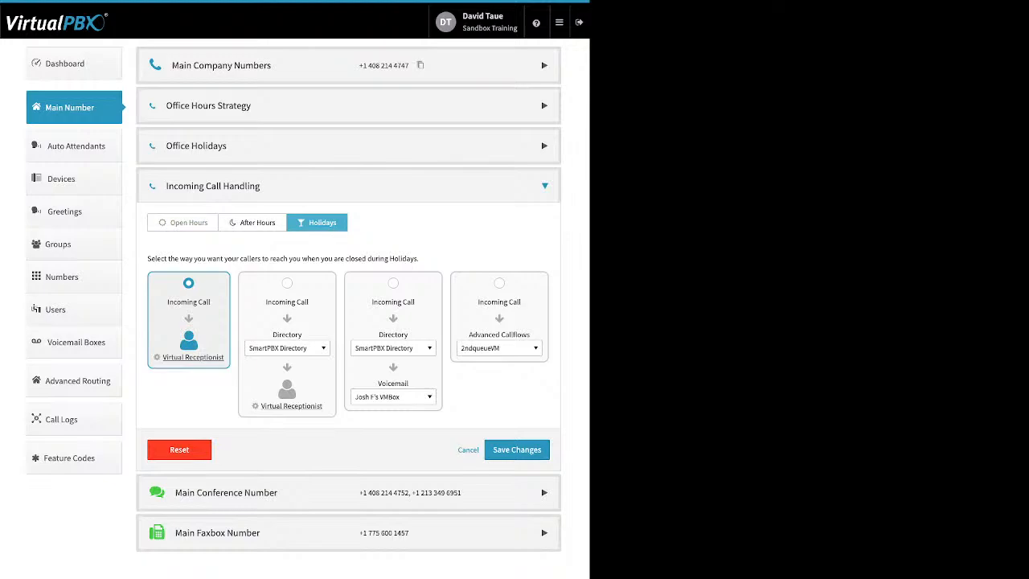
# Open the Virtual Receptionist for open hours and add a new route to its Main Menu
pyautogui.click(183, 222)
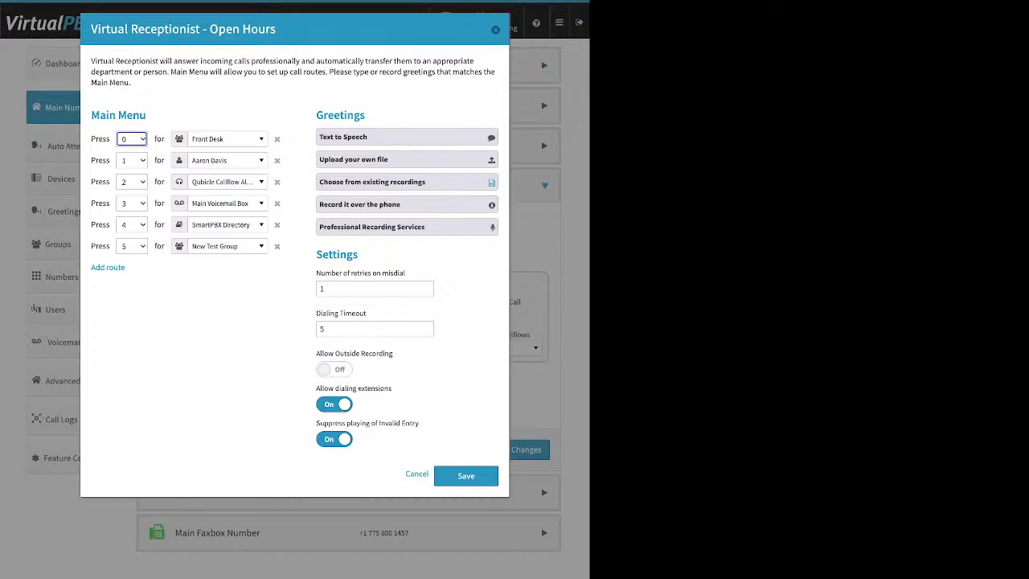
pyautogui.moveTo(133, 269); pyautogui.dragTo(90, 266)
pyautogui.click(107, 267)
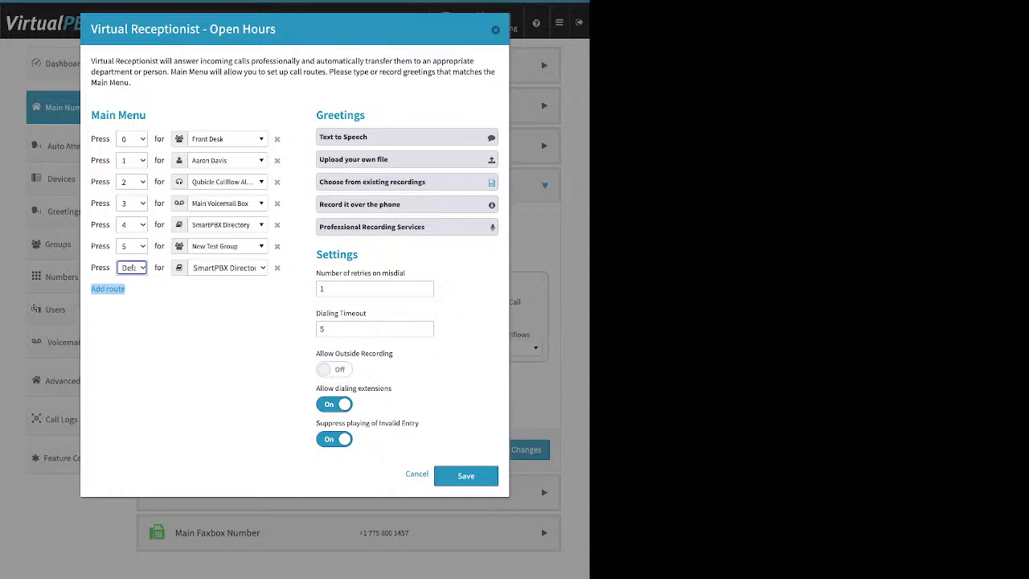
# Examine the destinations available for the Main Menu's key 0 route, from the directory and users through to Advanced Callflows, keeping the current choice
pyautogui.click(228, 139)
pyautogui.scroll(5, 241, 237)
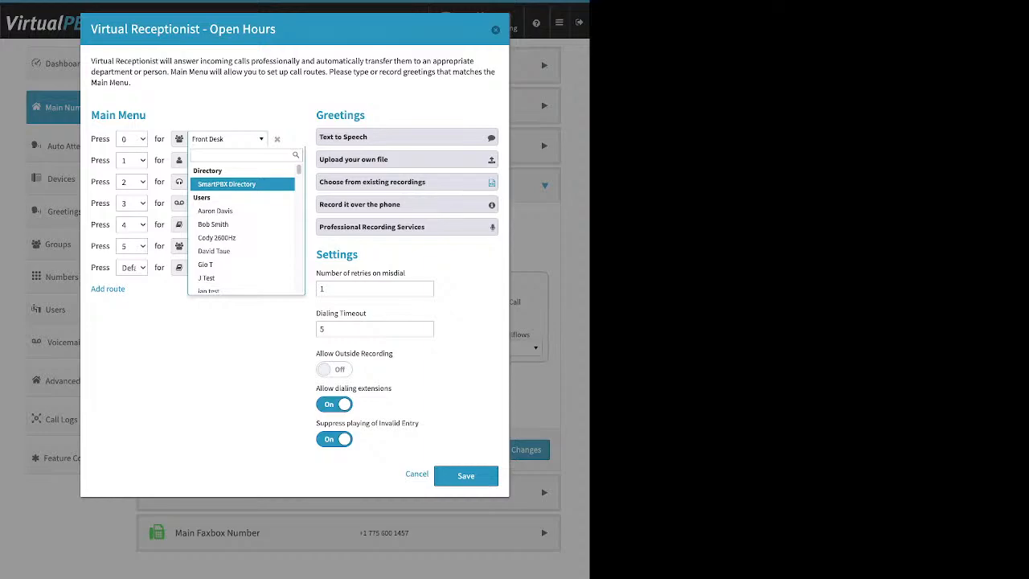
pyautogui.press('Down')
pyautogui.press('Down')
pyautogui.press('Down')
pyautogui.press('Down')
pyautogui.press('Down')
pyautogui.press('Down')
pyautogui.press('Down')
pyautogui.press('Down')
pyautogui.press('Down')
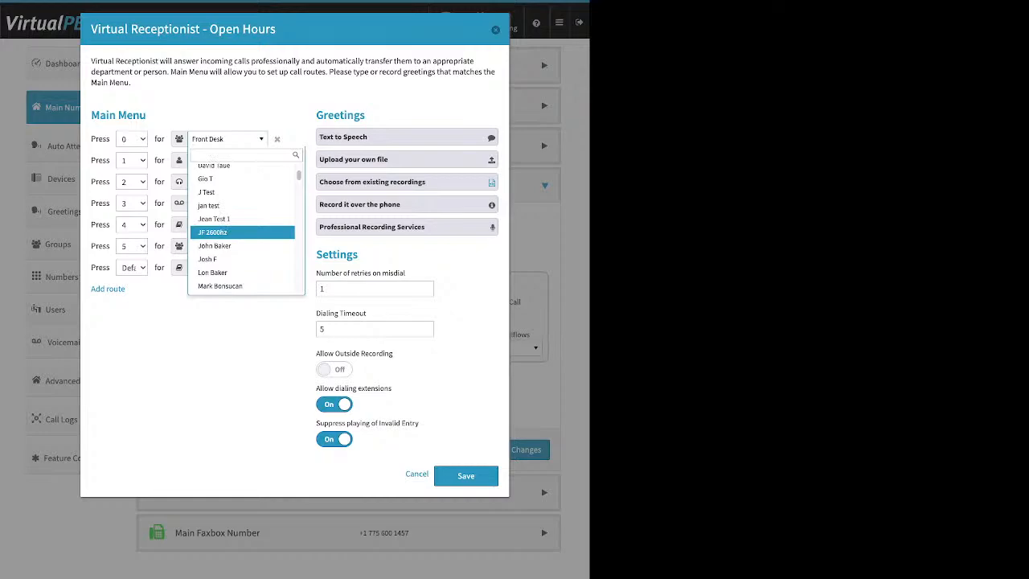
pyautogui.press('Down')
pyautogui.press('Down')
pyautogui.press('Down')
pyautogui.press('Down')
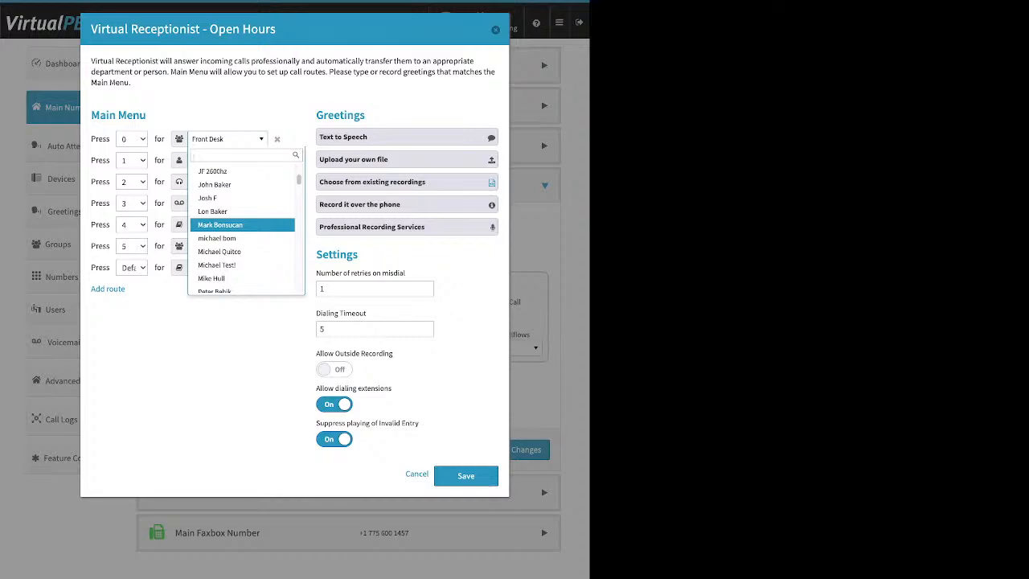
pyautogui.press('Down')
pyautogui.press('Down')
pyautogui.press('Down')
pyautogui.press('Down')
pyautogui.press('Down')
pyautogui.press('Down')
pyautogui.press('Down')
pyautogui.press('Down')
pyautogui.press('Down')
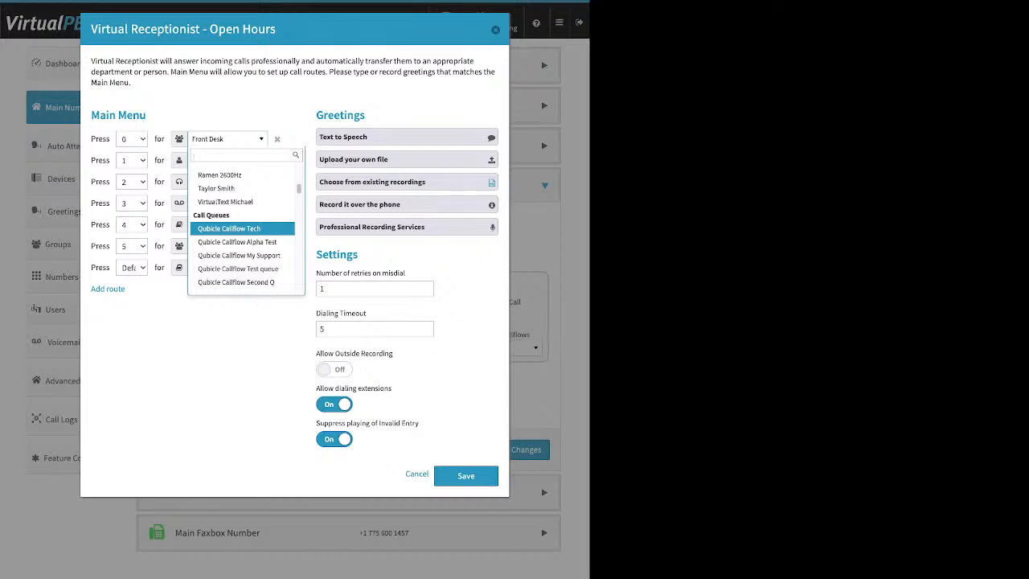
pyautogui.press('Down')
pyautogui.press('Down')
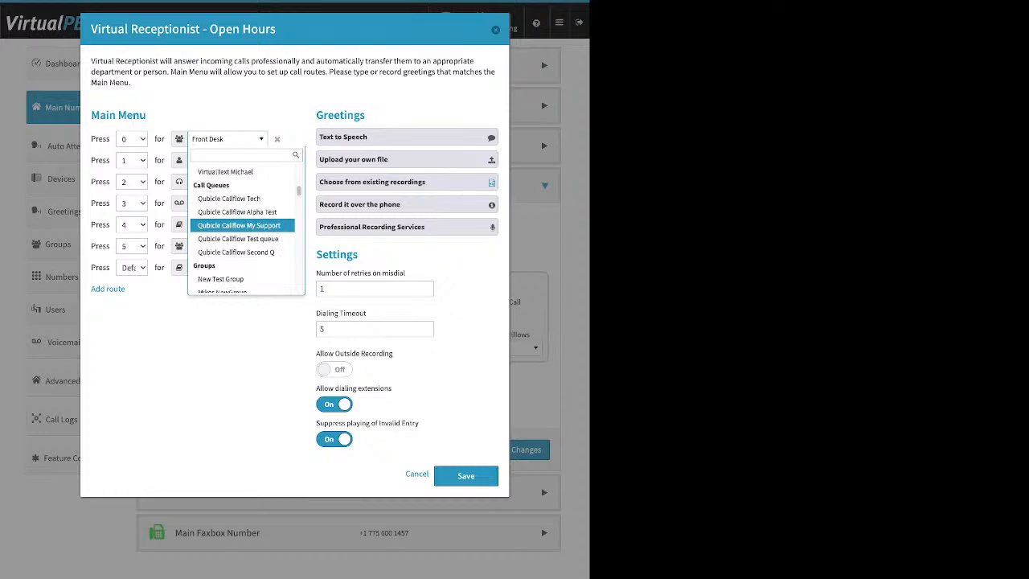
pyautogui.scroll(-1, 241, 230)
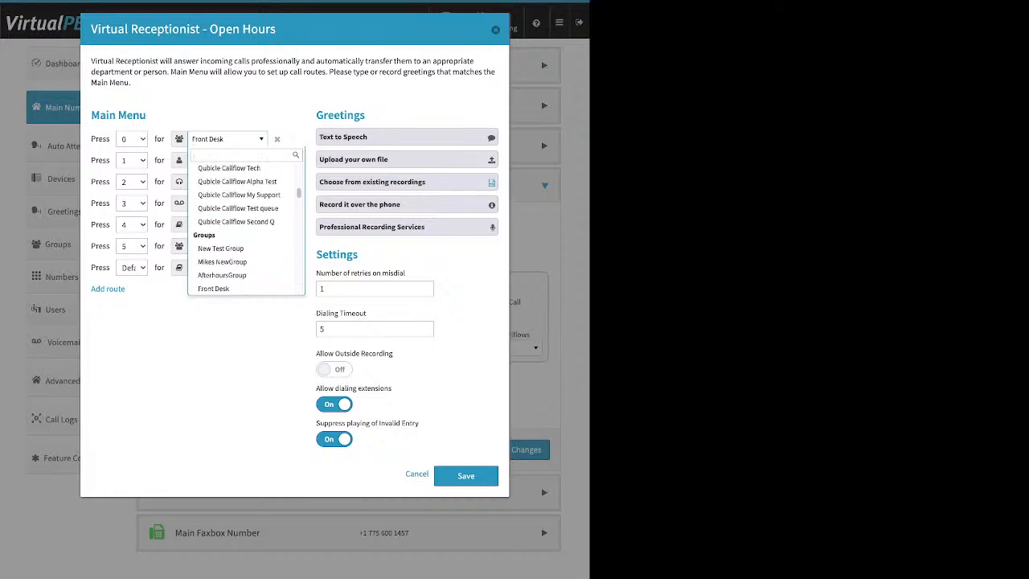
pyautogui.scroll(-1, 241, 227)
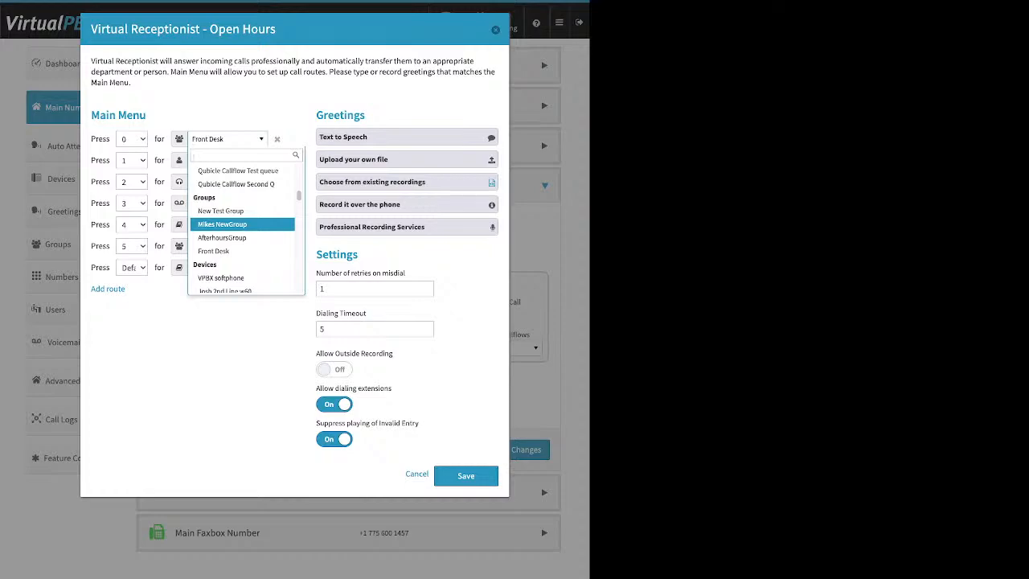
pyautogui.scroll(-1, 241, 227)
pyautogui.scroll(-1, 241, 228)
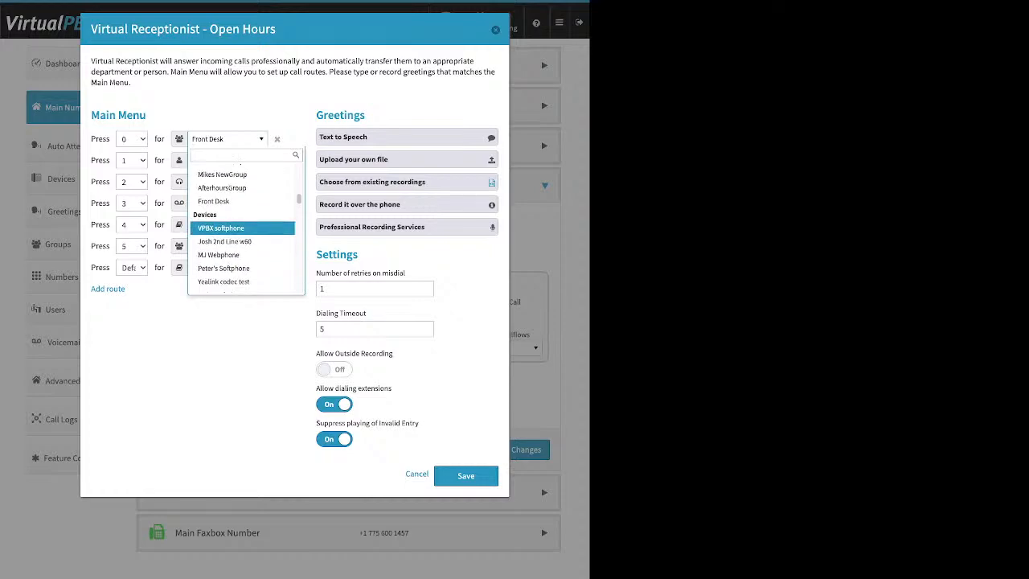
pyautogui.scroll(-1, 241, 227)
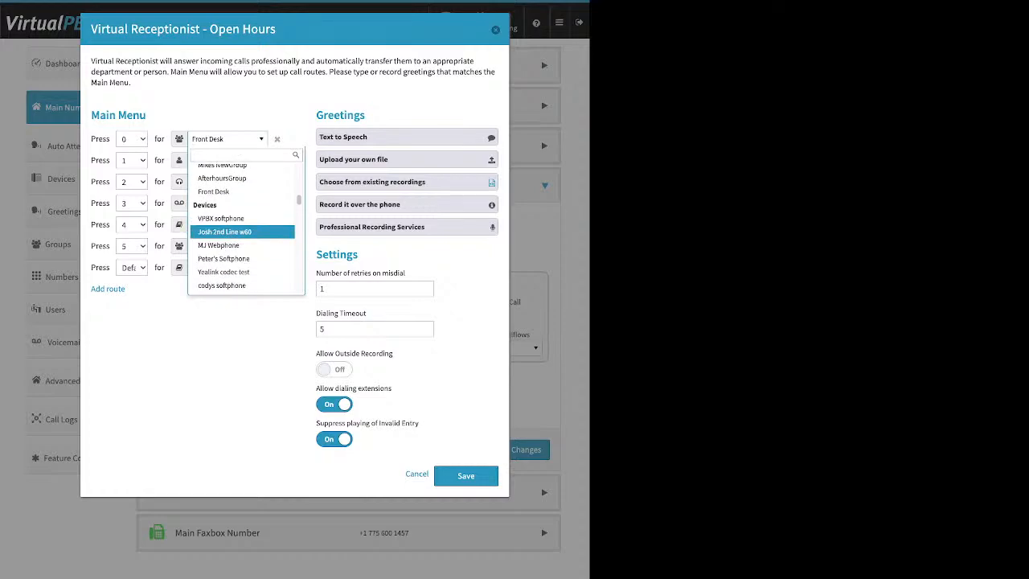
pyautogui.scroll(-1, 241, 228)
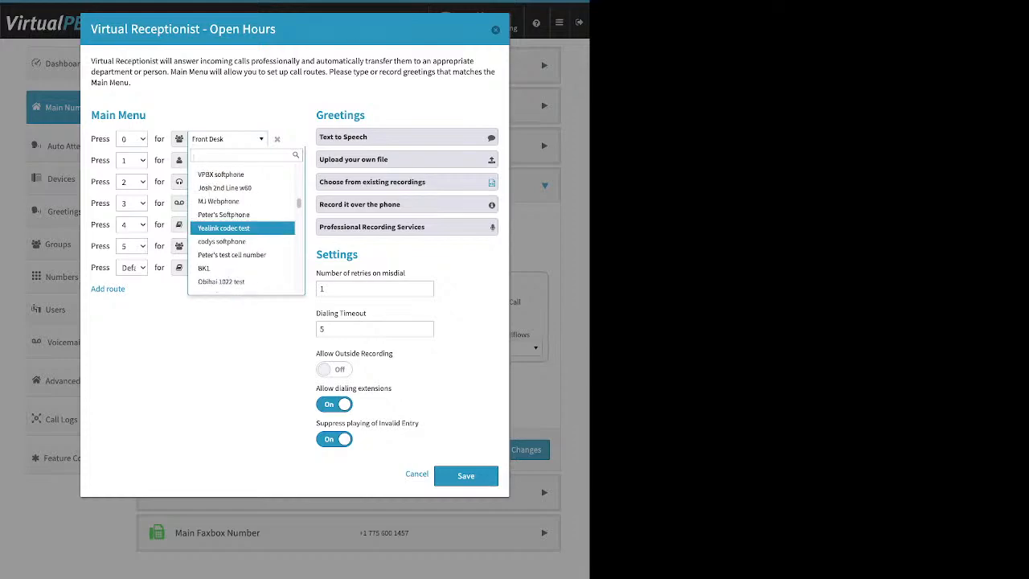
pyautogui.scroll(-2, 241, 228)
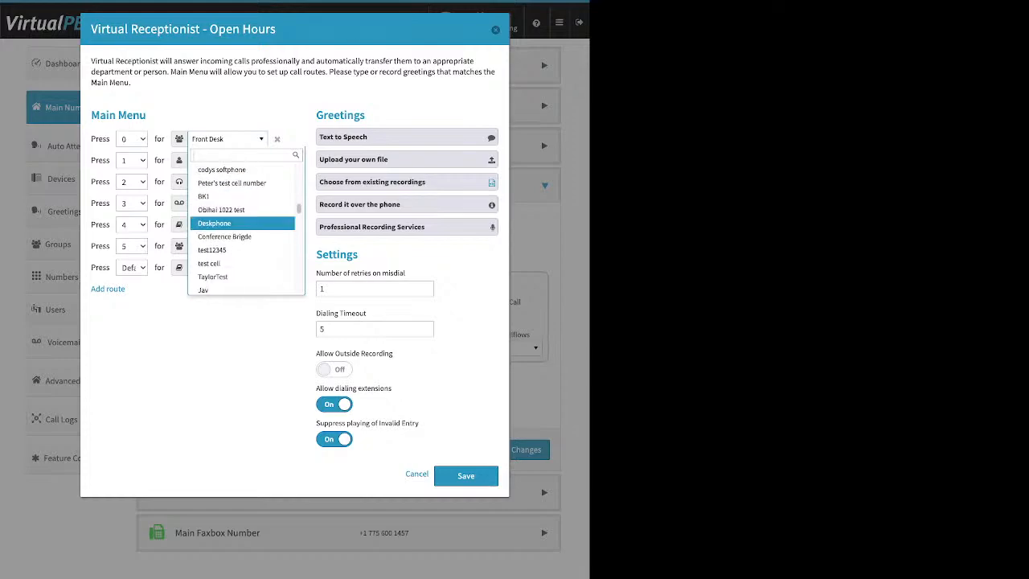
pyautogui.scroll(-1, 241, 227)
pyautogui.scroll(-1, 241, 233)
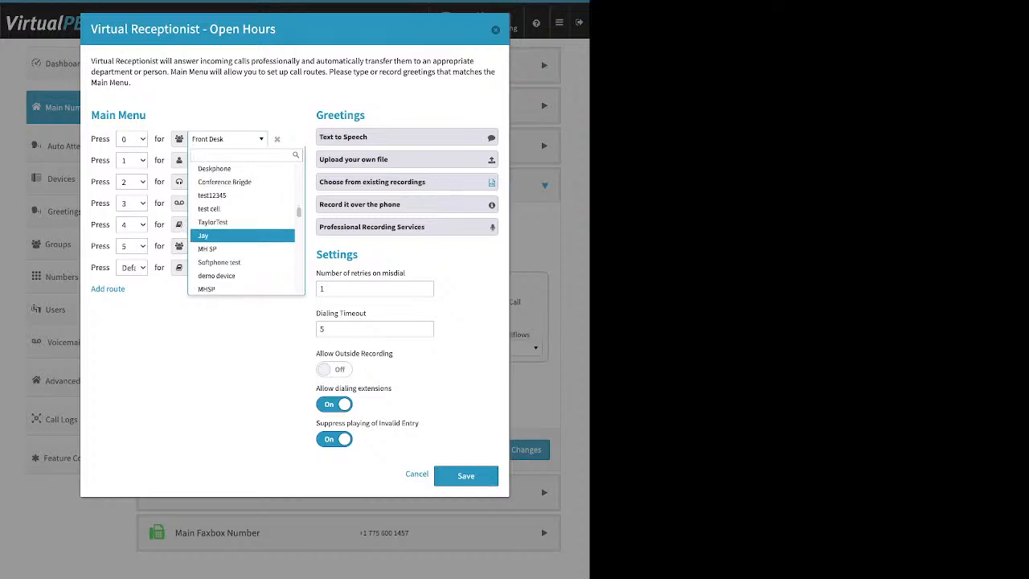
pyautogui.scroll(-6, 241, 227)
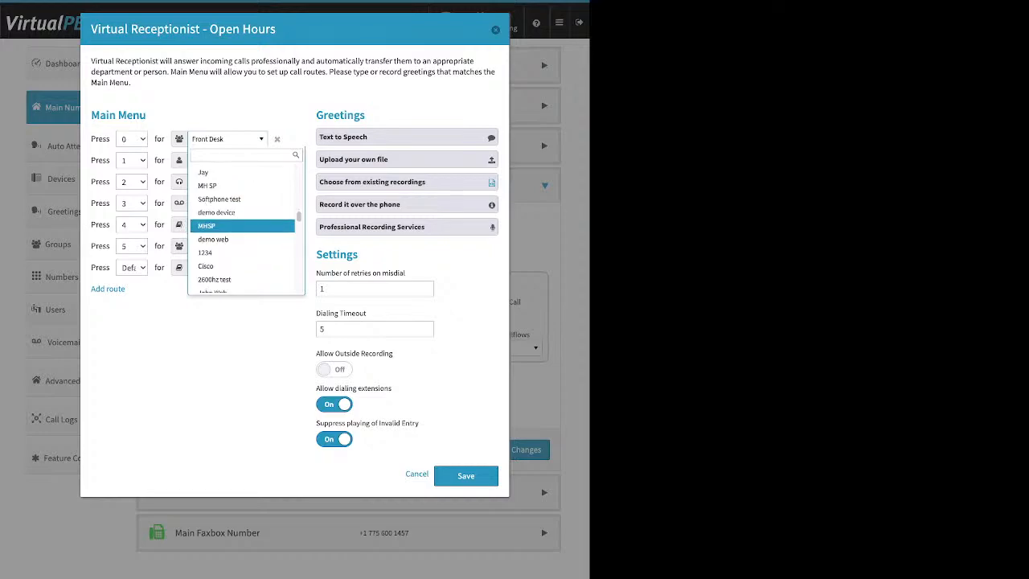
pyautogui.scroll(-2, 241, 228)
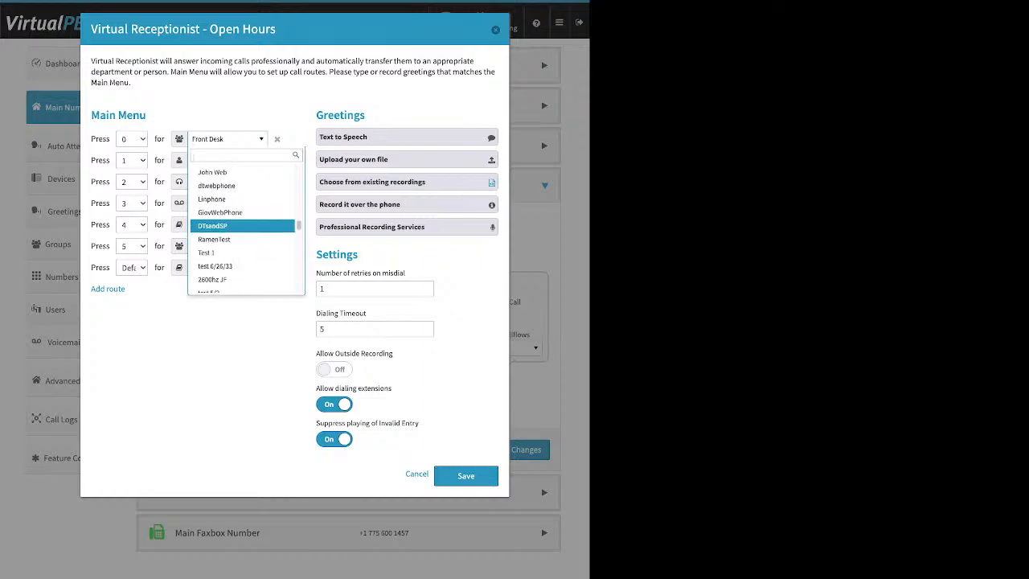
pyautogui.scroll(-4, 241, 229)
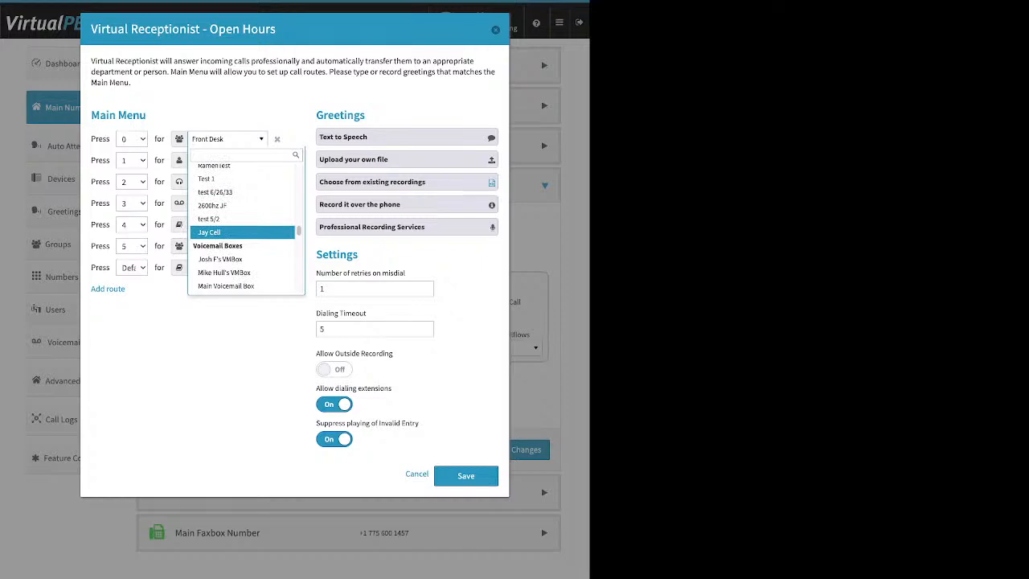
pyautogui.scroll(-1, 241, 229)
pyautogui.scroll(-8, 241, 230)
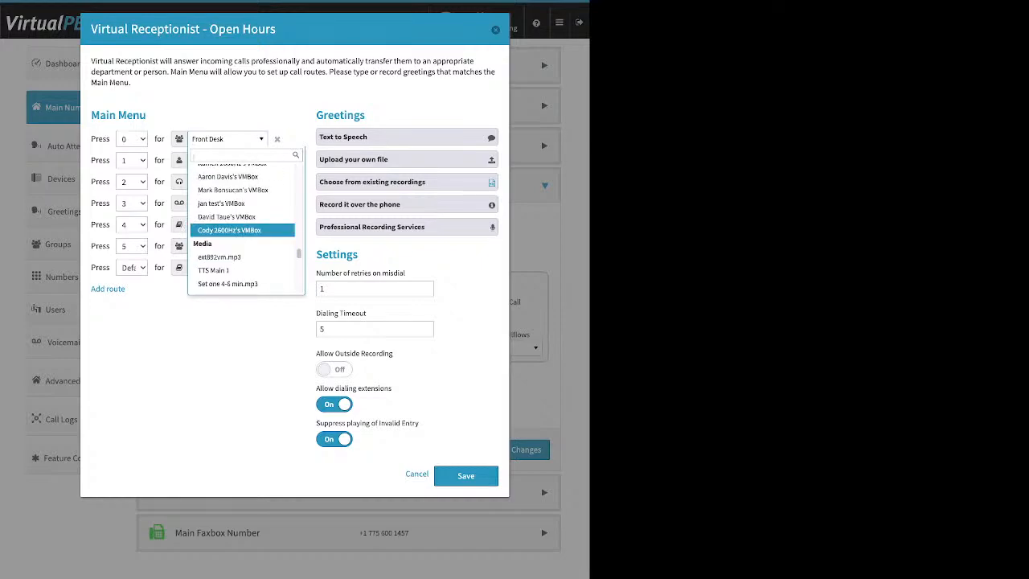
pyautogui.scroll(-10, 241, 231)
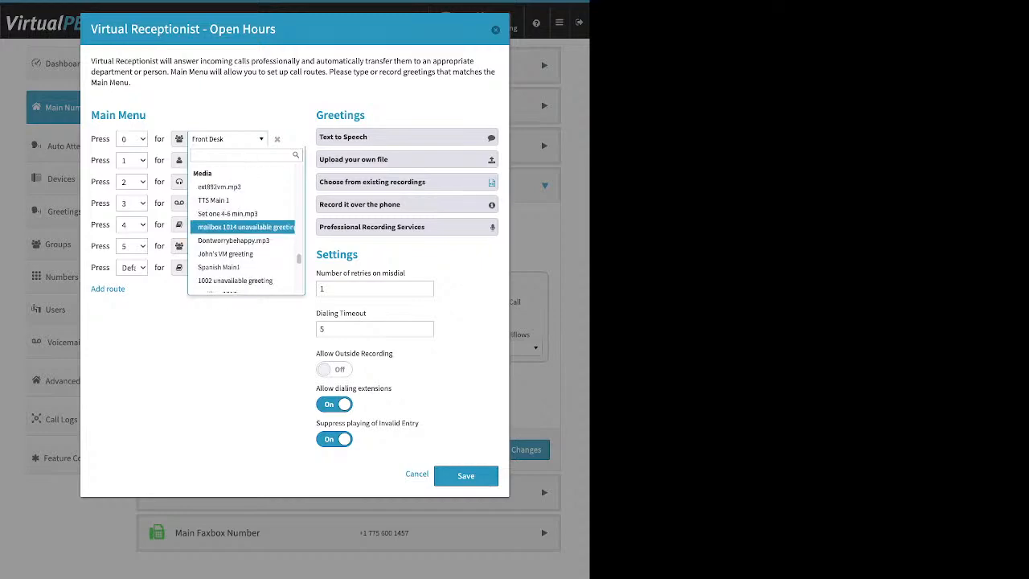
pyautogui.scroll(-4, 241, 231)
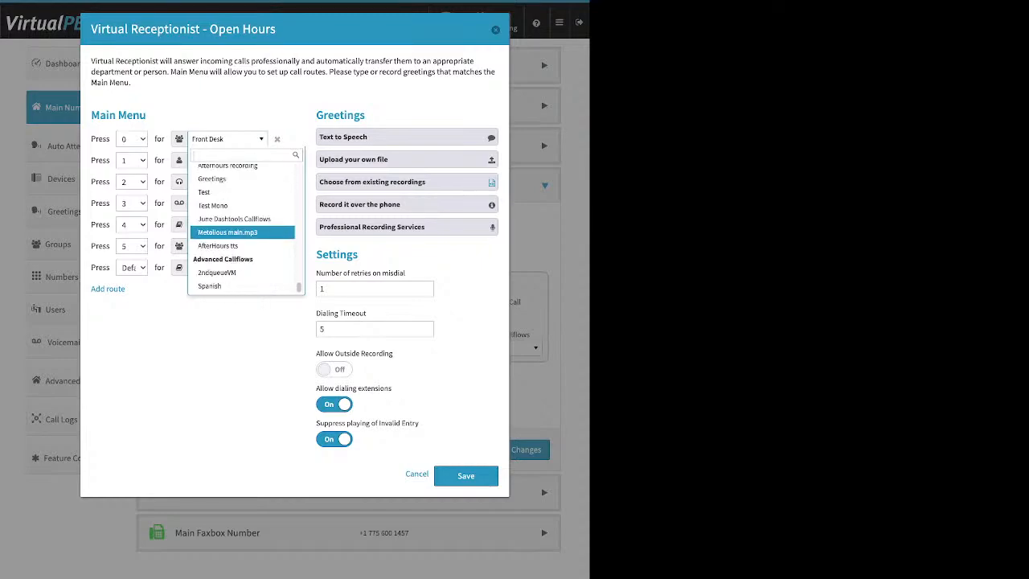
pyautogui.scroll(1, 241, 231)
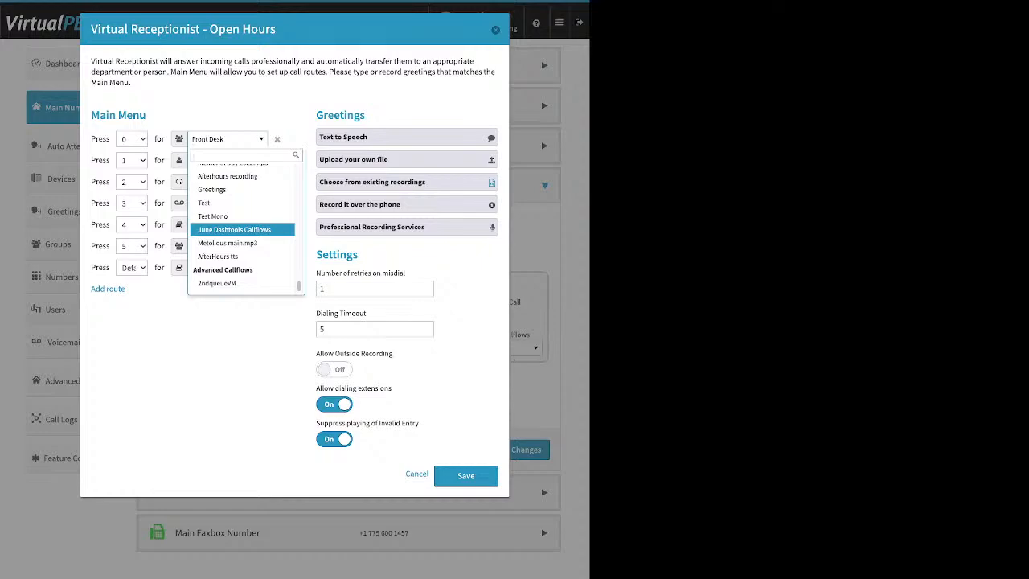
pyautogui.scroll(-1, 242, 231)
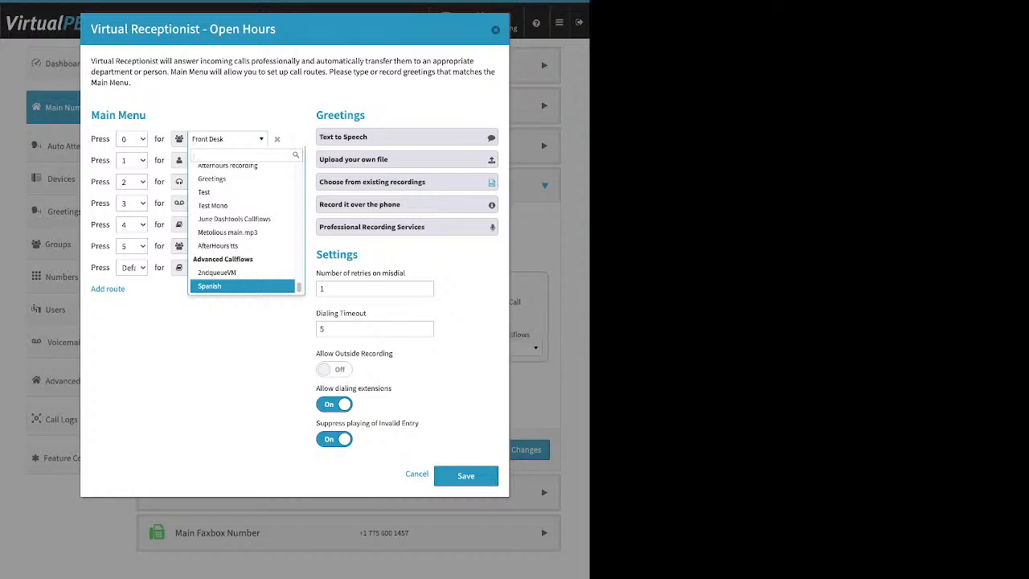
pyautogui.press('Escape')
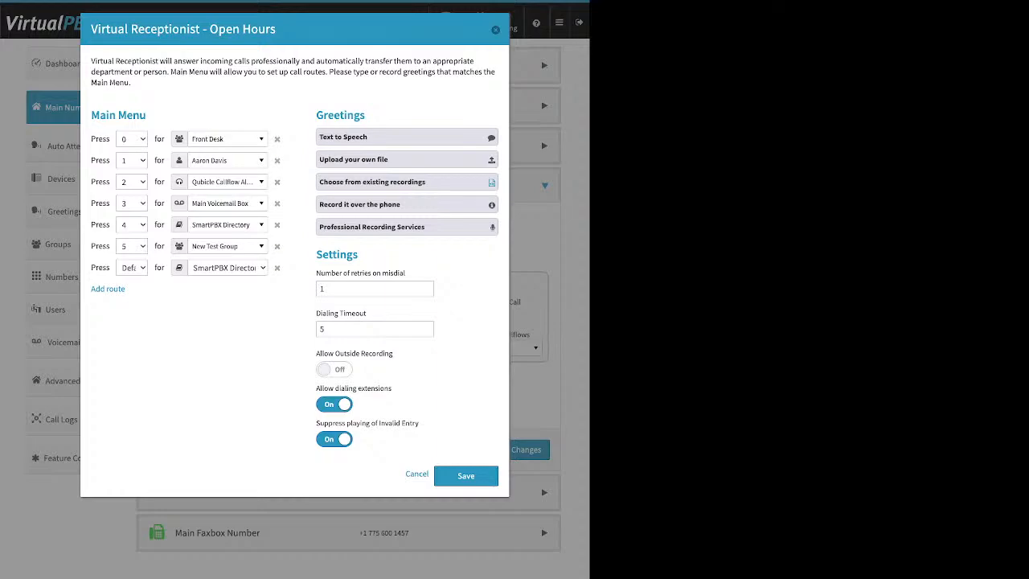
# Open the Text to Speech greeting option for the open-hours Virtual Receptionist and examine its empty greeting message field alongside the Main Menu
pyautogui.moveTo(366, 114); pyautogui.dragTo(316, 115)
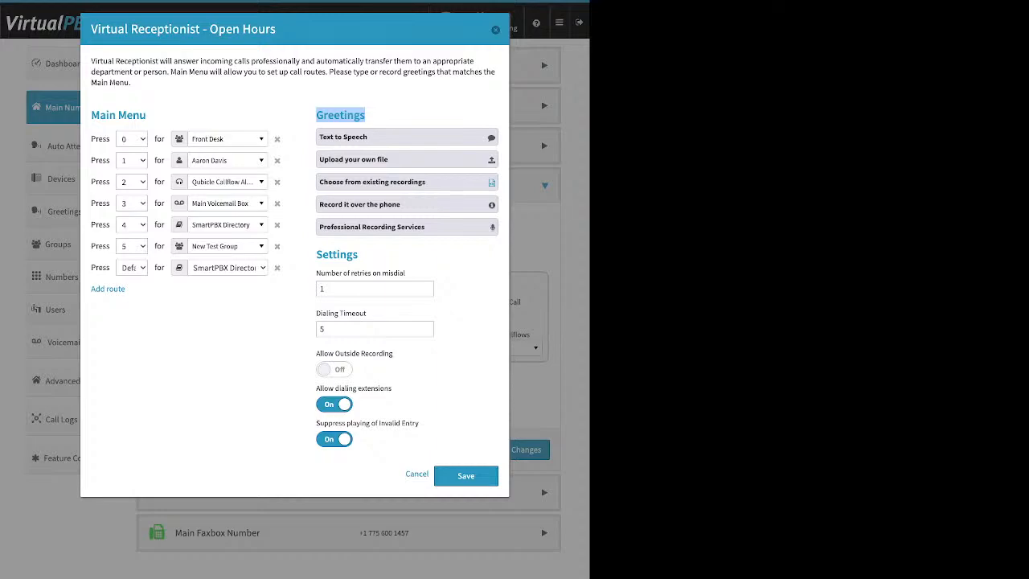
pyautogui.click(370, 138)
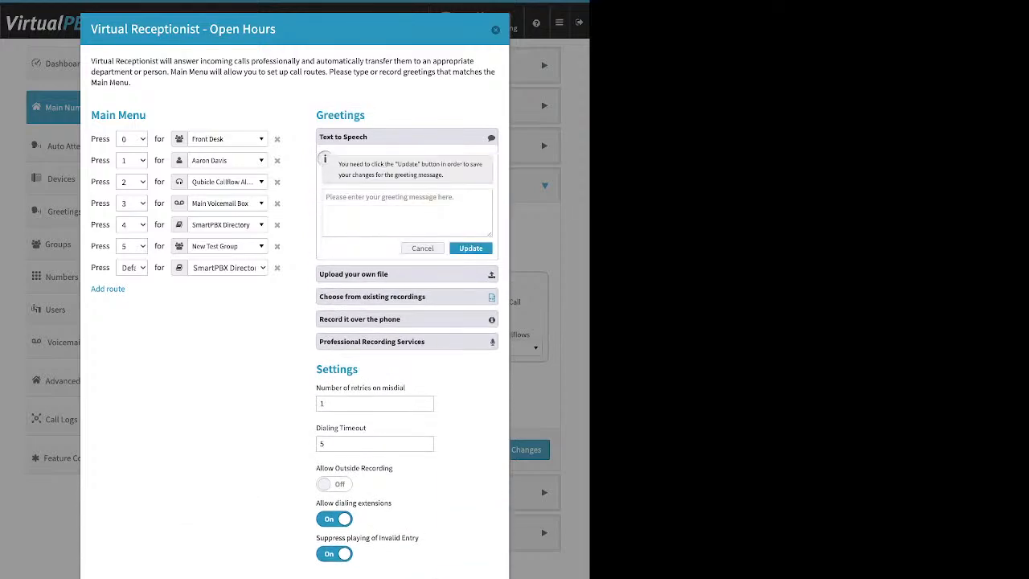
pyautogui.click(407, 212)
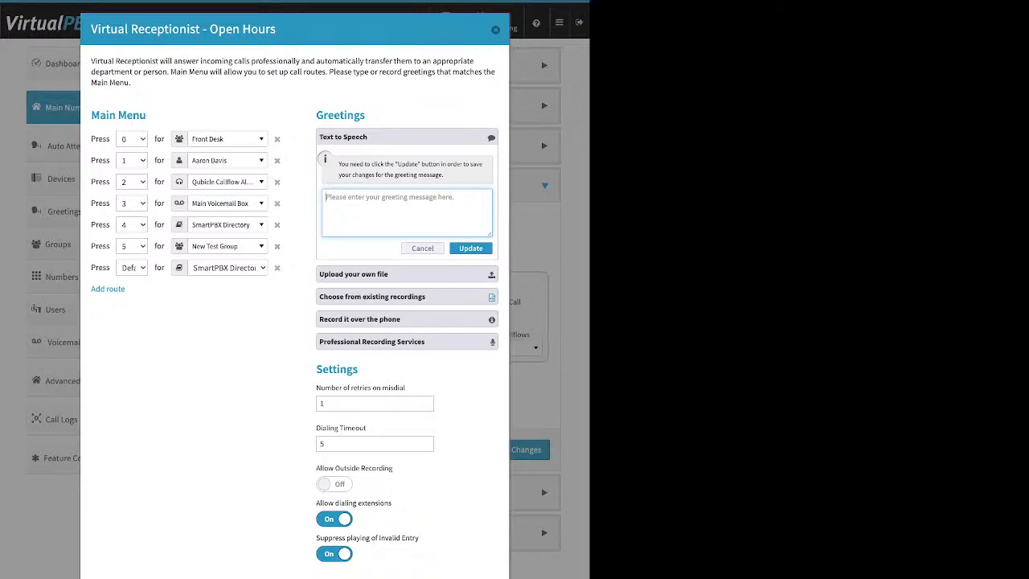
pyautogui.moveTo(277, 29); pyautogui.dragTo(209, 29)
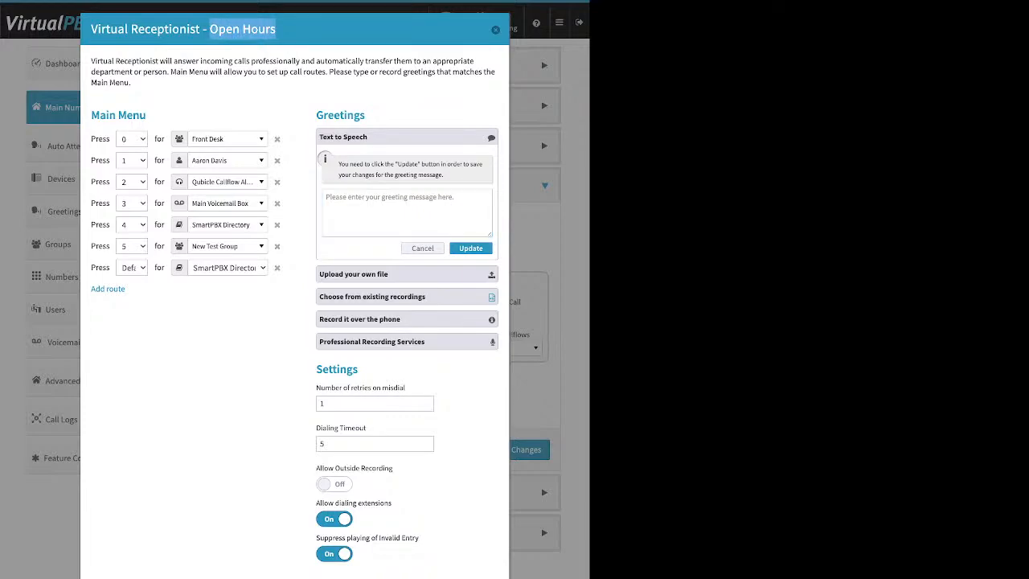
pyautogui.click(211, 30)
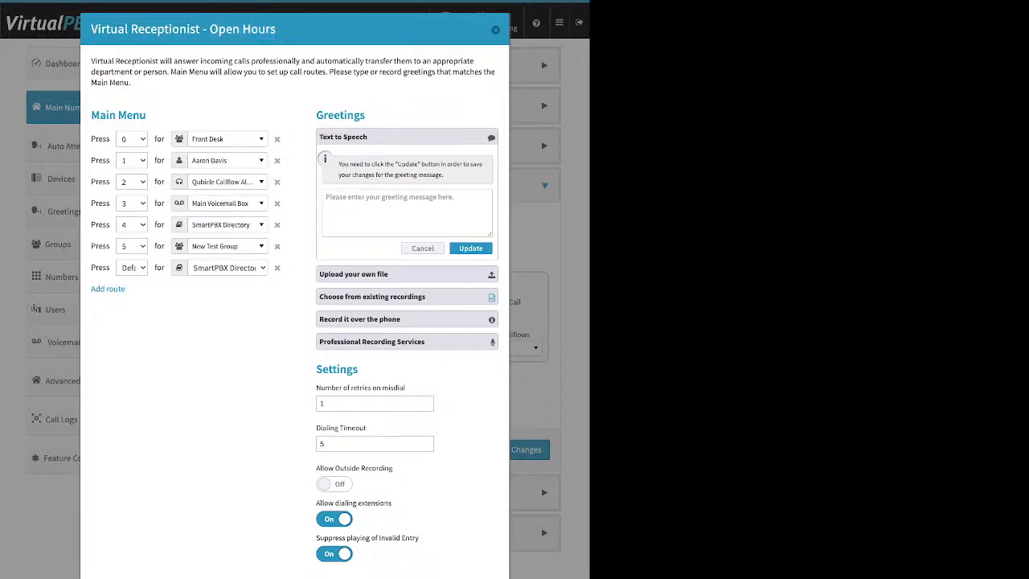
pyautogui.moveTo(146, 115); pyautogui.dragTo(118, 115)
pyautogui.click(119, 116)
pyautogui.click(407, 212)
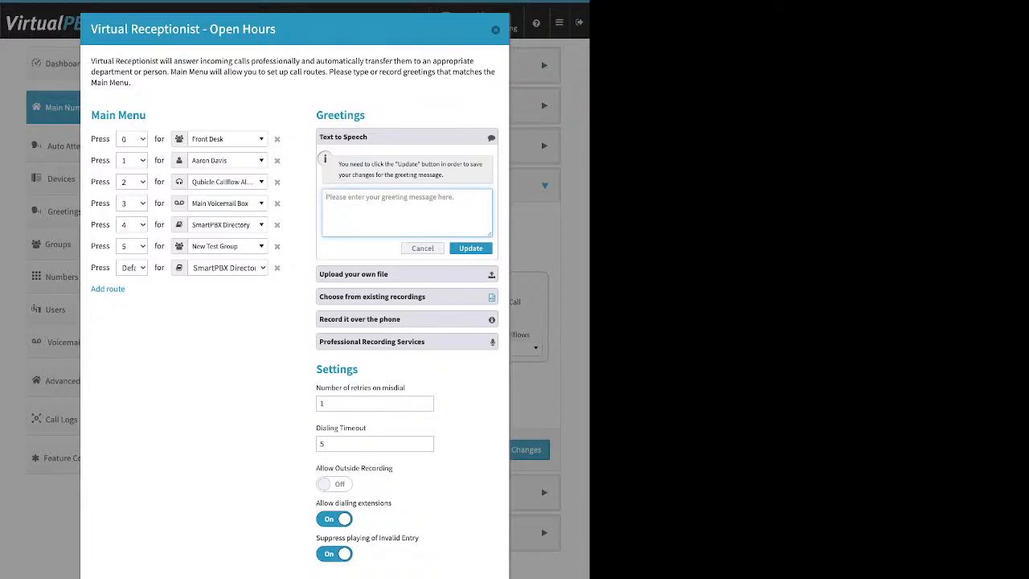
# Examine the greeting options for uploading a file, choosing from existing recordings, and recording over the phone, including its first instruction
pyautogui.click(407, 274)
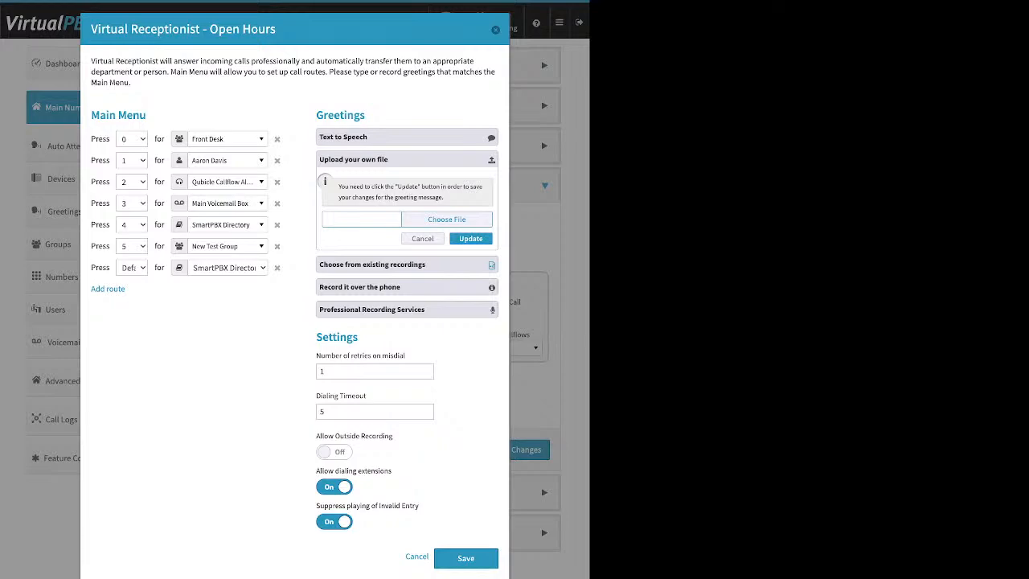
pyautogui.click(407, 264)
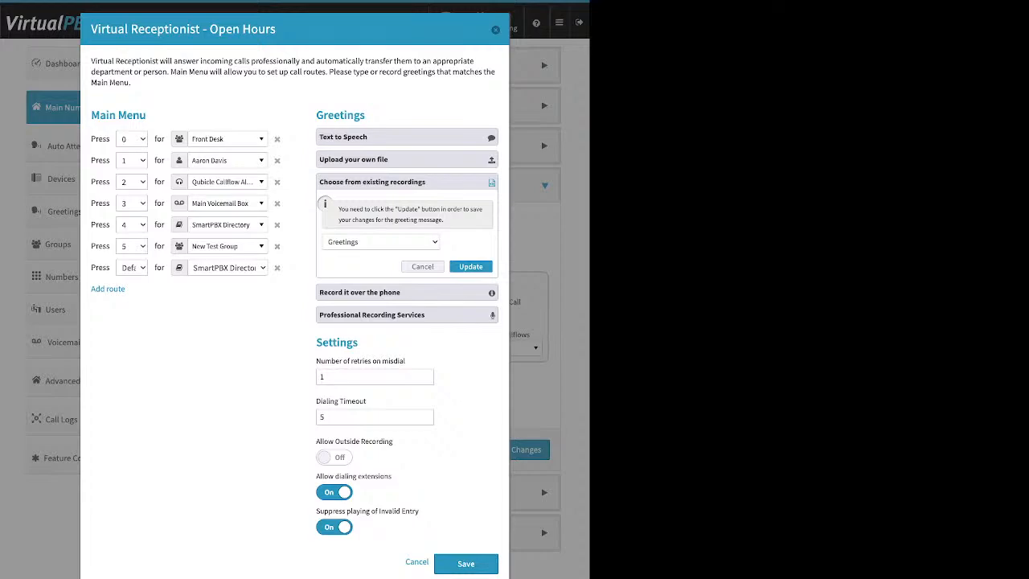
pyautogui.click(406, 292)
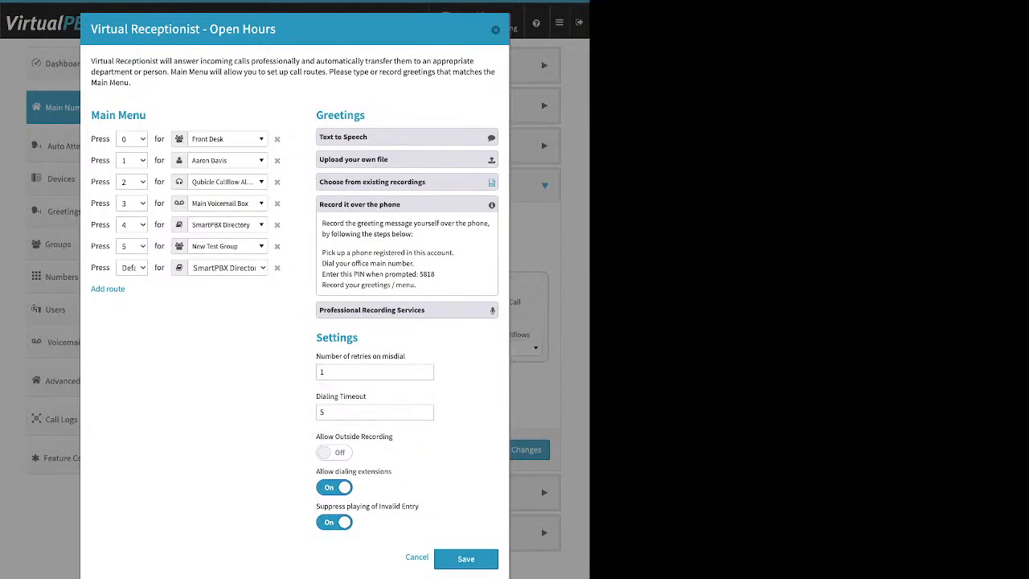
pyautogui.moveTo(321, 252); pyautogui.dragTo(454, 253)
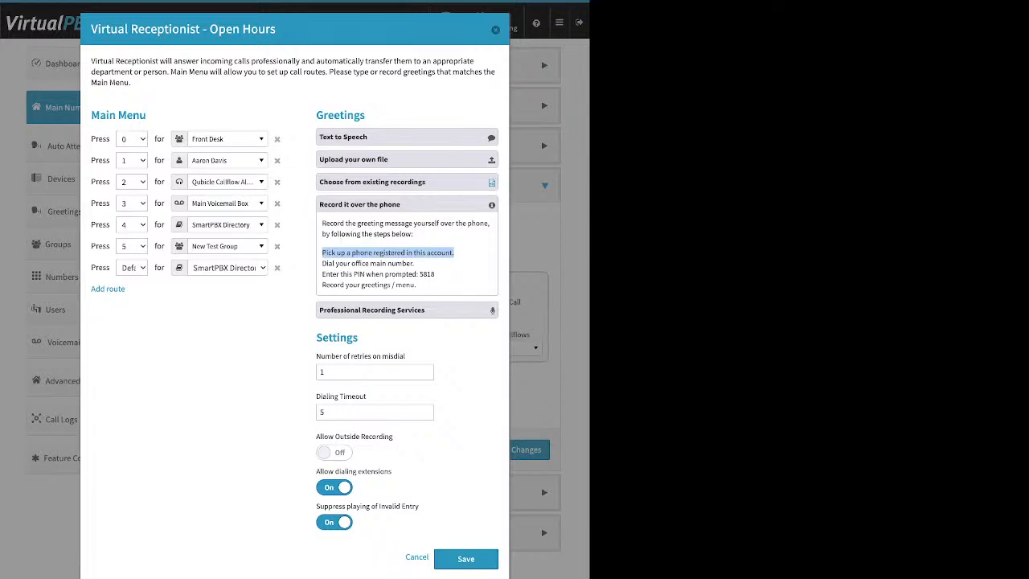
# Turn on Allow Outside Recording and turn off Suppress playing of Invalid Entry in the open-hours Virtual Receptionist's settings
pyautogui.moveTo(316, 337); pyautogui.dragTo(359, 337)
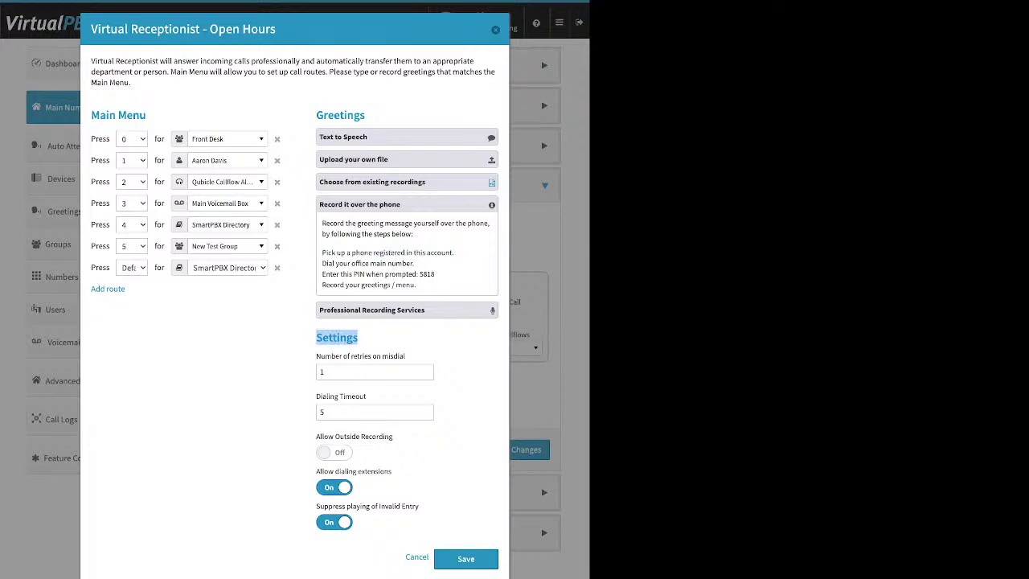
pyautogui.moveTo(393, 436); pyautogui.dragTo(315, 436)
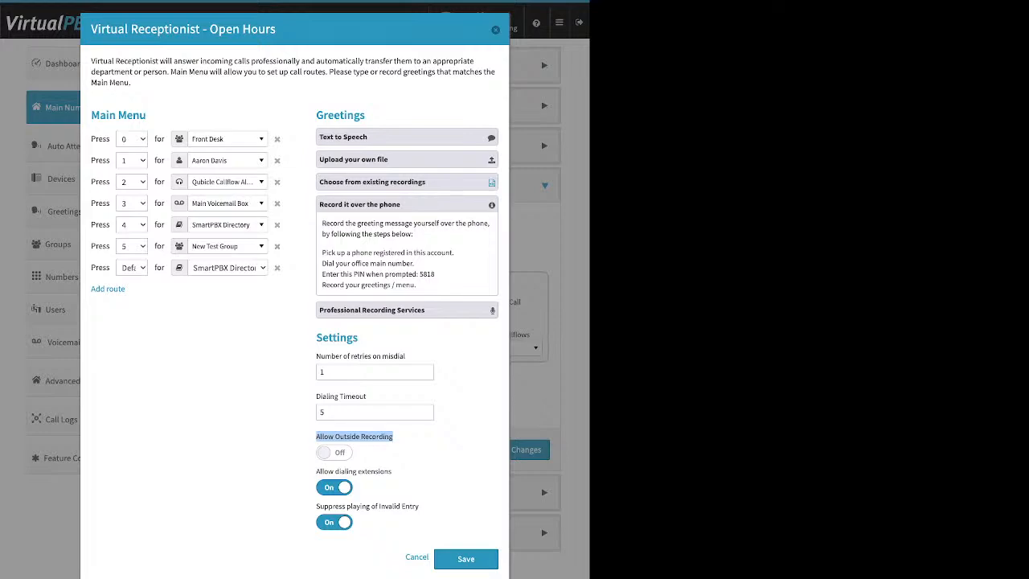
pyautogui.click(335, 452)
pyautogui.click(335, 522)
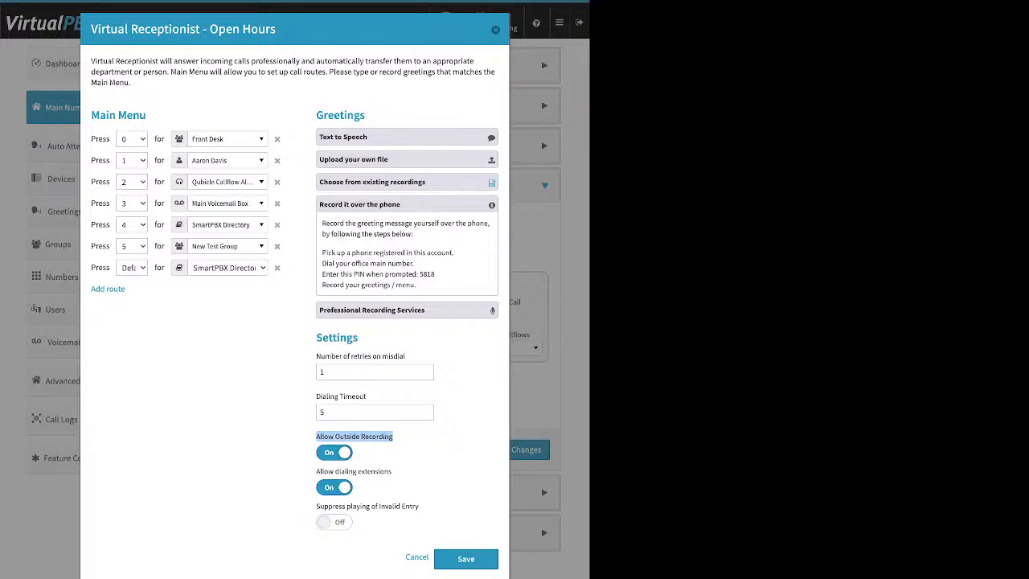
pyautogui.click(401, 438)
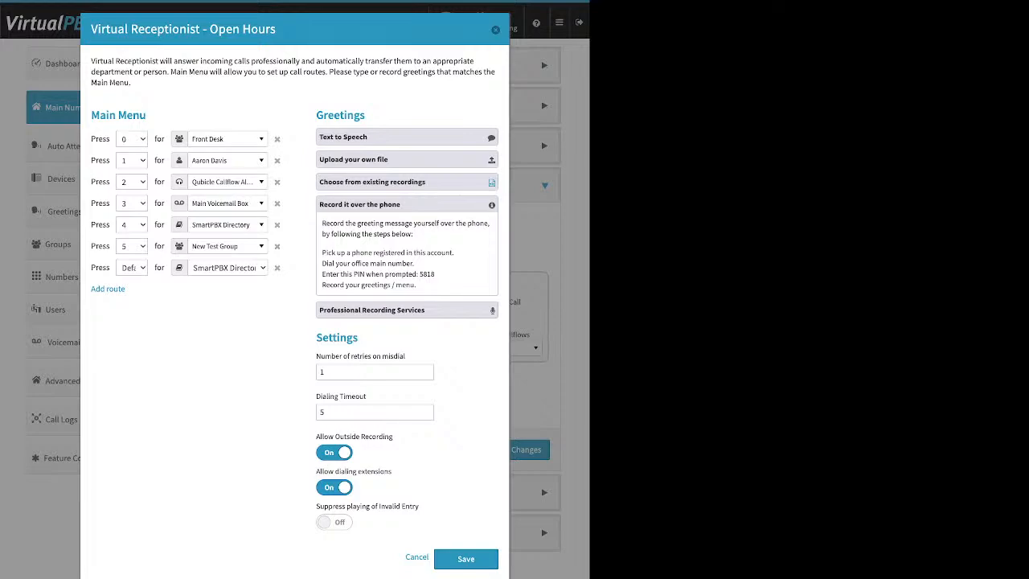
# Examine the PIN line in the phone recording instructions and the Professional Recording Services details, and go back through the other greeting options
pyautogui.doubleClick(427, 274)
pyautogui.click(405, 310)
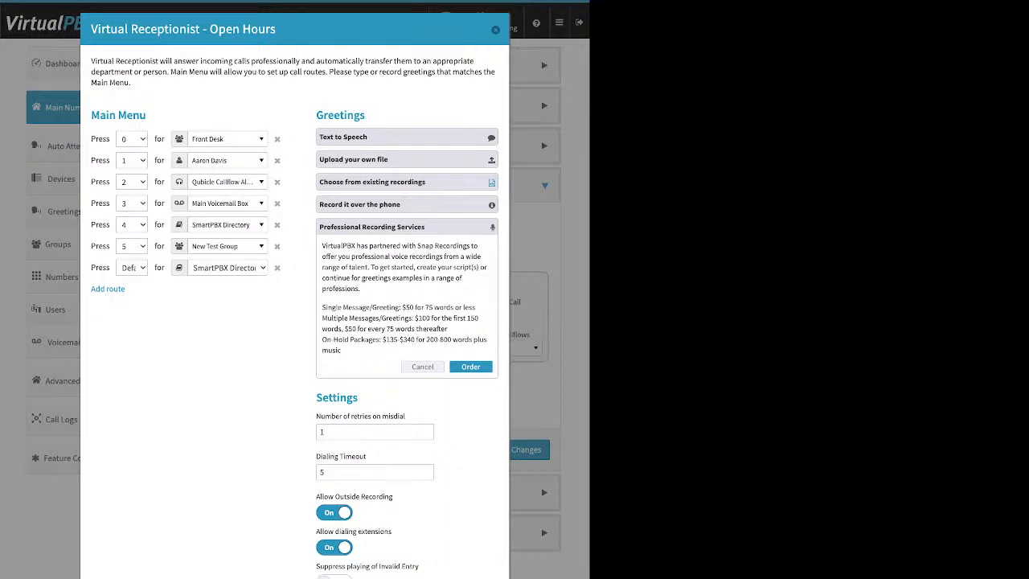
pyautogui.click(394, 204)
pyautogui.click(393, 182)
pyautogui.click(394, 159)
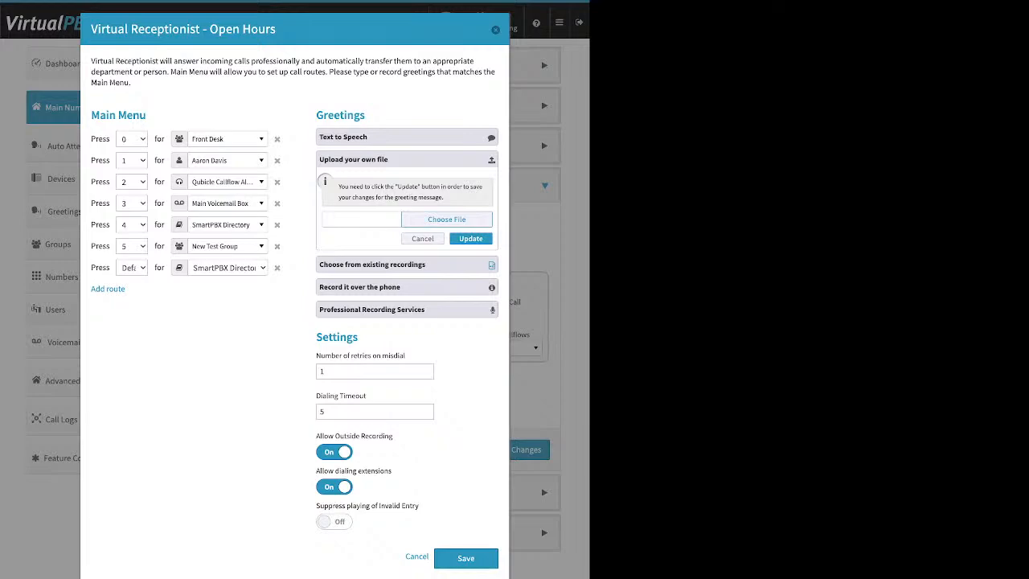
# Turn off Allow Outside Recording and check the Number of retries on misdial and Dialing Timeout settings
pyautogui.click(321, 288)
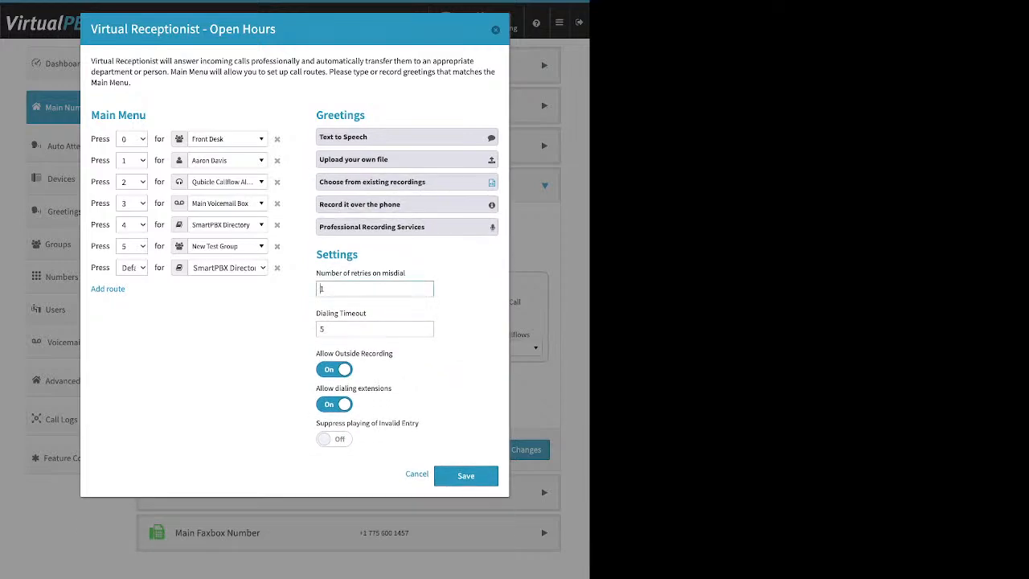
pyautogui.click(468, 296)
pyautogui.click(334, 369)
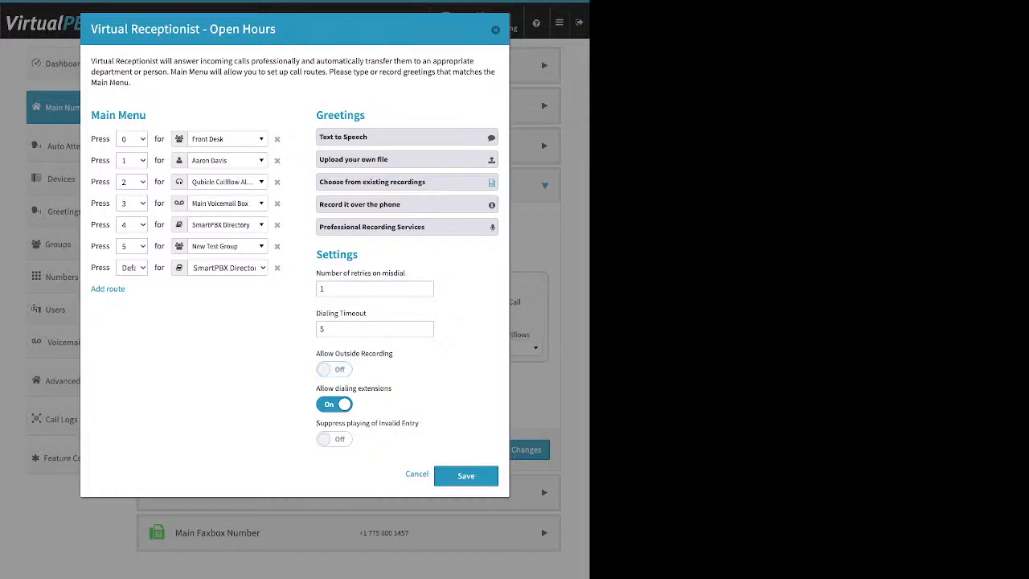
pyautogui.moveTo(315, 273); pyautogui.dragTo(367, 314)
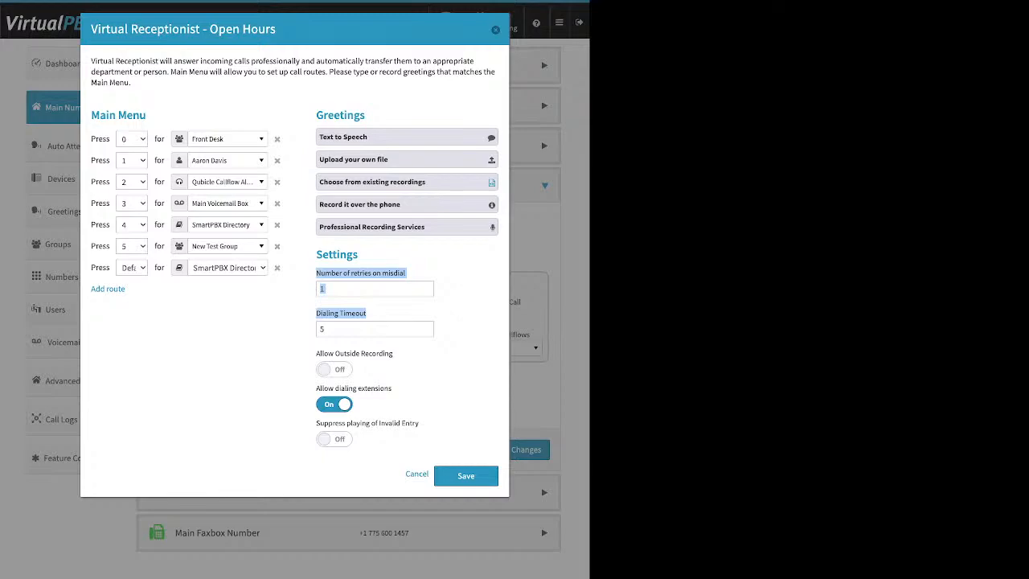
# Remove the Default route from the Main Menu and test the Allow dialing extensions switch, leaving it on
pyautogui.click(277, 267)
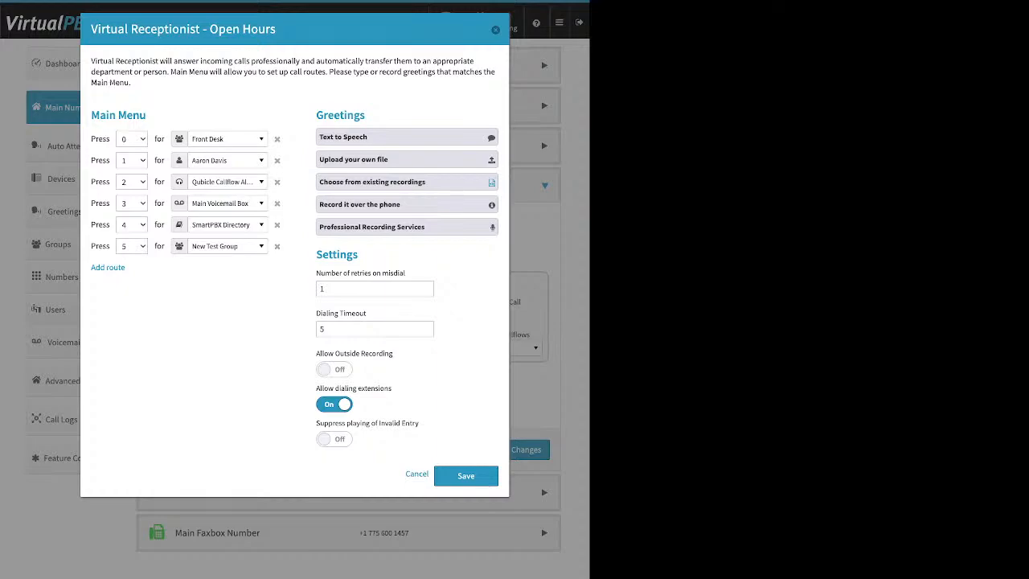
pyautogui.moveTo(392, 388); pyautogui.dragTo(316, 388)
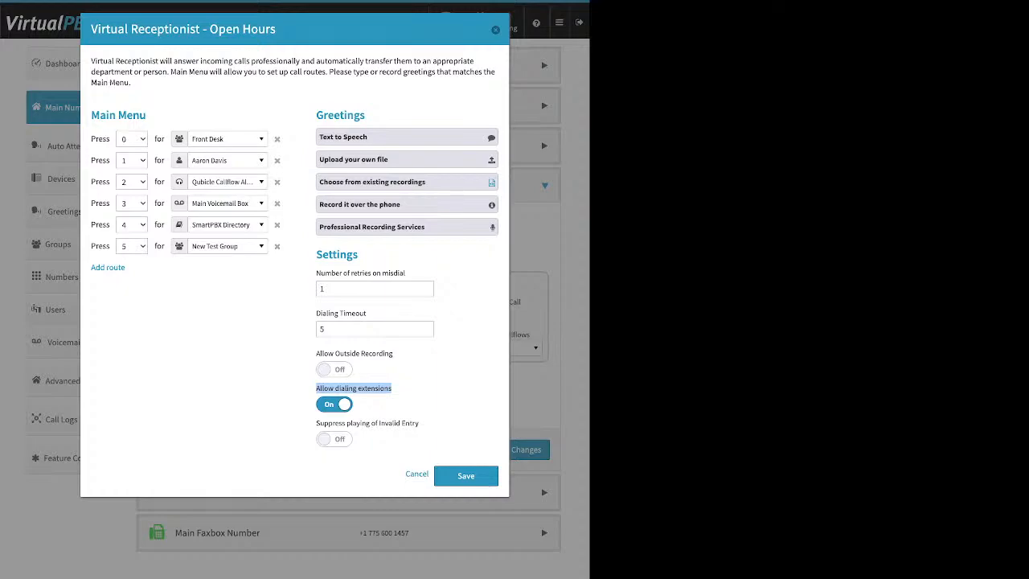
pyautogui.click(334, 404)
pyautogui.click(334, 405)
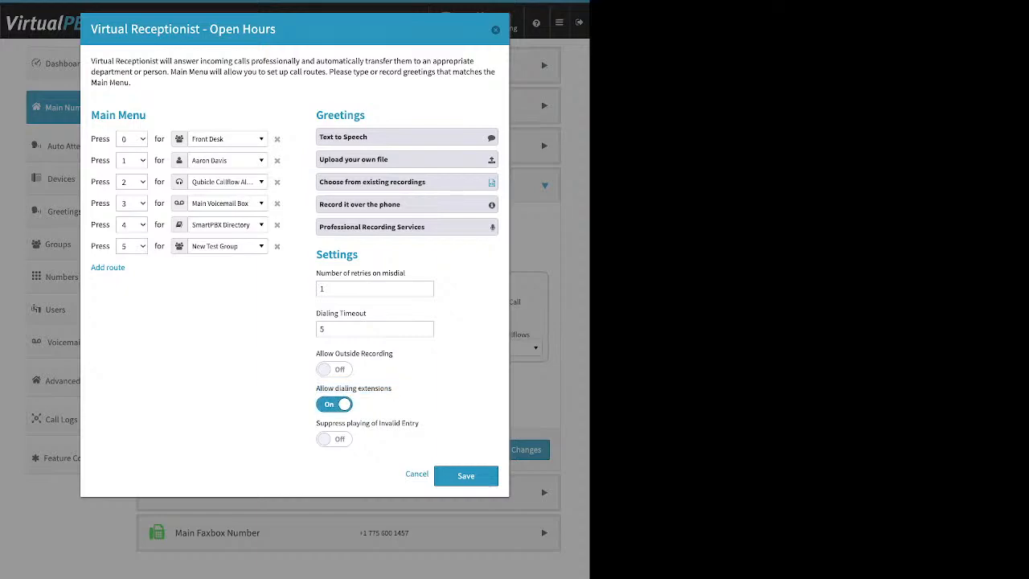
# Test the Suppress playing of Invalid Entry switch, leaving it off, and save the Virtual Receptionist and Incoming Call Handling changes
pyautogui.moveTo(317, 424); pyautogui.dragTo(418, 424)
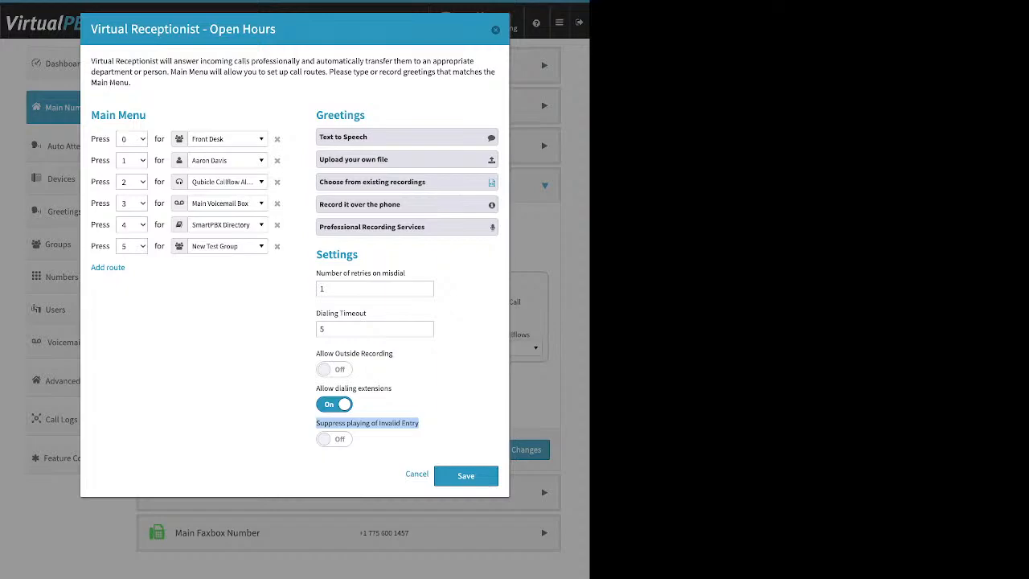
pyautogui.click(334, 439)
pyautogui.click(334, 439)
pyautogui.click(466, 475)
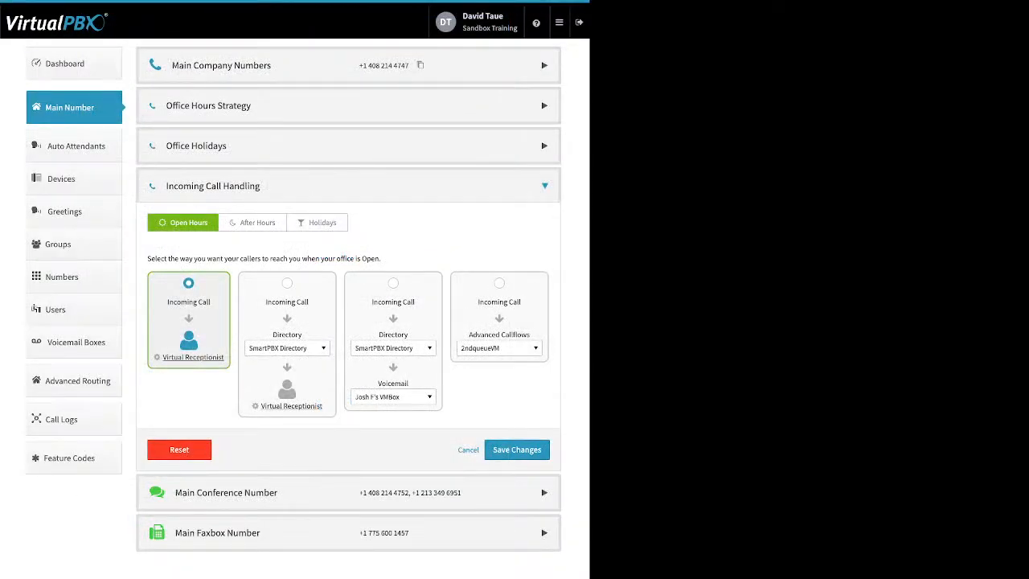
pyautogui.click(517, 449)
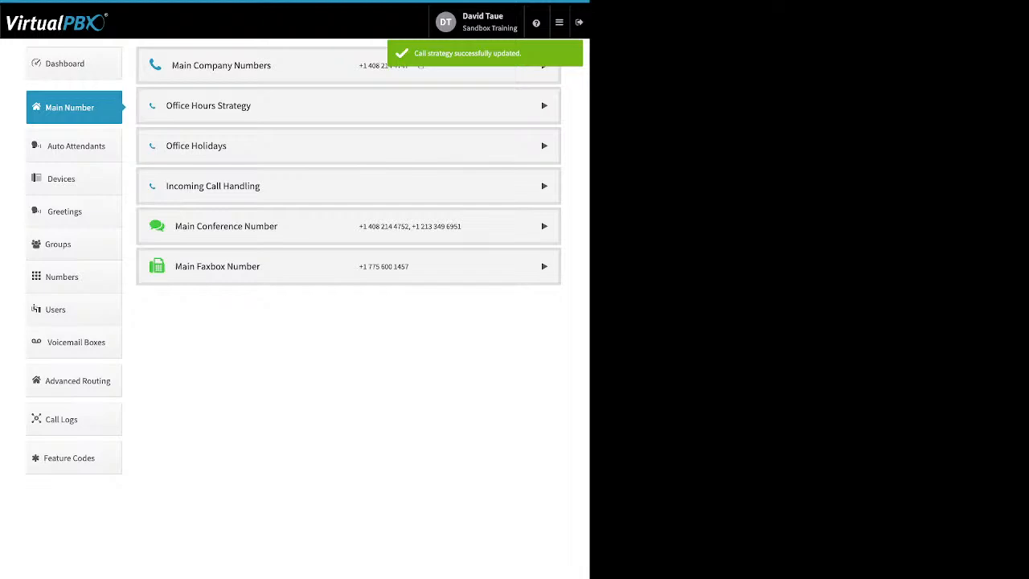
# Reopen Incoming Call Handling and select the open-hours option that routes callers to the directory followed by the Virtual Receptionist
pyautogui.click(544, 186)
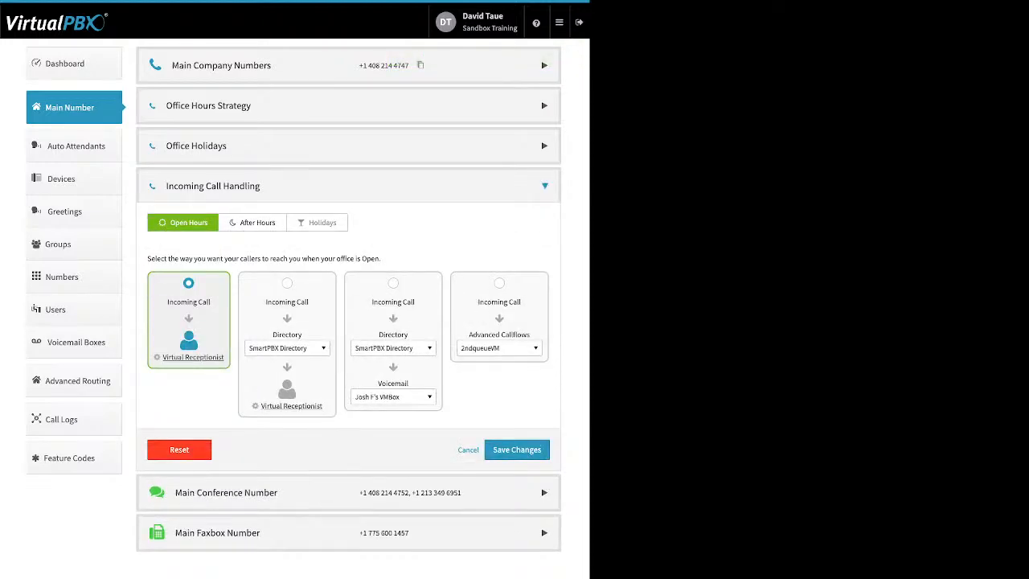
pyautogui.click(287, 283)
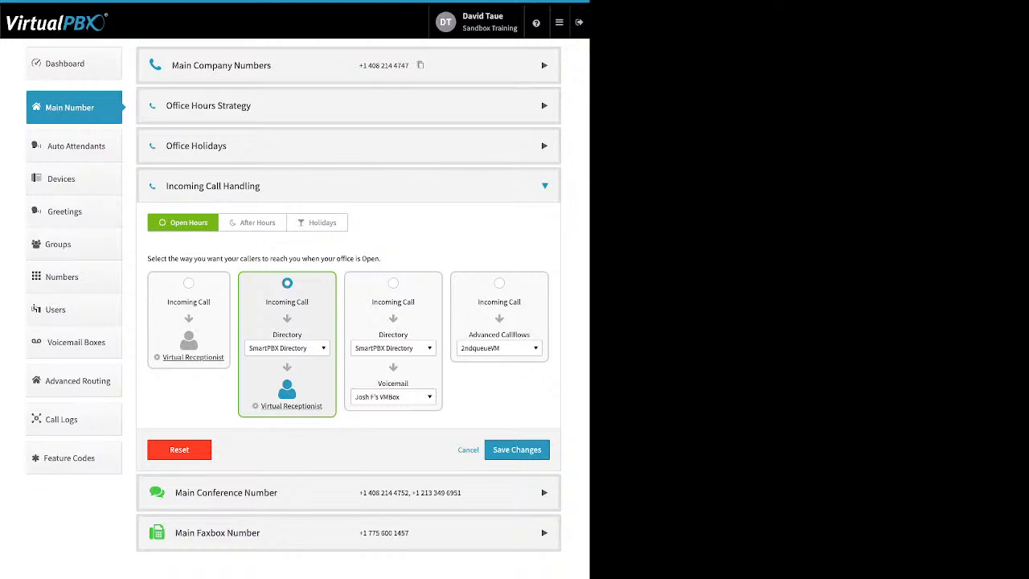
# Examine the destinations available for the selected option's Directory stage, from users and call queues through to Advanced Callflows, keeping SmartPBX Directory
pyautogui.click(287, 348)
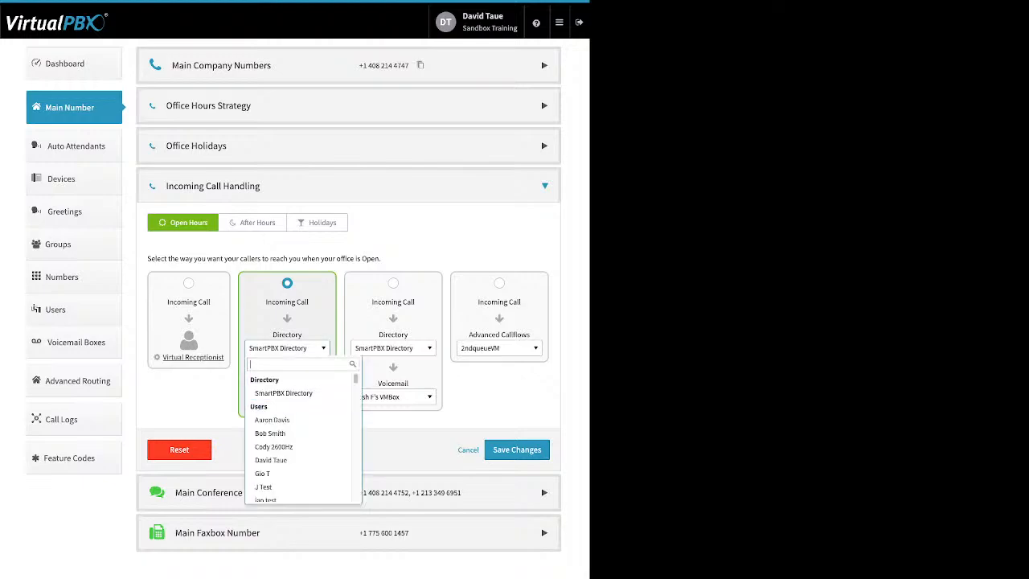
pyautogui.scroll(-1, 299, 428)
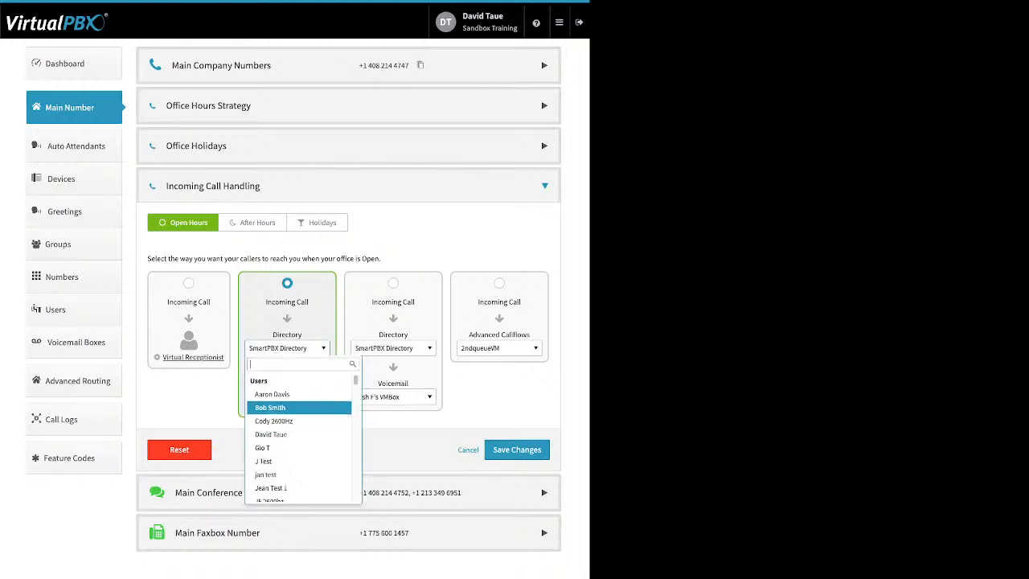
pyautogui.scroll(-1, 299, 404)
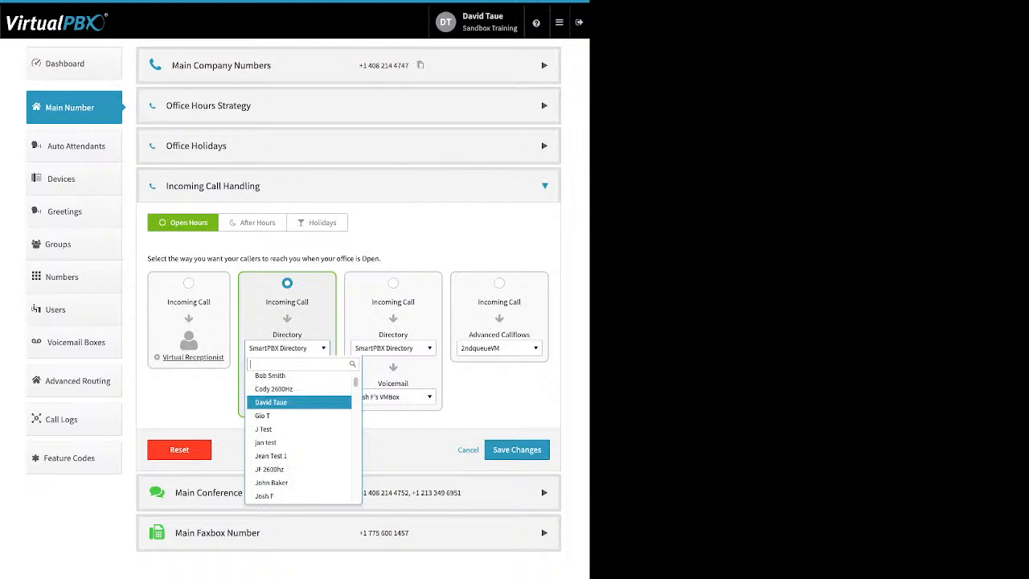
pyautogui.scroll(-5, 299, 404)
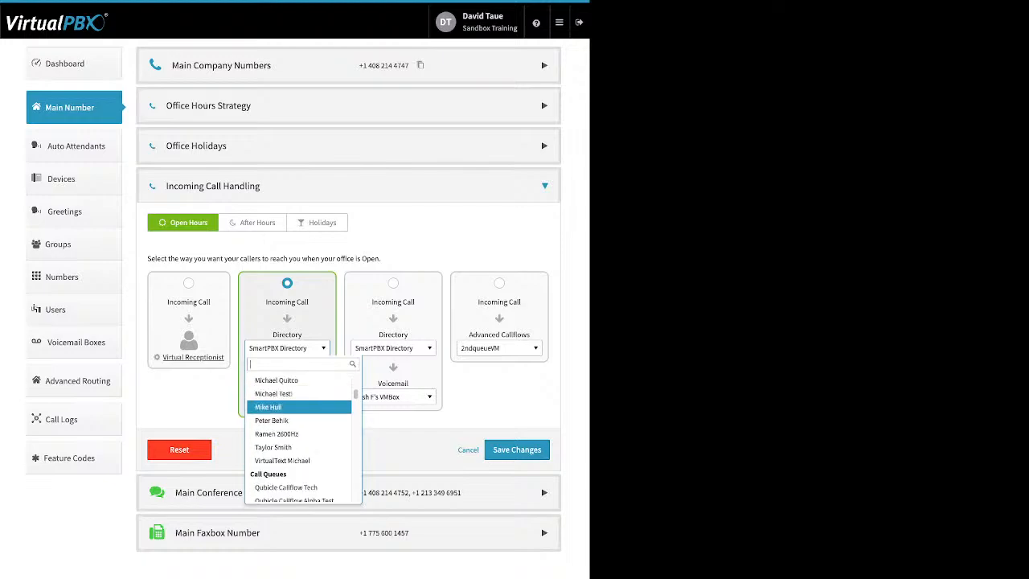
pyautogui.scroll(-3, 299, 405)
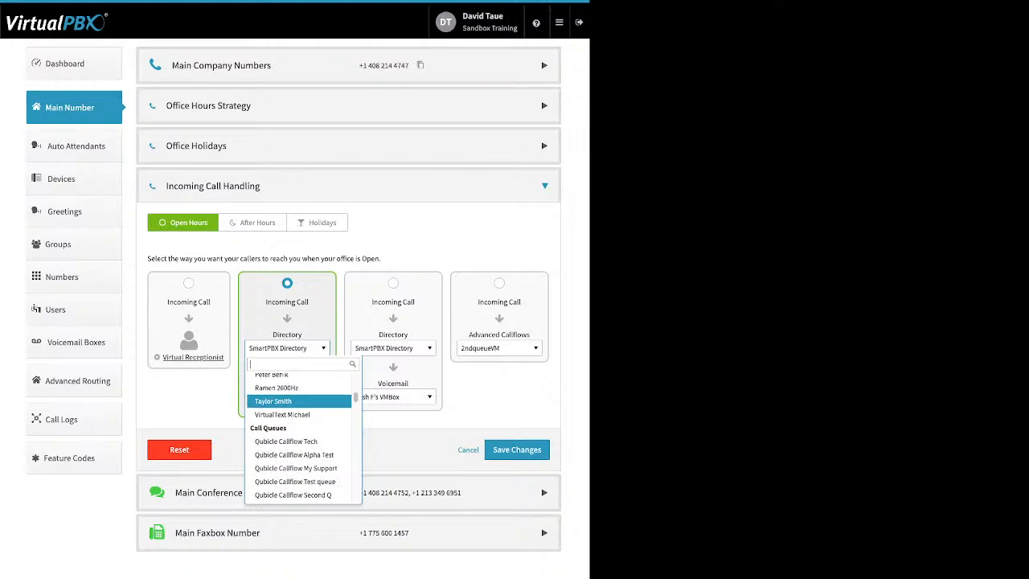
pyautogui.scroll(-2, 299, 404)
pyautogui.scroll(-1, 299, 434)
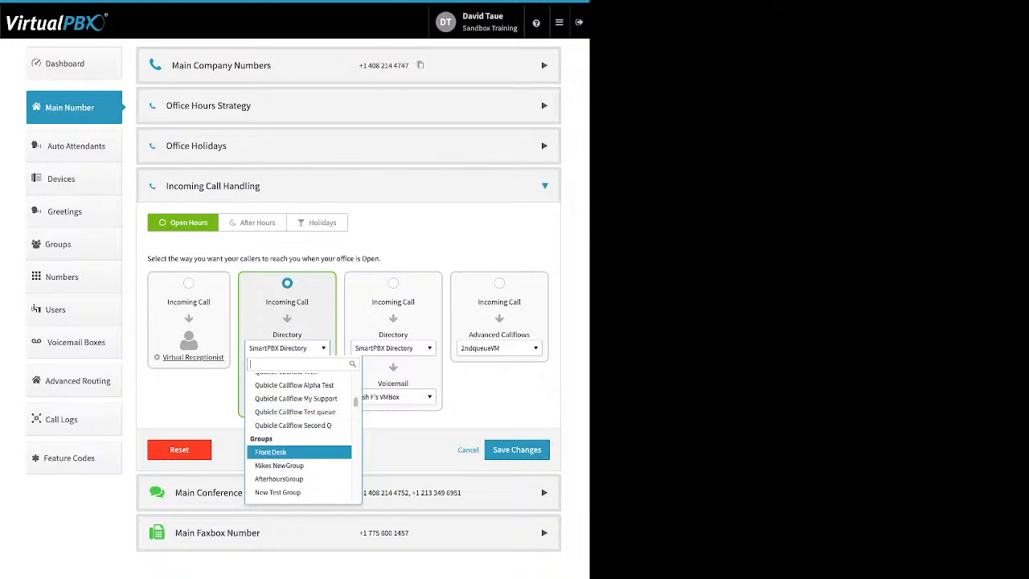
pyautogui.scroll(-1, 299, 449)
pyautogui.scroll(-3, 299, 421)
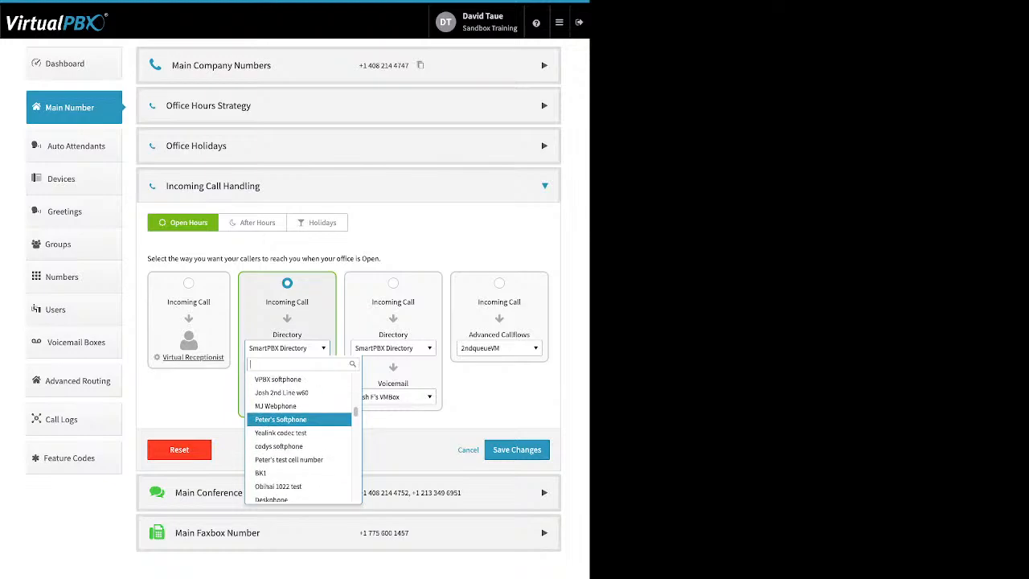
pyautogui.scroll(-3, 299, 419)
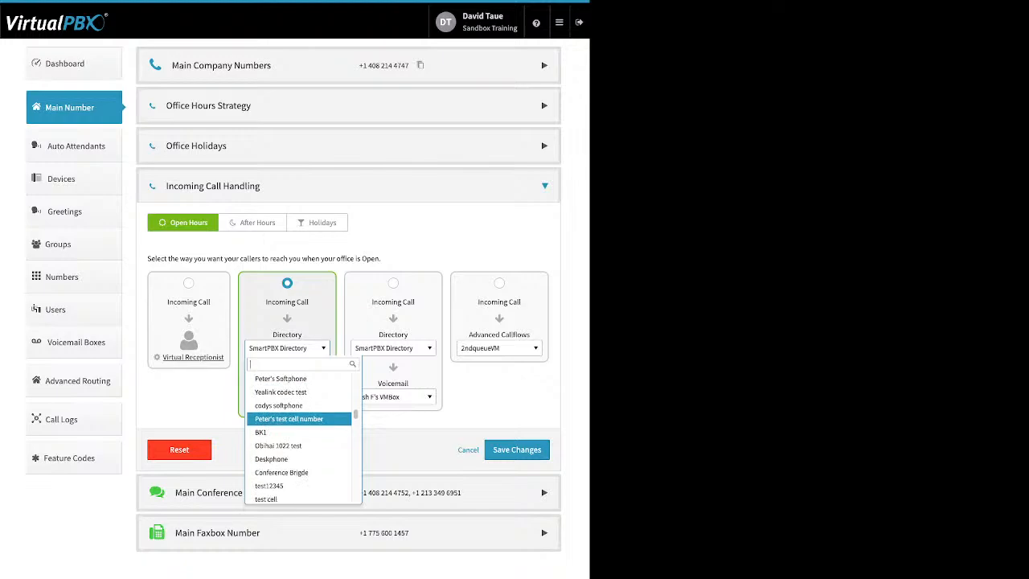
pyautogui.scroll(-3, 299, 419)
pyautogui.scroll(-9, 299, 419)
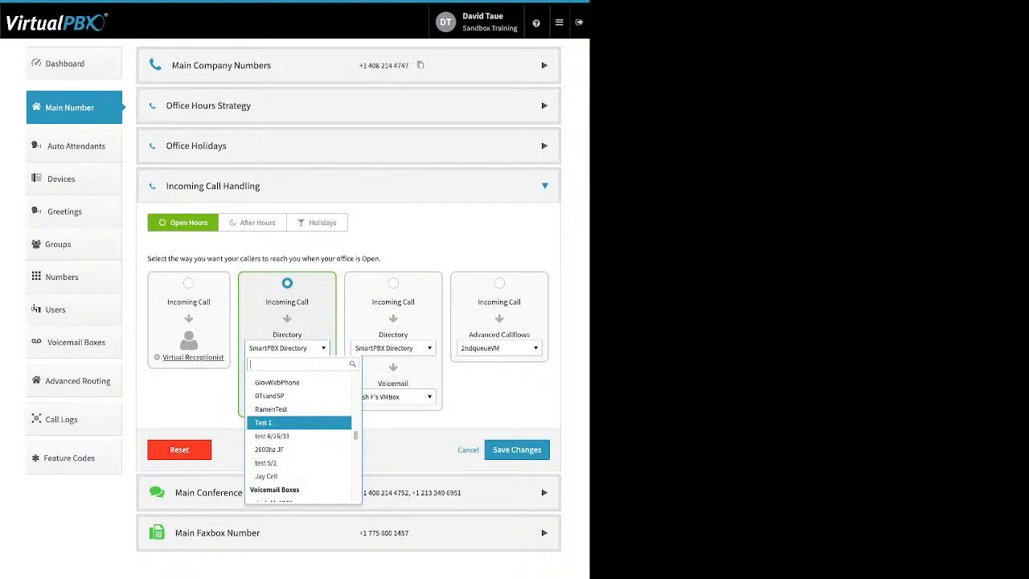
pyautogui.scroll(-1, 299, 420)
pyautogui.scroll(-1, 298, 416)
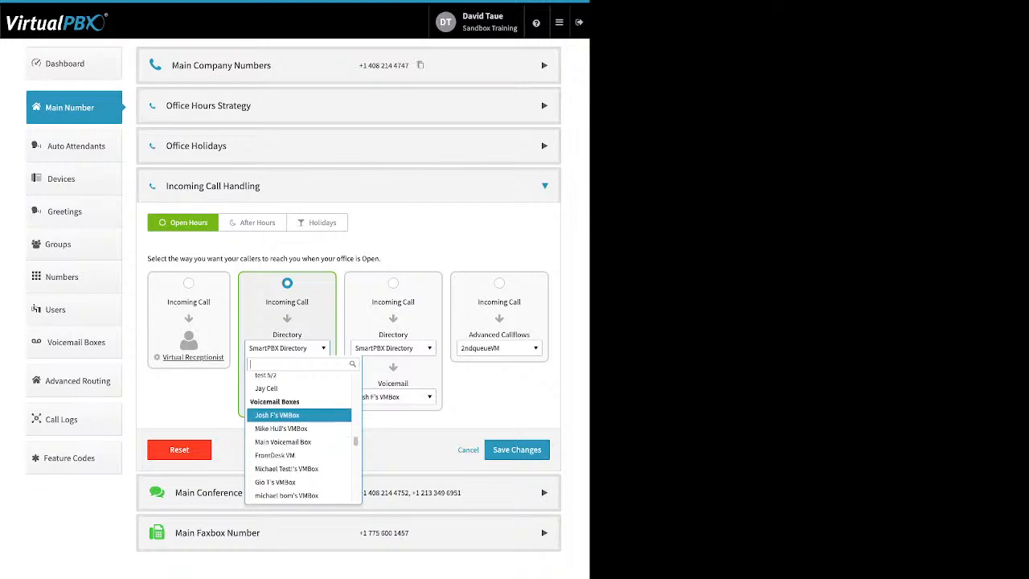
pyautogui.scroll(-5, 299, 418)
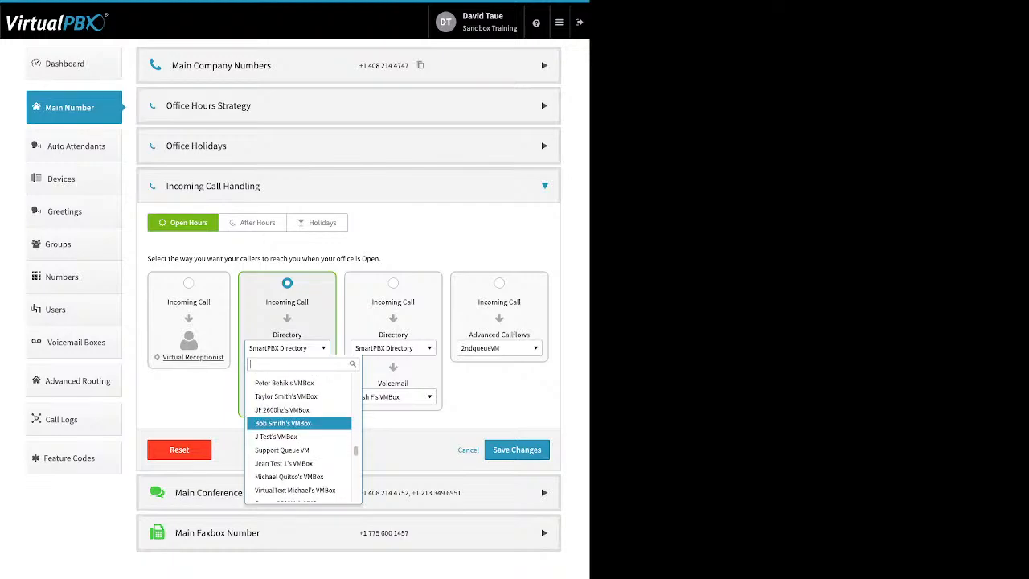
pyautogui.scroll(-4, 299, 424)
pyautogui.scroll(-2, 298, 427)
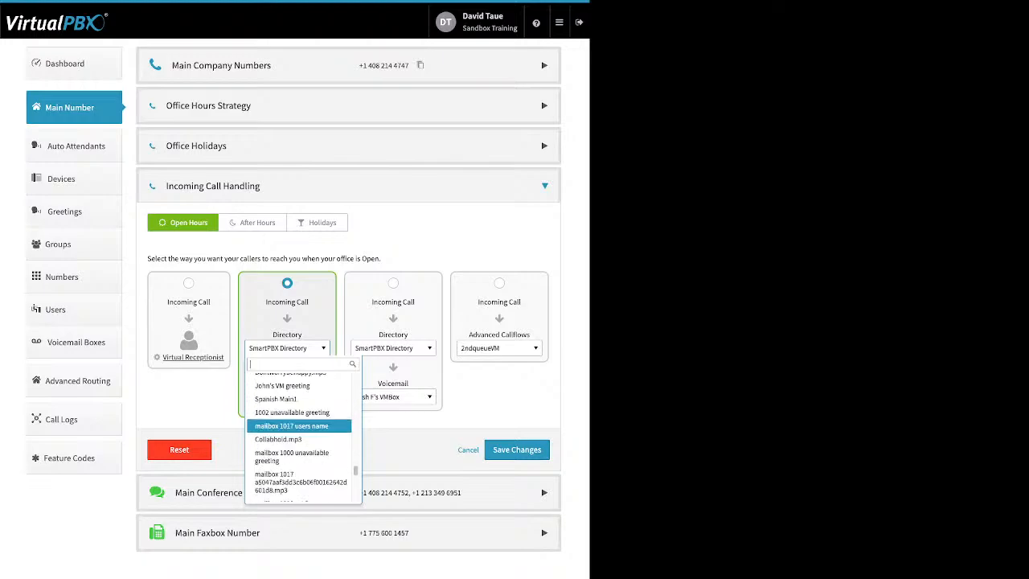
pyautogui.scroll(-6, 299, 420)
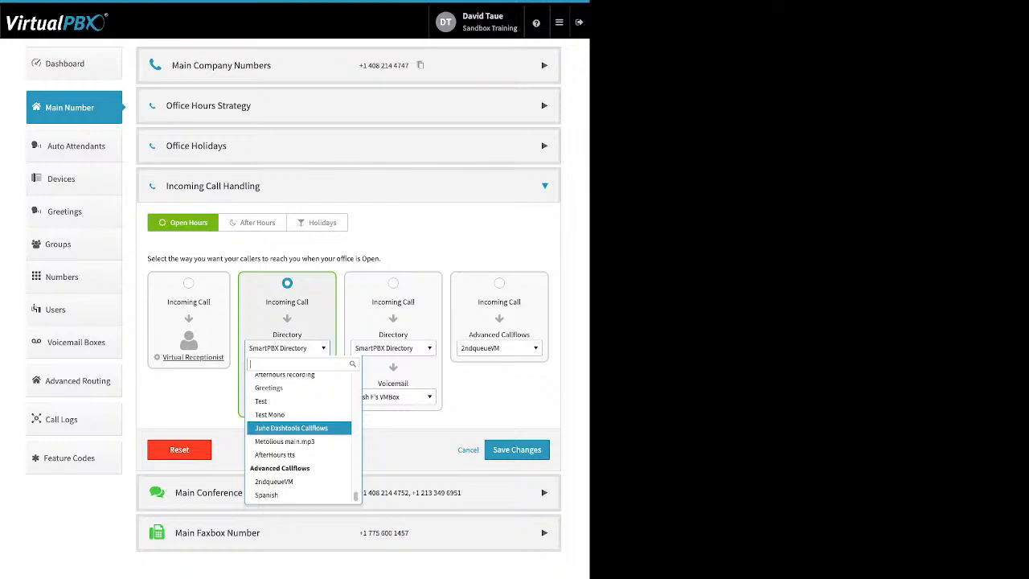
pyautogui.scroll(1, 299, 429)
pyautogui.press('Escape')
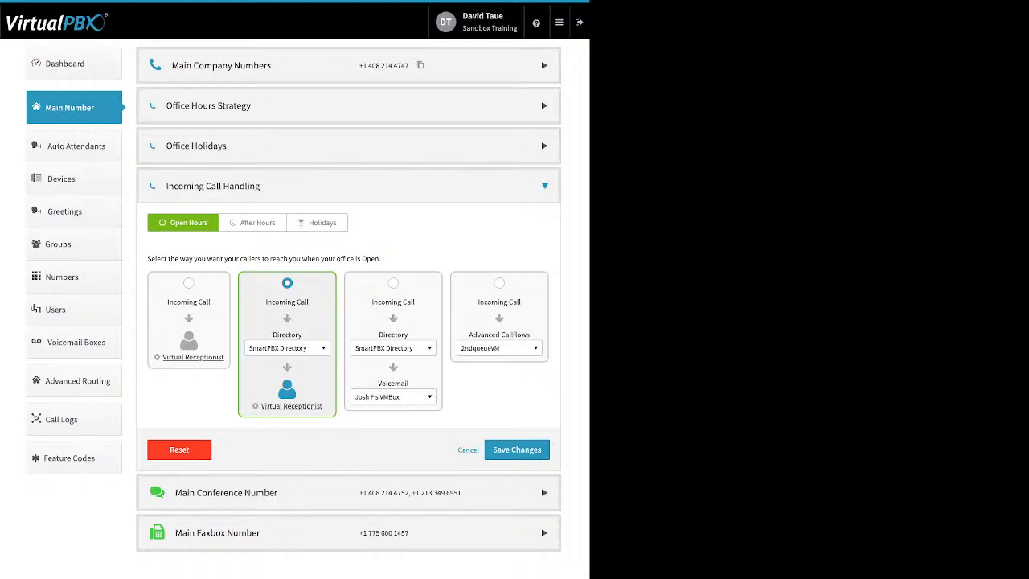
# Review the Virtual Receptionist menu and settings for Open Hours and for After Hours, closing each without changes
pyautogui.click(291, 405)
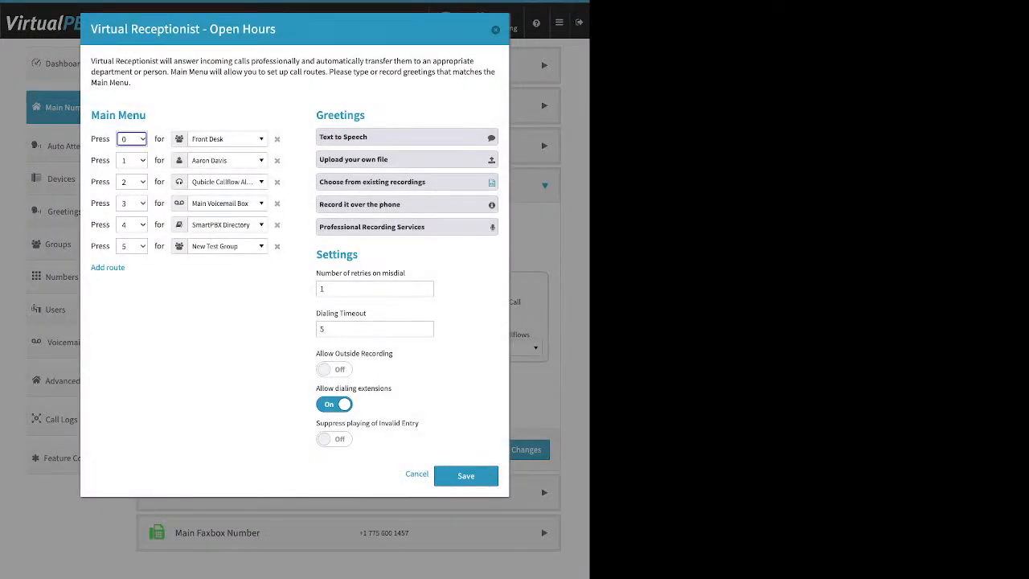
pyautogui.click(495, 30)
pyautogui.click(252, 223)
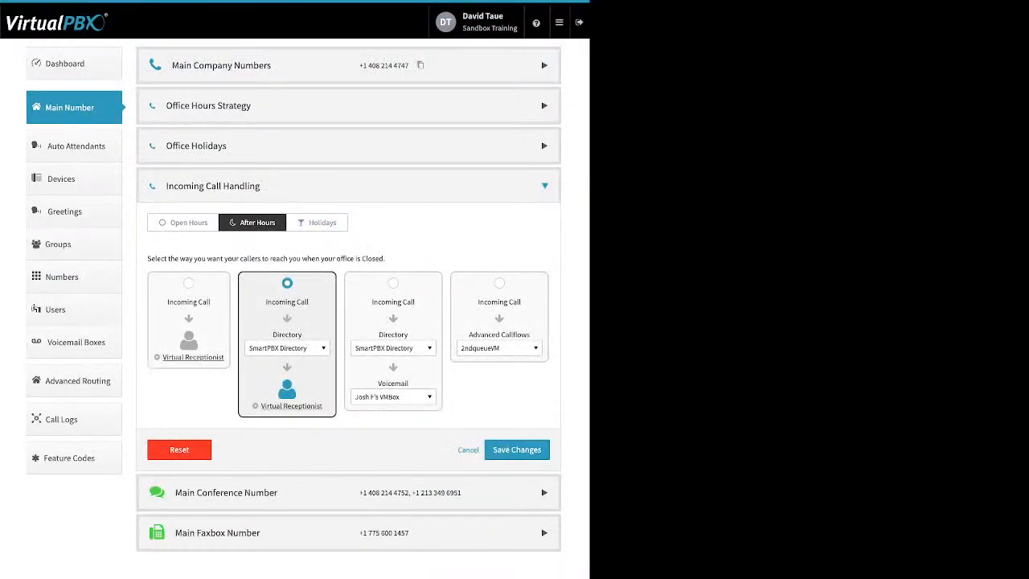
pyautogui.click(290, 406)
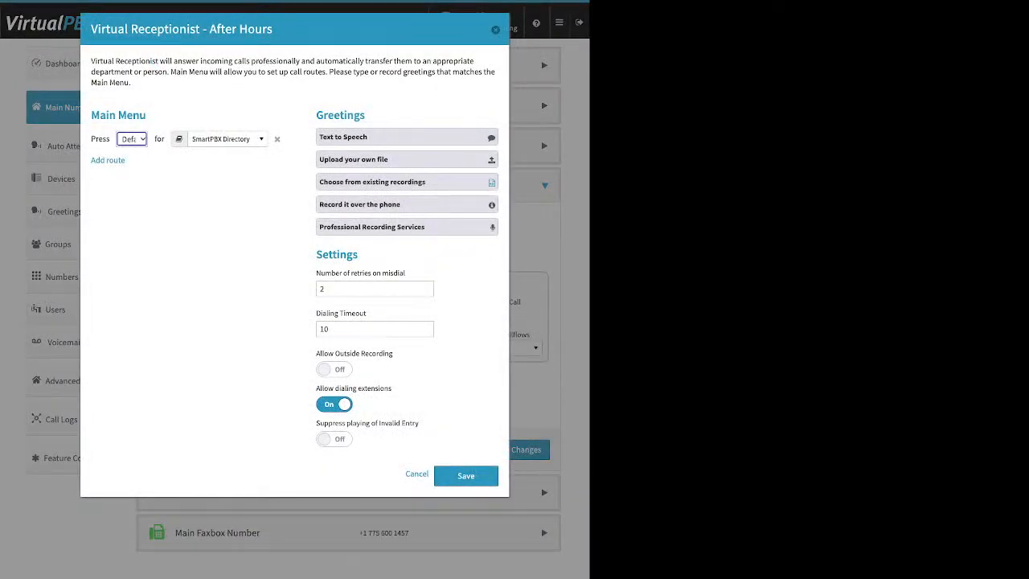
pyautogui.click(495, 30)
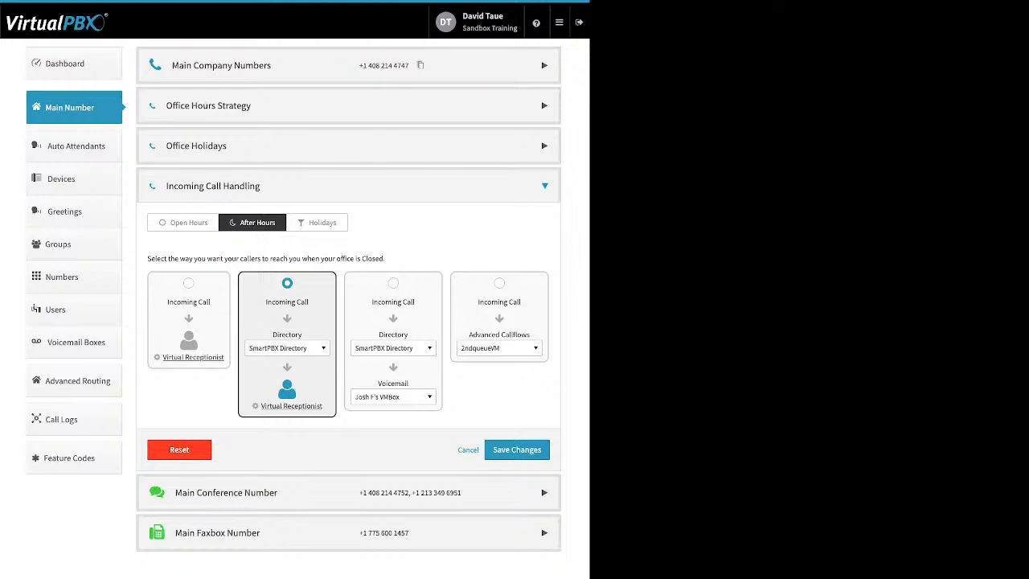
# For After Hours, select the directory-then-voicemail option and set its first stage to Skip to Voicemail
pyautogui.click(393, 283)
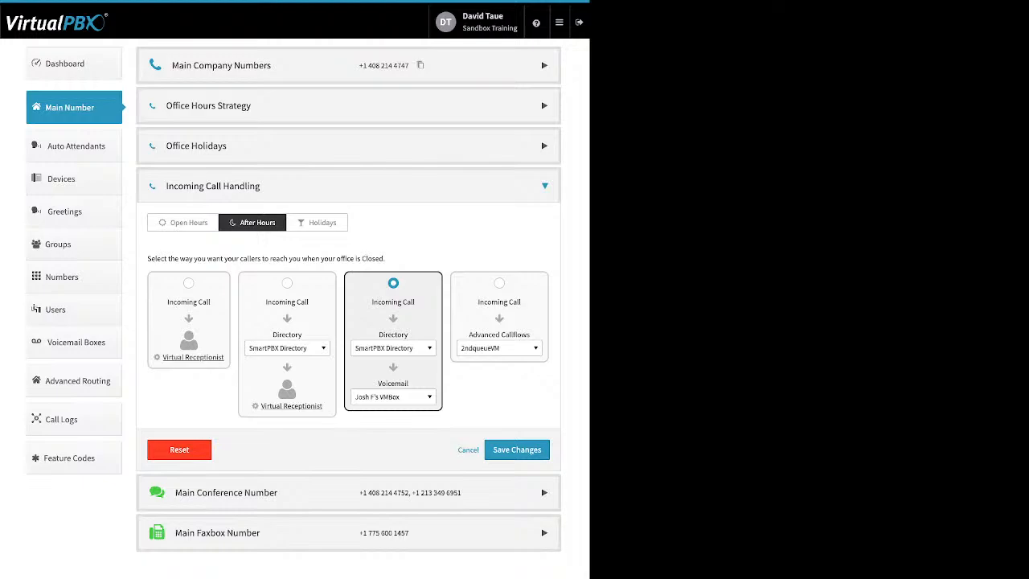
pyautogui.click(393, 348)
pyautogui.press('Down')
pyautogui.press('Down')
pyautogui.press('Down')
pyautogui.press('Down')
pyautogui.press('Down')
pyautogui.press('Down')
pyautogui.press('Down')
pyautogui.press('Down')
pyautogui.press('Down')
pyautogui.press('Down')
pyautogui.press('Down')
pyautogui.press('Down')
pyautogui.press('Down')
pyautogui.press('Down')
pyautogui.press('Down')
pyautogui.press('Down')
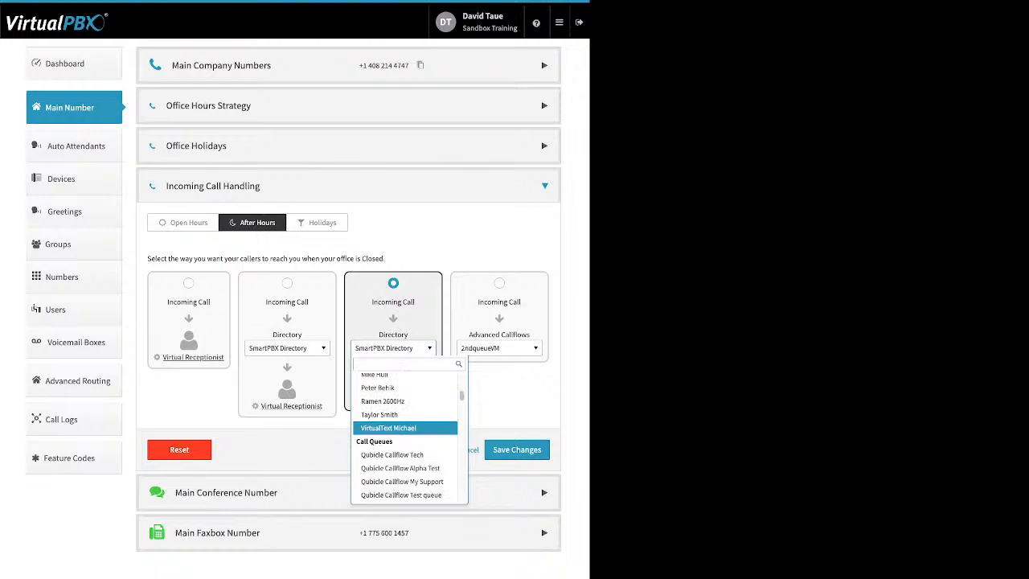
pyautogui.scroll(-2, 405, 428)
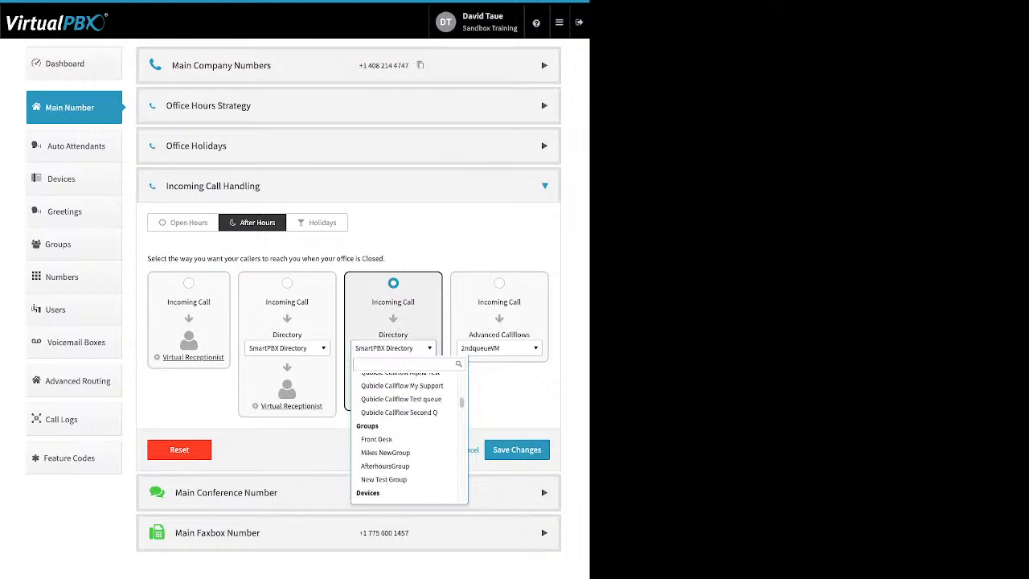
pyautogui.scroll(-1, 405, 428)
pyautogui.scroll(-1, 405, 428)
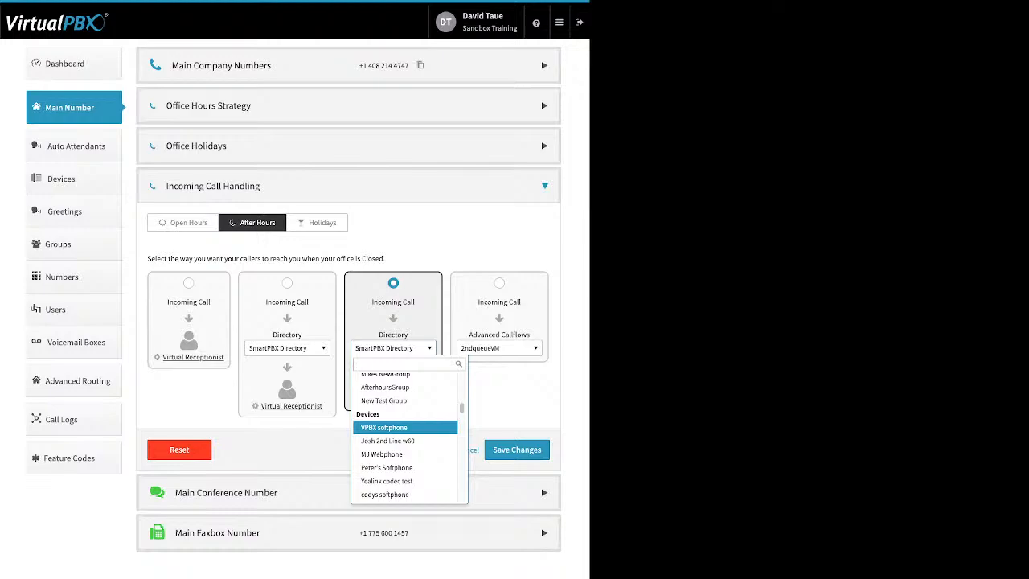
pyautogui.scroll(-2, 405, 428)
pyautogui.scroll(-8, 405, 427)
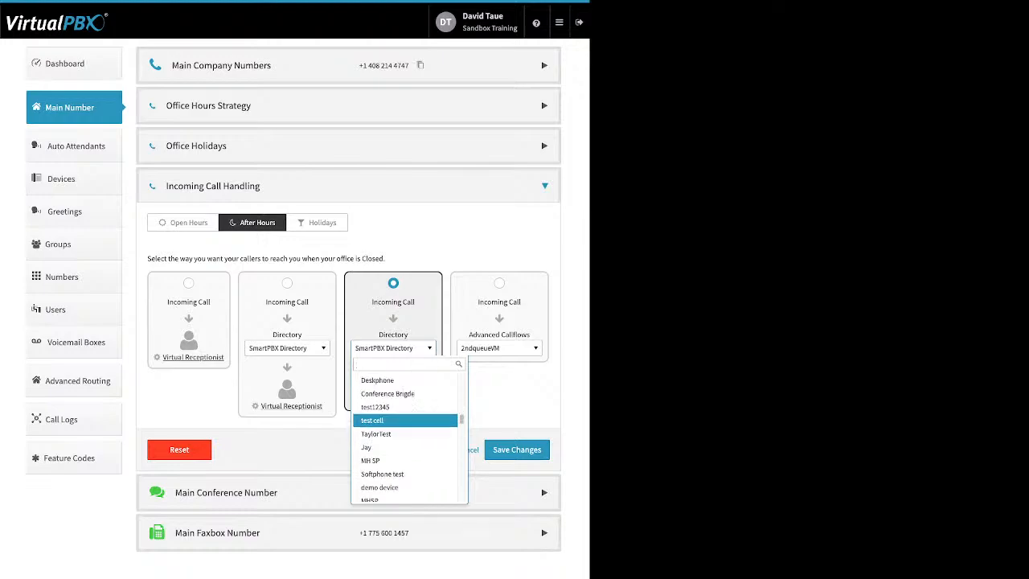
pyautogui.scroll(-10, 405, 427)
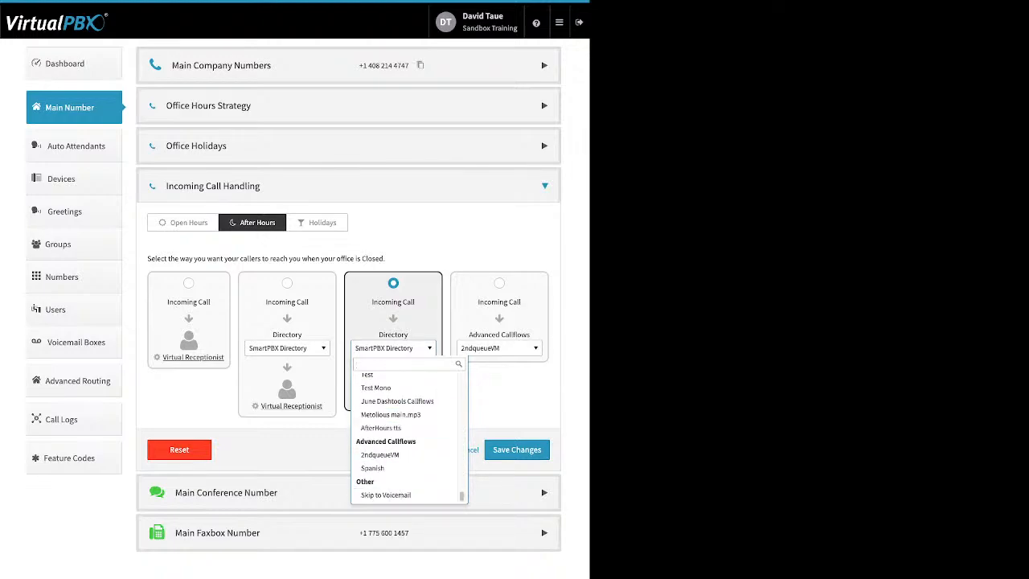
pyautogui.click(401, 495)
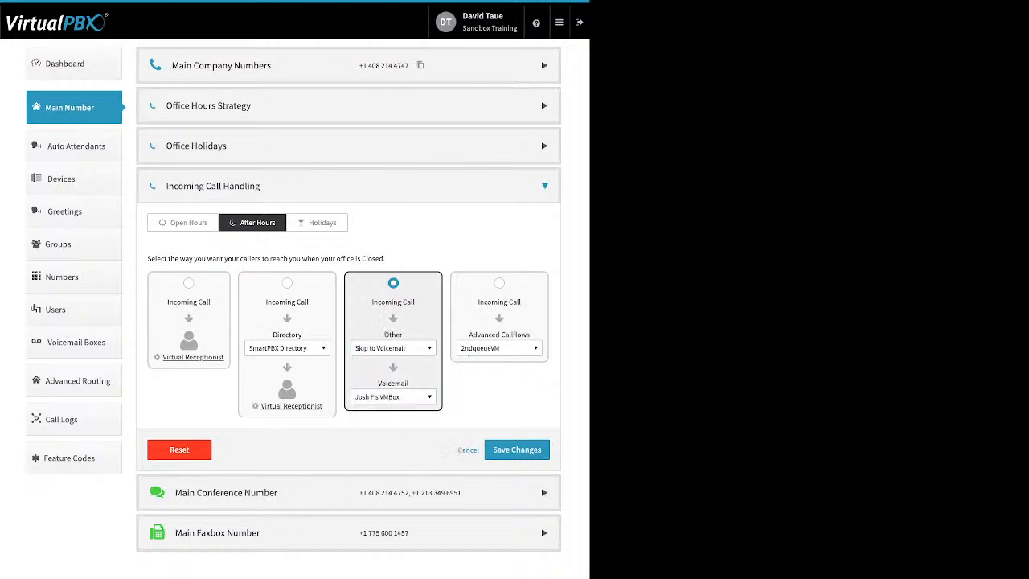
# Examine the After Hours voicemail box and Advanced Callflows choices, keeping the Skip to Voicemail option selected
pyautogui.click(393, 396)
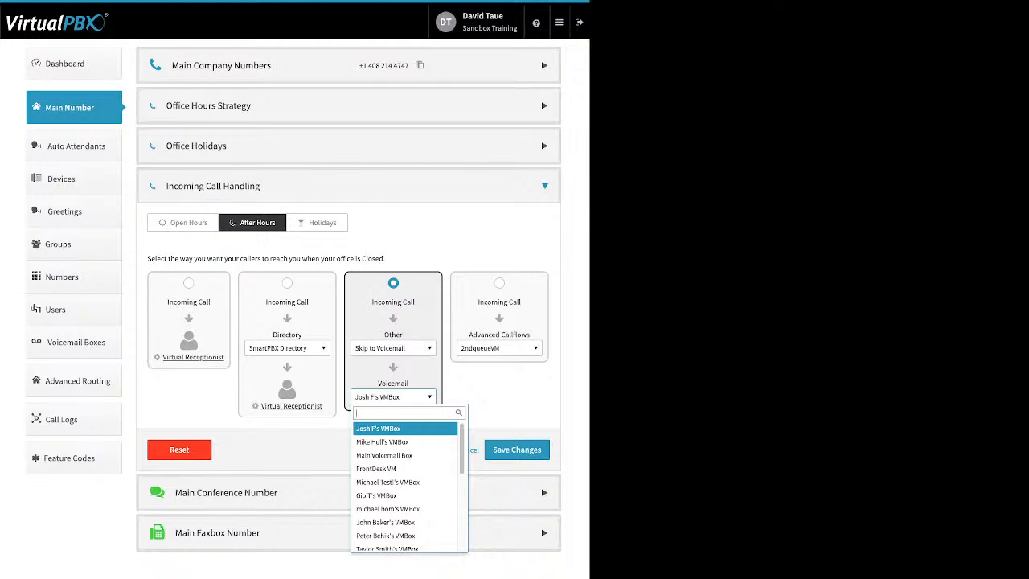
pyautogui.press('Escape')
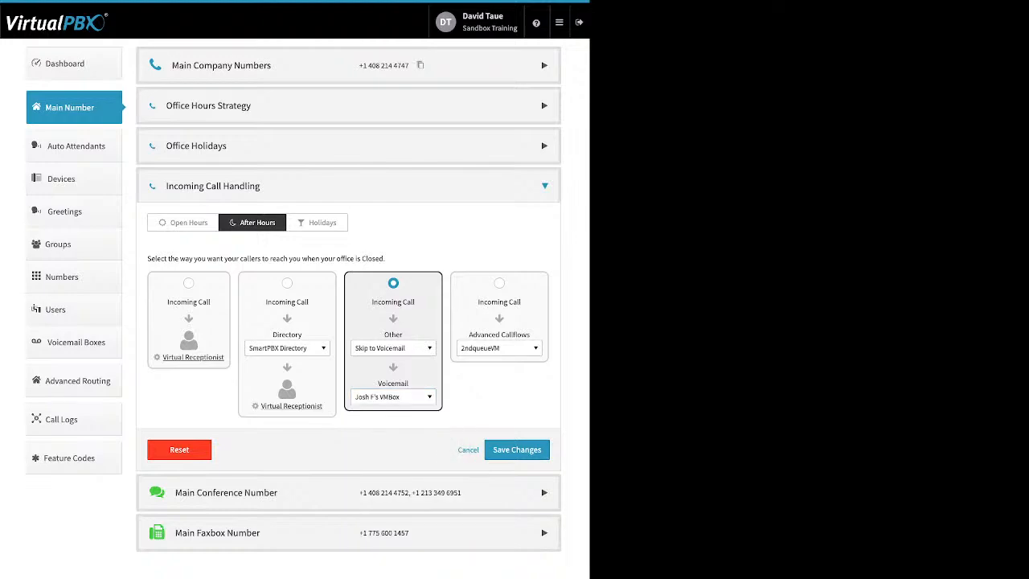
pyautogui.click(499, 282)
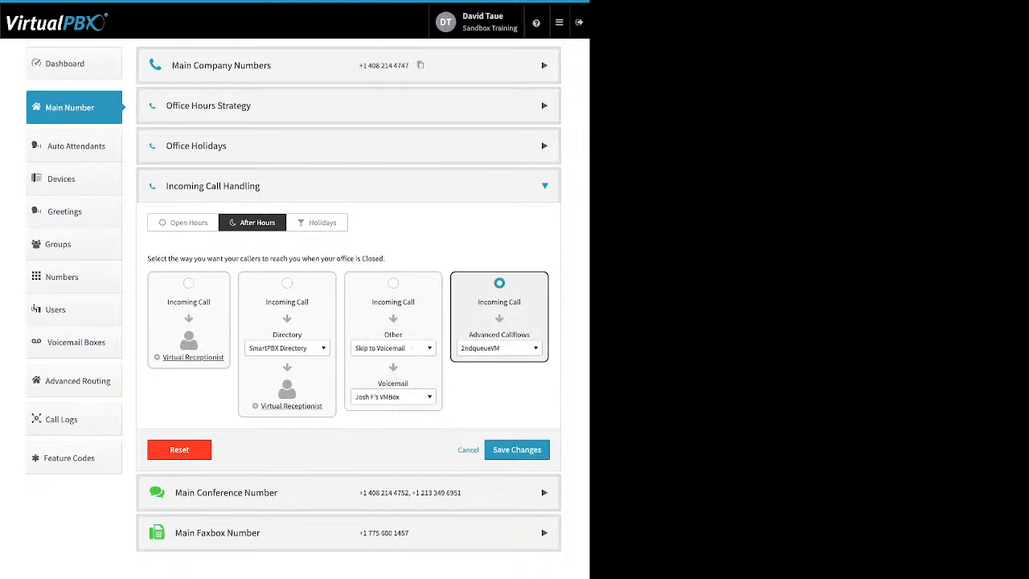
pyautogui.click(499, 348)
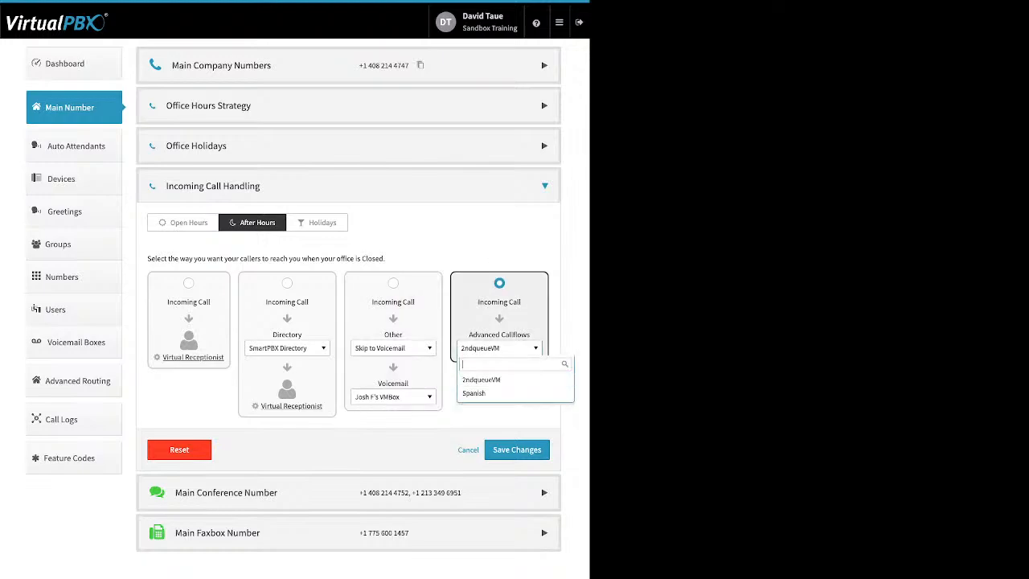
pyautogui.press('Escape')
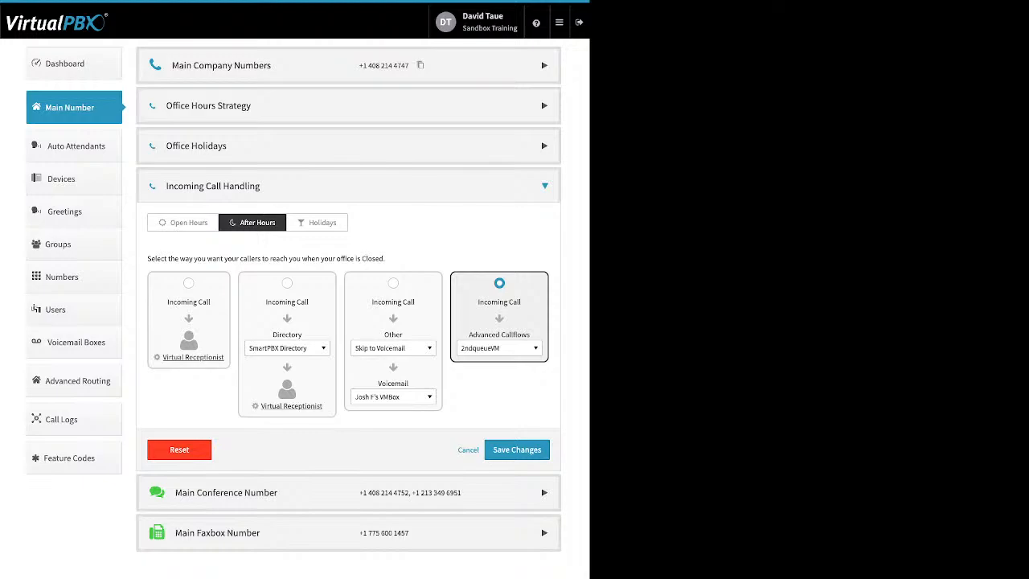
pyautogui.click(393, 283)
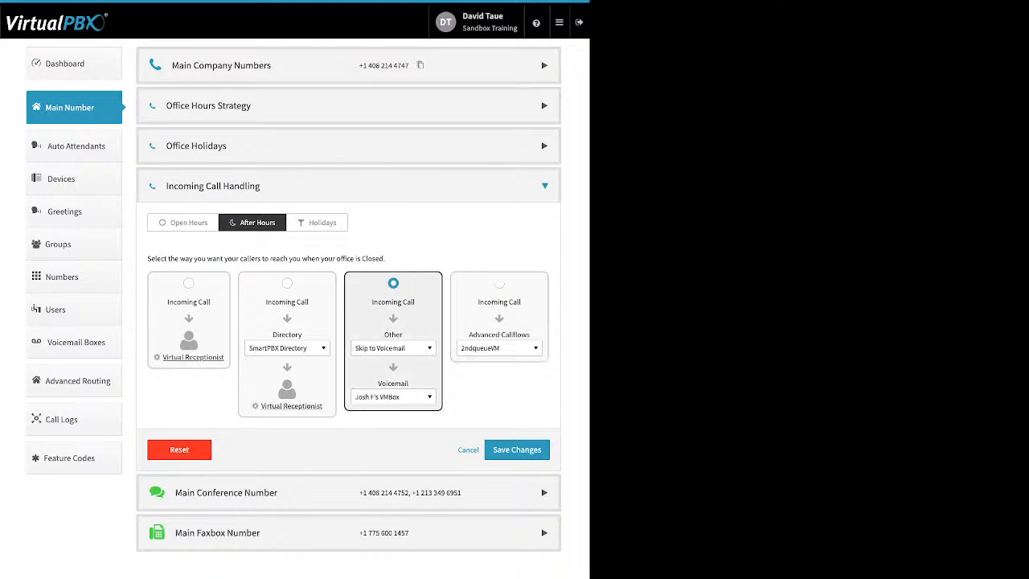
# For Holidays, select the directory-then-voicemail option, set its first stage to Skip to Voicemail, and save the Incoming Call Handling changes
pyautogui.click(317, 223)
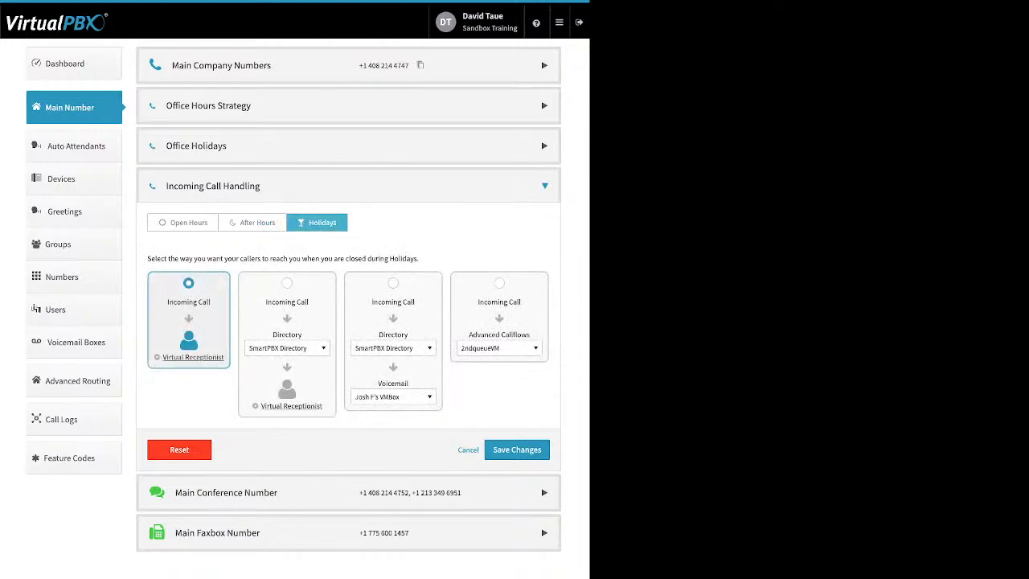
pyautogui.click(393, 283)
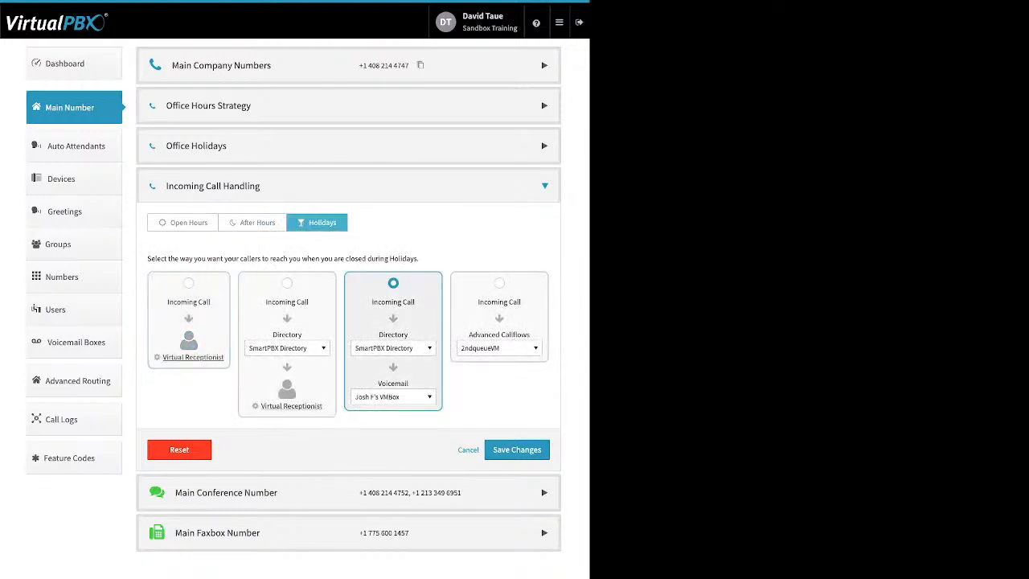
pyautogui.click(393, 348)
pyautogui.scroll(-10, 402, 429)
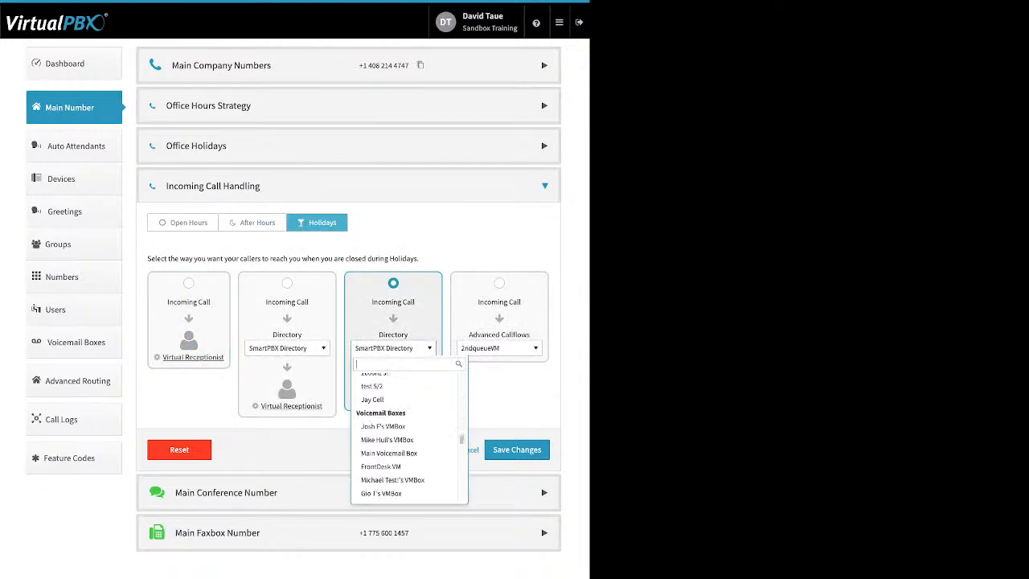
pyautogui.scroll(-5, 402, 429)
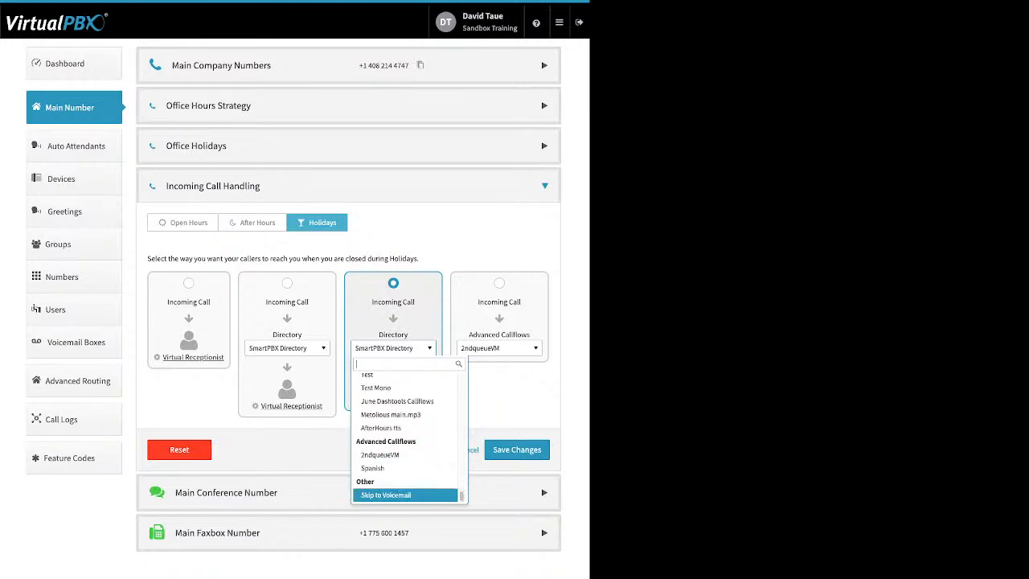
pyautogui.click(402, 491)
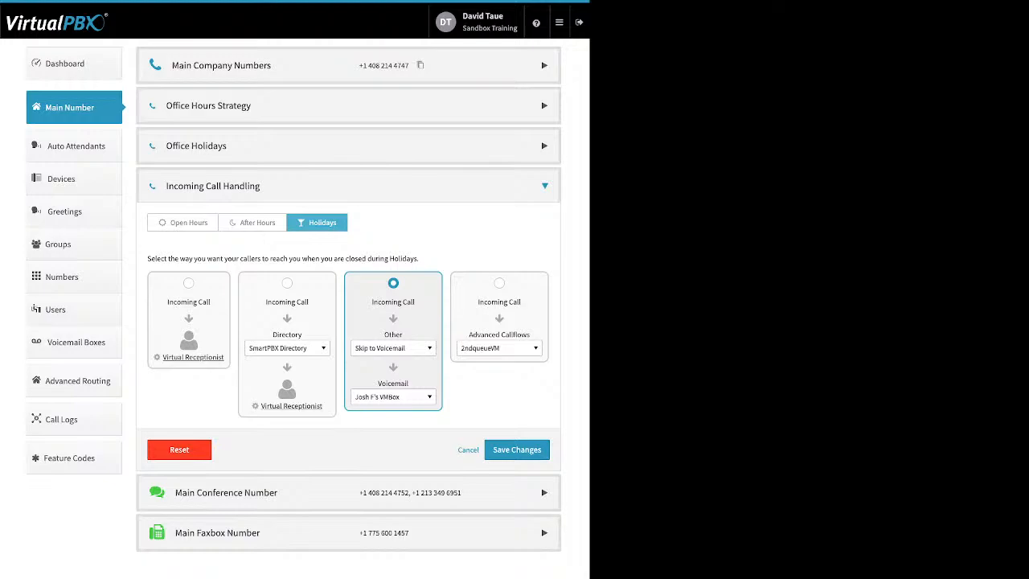
pyautogui.click(517, 449)
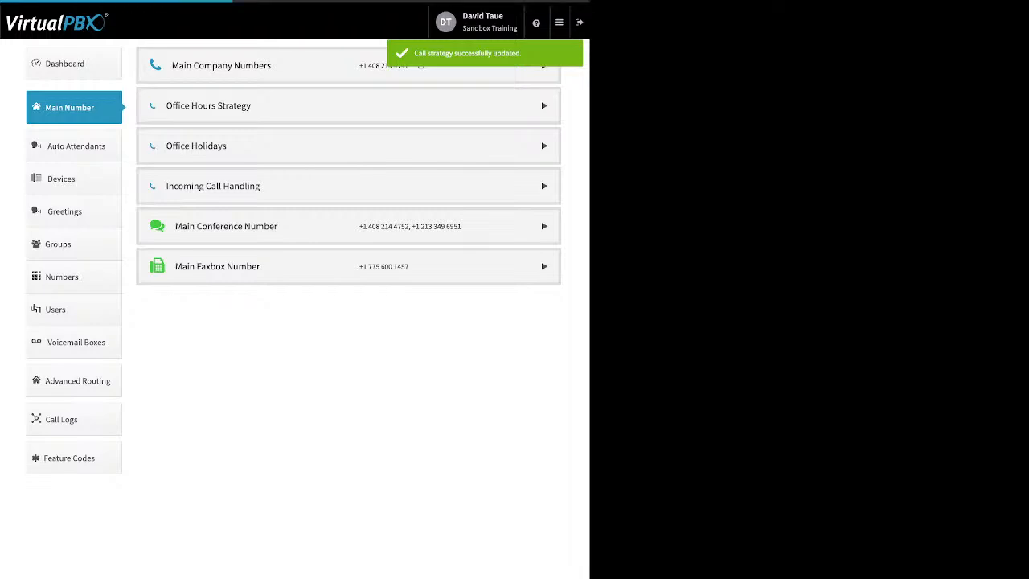
# In Main Conference Number, try out the custom conference greeting without saving it, and un-assign the second conference number
pyautogui.click(544, 226)
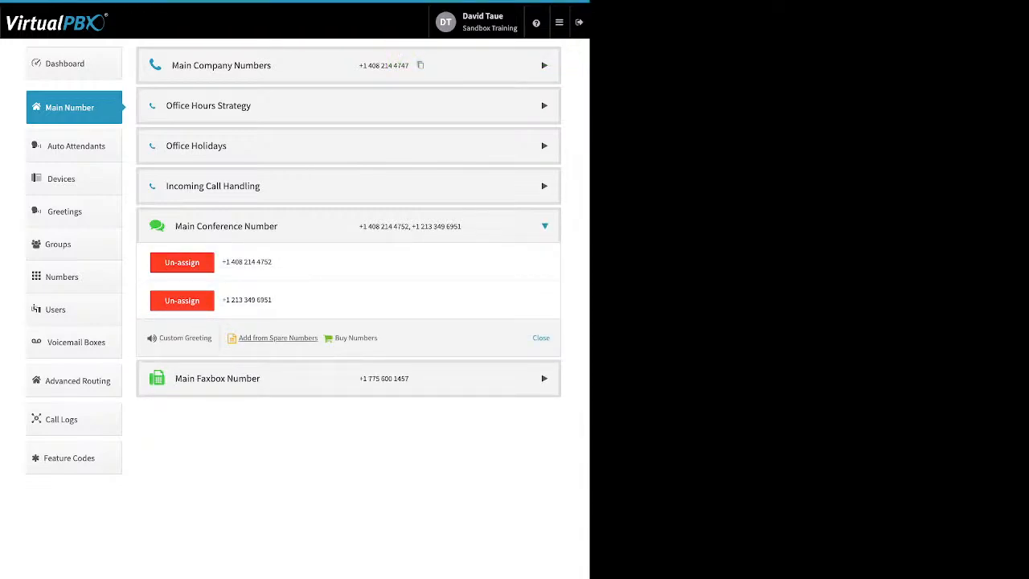
pyautogui.moveTo(377, 338); pyautogui.dragTo(239, 338)
pyautogui.click(226, 338)
pyautogui.click(185, 338)
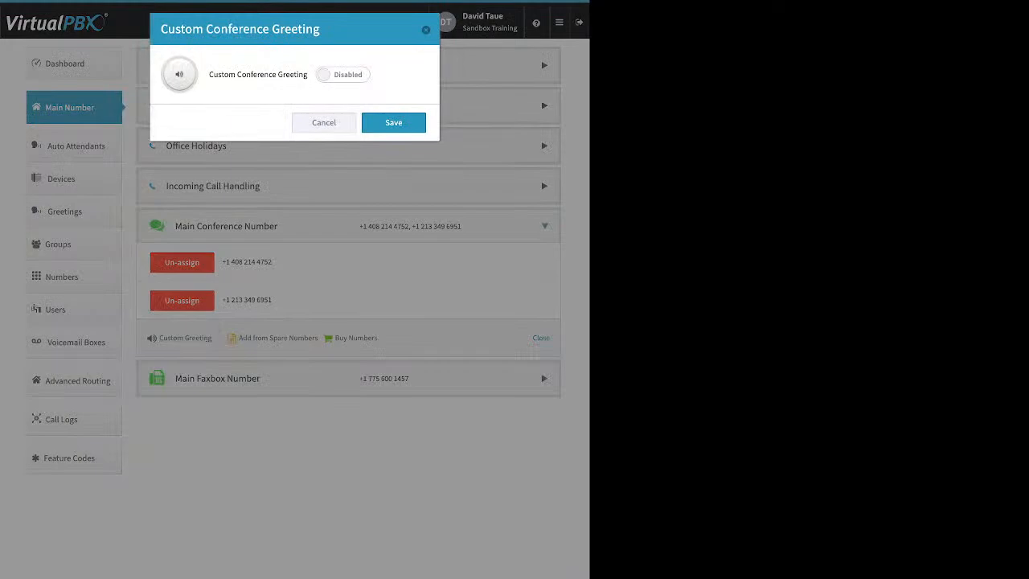
pyautogui.click(343, 75)
pyautogui.click(294, 164)
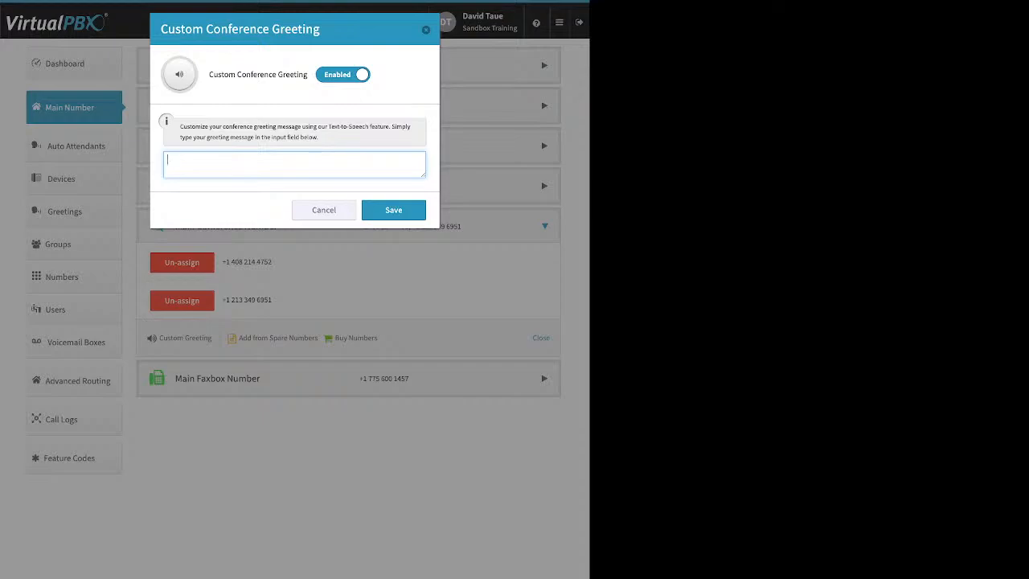
pyautogui.click(324, 210)
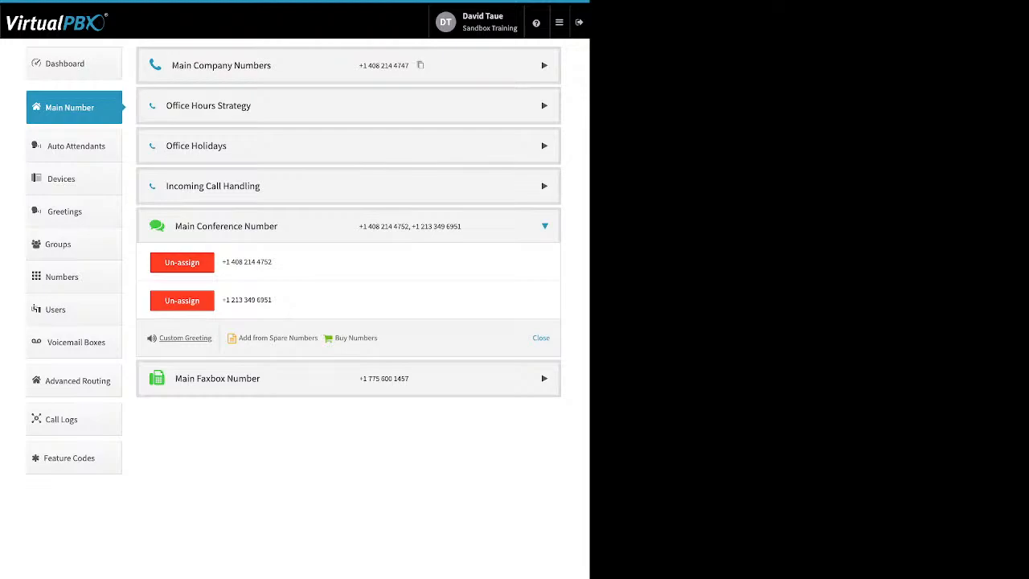
pyautogui.click(181, 300)
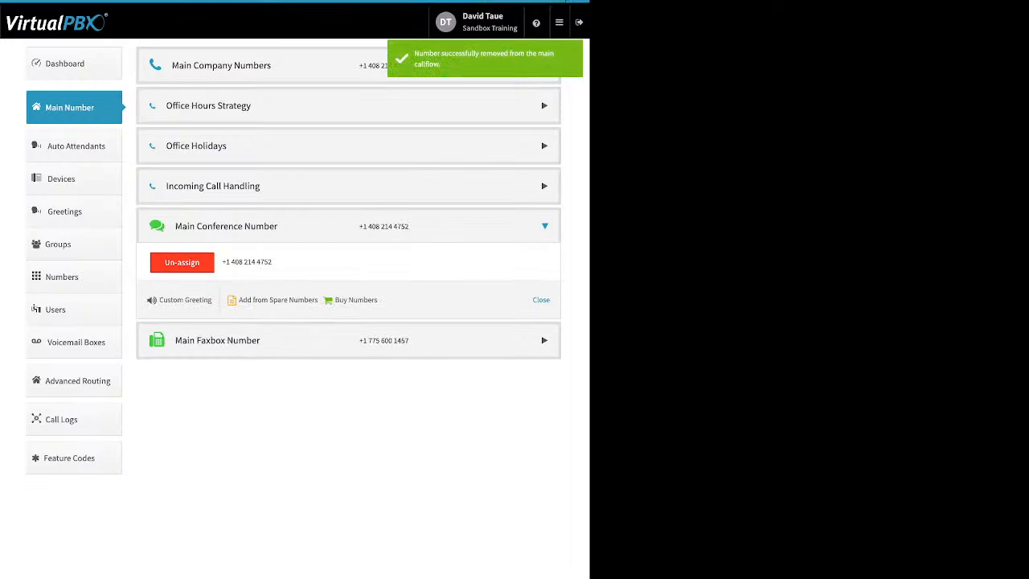
# Examine the Inbound Notification Email and Email Permissions fields of the Main Faxbox, and close the Main Faxbox Number section without changes
pyautogui.click(544, 340)
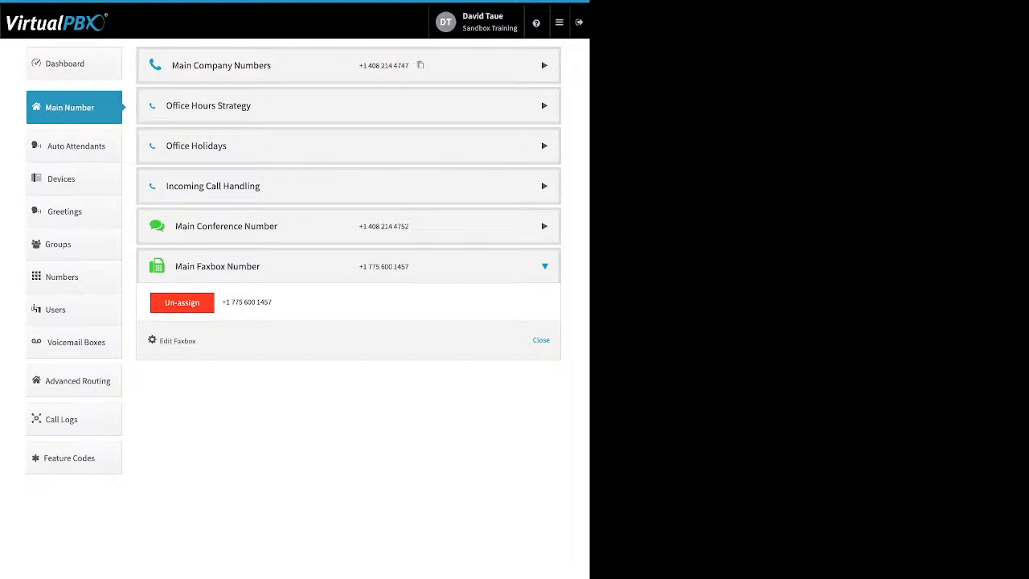
pyautogui.moveTo(198, 341); pyautogui.dragTo(159, 341)
pyautogui.click(177, 341)
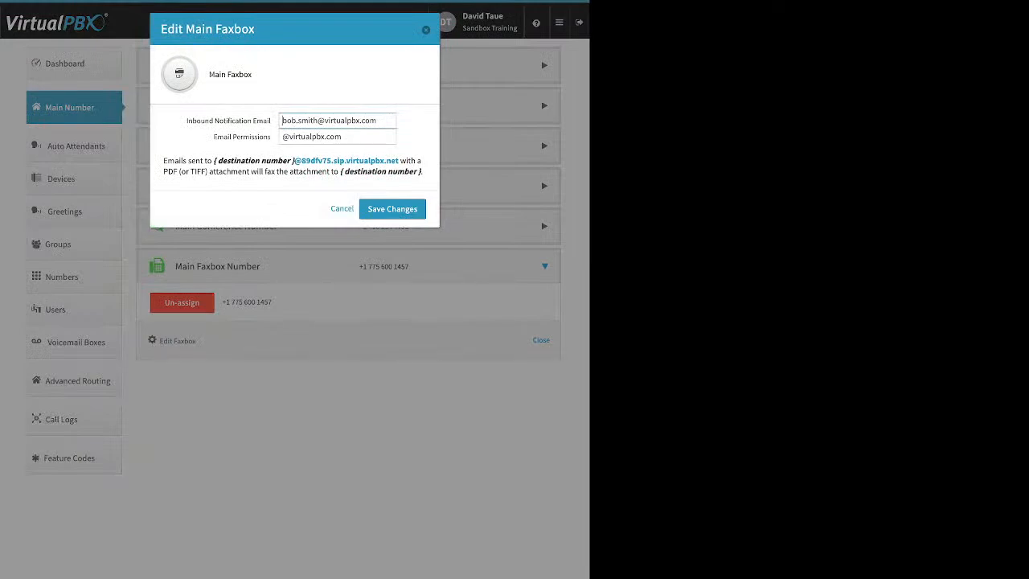
pyautogui.moveTo(186, 121); pyautogui.dragTo(272, 120)
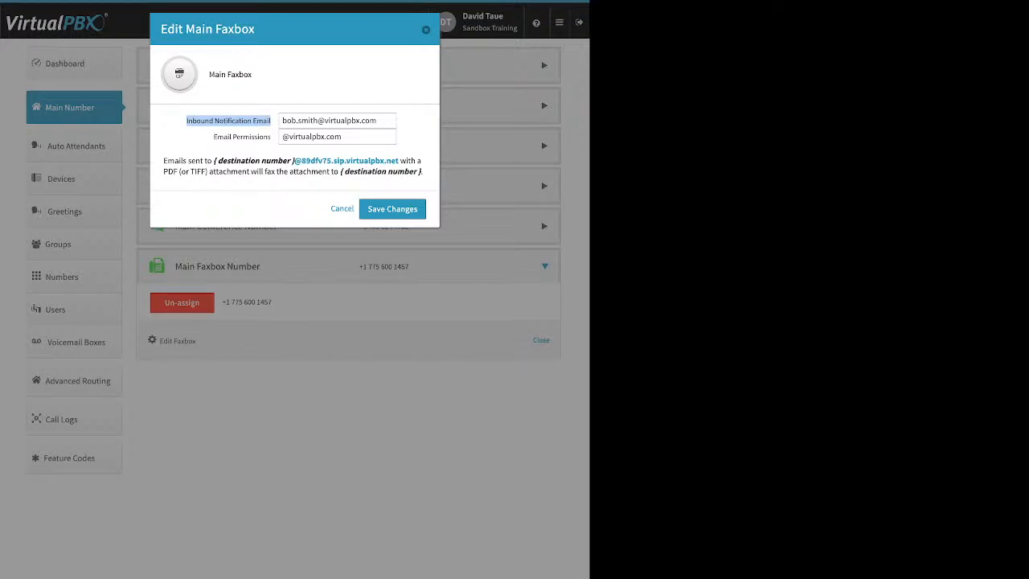
pyautogui.click(213, 137)
pyautogui.moveTo(213, 136); pyautogui.dragTo(271, 137)
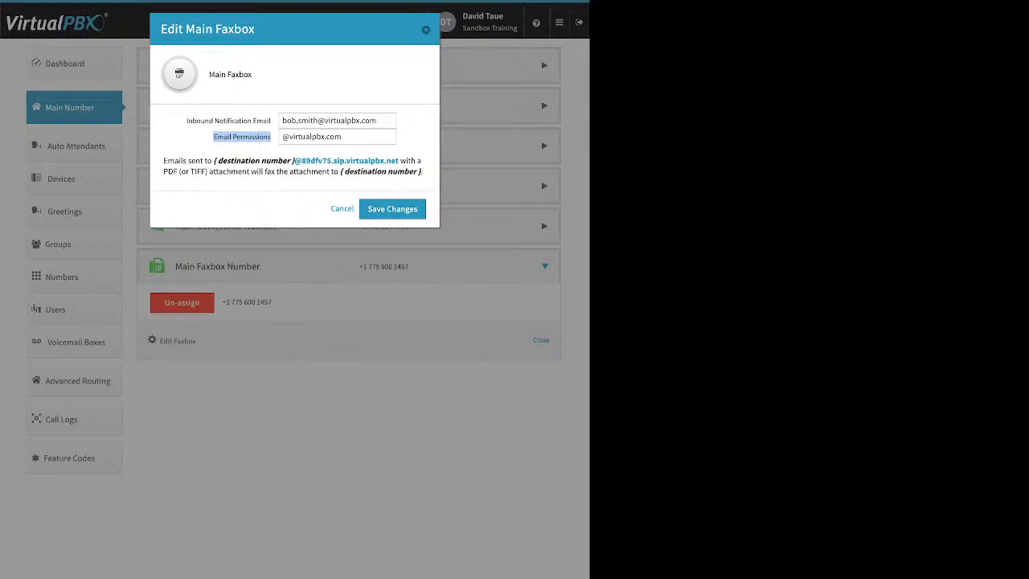
pyautogui.press('Escape')
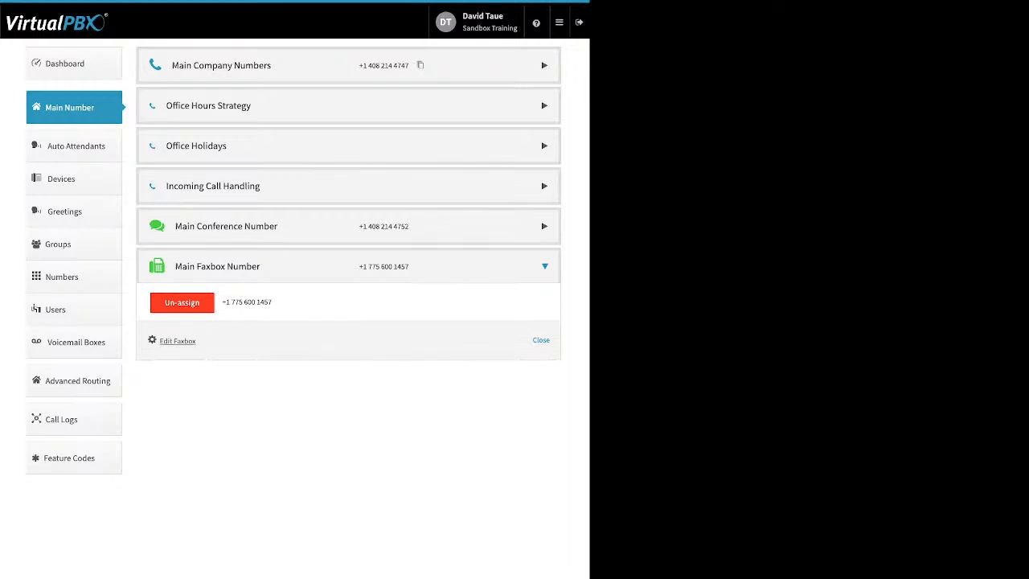
pyautogui.click(541, 340)
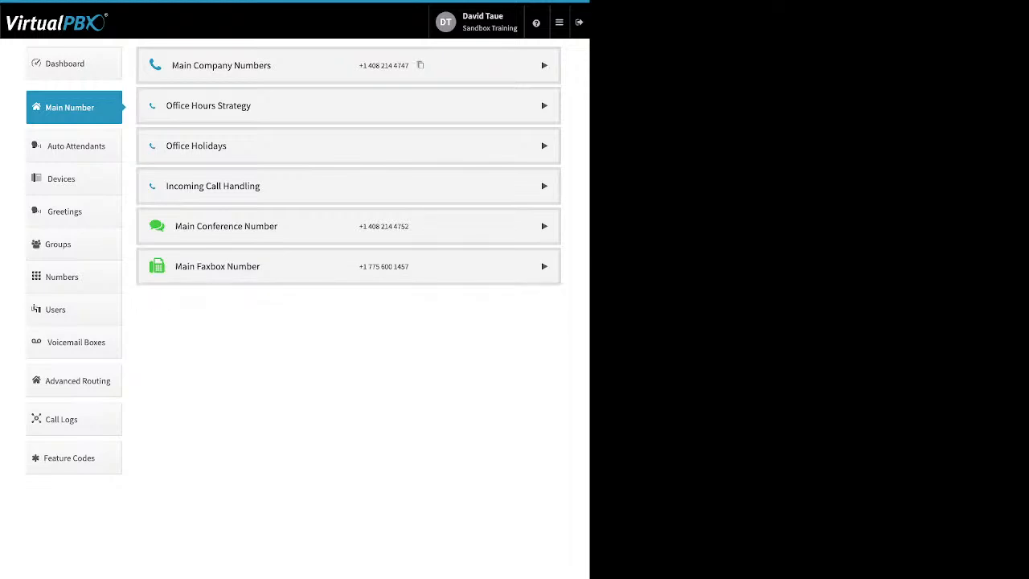
# Open the Auto Attendants section, view the new attendant form's name and extension fields, and close the form without creating one
pyautogui.click(74, 145)
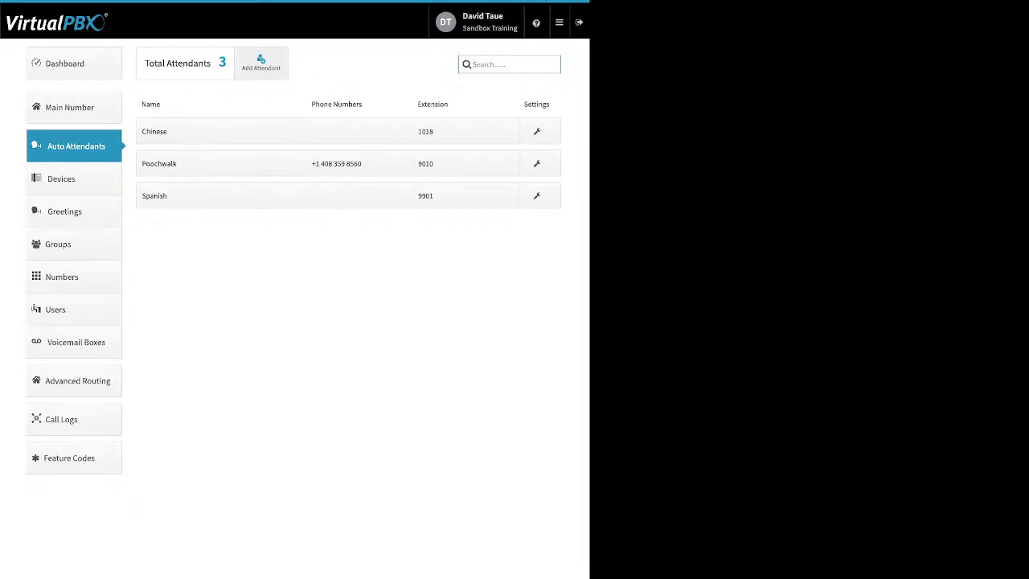
pyautogui.click(261, 63)
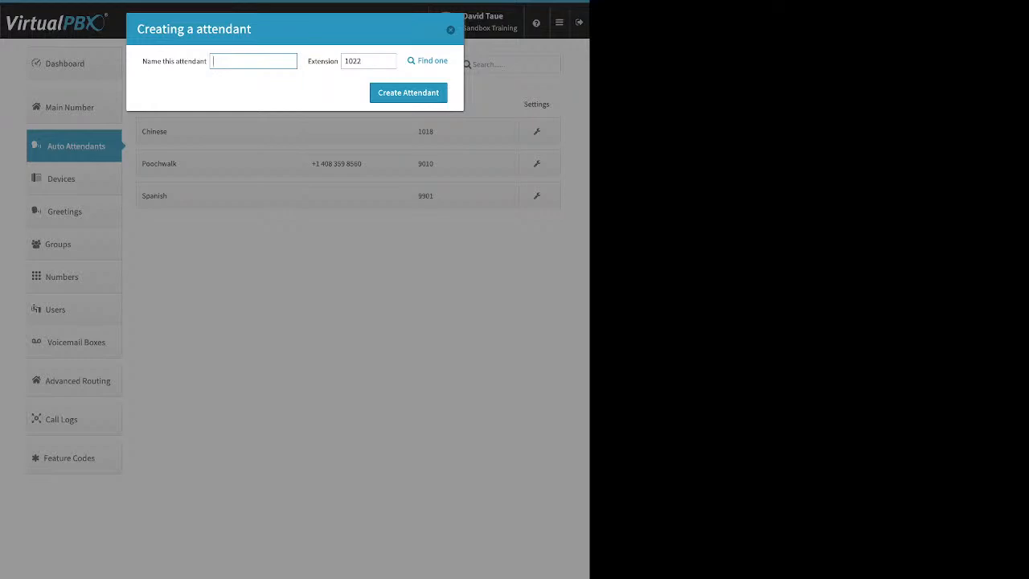
pyautogui.press('Escape')
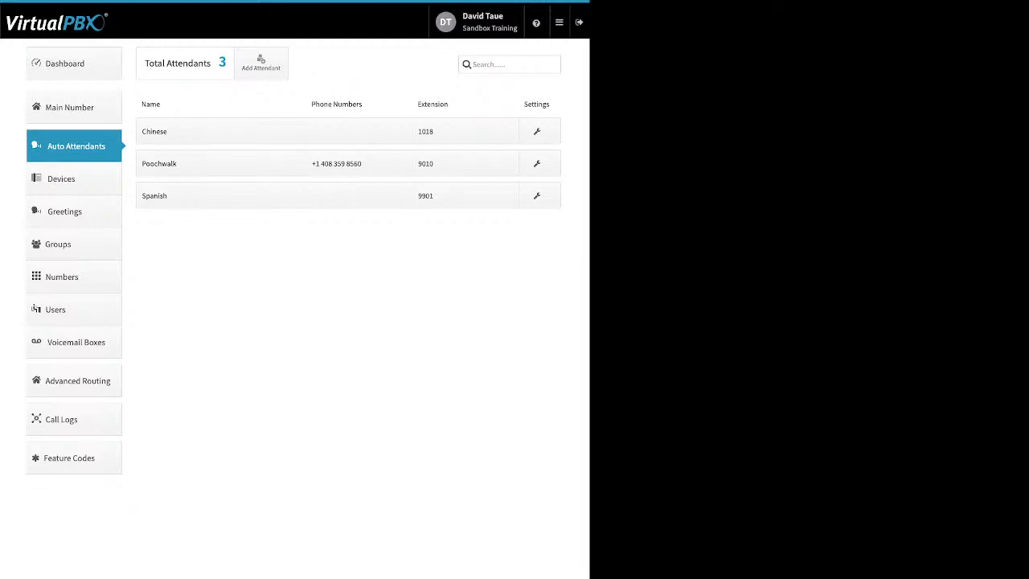
# Check the Main Menu availability setting of the Poochwalk, Spanish and Chinese attendants without changing it
pyautogui.click(220, 163)
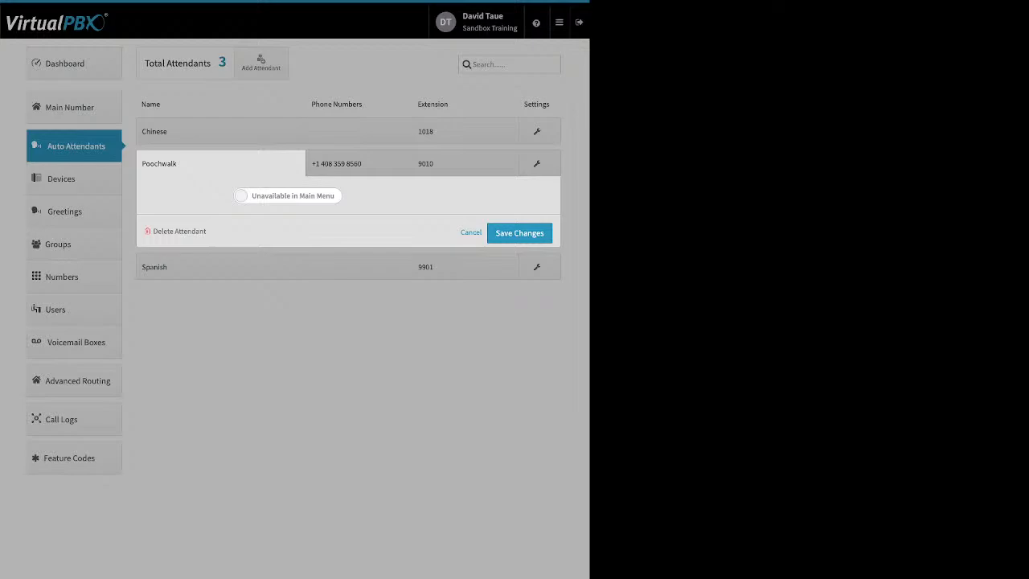
pyautogui.click(220, 163)
pyautogui.click(220, 196)
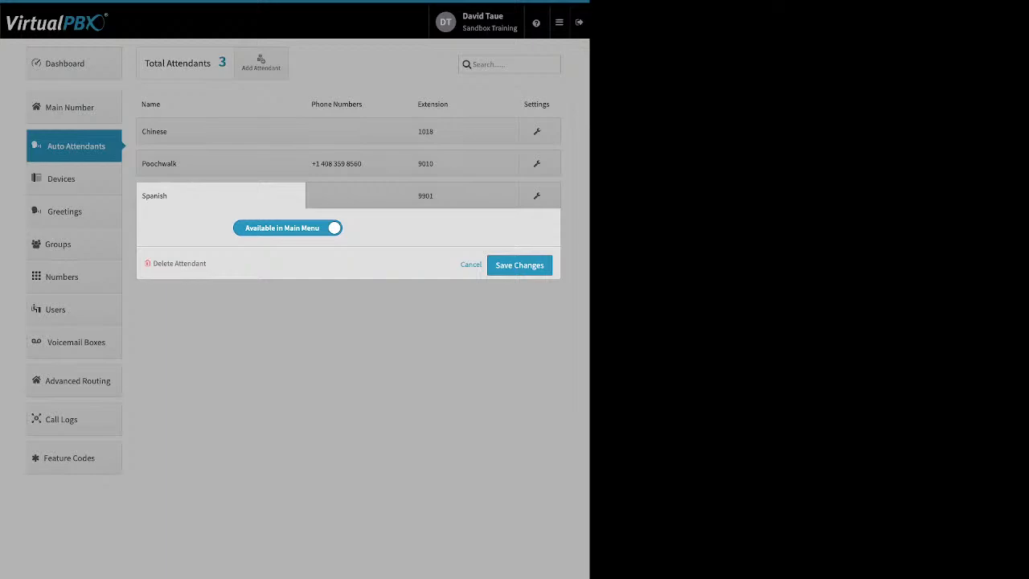
pyautogui.click(221, 161)
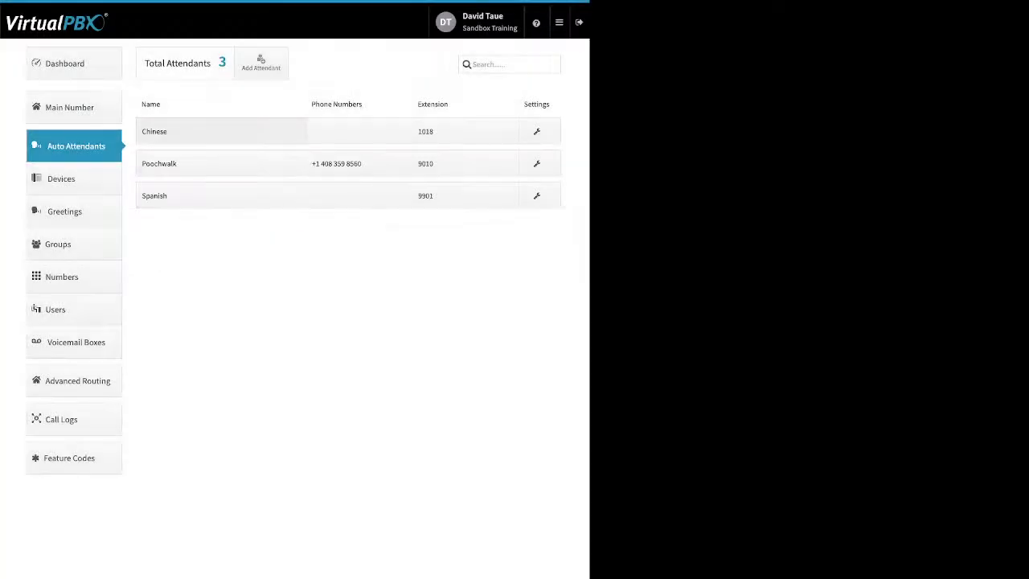
pyautogui.click(221, 163)
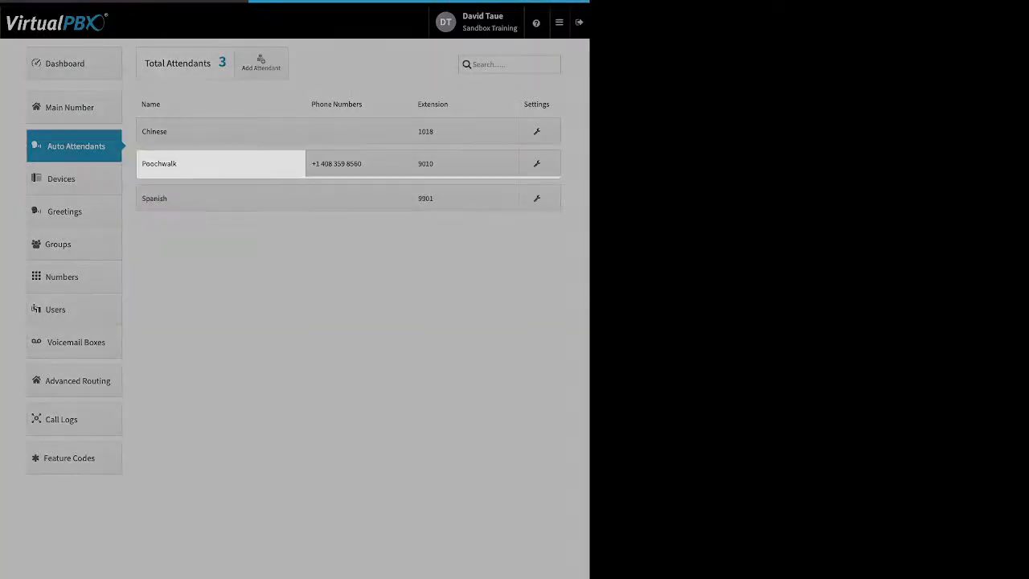
pyautogui.click(221, 131)
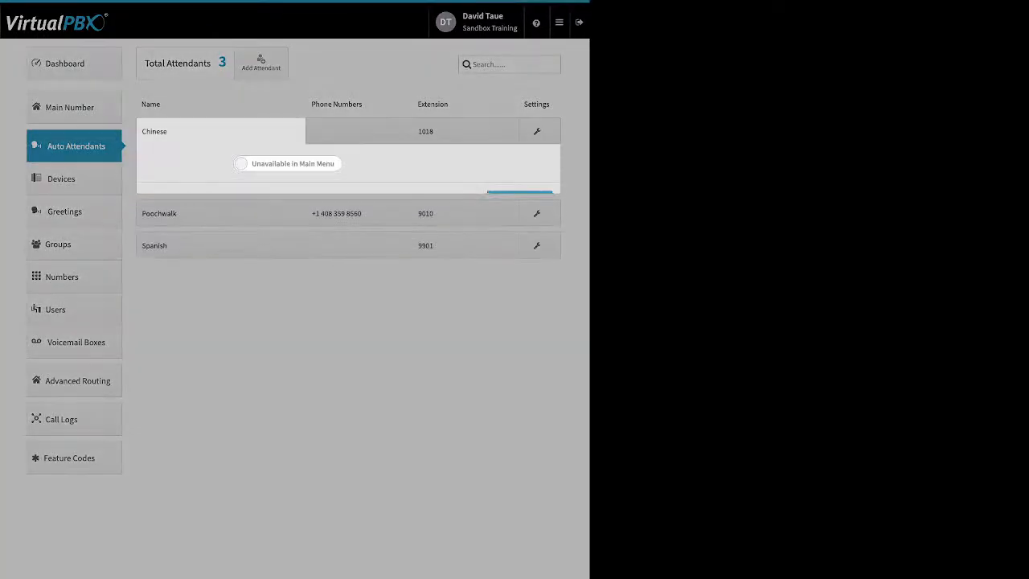
pyautogui.click(241, 241)
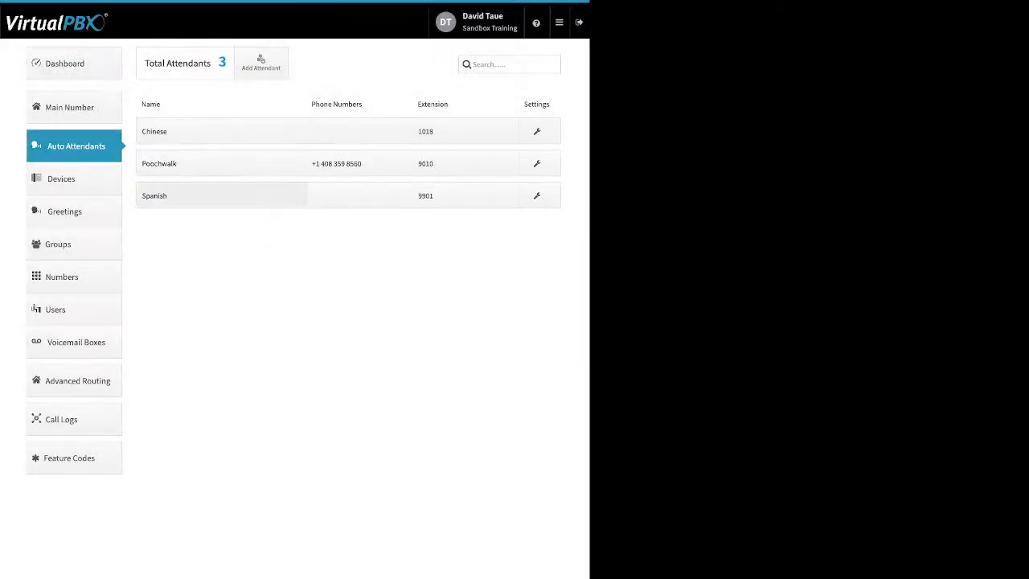
# Examine the phone number assigned to the Poochwalk attendant and its number options, and close it without changes
pyautogui.click(336, 163)
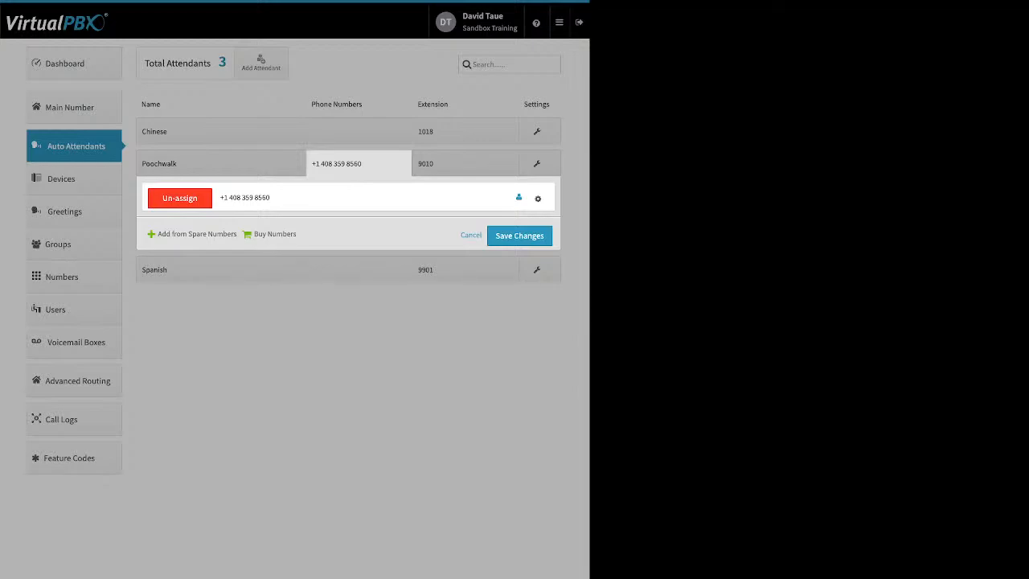
pyautogui.click(537, 199)
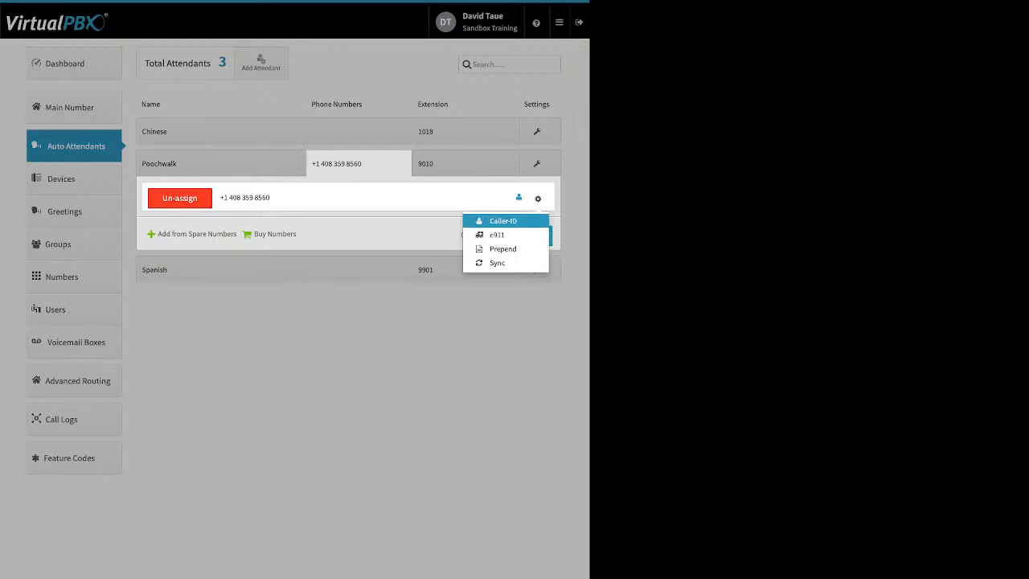
pyautogui.click(498, 322)
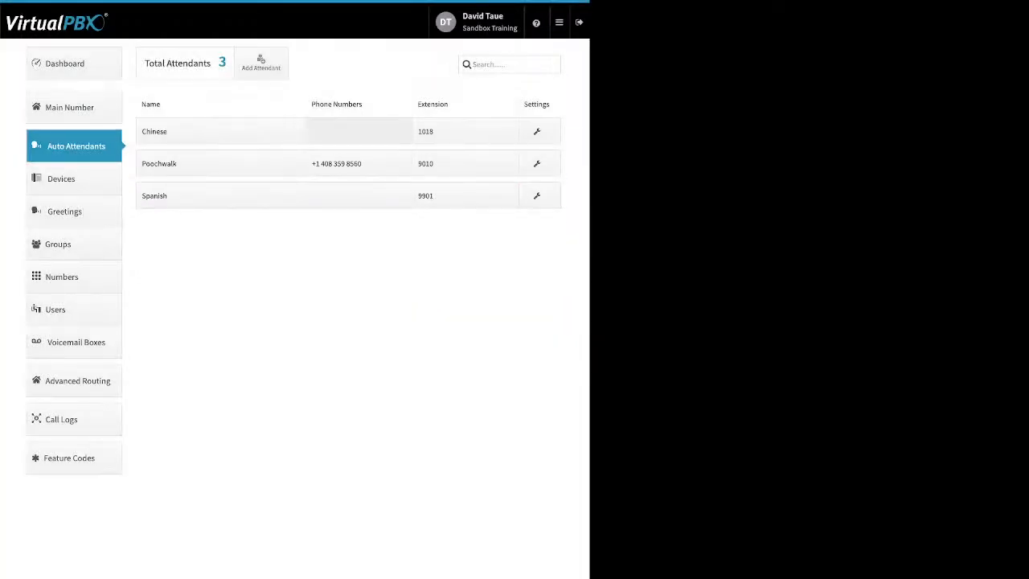
# Examine the extension assignment of the Spanish attendant, including the Add Extension choice, and cancel without changes
pyautogui.click(466, 196)
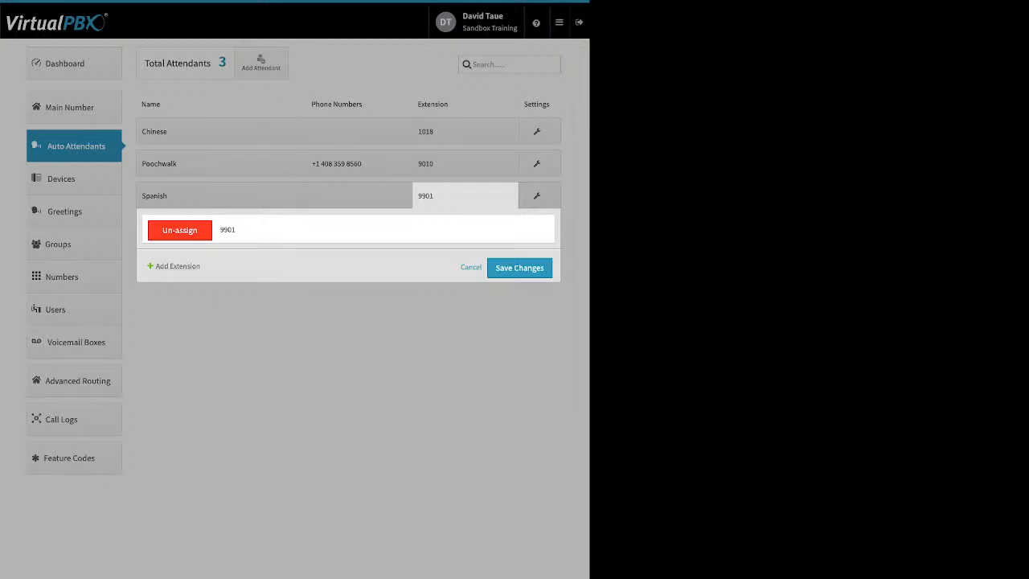
pyautogui.click(177, 265)
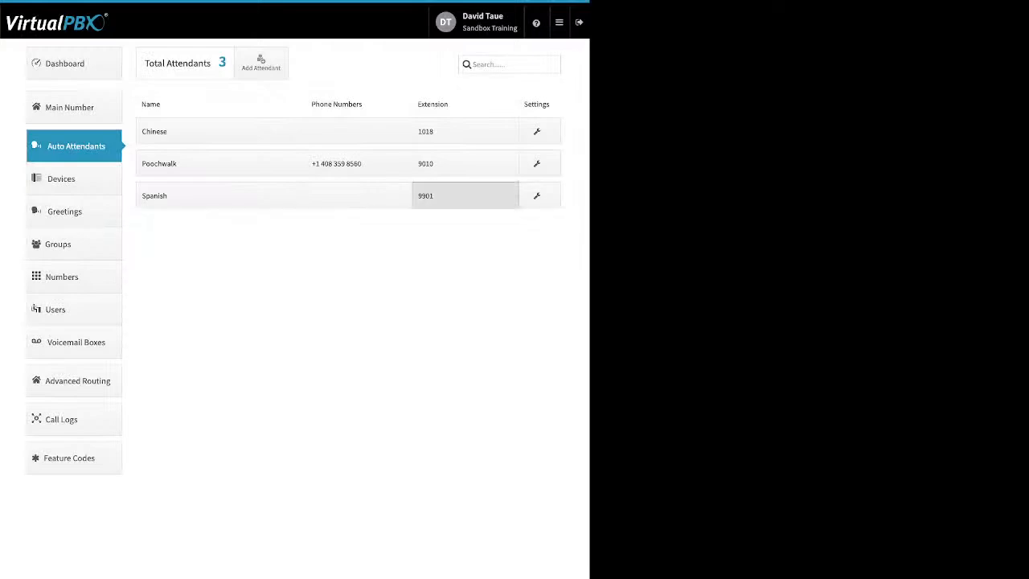
pyautogui.click(465, 195)
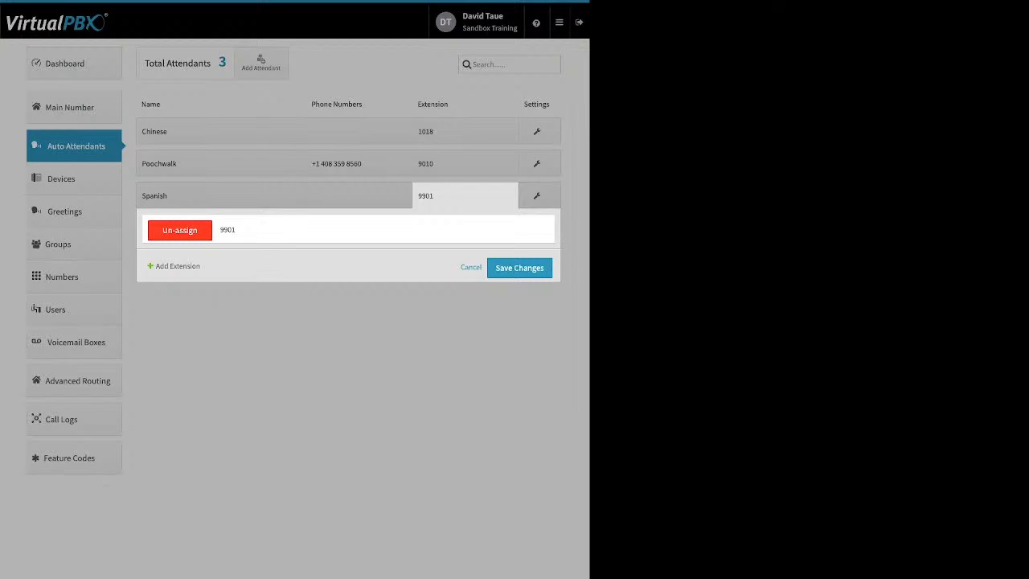
pyautogui.click(471, 267)
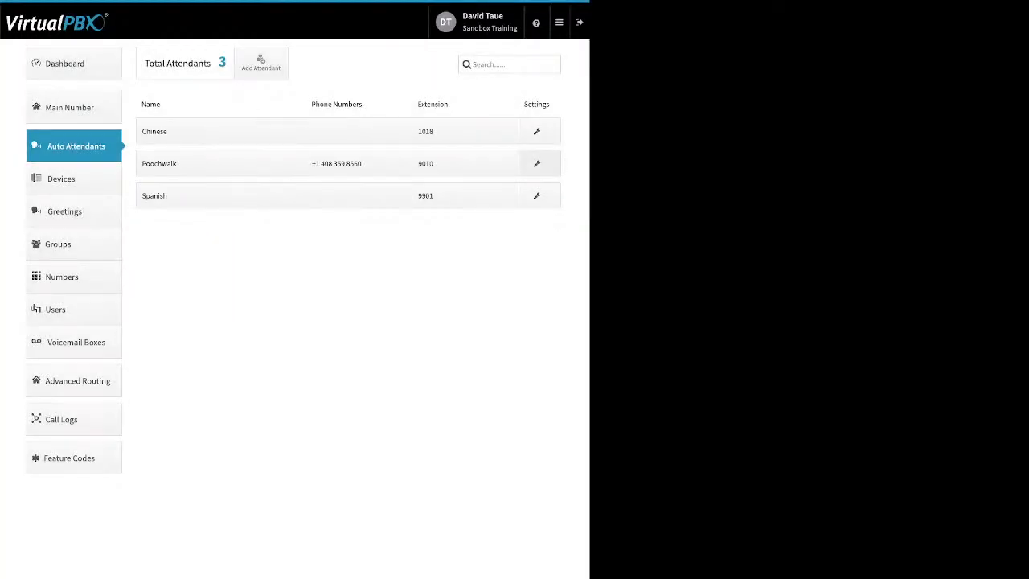
# Review Poochwalk's Open Hours, After Hours and Holidays call handling and its Open Hours Virtual Receptionist configuration, and close everything without saving
pyautogui.click(537, 163)
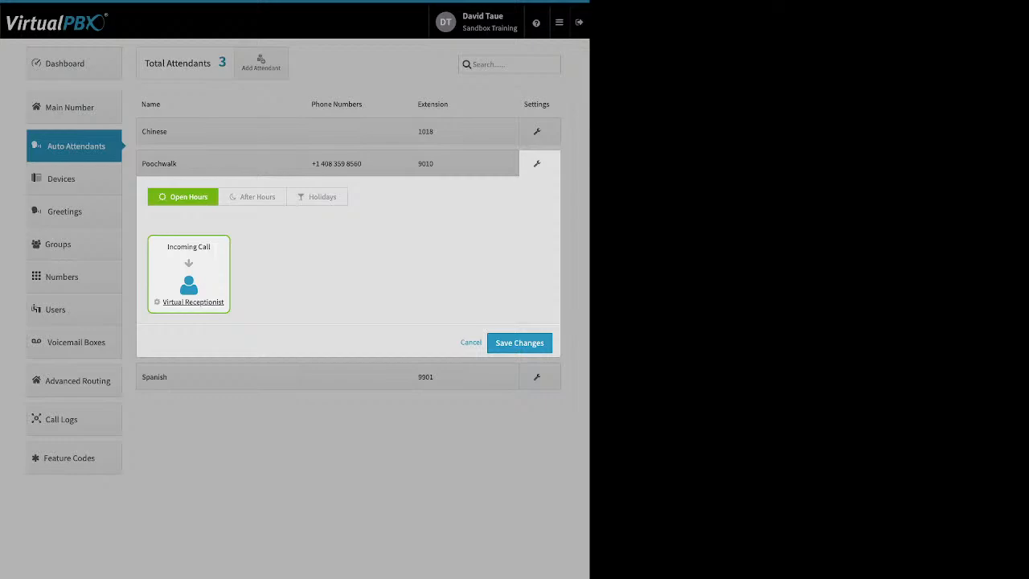
pyautogui.click(253, 197)
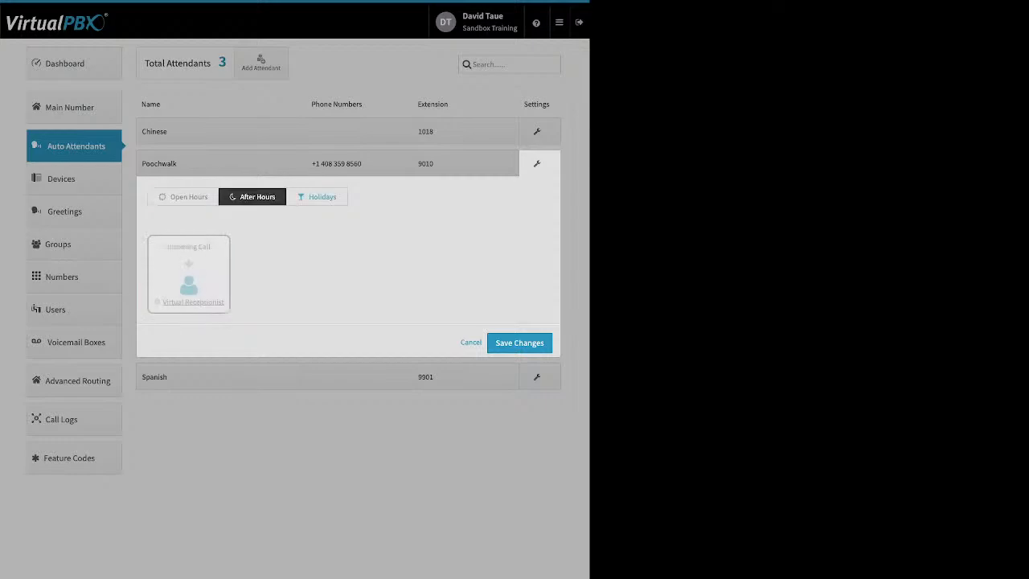
pyautogui.click(318, 197)
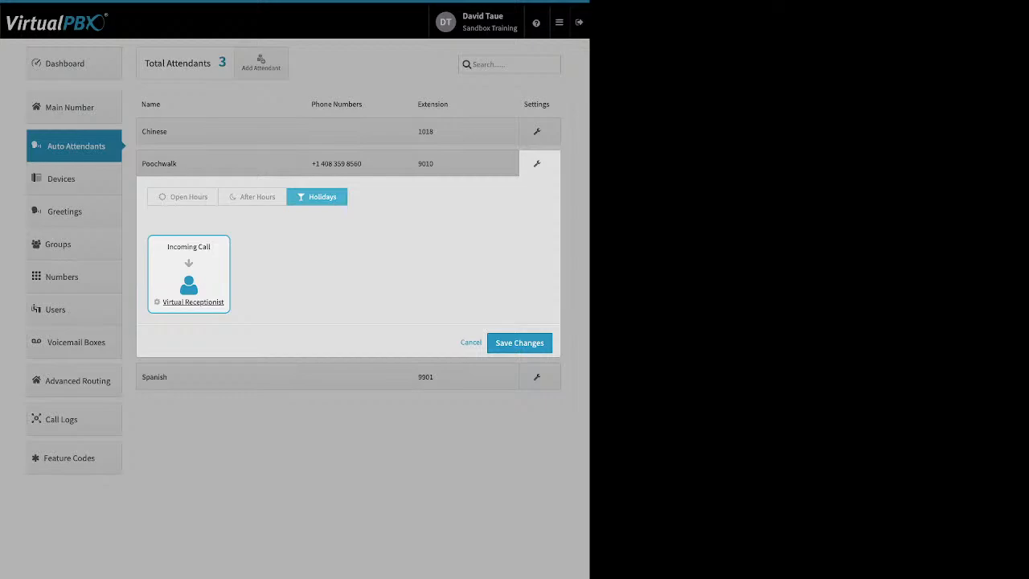
pyautogui.click(183, 196)
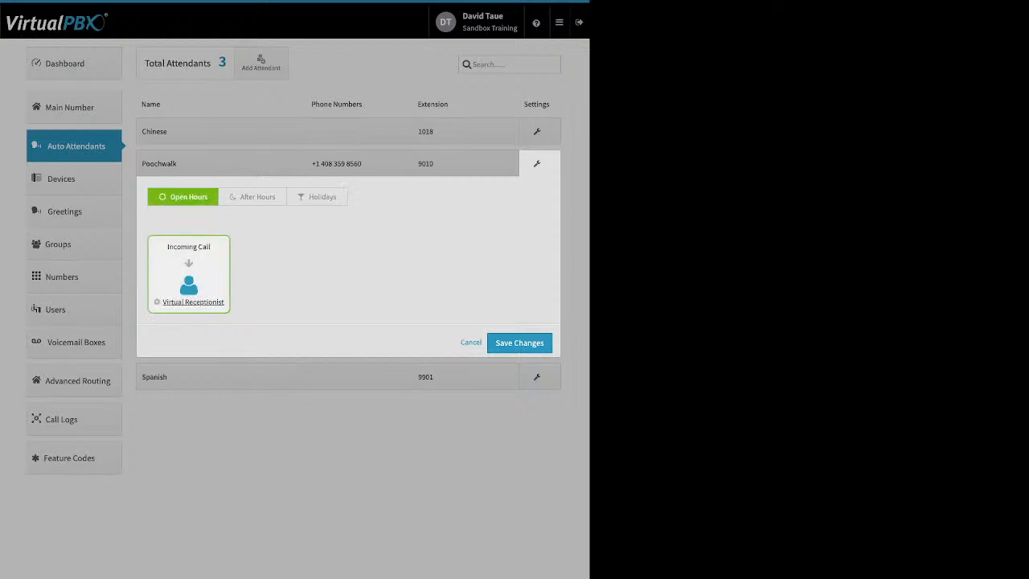
pyautogui.click(193, 302)
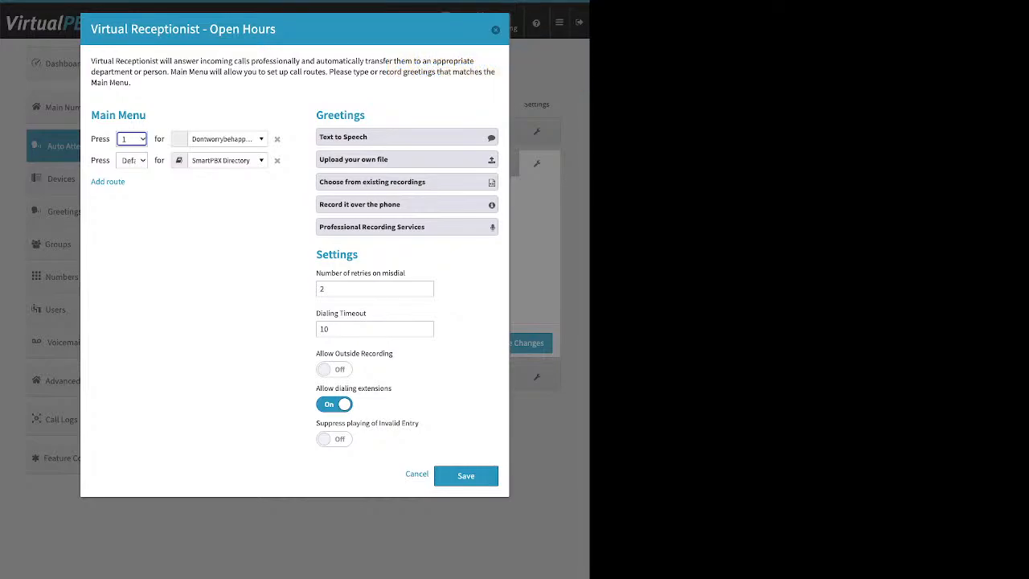
pyautogui.press('Escape')
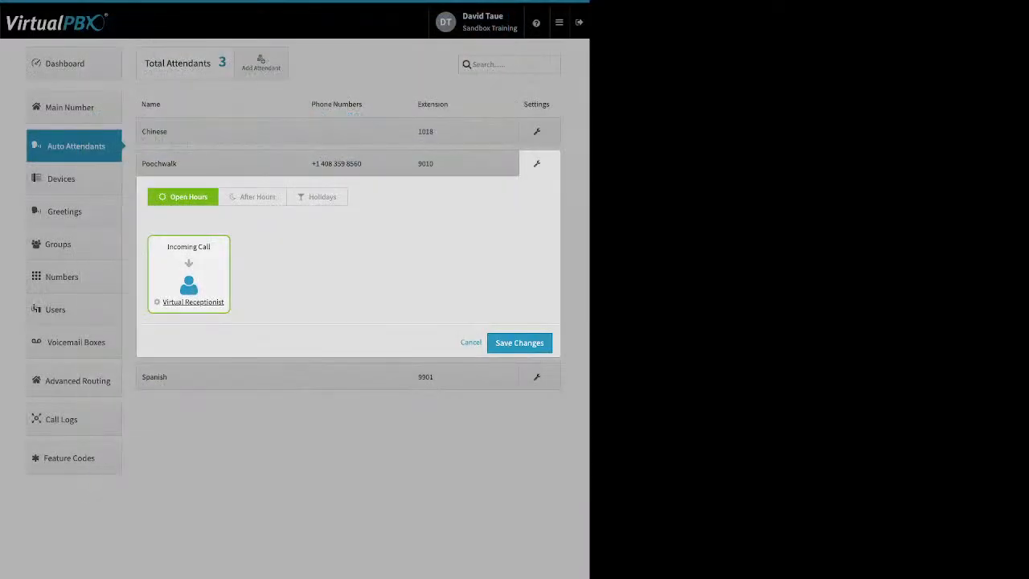
pyautogui.press('Escape')
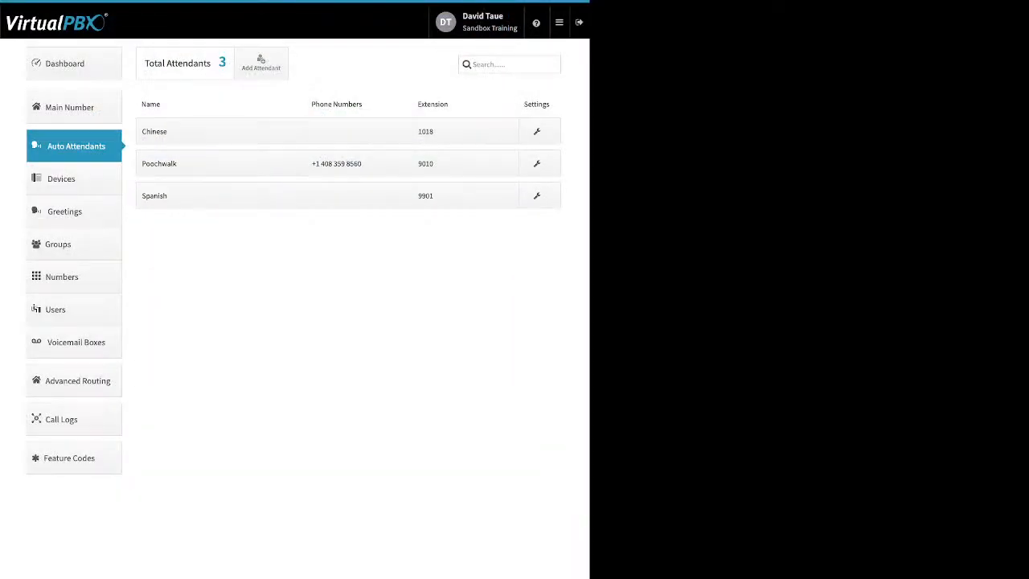
# In Devices, start adding a SIP Phone and browse the models offered for the Yealink, Obihai and Cisco brands
pyautogui.click(74, 179)
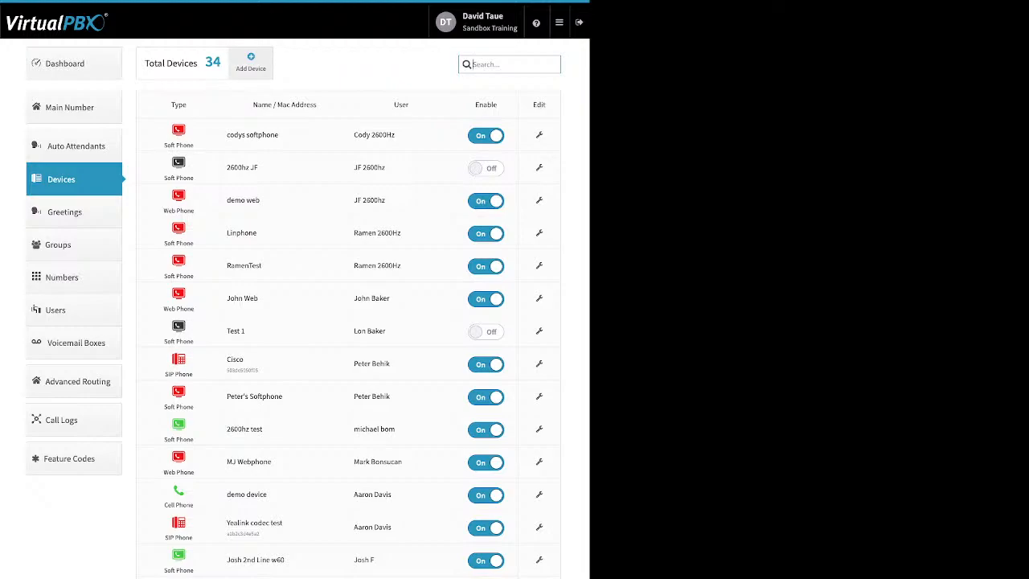
pyautogui.click(251, 63)
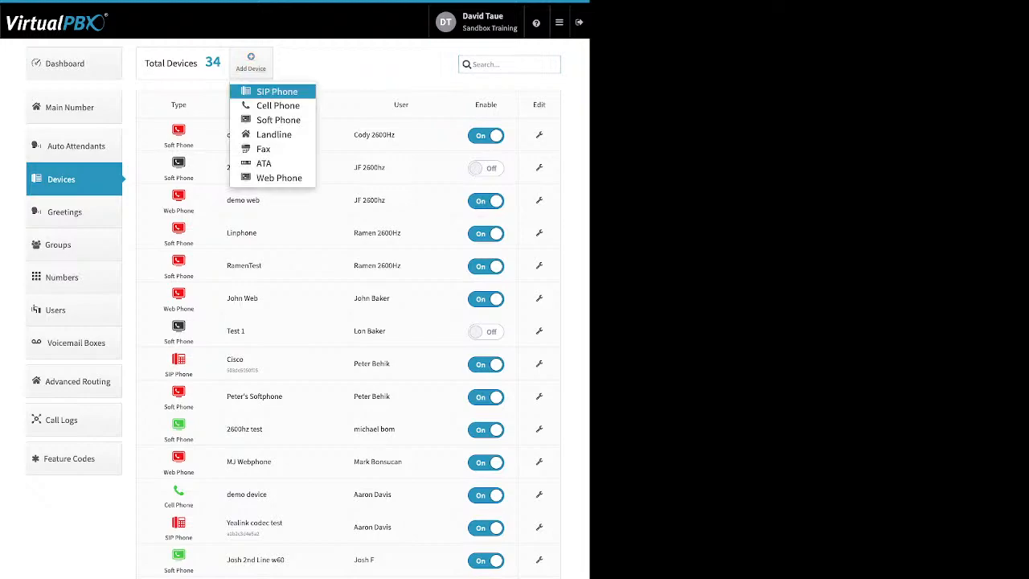
pyautogui.click(276, 91)
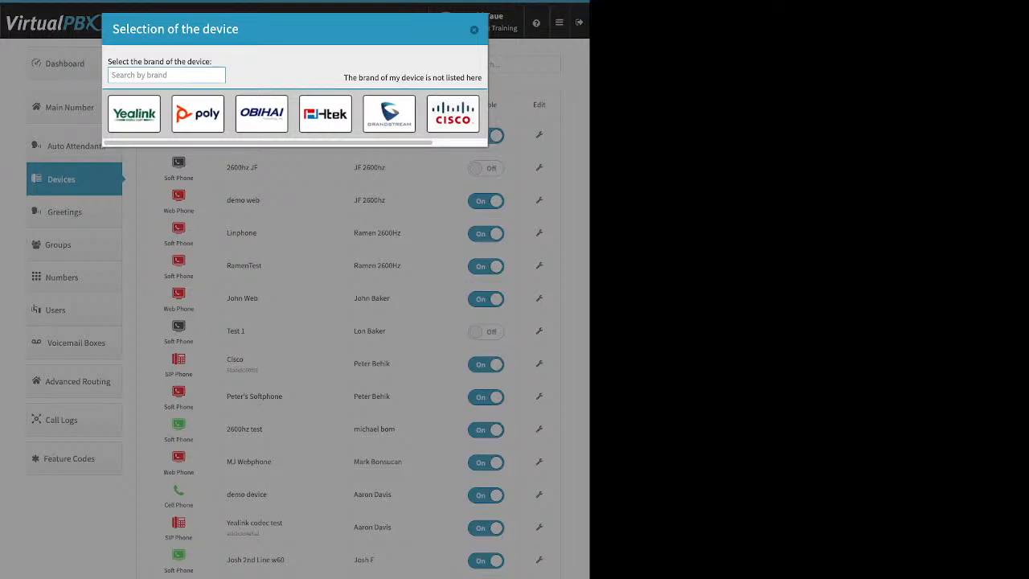
pyautogui.click(134, 113)
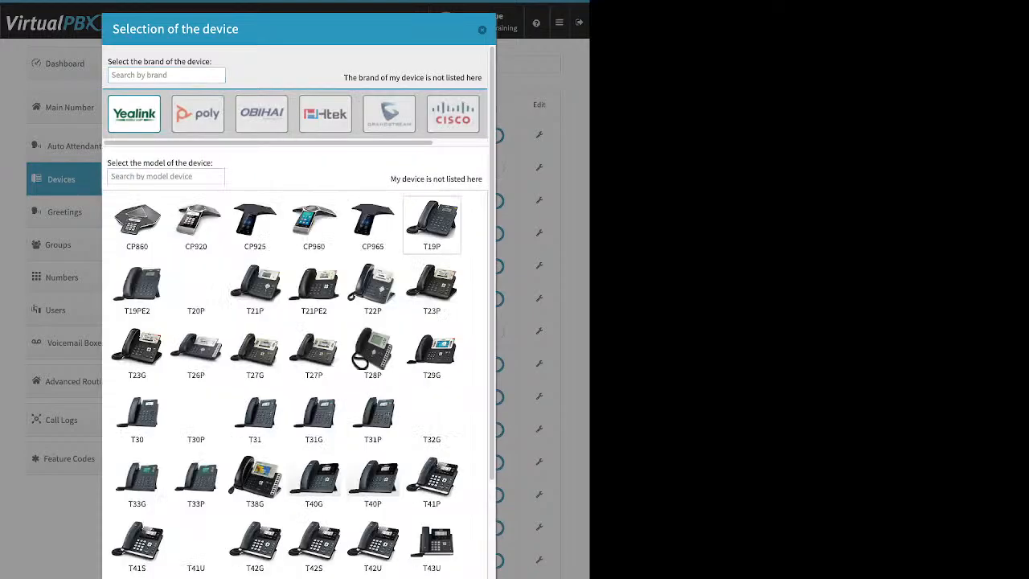
pyautogui.scroll(-3, 372, 394)
pyautogui.scroll(3, 372, 394)
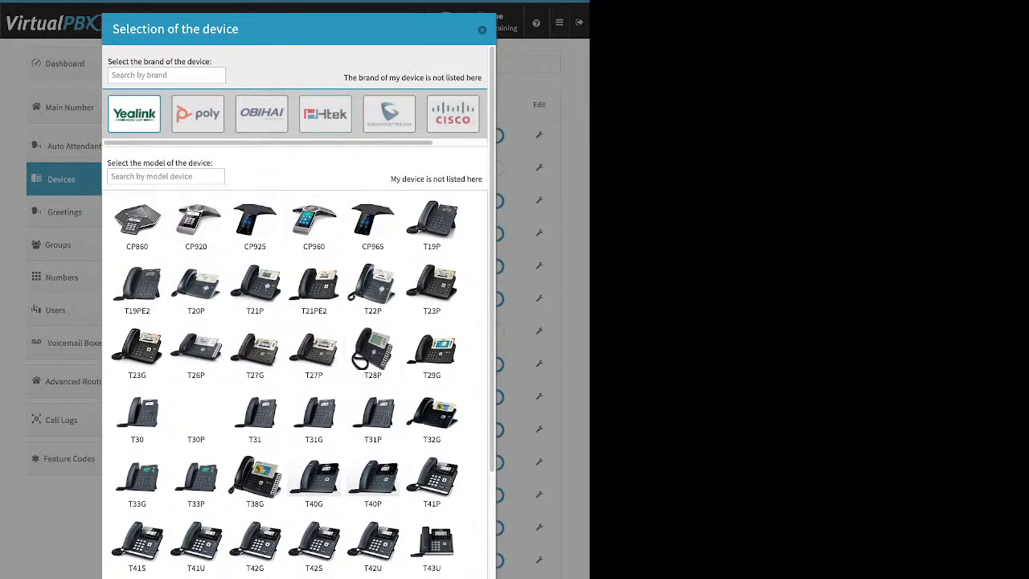
pyautogui.click(261, 113)
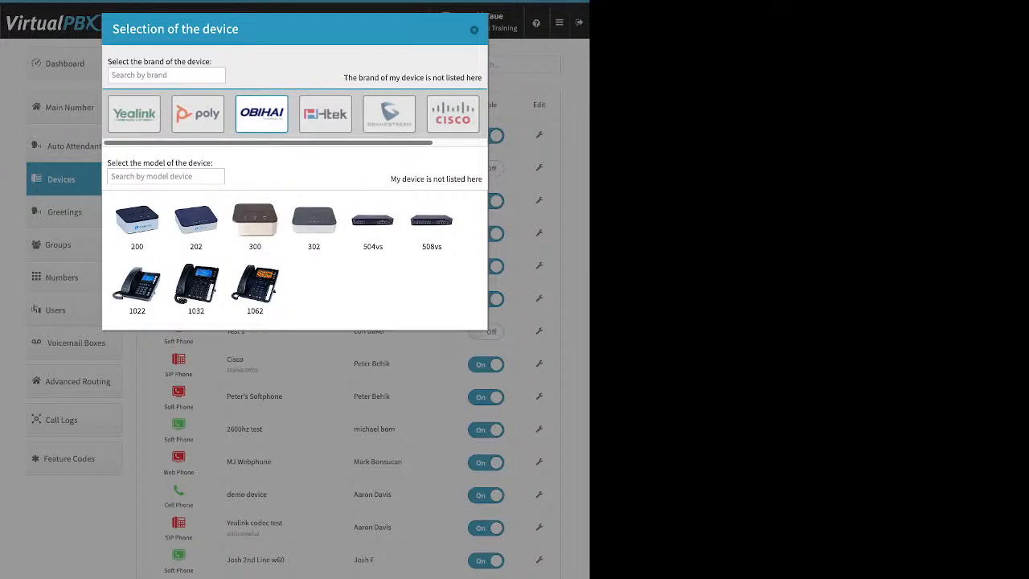
pyautogui.click(452, 114)
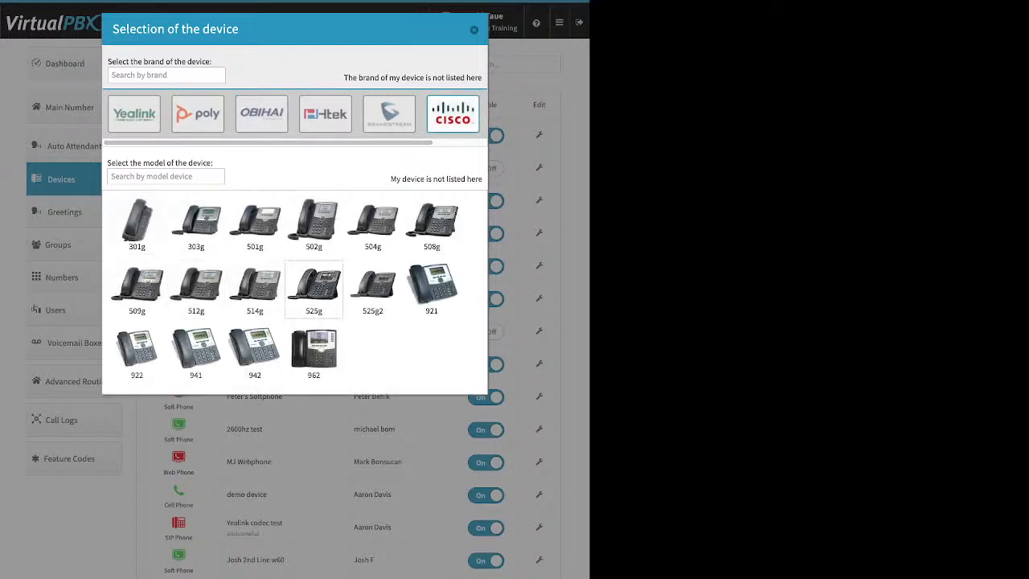
# Select the Cisco 525g, examine its Device Name and MAC Address fields, and close the device selection without creating the device
pyautogui.click(313, 289)
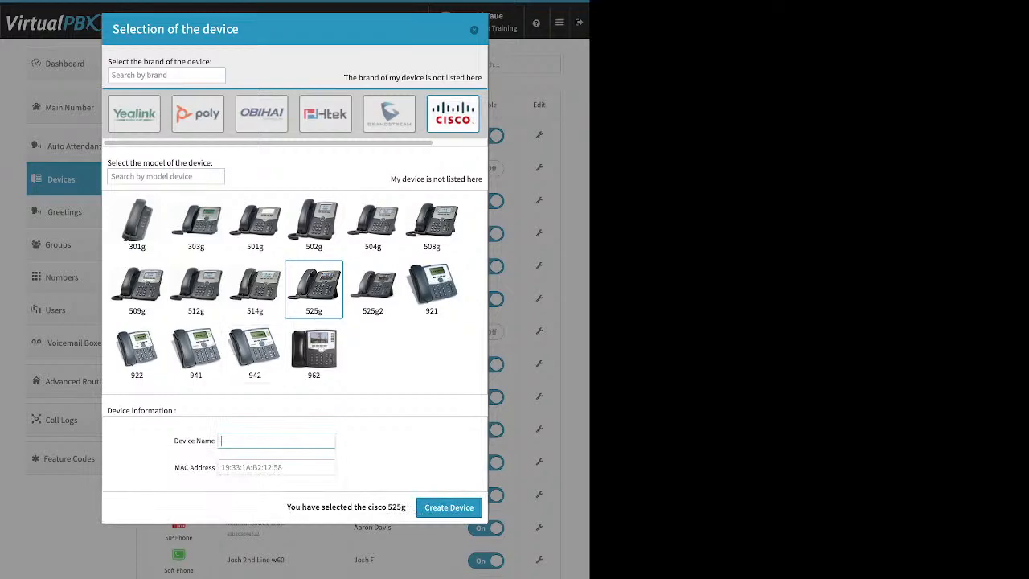
pyautogui.moveTo(174, 440); pyautogui.dragTo(216, 441)
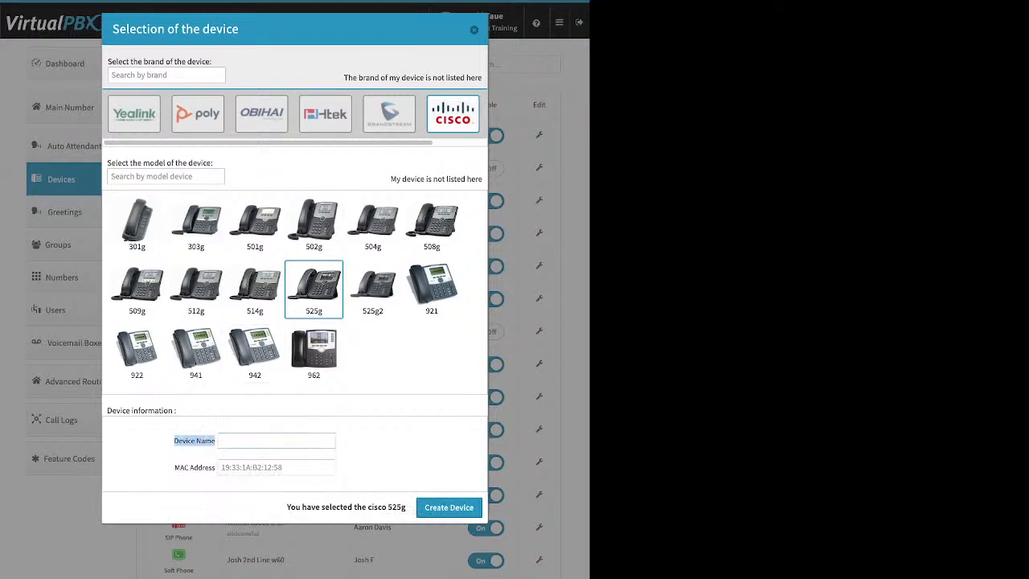
pyautogui.click(276, 467)
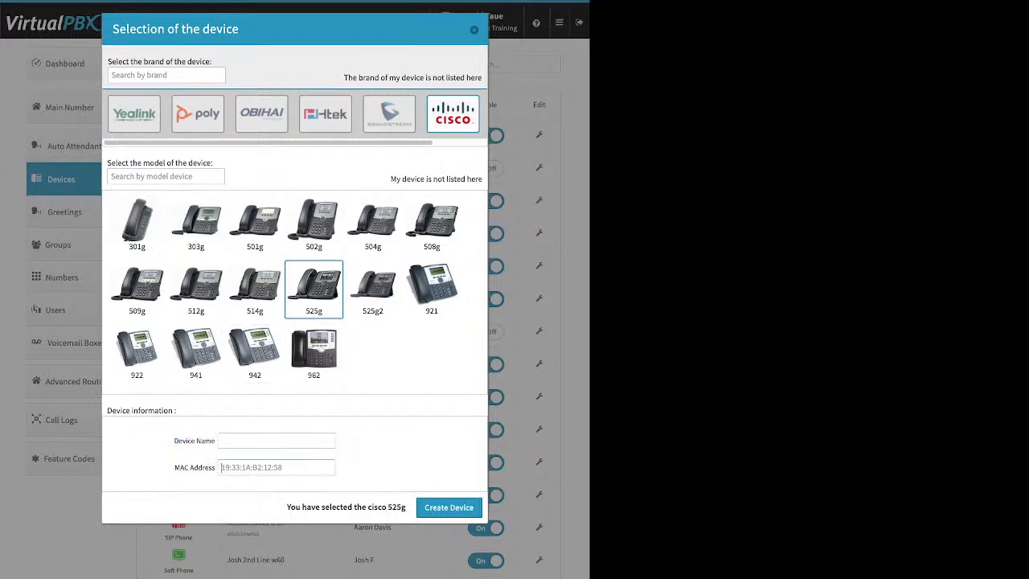
pyautogui.moveTo(174, 467); pyautogui.dragTo(216, 467)
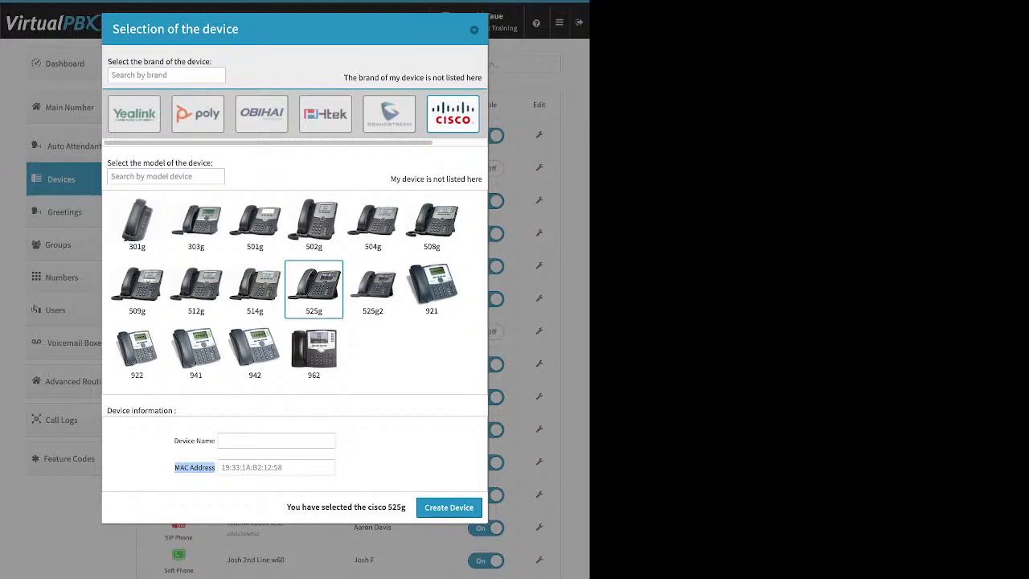
pyautogui.click(195, 466)
pyautogui.click(474, 30)
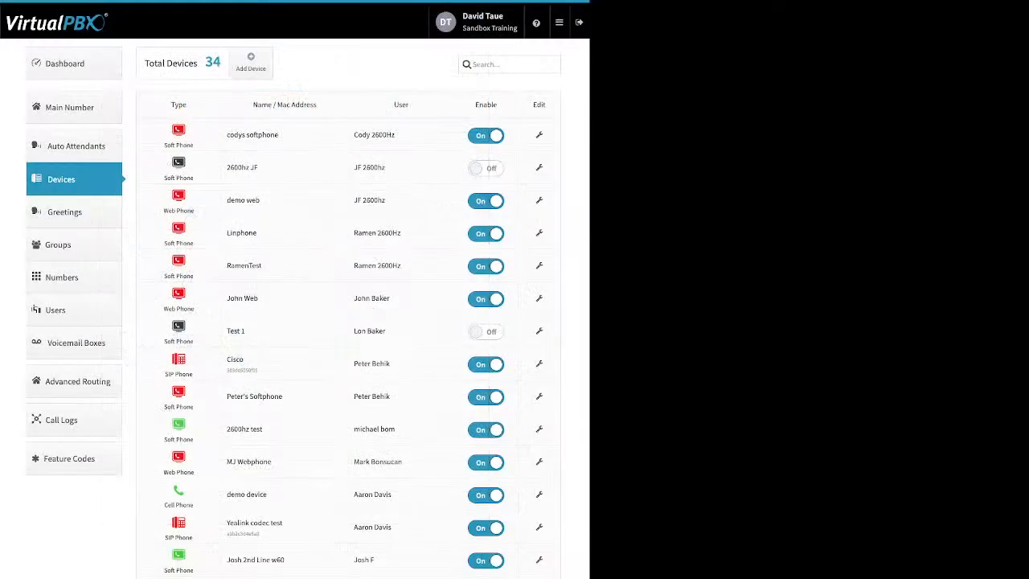
# Start adding a Cell Phone device, examine its Device Name and Number fields, and close the form without creating it
pyautogui.click(250, 61)
pyautogui.click(277, 105)
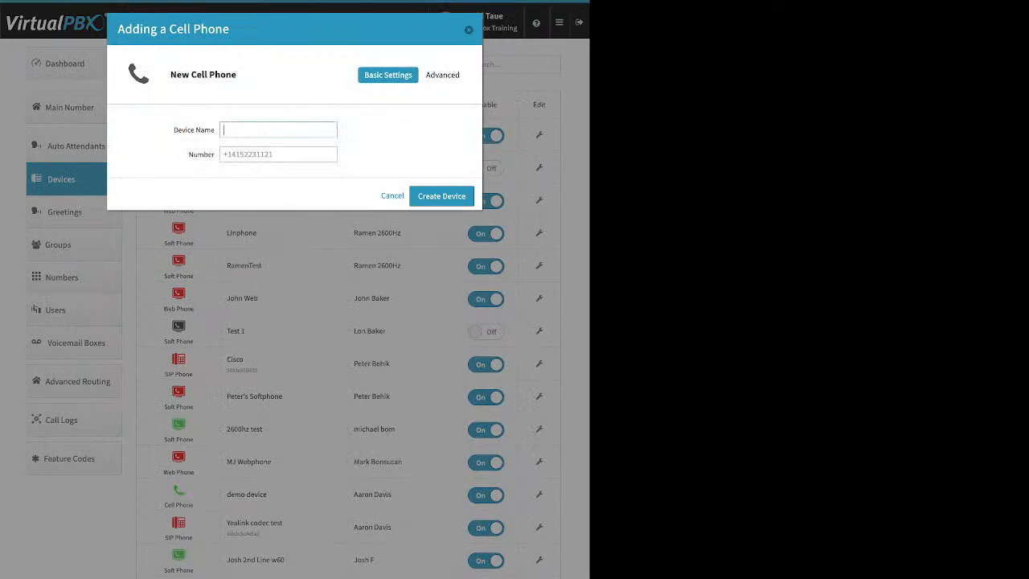
pyautogui.tripleClick(194, 130)
pyautogui.moveTo(188, 154); pyautogui.dragTo(215, 154)
pyautogui.press('Escape')
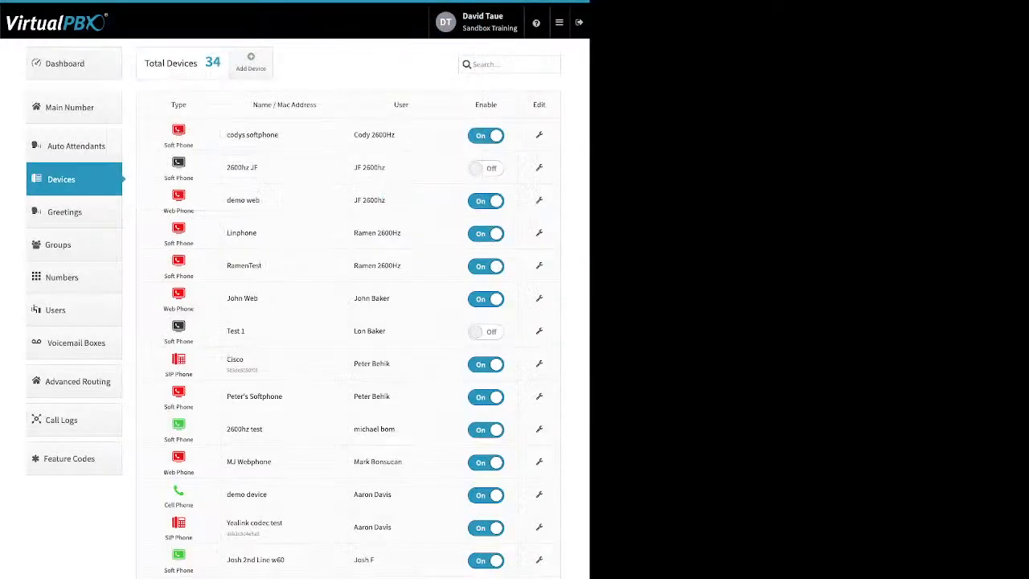
# In the demo device cell phone's advanced options, turn Allow use of cellphone's voicemail on and off again
pyautogui.click(538, 494)
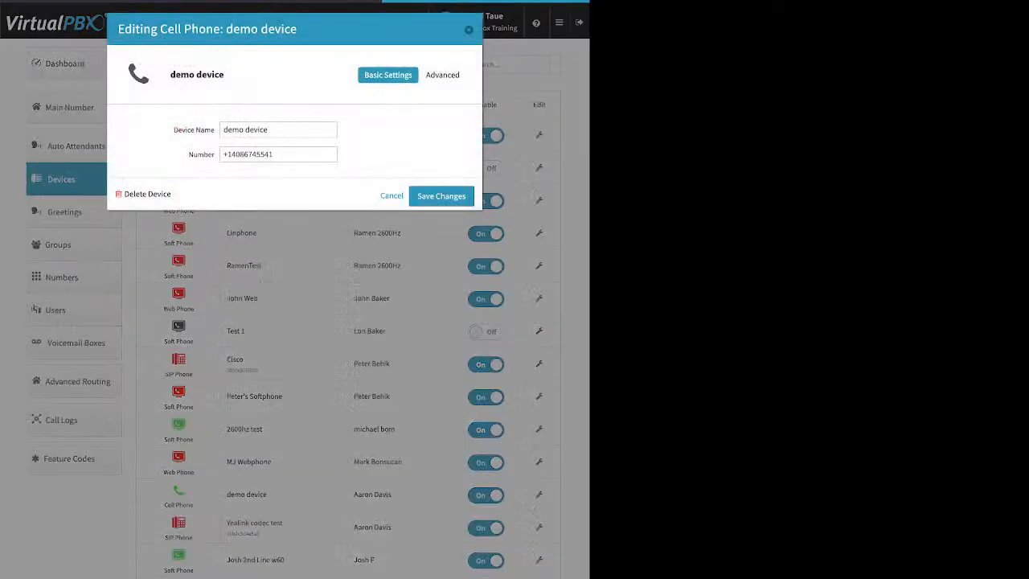
pyautogui.click(446, 74)
pyautogui.click(431, 95)
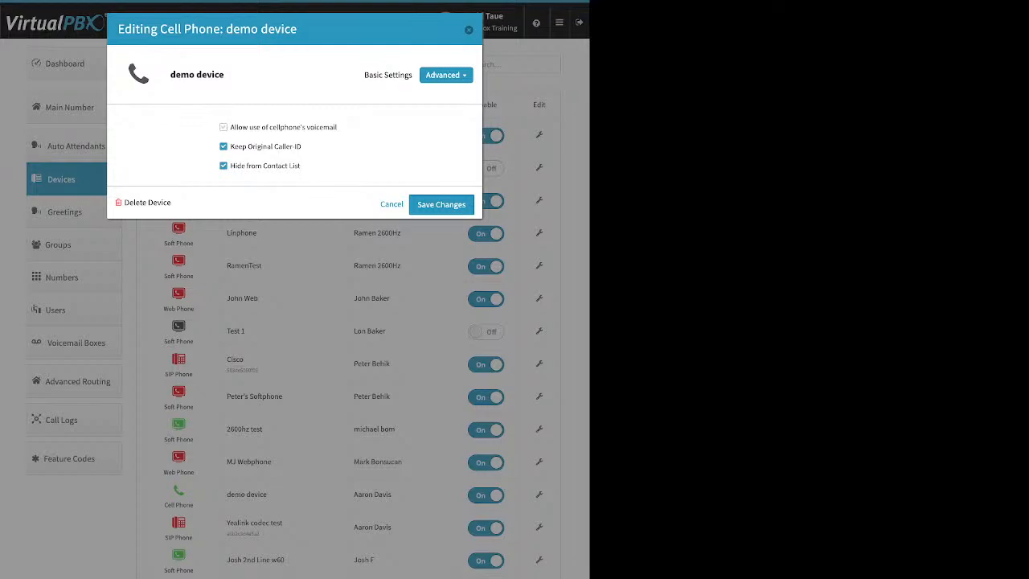
pyautogui.moveTo(337, 127); pyautogui.dragTo(229, 127)
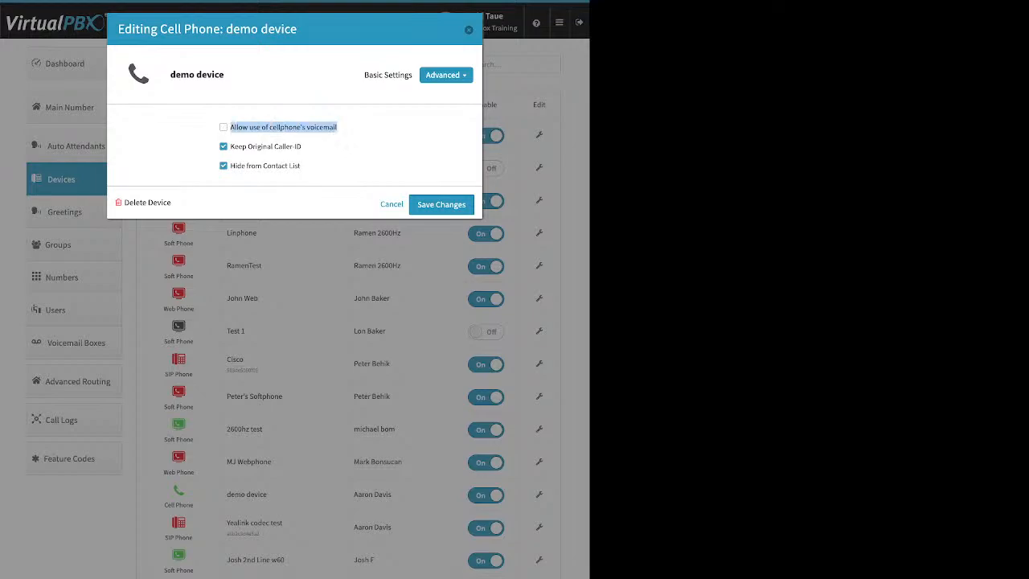
pyautogui.click(225, 127)
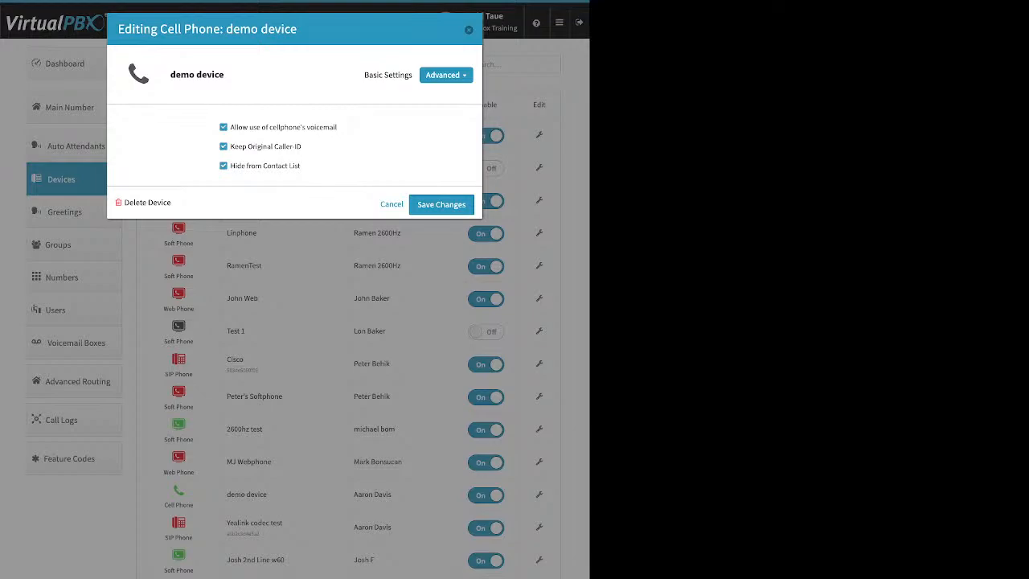
pyautogui.click(223, 127)
# Turn off Keep Original Caller ID for the demo device and close its settings without saving
pyautogui.moveTo(302, 146); pyautogui.dragTo(230, 146)
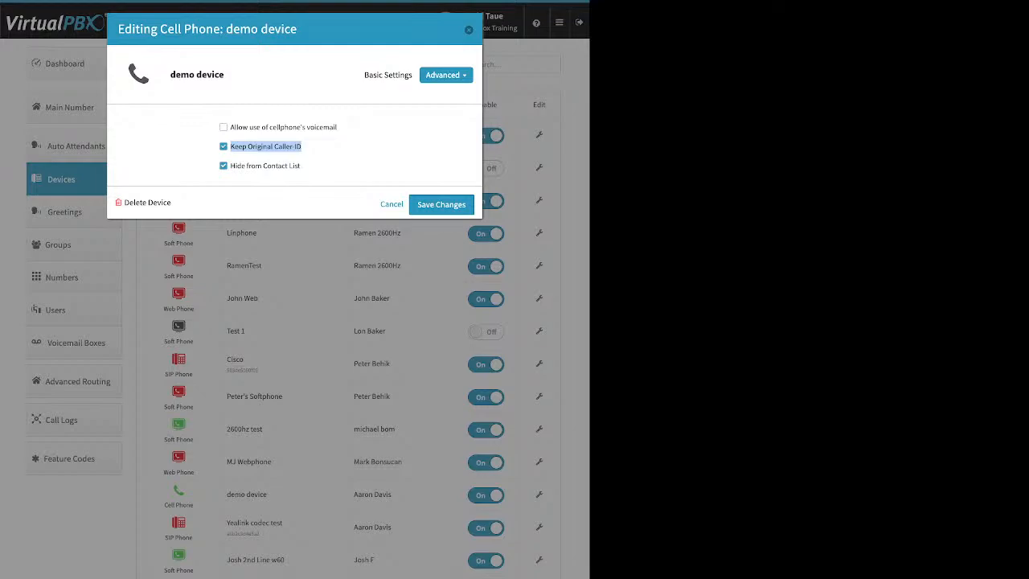
pyautogui.click(224, 146)
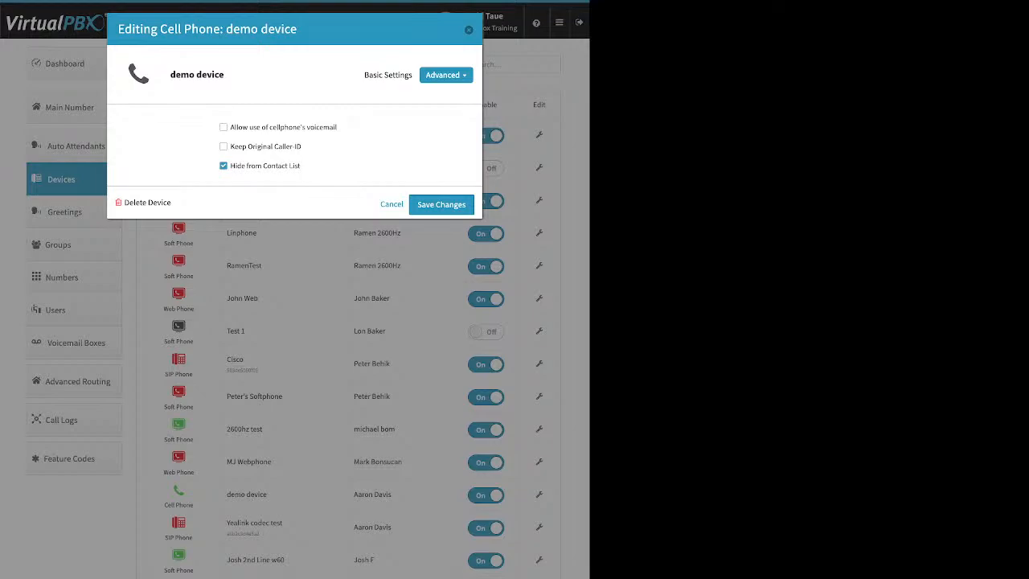
pyautogui.click(469, 30)
# From the Dashboard, review the Company Caller ID and emergency (E911) information, and close it without changes
pyautogui.click(65, 63)
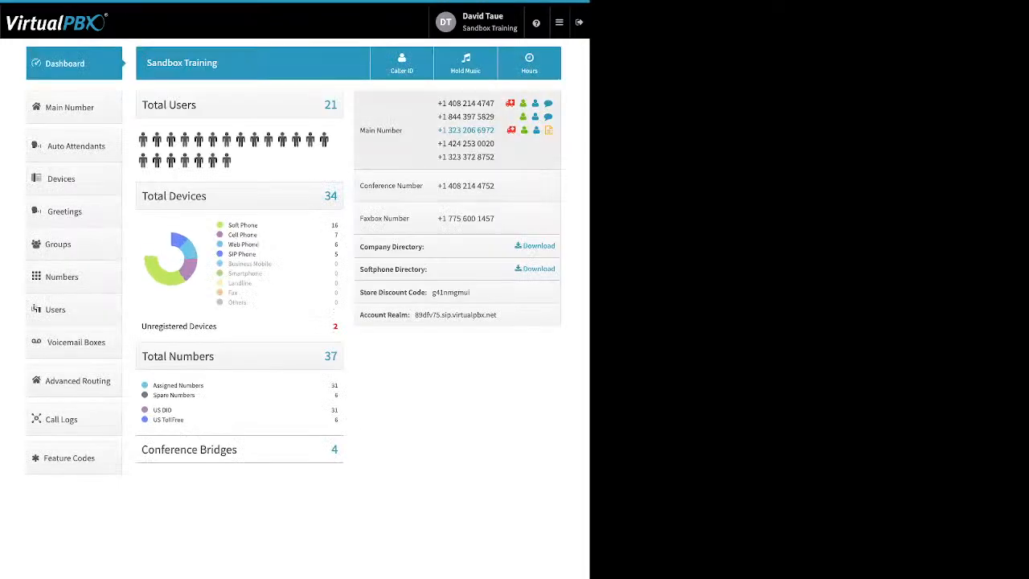
pyautogui.click(402, 64)
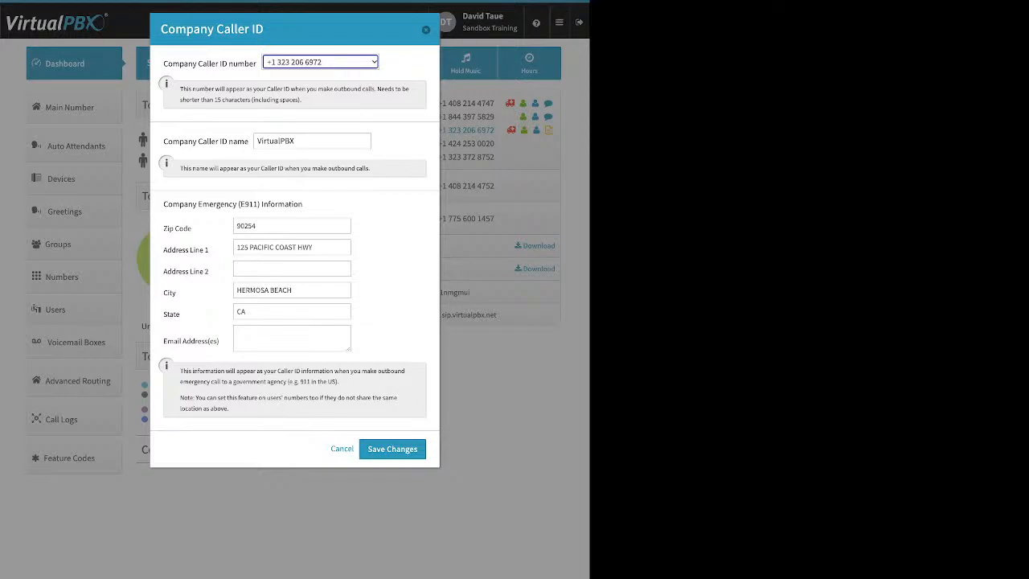
pyautogui.click(426, 29)
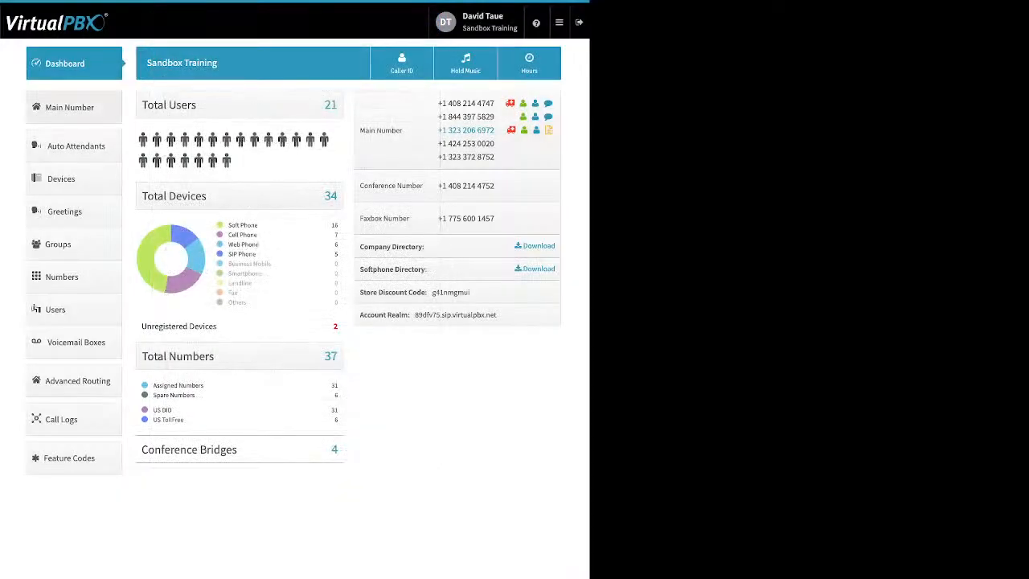
# In Devices, start adding a Soft Phone, examine its SIP Username, SIP Password and Realm, and close the form without creating the device
pyautogui.click(73, 178)
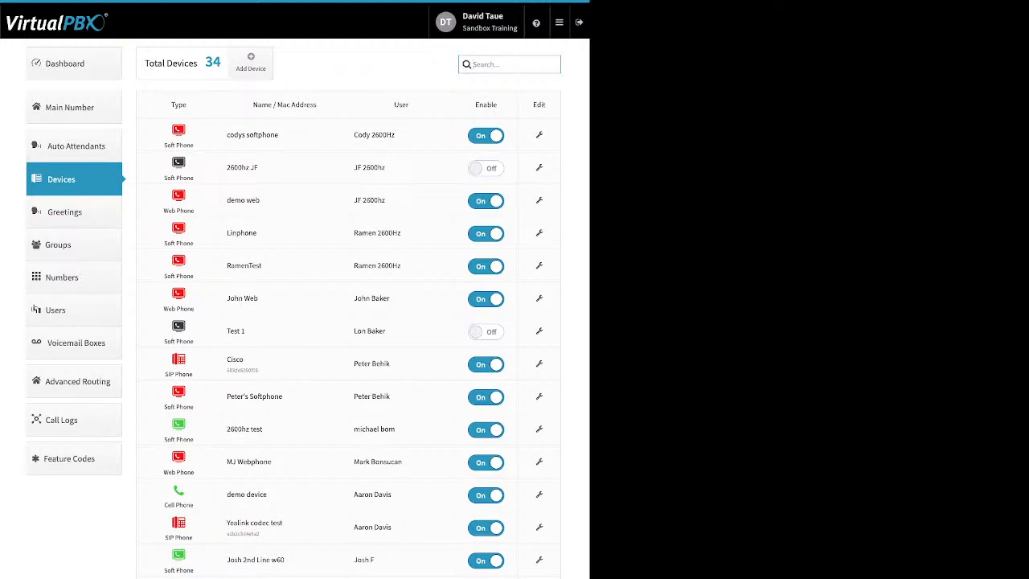
pyautogui.click(250, 63)
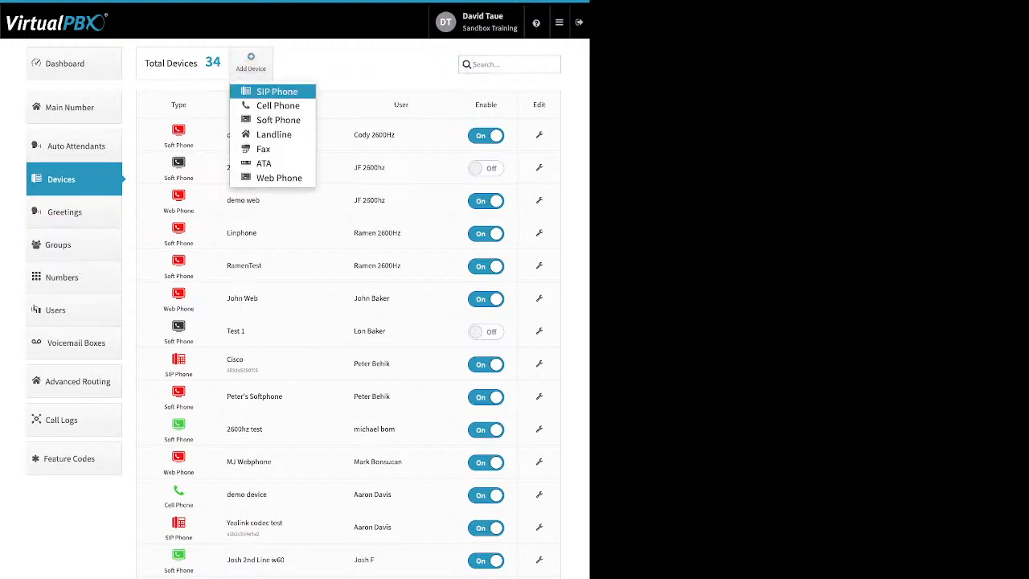
pyautogui.click(278, 120)
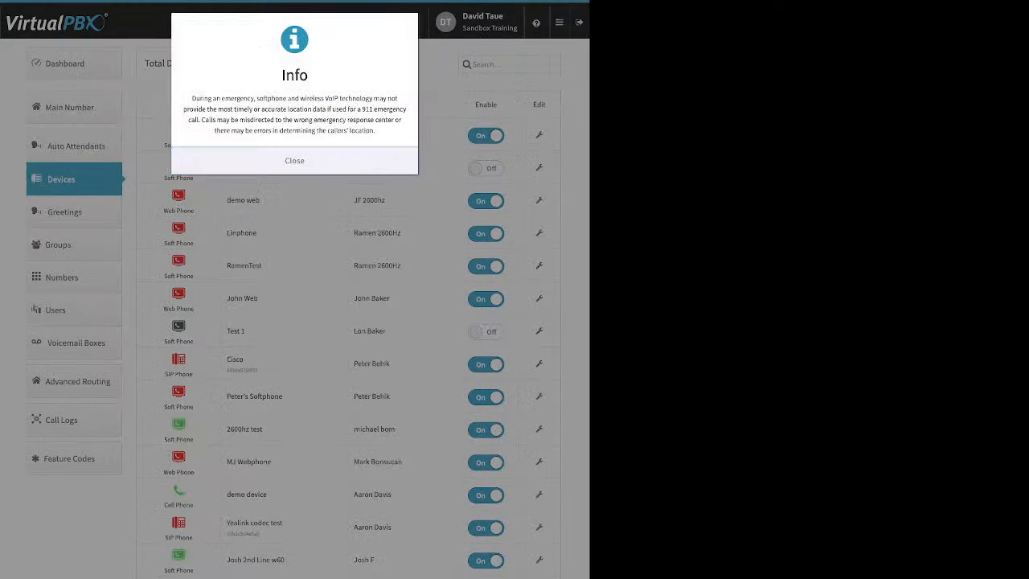
pyautogui.click(294, 161)
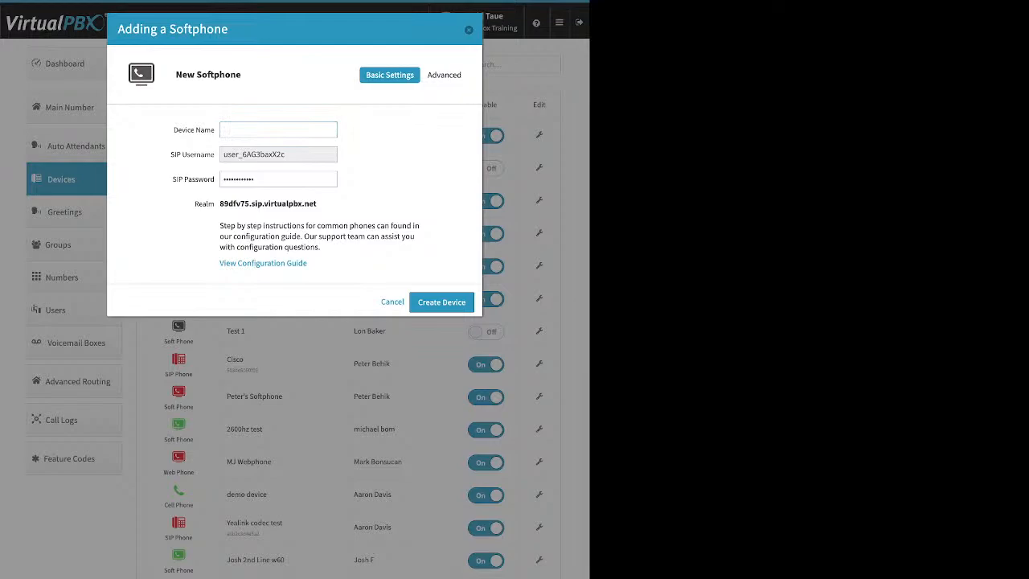
pyautogui.press('Tab')
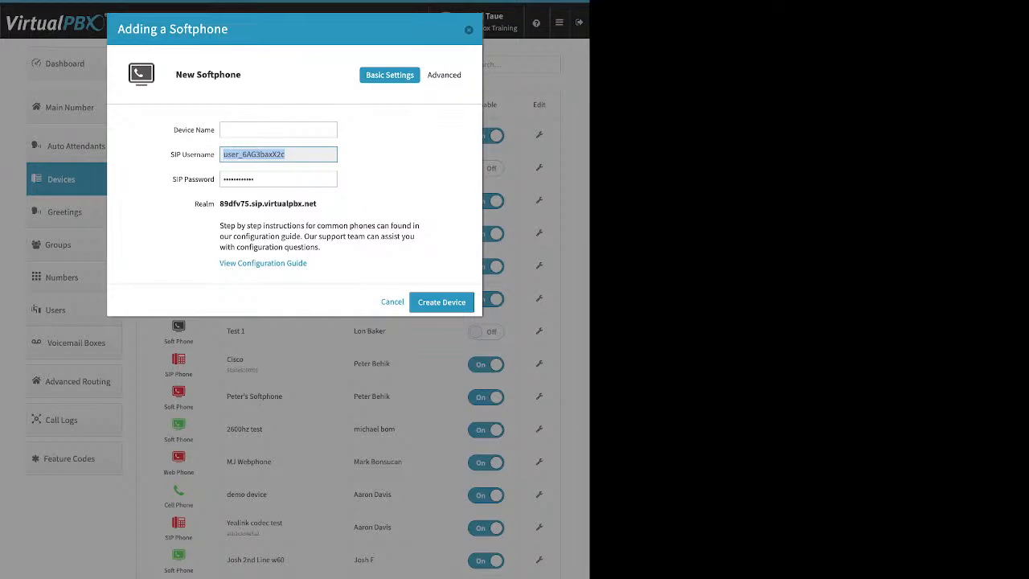
pyautogui.press('Tab')
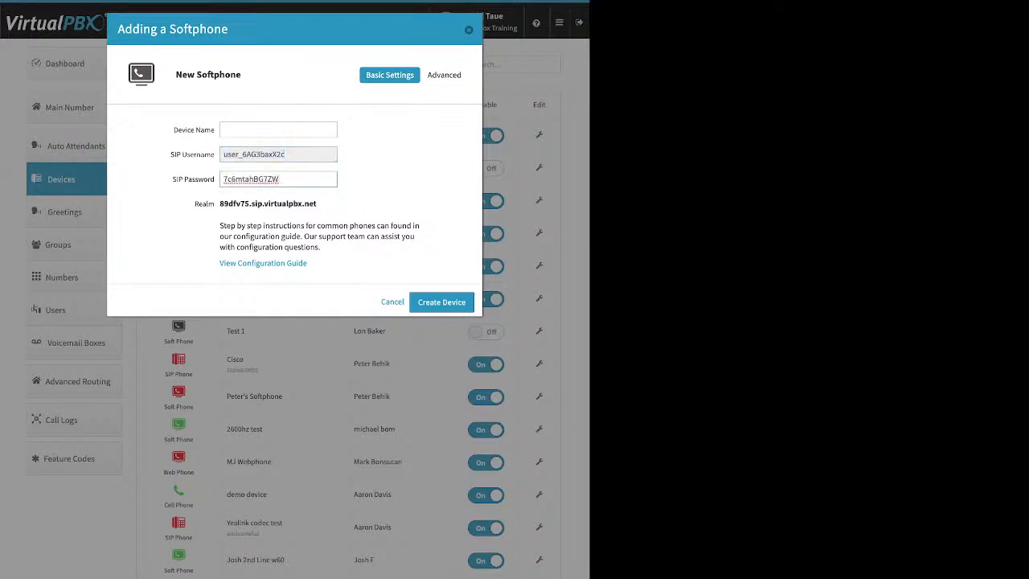
pyautogui.moveTo(279, 179); pyautogui.dragTo(222, 180)
pyautogui.press('Tab')
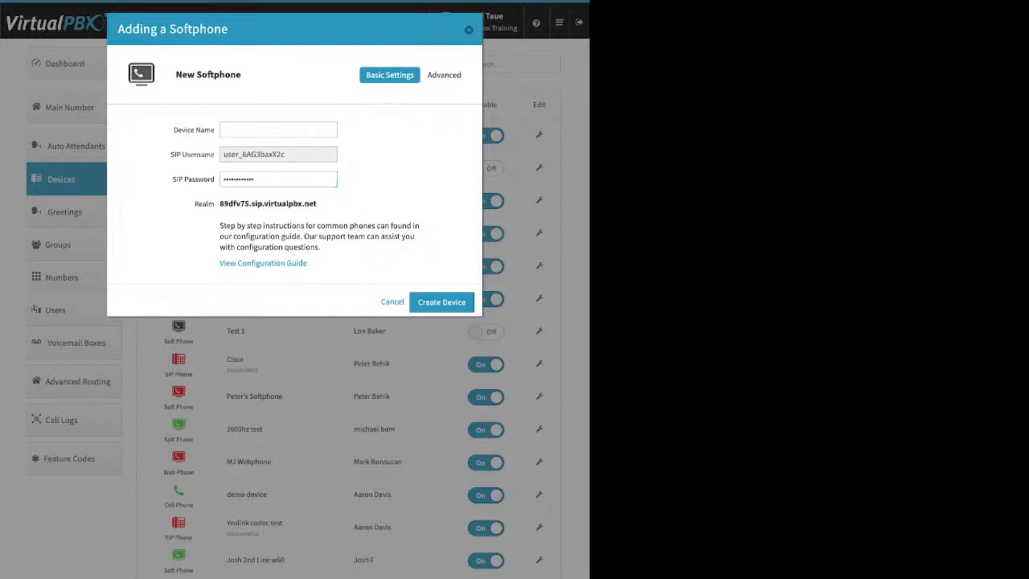
pyautogui.moveTo(317, 204); pyautogui.dragTo(219, 203)
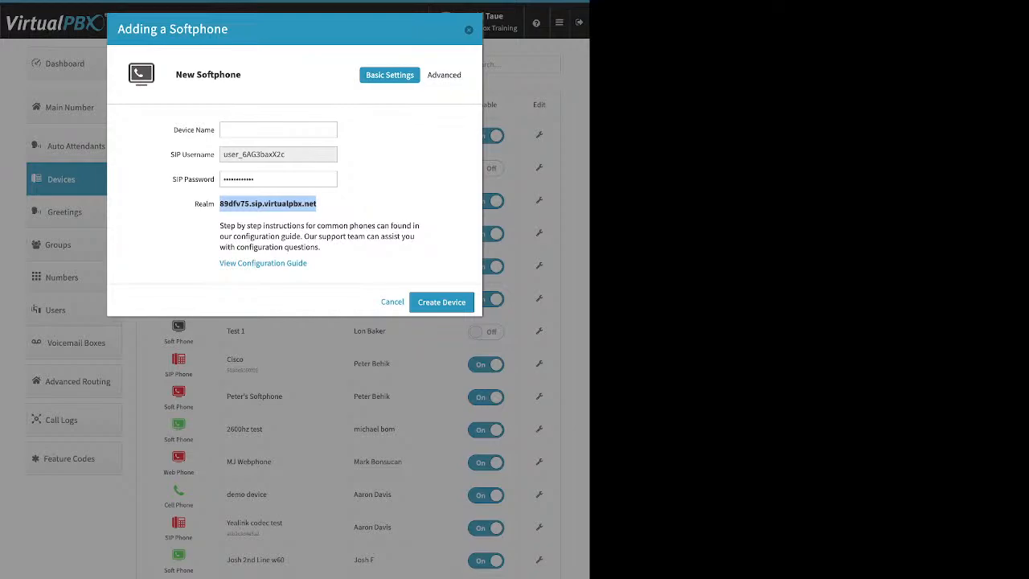
pyautogui.press('Escape')
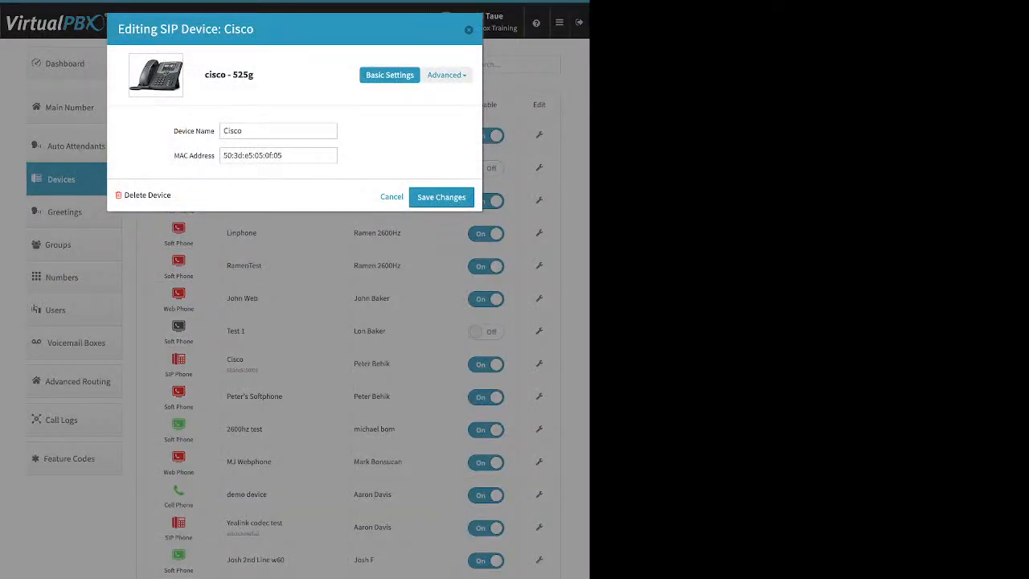
# Examine the available and selected codecs in the Cisco 525g SIP phone's Audio settings, and close them without changes
pyautogui.click(447, 75)
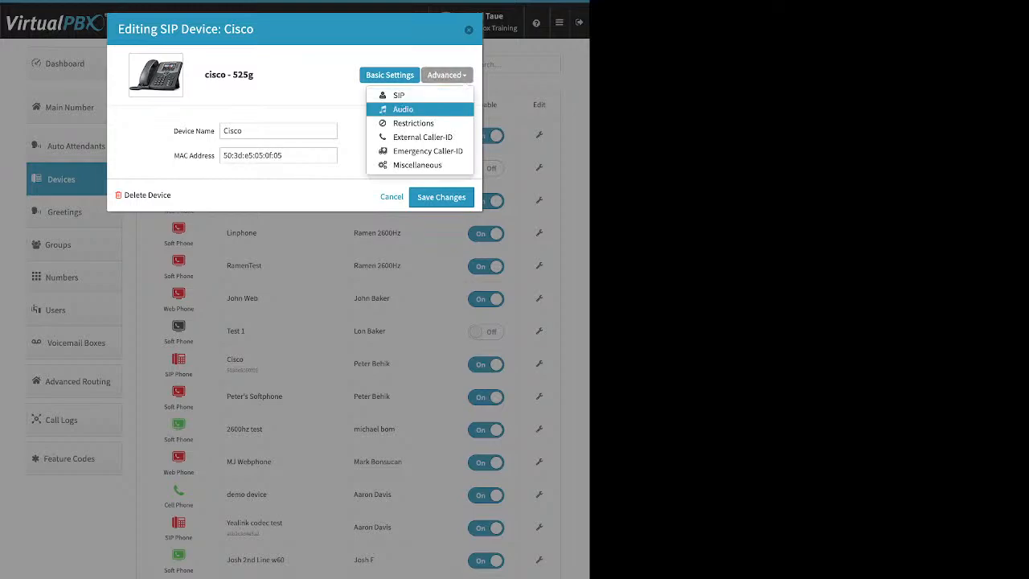
pyautogui.click(405, 109)
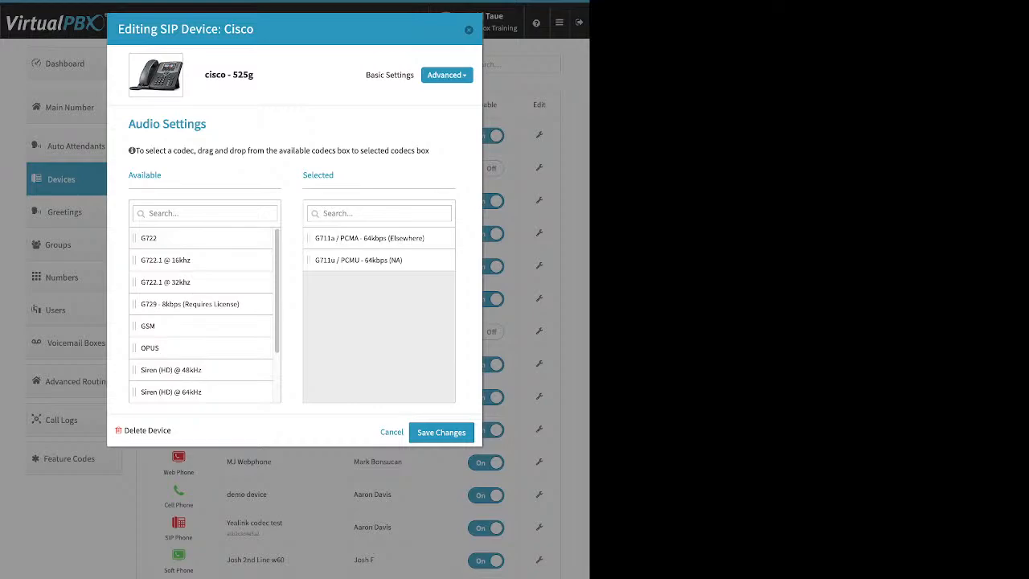
pyautogui.press('Escape')
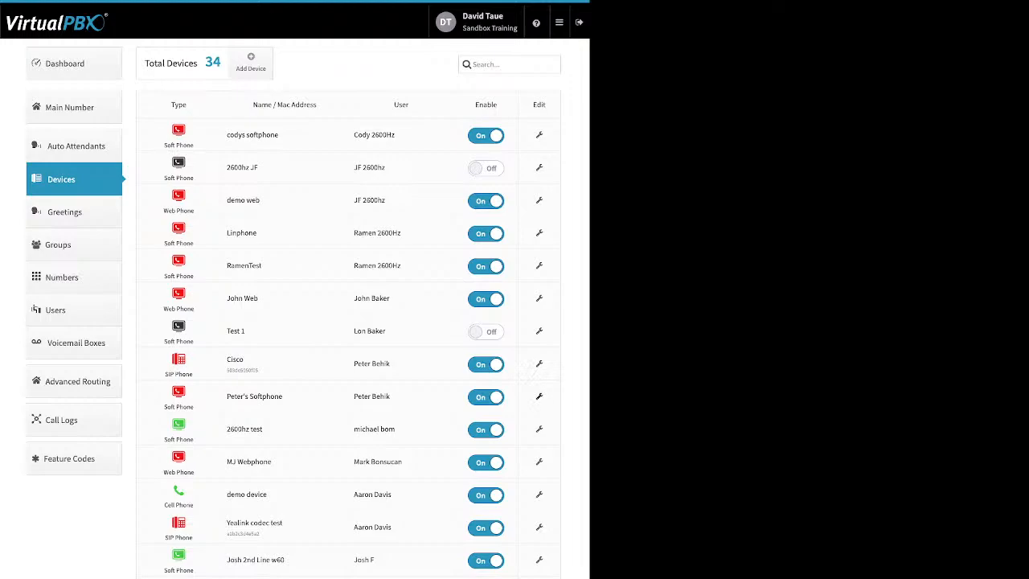
# For the softphone listed directly below the Cisco phone, choose the first listed e911 number as Emergency Caller-ID, and cancel without saving
pyautogui.click(539, 396)
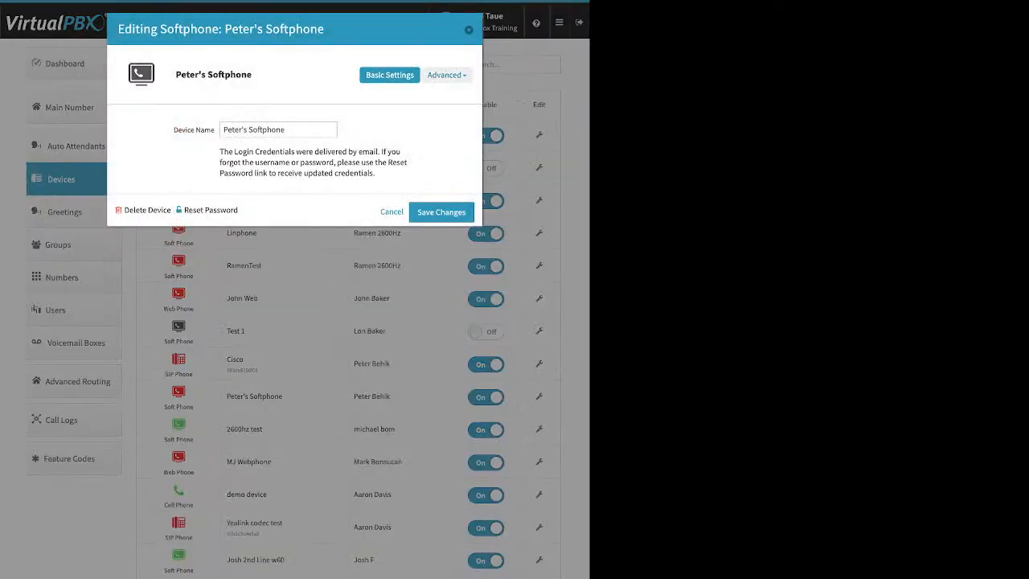
pyautogui.click(447, 75)
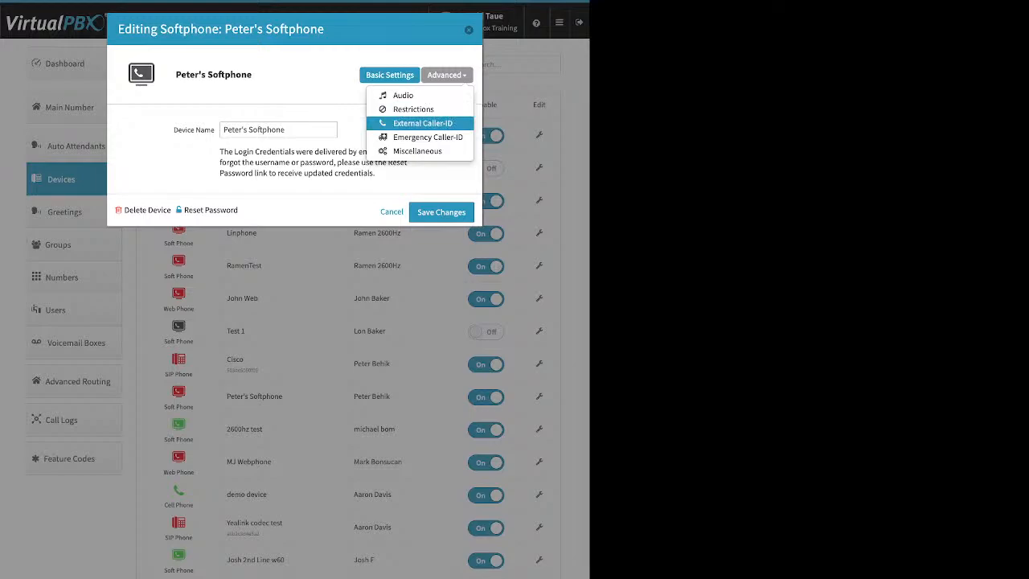
pyautogui.click(428, 136)
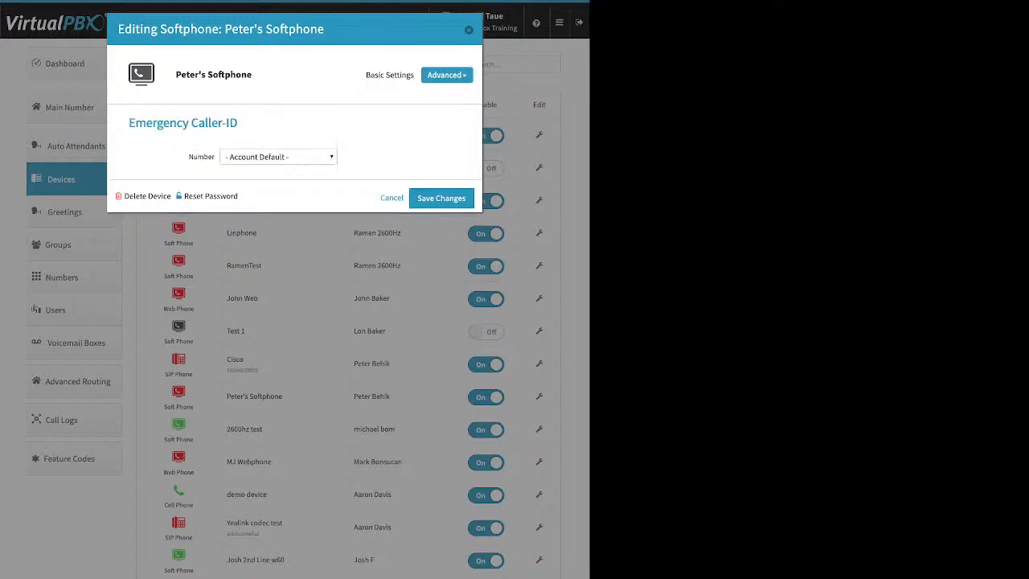
pyautogui.click(278, 156)
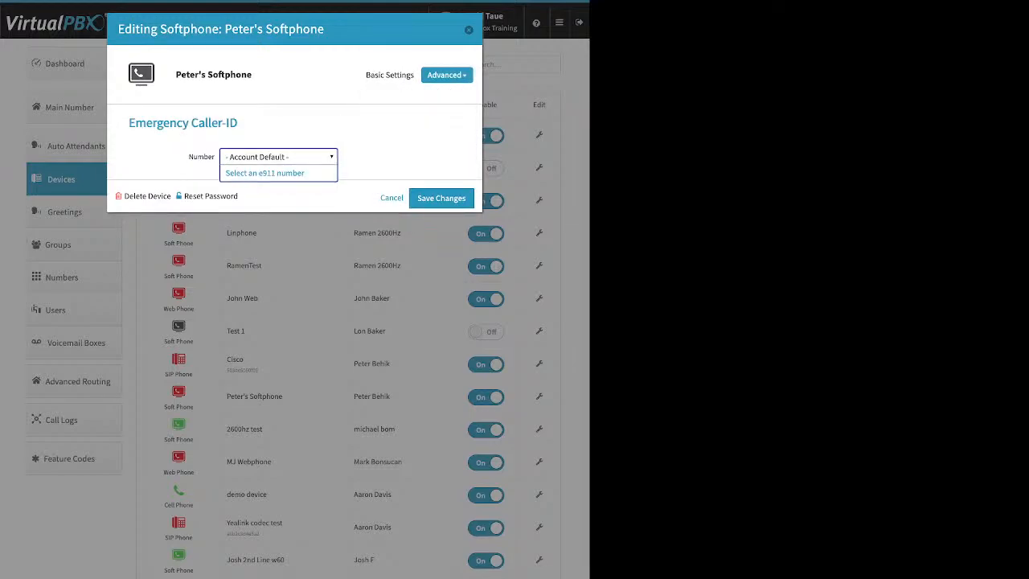
pyautogui.click(264, 173)
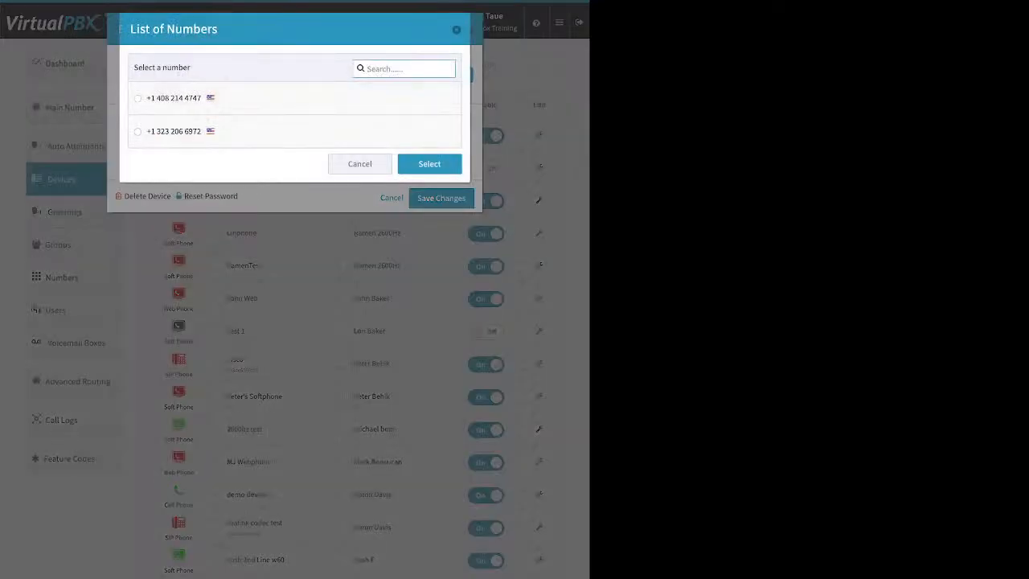
pyautogui.click(138, 98)
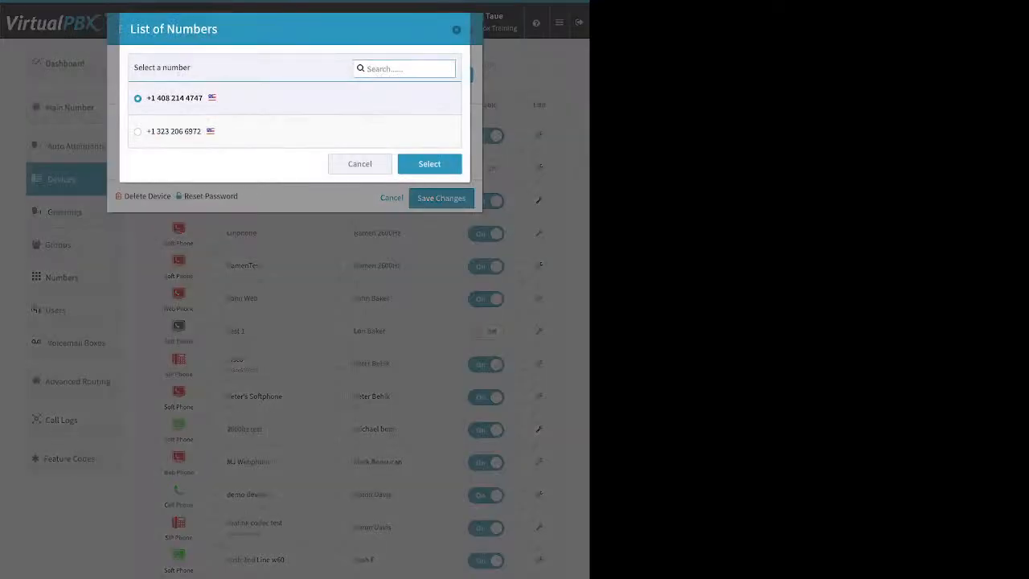
pyautogui.click(429, 164)
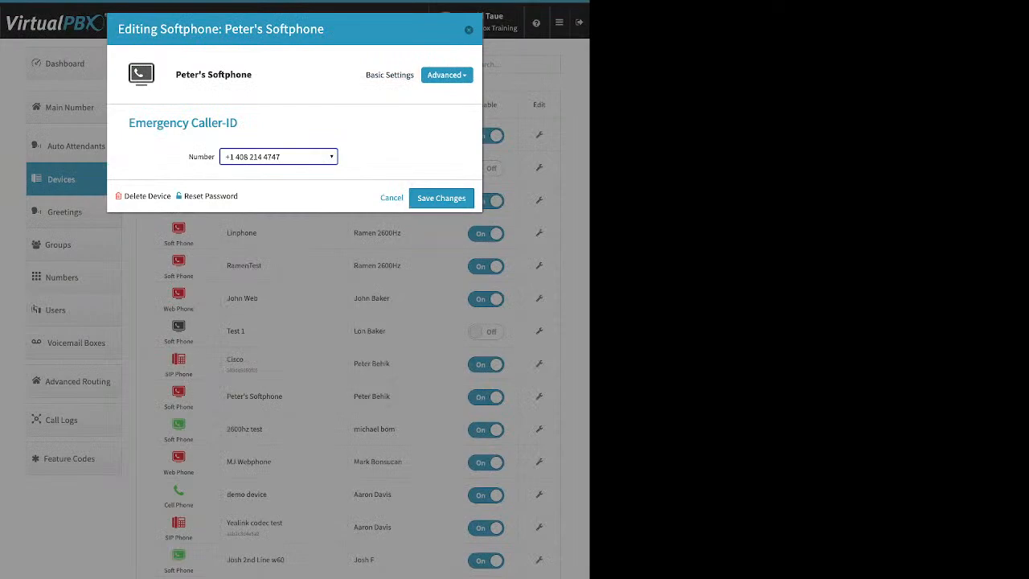
pyautogui.click(391, 198)
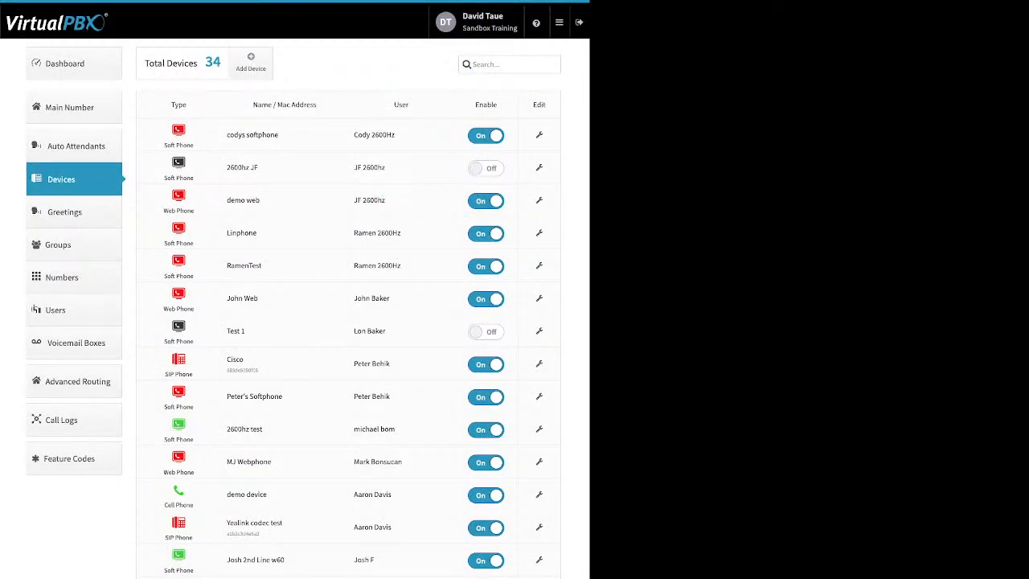
# In Greetings, start adding a greeting, examine its Name and audio file upload fields, and close the form without creating it
pyautogui.click(64, 211)
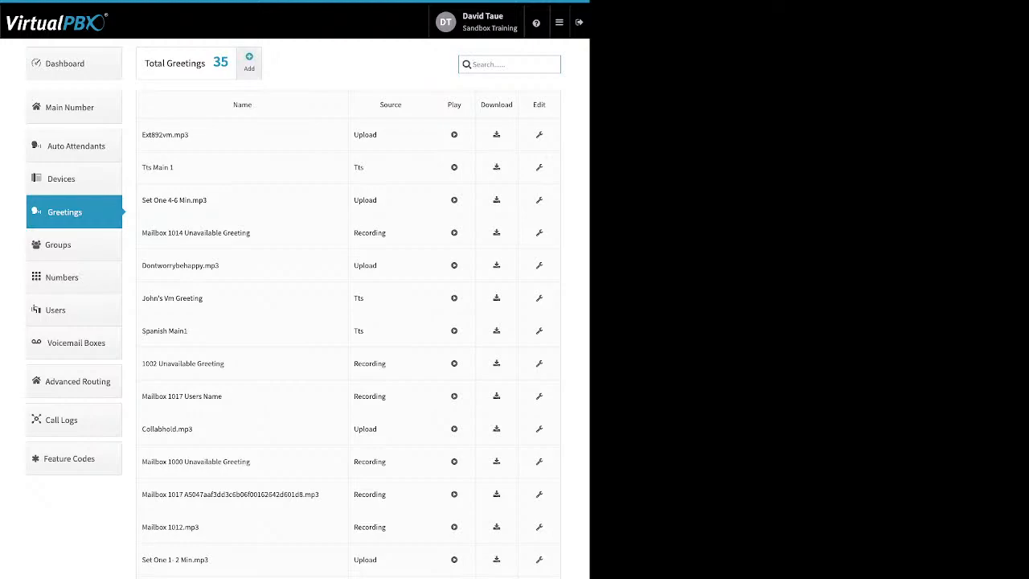
pyautogui.click(249, 61)
pyautogui.click(308, 123)
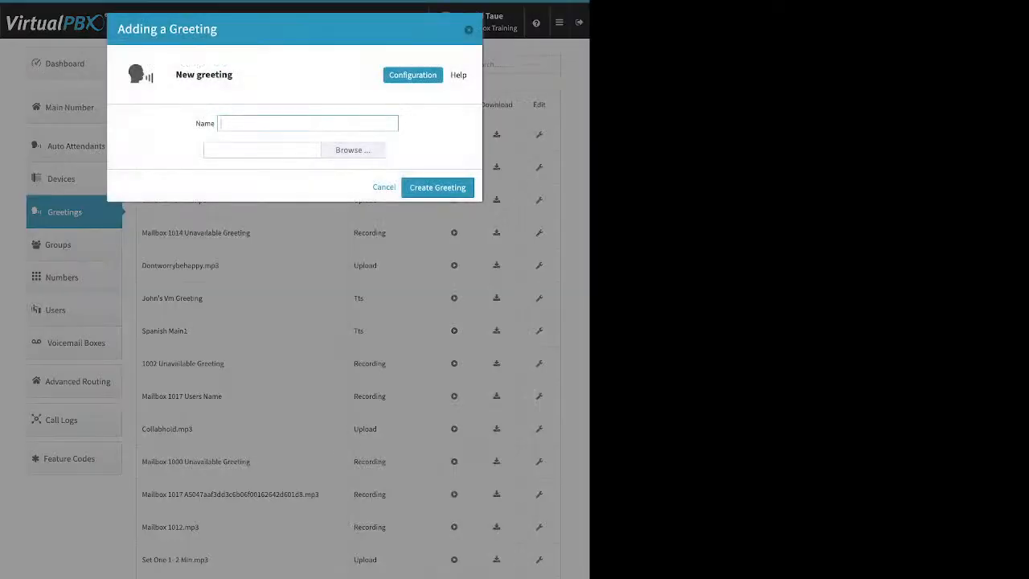
pyautogui.click(353, 151)
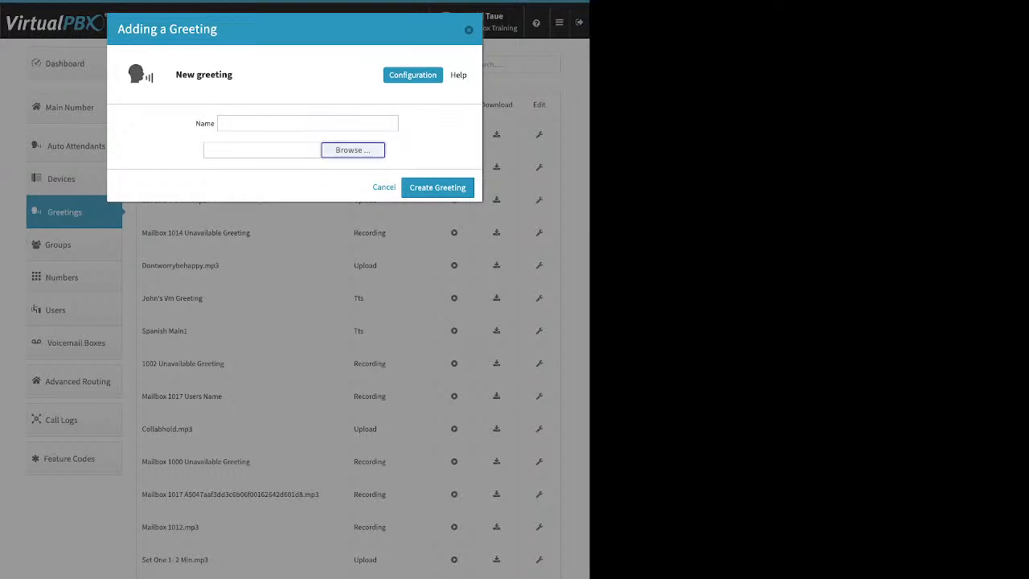
pyautogui.press('Escape')
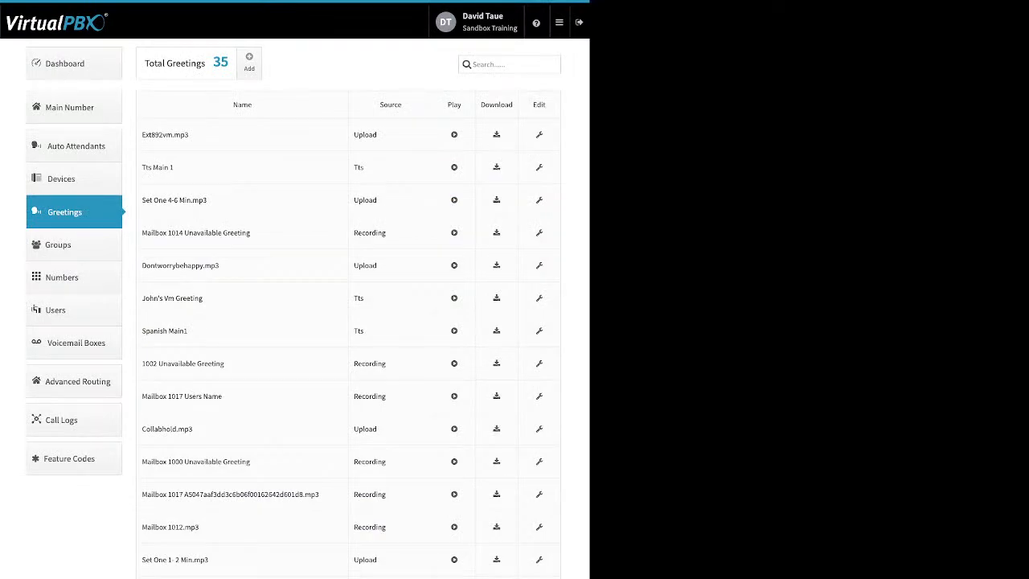
# Examine the Upload, Tts and Recording greeting sources, and open Ext892vm.mp3's editing form and close it without changes
pyautogui.moveTo(189, 135); pyautogui.dragTo(151, 135)
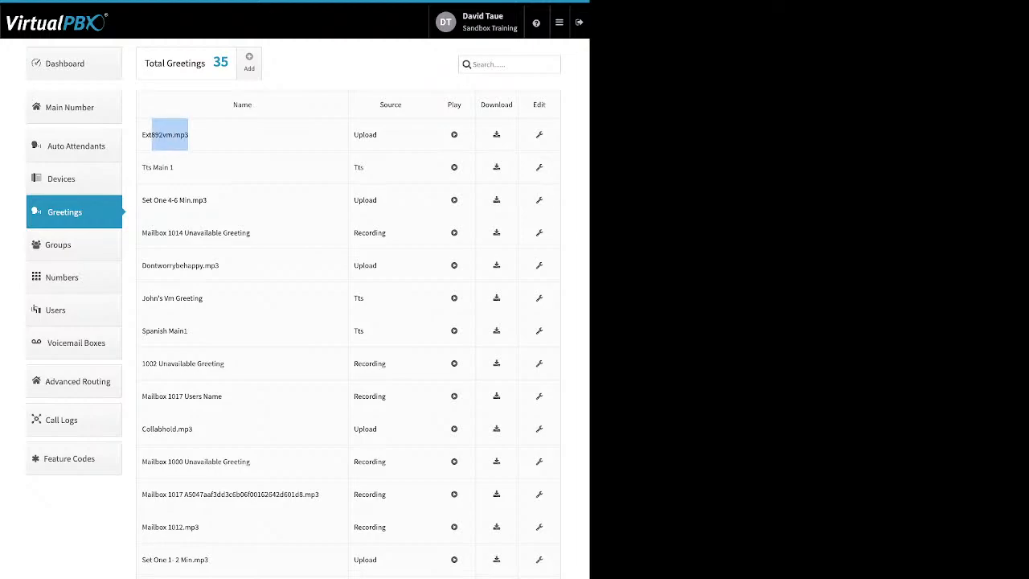
pyautogui.click(189, 135)
pyautogui.moveTo(378, 135); pyautogui.dragTo(354, 135)
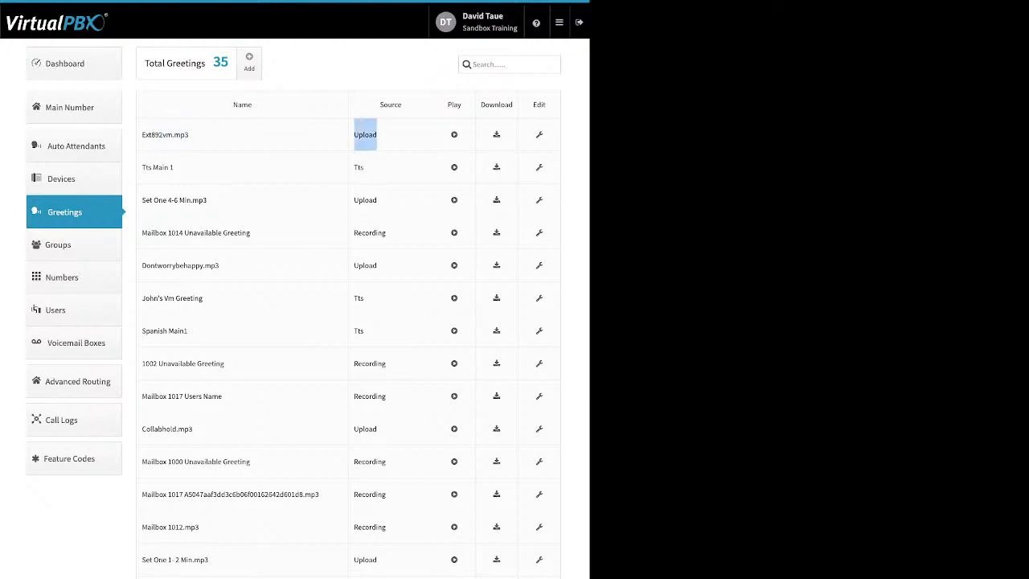
pyautogui.doubleClick(359, 167)
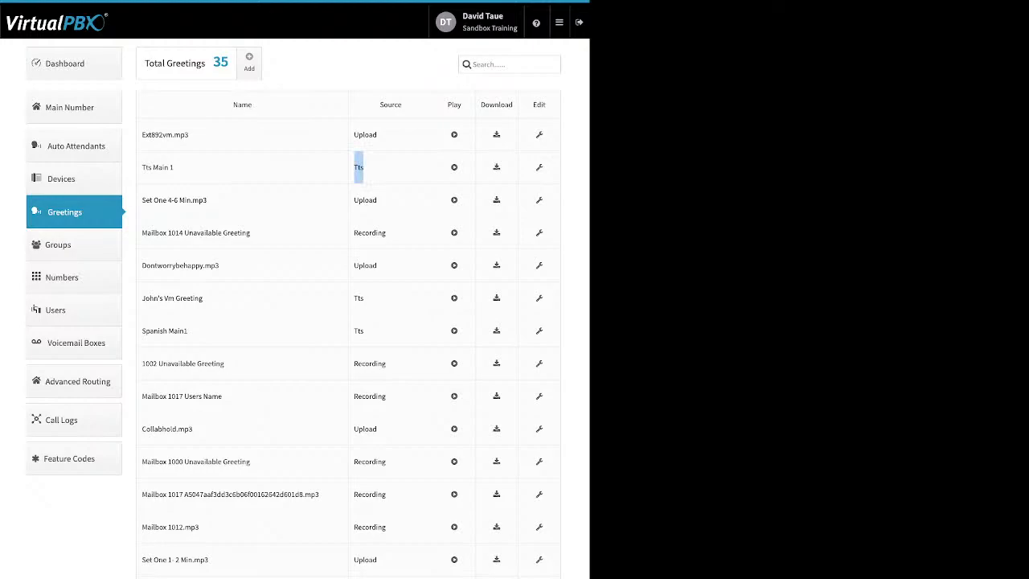
pyautogui.doubleClick(369, 232)
pyautogui.click(540, 135)
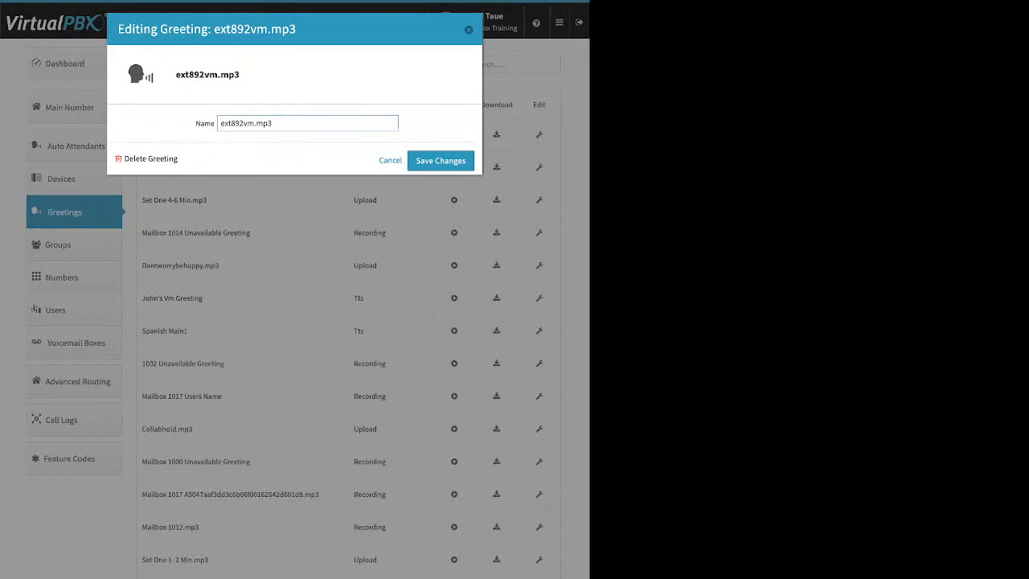
pyautogui.press('Escape')
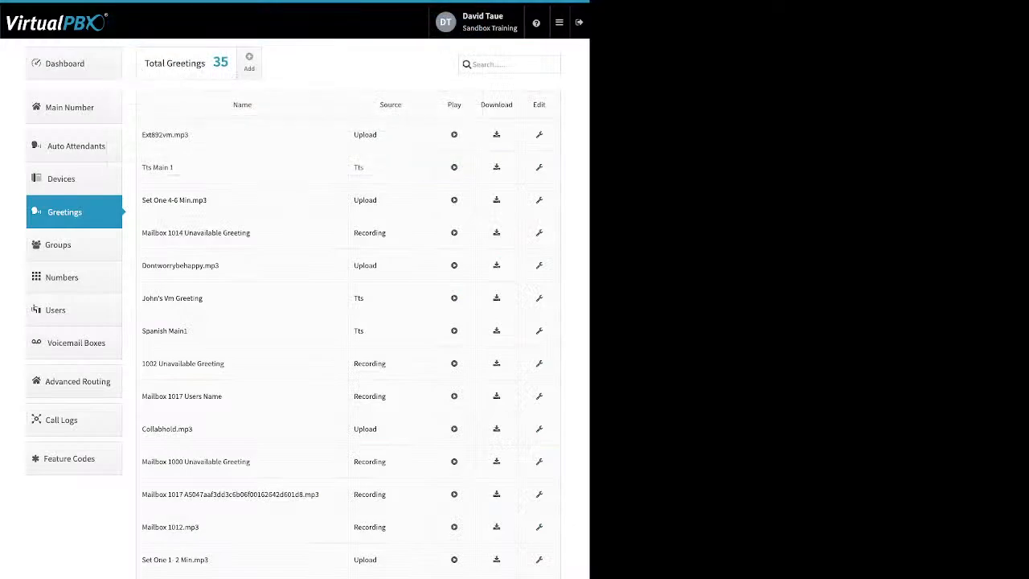
# In Groups, start creating a group, move five available users into Selected Users, and close the form without creating the group
pyautogui.click(58, 244)
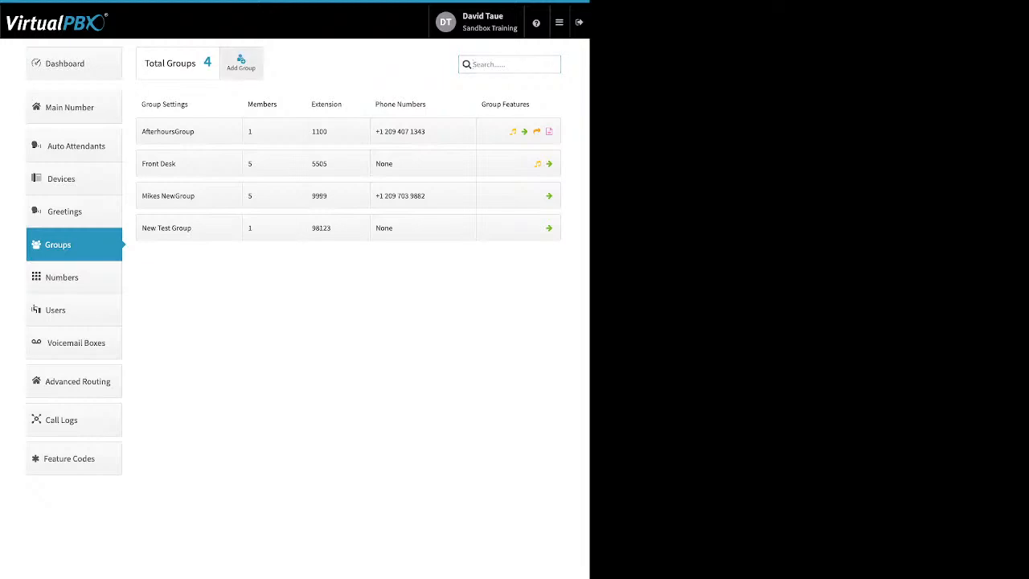
pyautogui.click(240, 63)
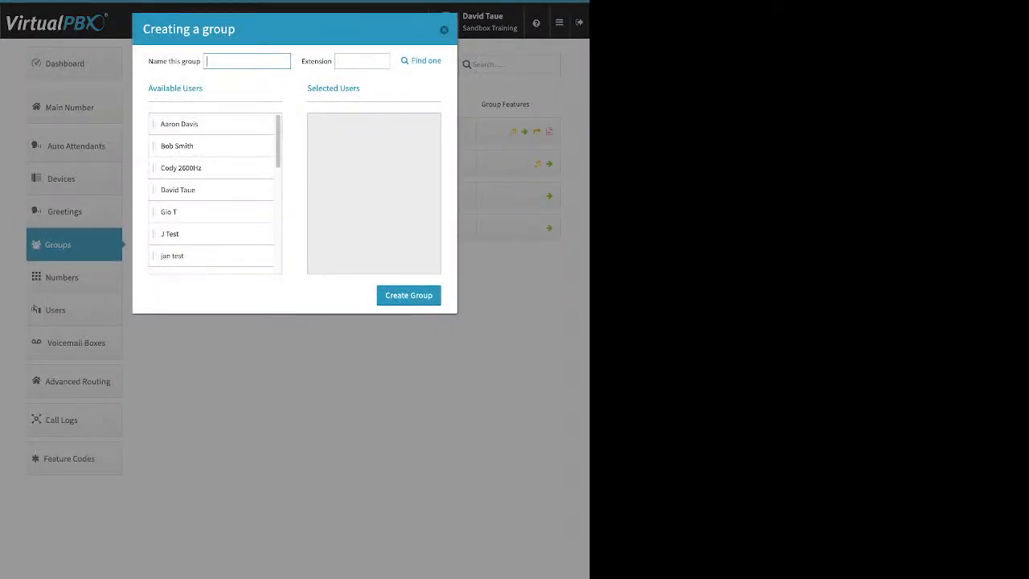
pyautogui.click(362, 61)
pyautogui.moveTo(193, 124); pyautogui.dragTo(352, 128)
pyautogui.moveTo(193, 146); pyautogui.dragTo(345, 162)
pyautogui.moveTo(193, 189); pyautogui.dragTo(354, 145)
pyautogui.moveTo(193, 211); pyautogui.dragTo(353, 167)
pyautogui.moveTo(193, 256); pyautogui.dragTo(353, 190)
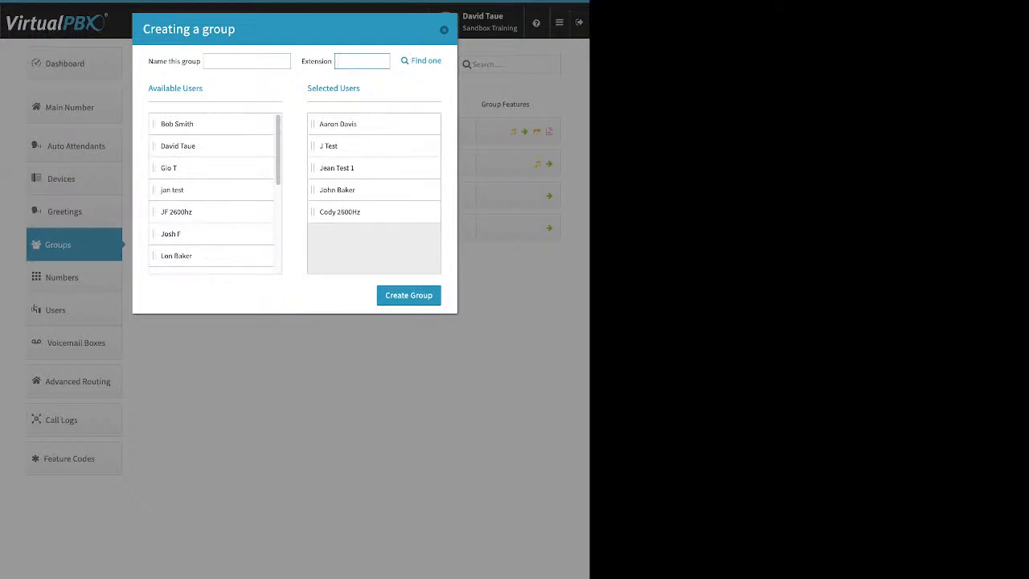
pyautogui.press('Escape')
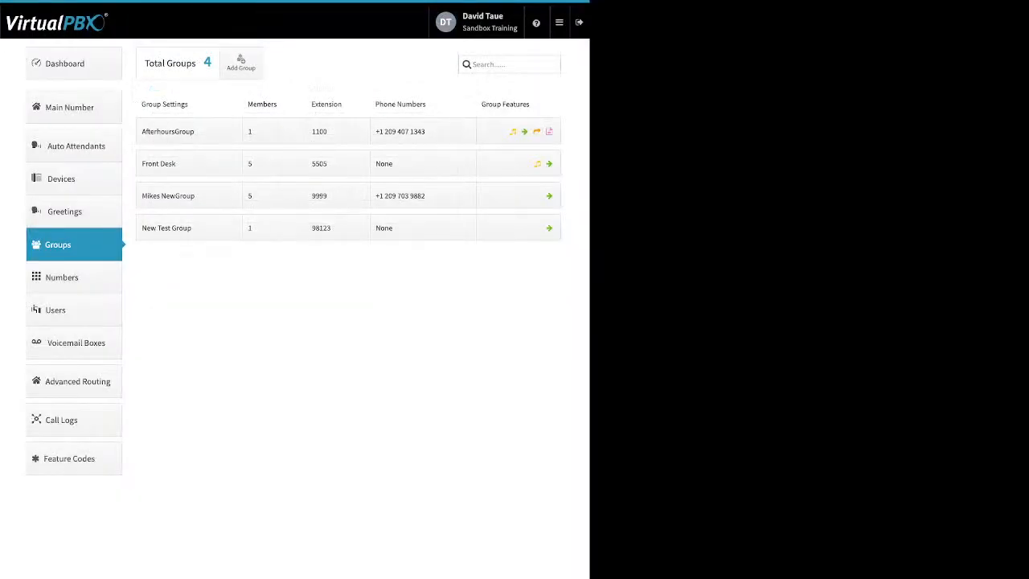
# Examine the Front Desk group's name, raise its group call attempts and return them to 2, and save the group settings
pyautogui.click(180, 163)
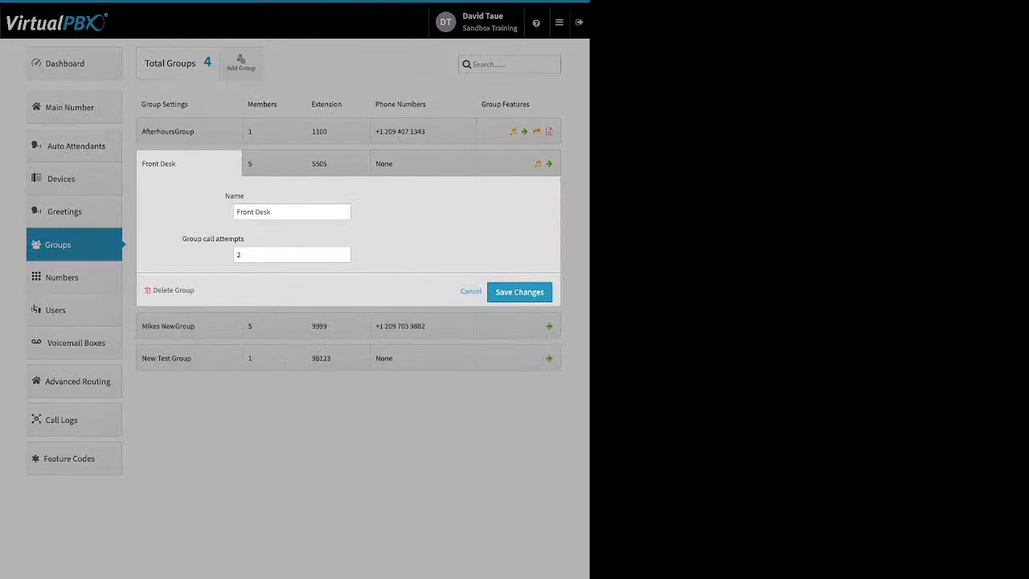
pyautogui.doubleClick(234, 196)
pyautogui.click(291, 255)
pyautogui.moveTo(198, 239); pyautogui.dragTo(243, 239)
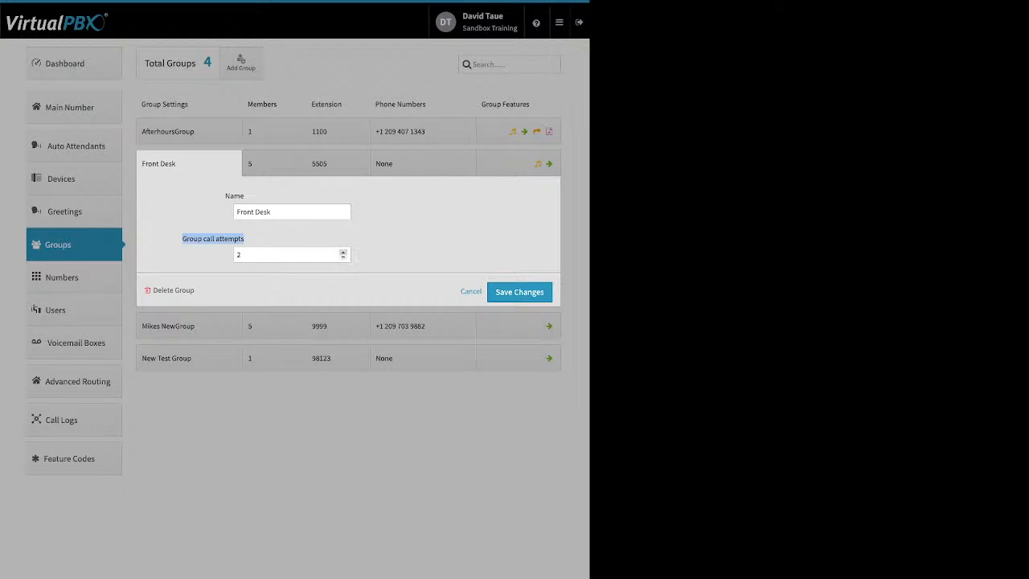
pyautogui.click(343, 251)
pyautogui.click(343, 257)
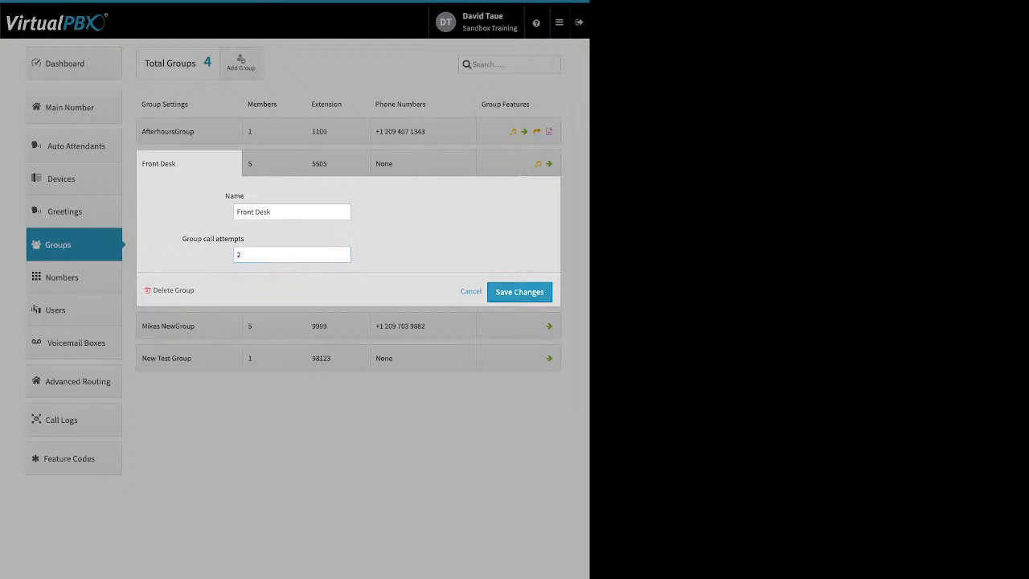
pyautogui.click(515, 293)
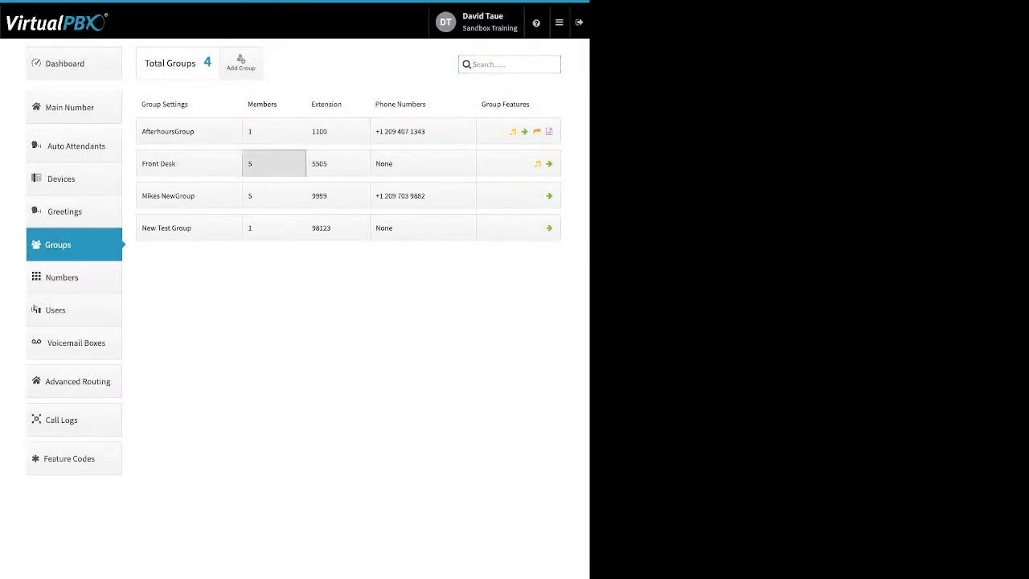
# Reorder Front Desk's members, moving the fifth to first, the first to third and the second to last, and distribute ring times evenly over 240 seconds
pyautogui.click(273, 163)
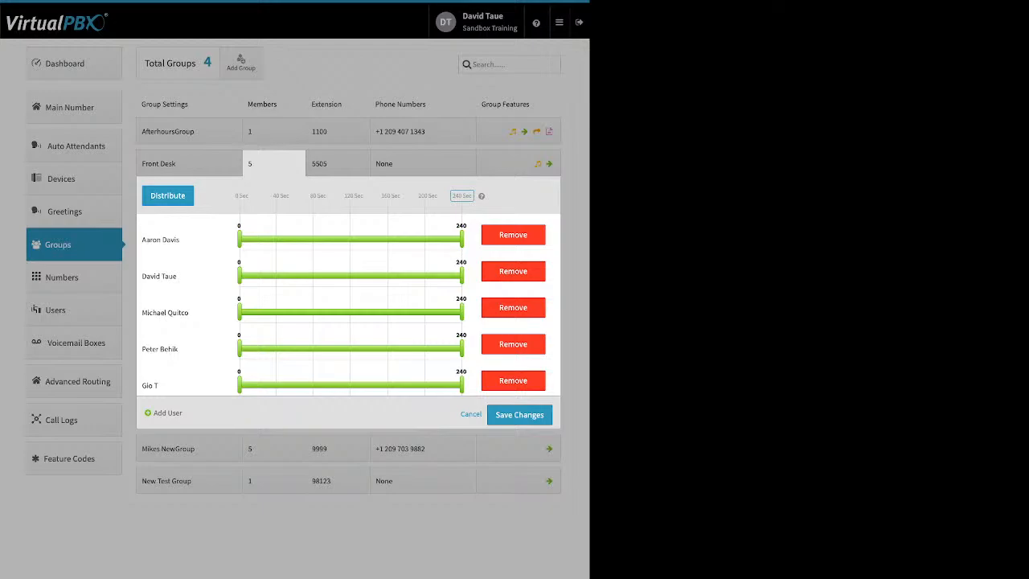
pyautogui.click(462, 196)
pyautogui.click(168, 196)
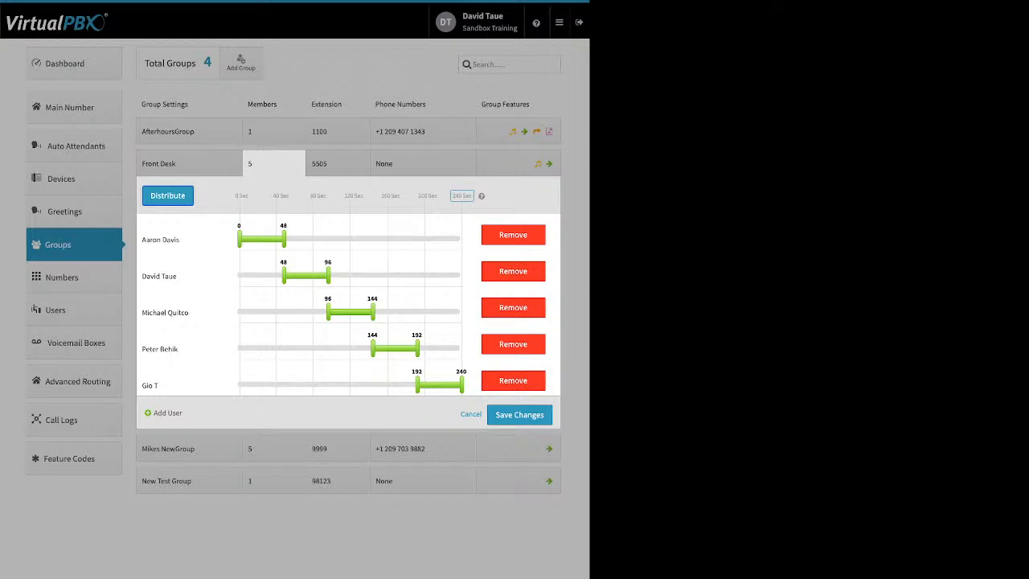
pyautogui.moveTo(169, 385); pyautogui.dragTo(186, 220)
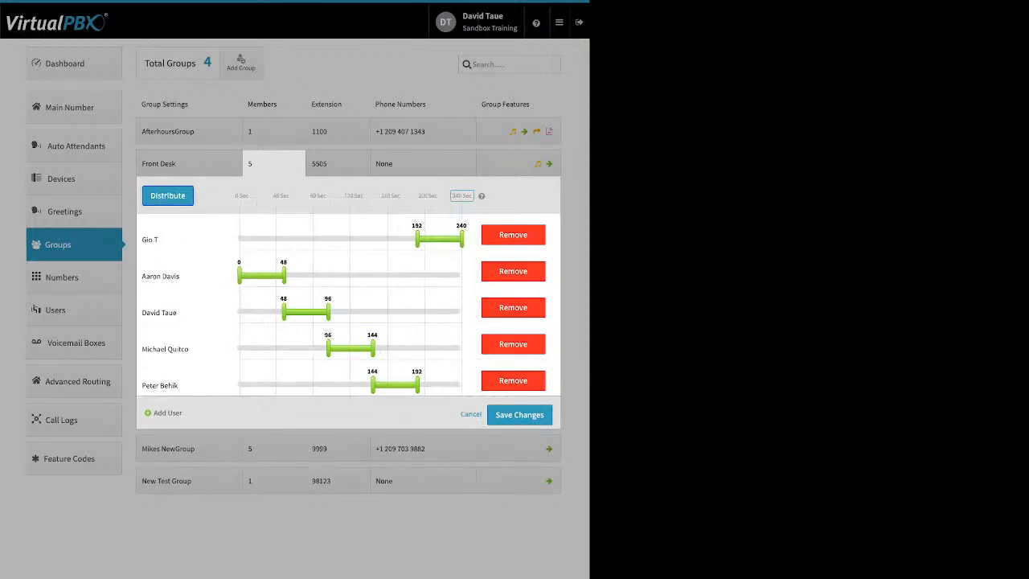
pyautogui.moveTo(161, 276); pyautogui.dragTo(244, 343)
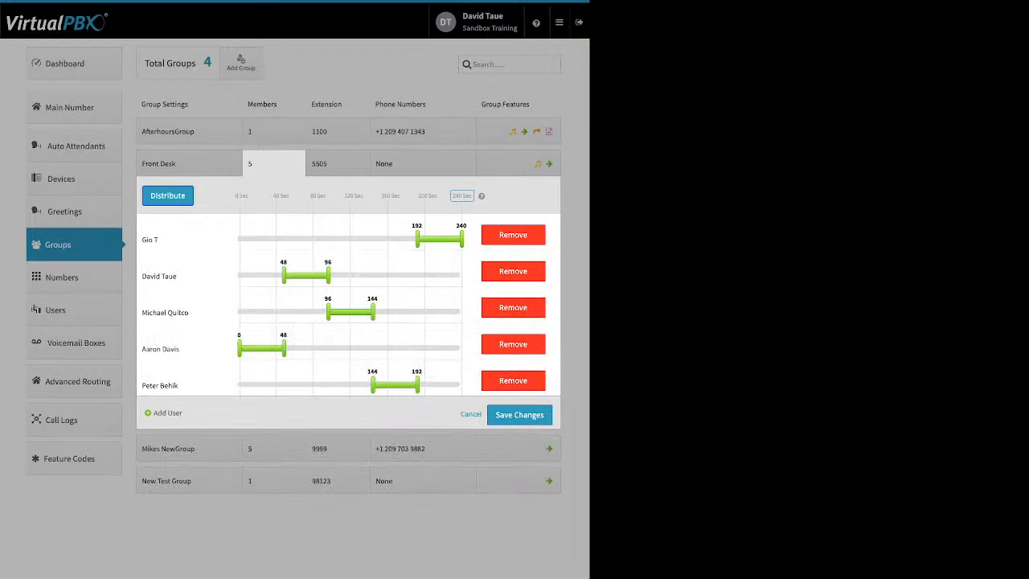
pyautogui.moveTo(284, 275); pyautogui.dragTo(328, 275)
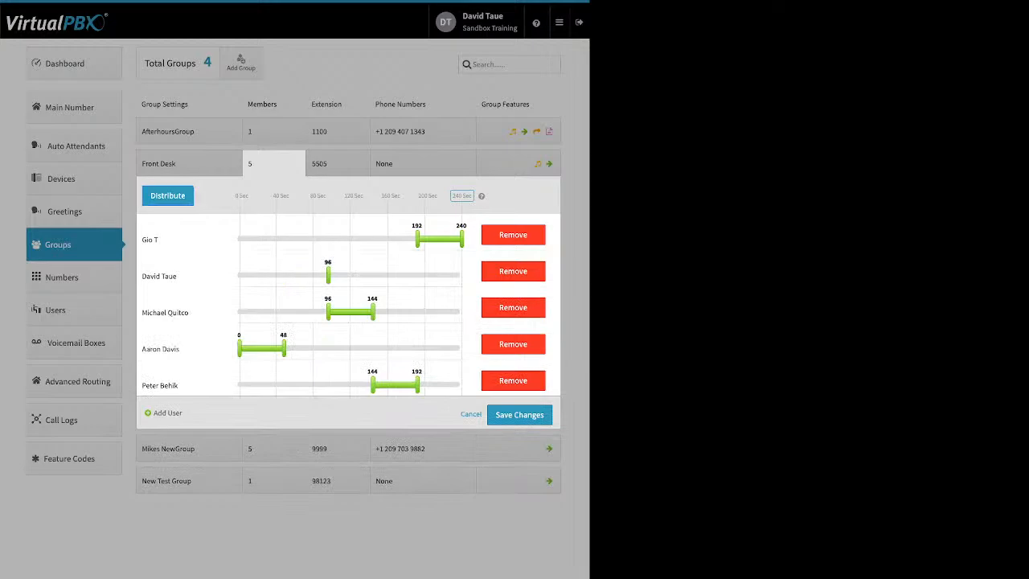
pyautogui.moveTo(160, 275); pyautogui.dragTo(234, 392)
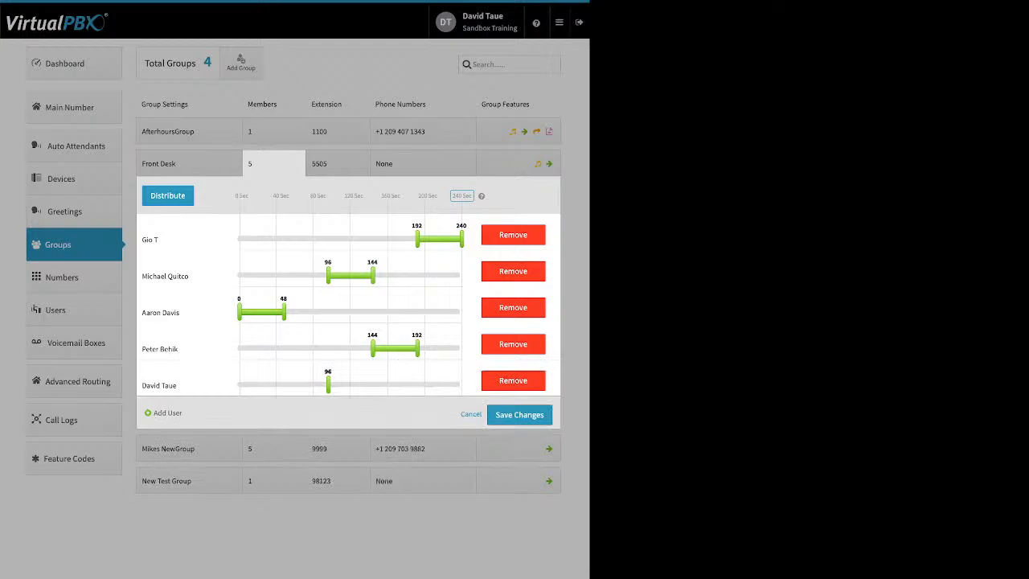
pyautogui.click(168, 195)
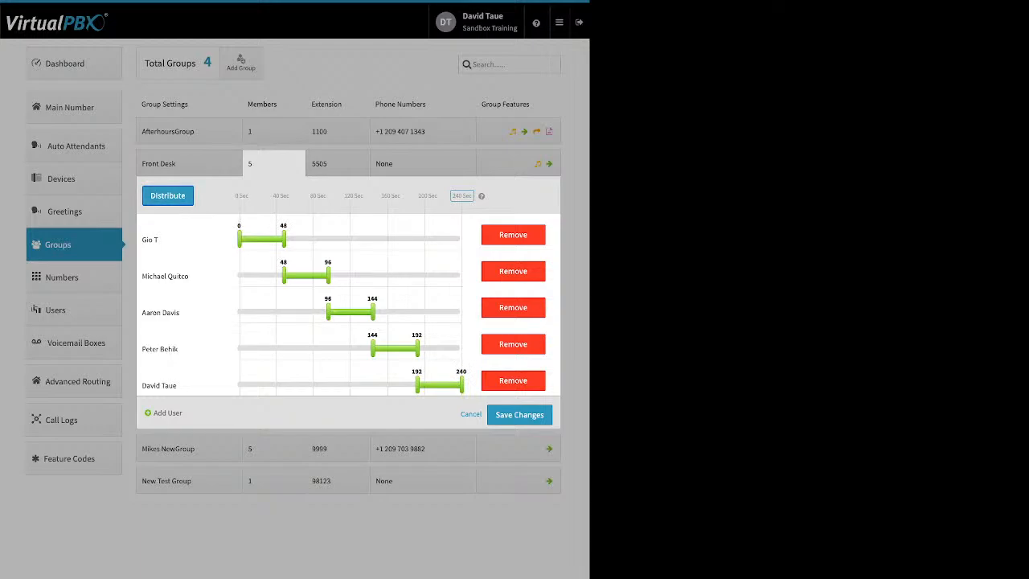
# Set the first Front Desk member's ring window to 0–146 seconds and the second's to 28–120, and start the third's and fourth's earlier
pyautogui.moveTo(284, 238); pyautogui.dragTo(375, 239)
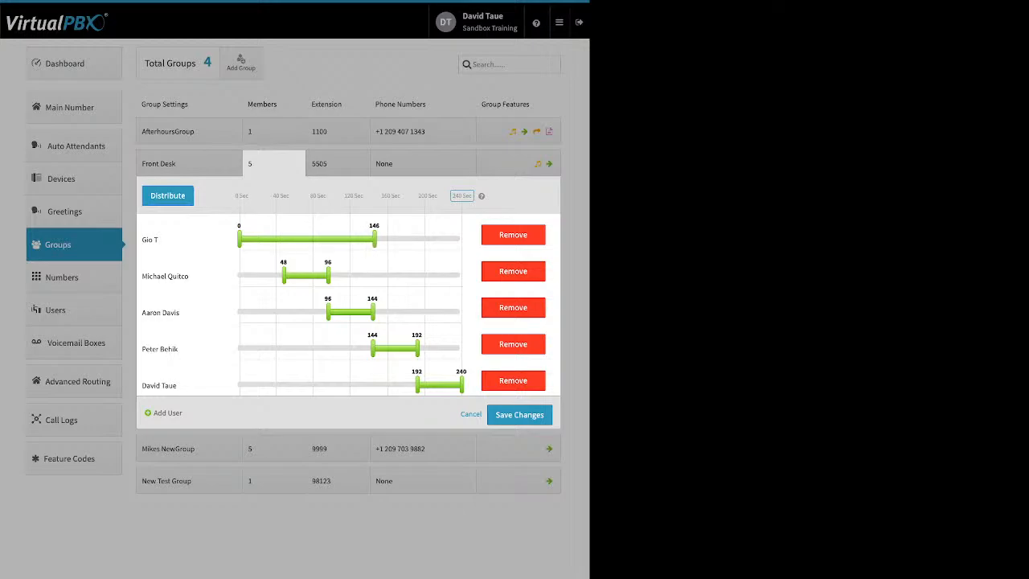
pyautogui.moveTo(283, 275); pyautogui.dragTo(265, 275)
pyautogui.moveTo(328, 275); pyautogui.dragTo(351, 275)
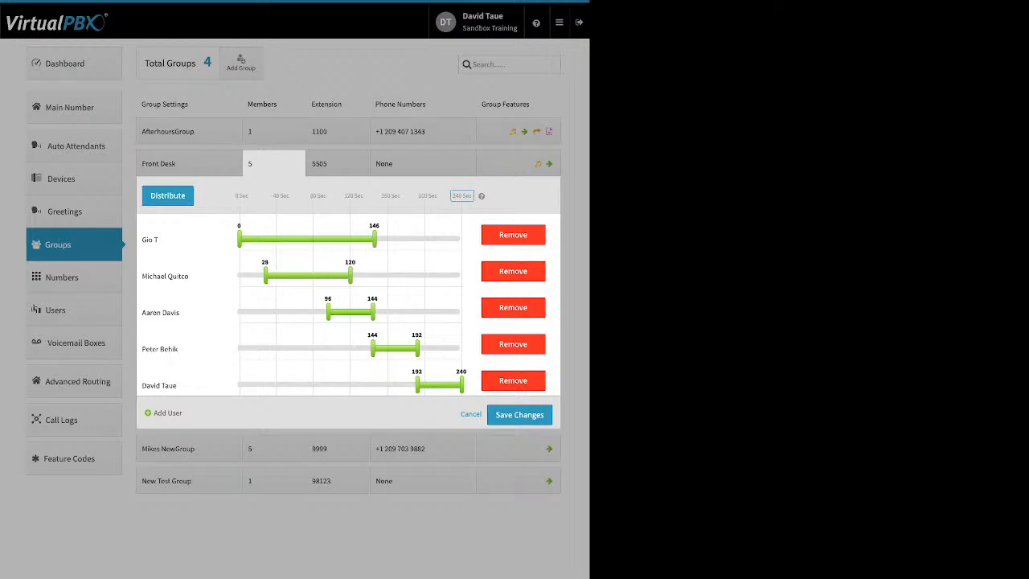
pyautogui.moveTo(328, 311); pyautogui.dragTo(306, 311)
pyautogui.moveTo(373, 347); pyautogui.dragTo(319, 347)
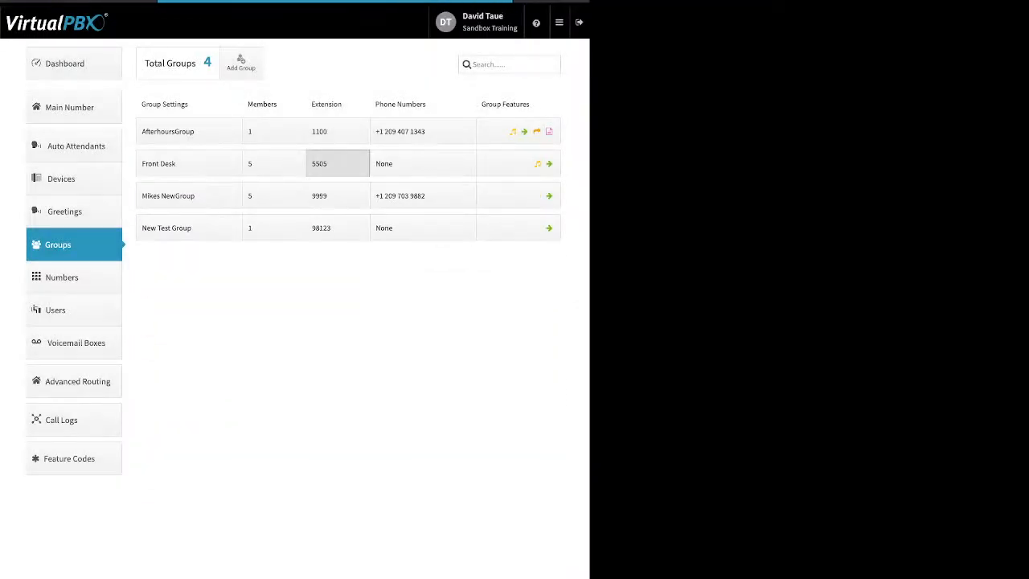
# Examine the Front Desk group's extension and its phone number assignment options, and close them without changes
pyautogui.click(337, 163)
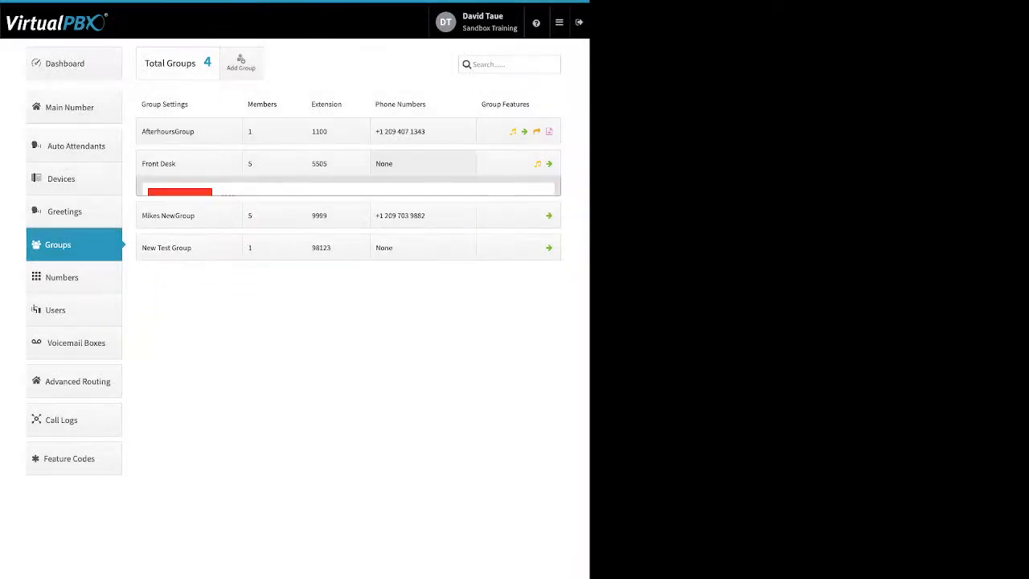
pyautogui.click(422, 163)
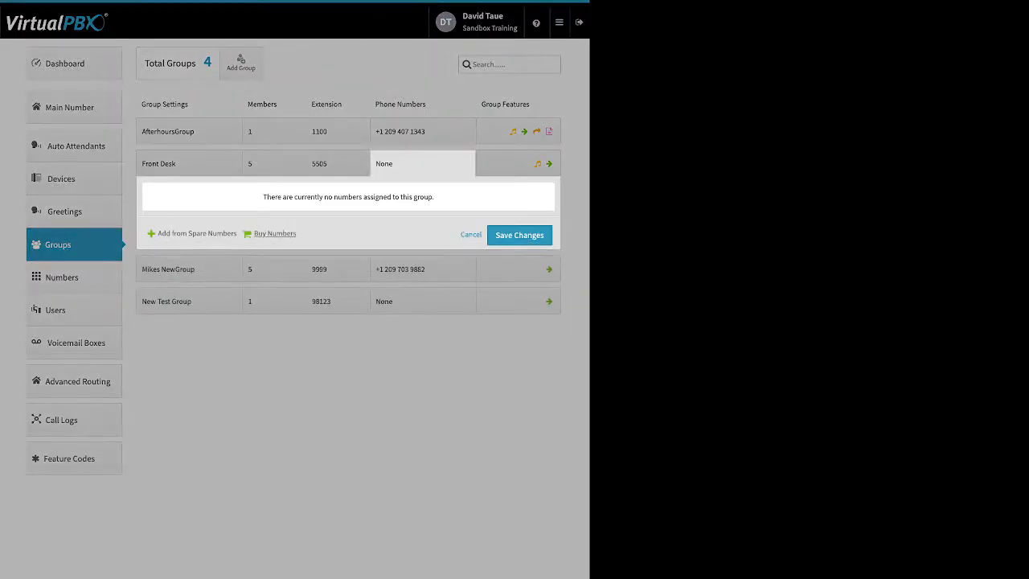
pyautogui.click(422, 163)
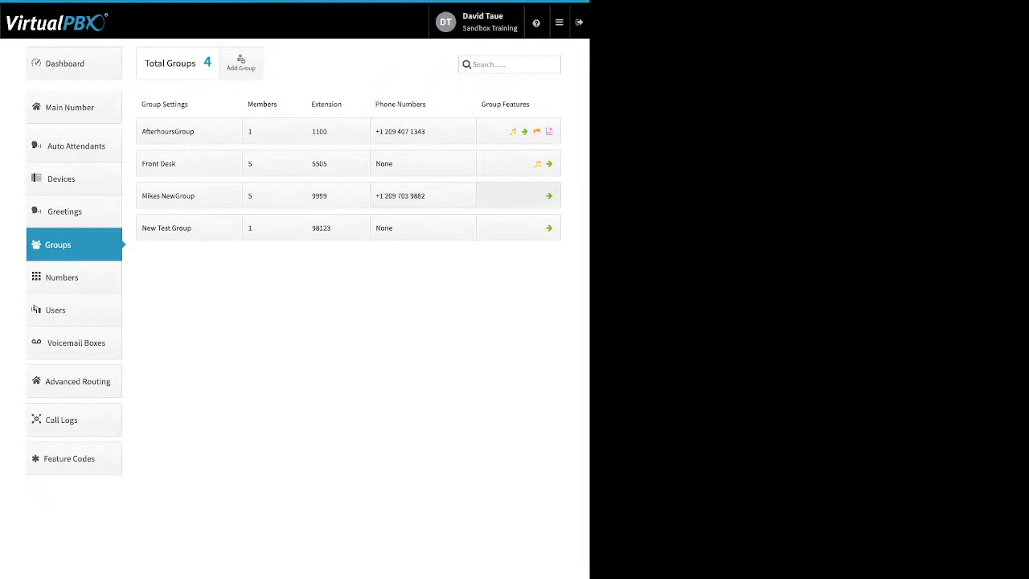
# In AfterhoursGroup's features, examine the Ringback media and its file upload option, and cancel without saving
pyautogui.click(519, 131)
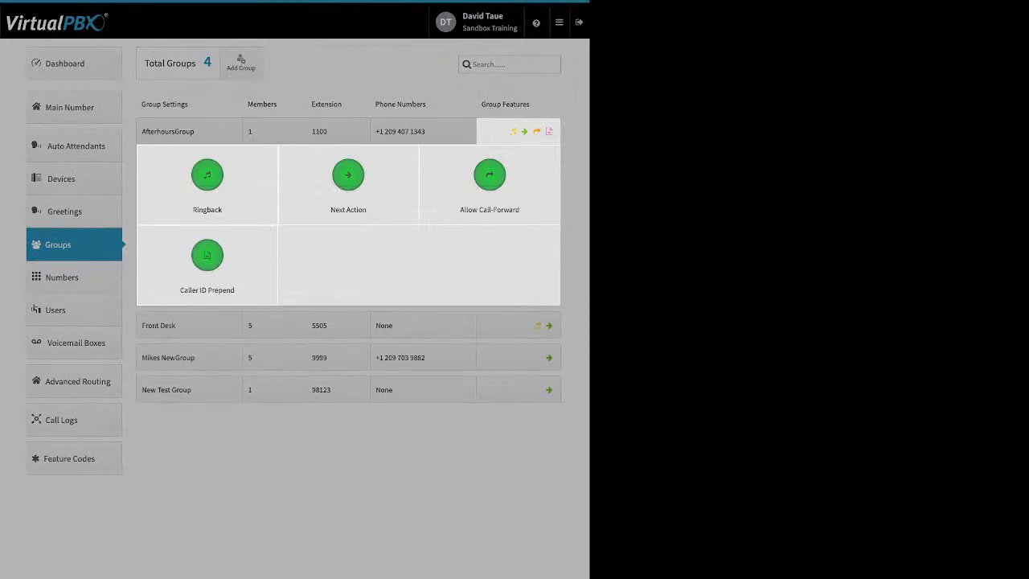
pyautogui.click(208, 175)
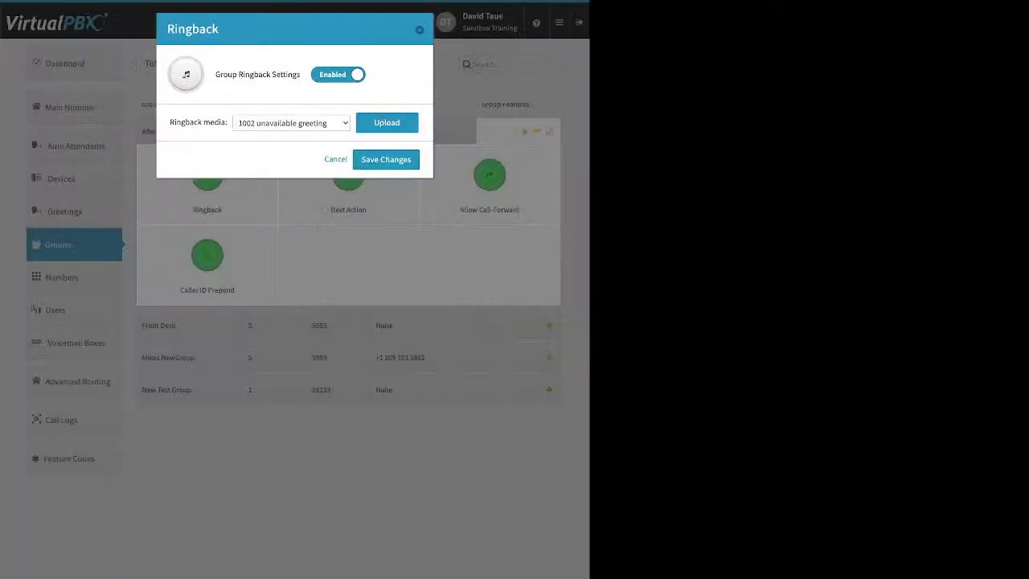
pyautogui.click(386, 123)
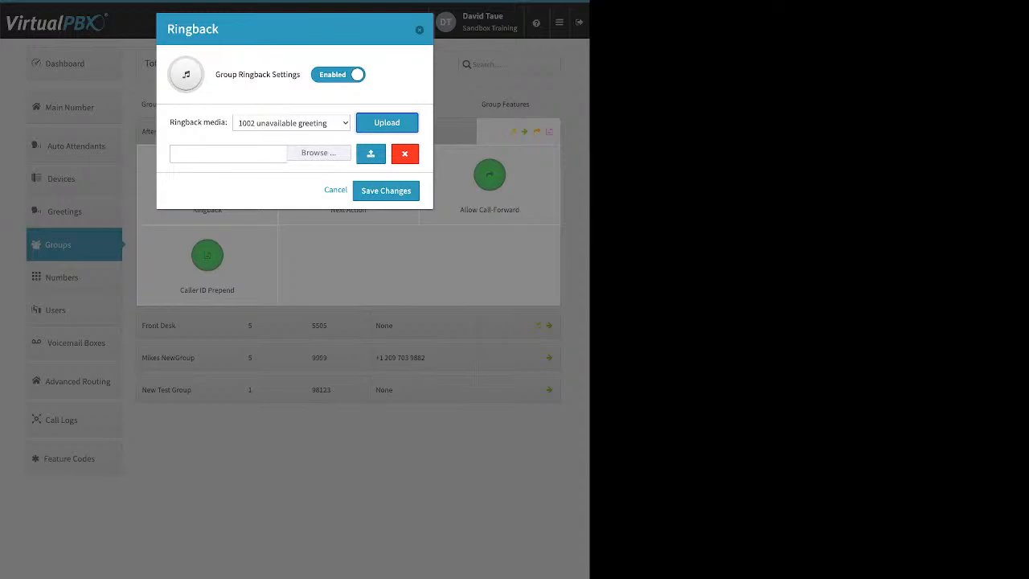
pyautogui.click(336, 189)
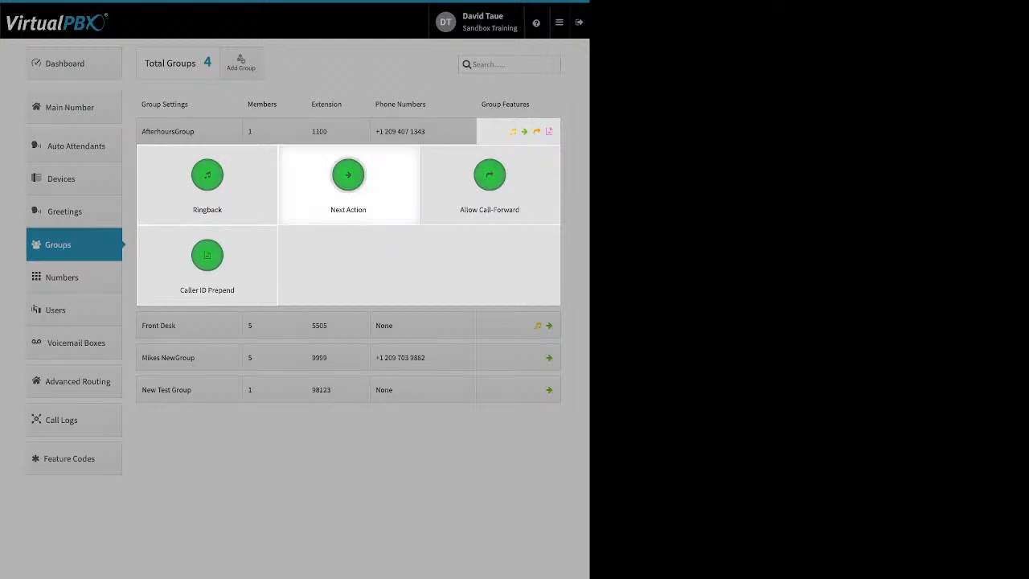
# Set AfterhoursGroup's no-answer next action to forward calls to the user voicemail box three entries above Support Queue VM, and save
pyautogui.click(348, 180)
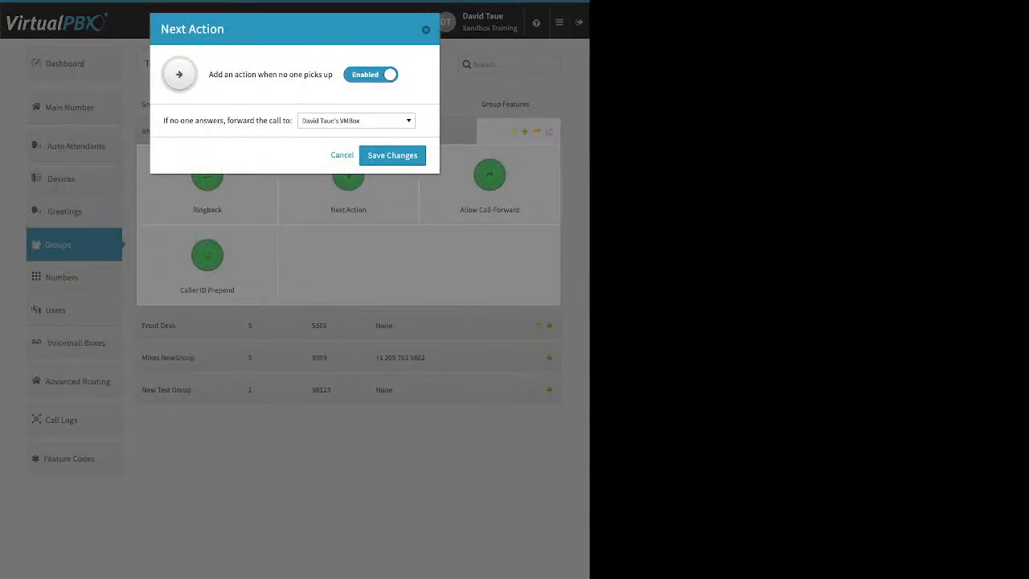
pyautogui.moveTo(246, 74); pyautogui.dragTo(333, 74)
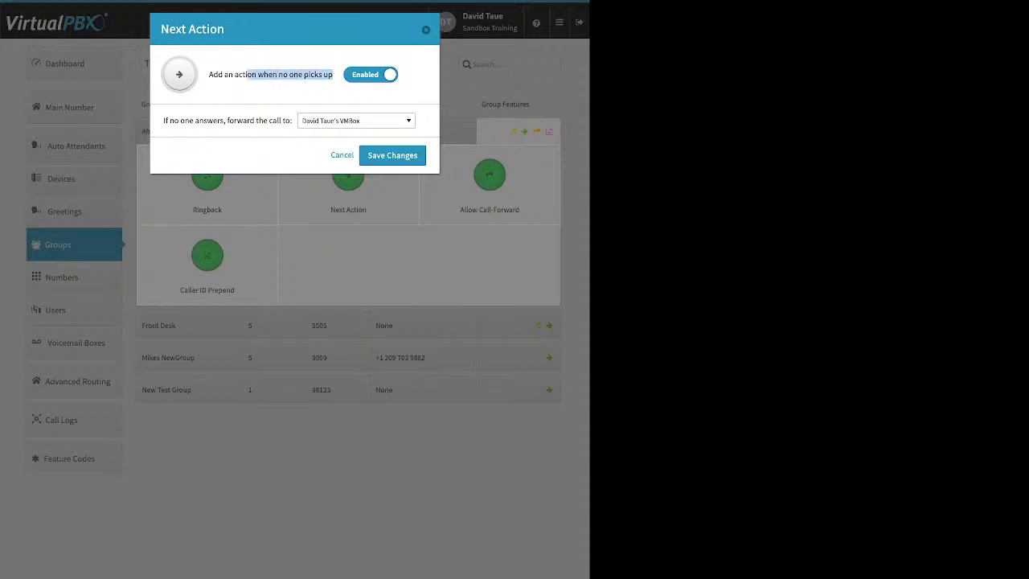
pyautogui.moveTo(163, 120); pyautogui.dragTo(292, 121)
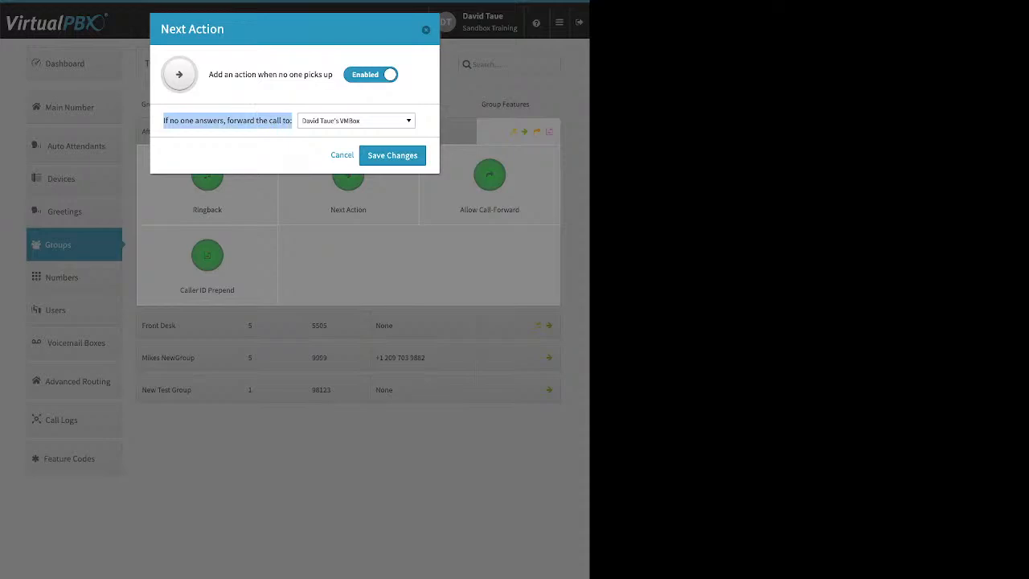
pyautogui.click(356, 120)
pyautogui.scroll(6, 352, 242)
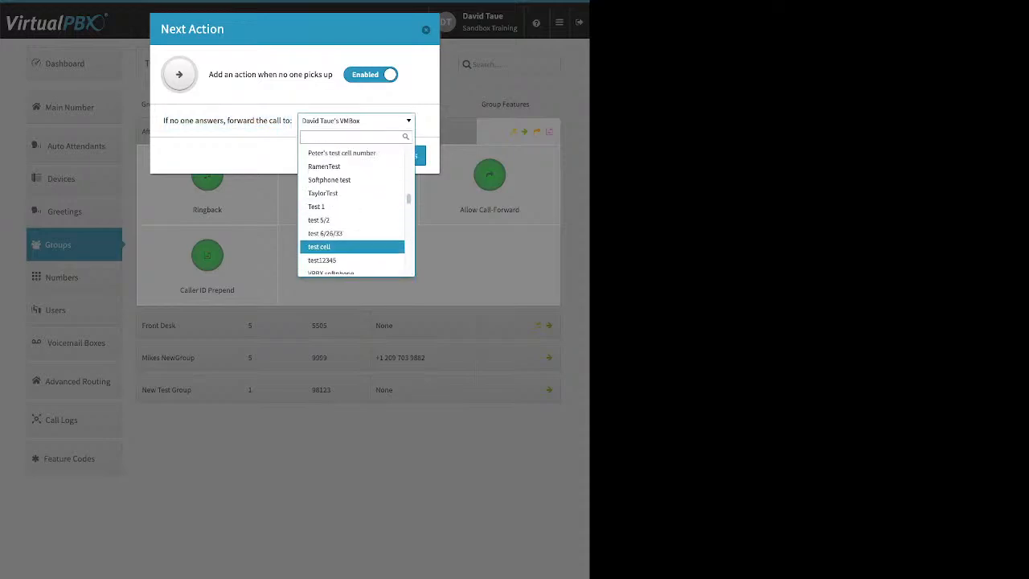
pyautogui.scroll(8, 352, 239)
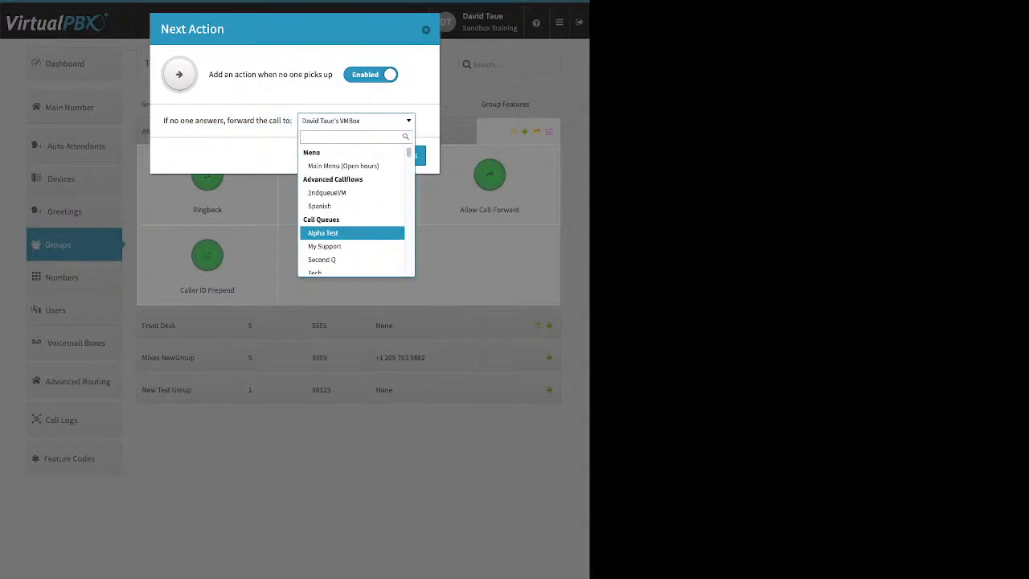
pyautogui.scroll(-3, 352, 225)
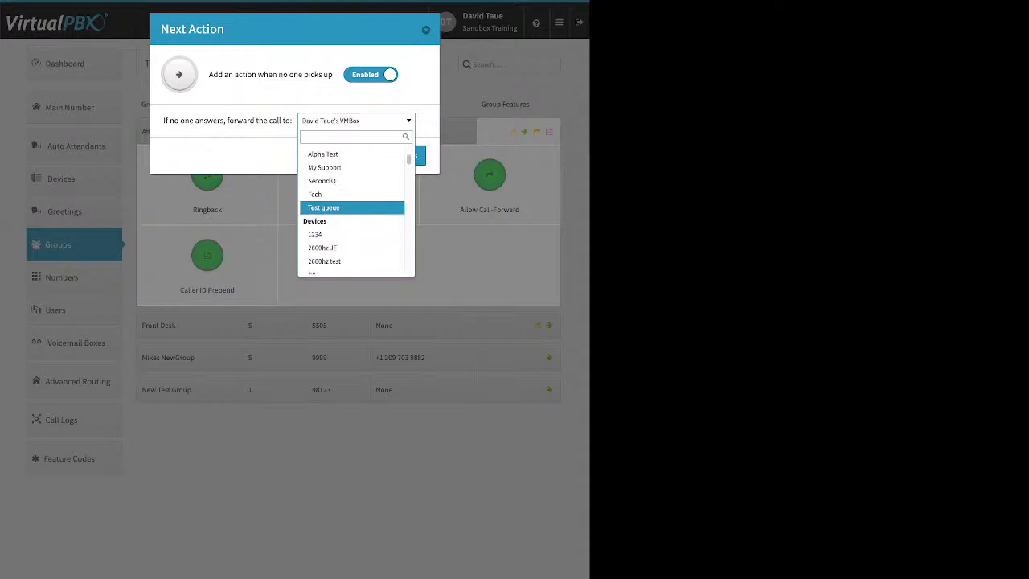
pyautogui.scroll(-1, 352, 205)
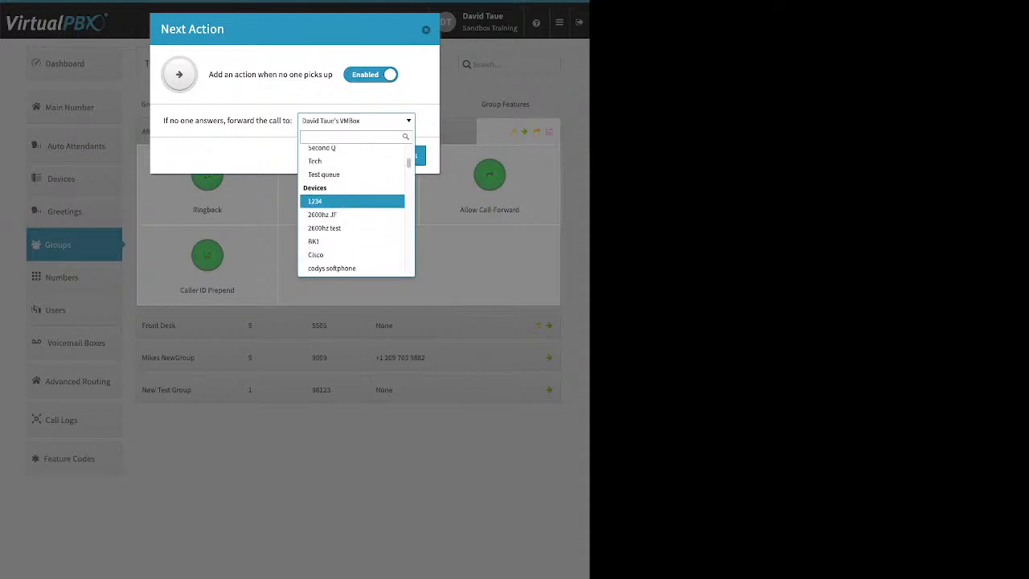
pyautogui.scroll(-7, 352, 205)
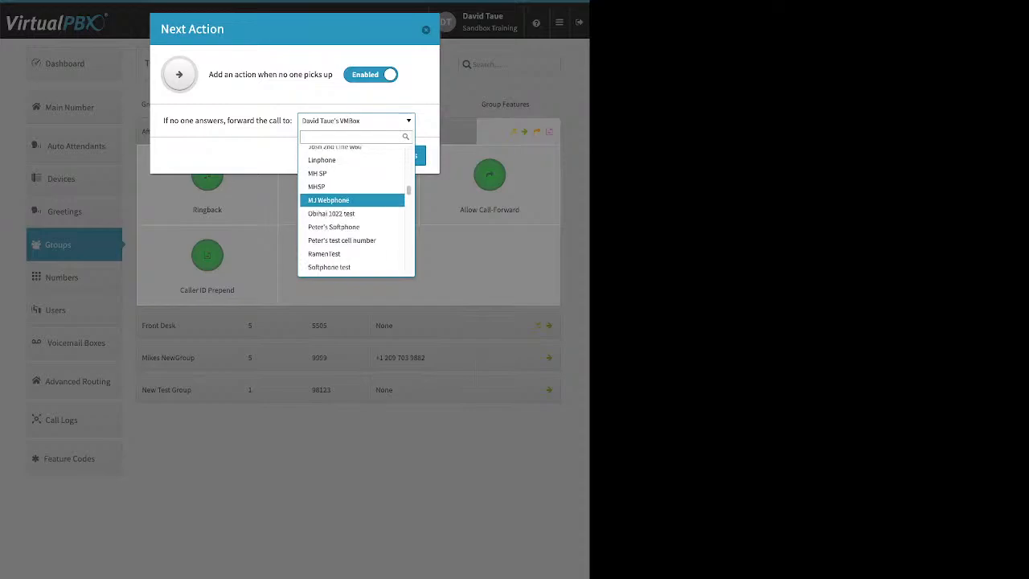
pyautogui.scroll(-5, 352, 204)
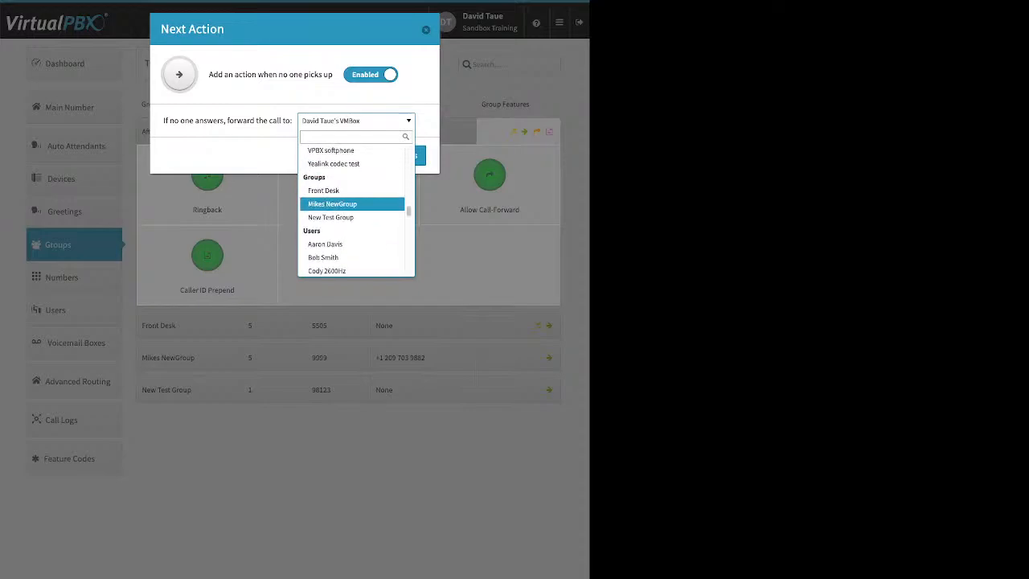
pyautogui.scroll(-1, 352, 205)
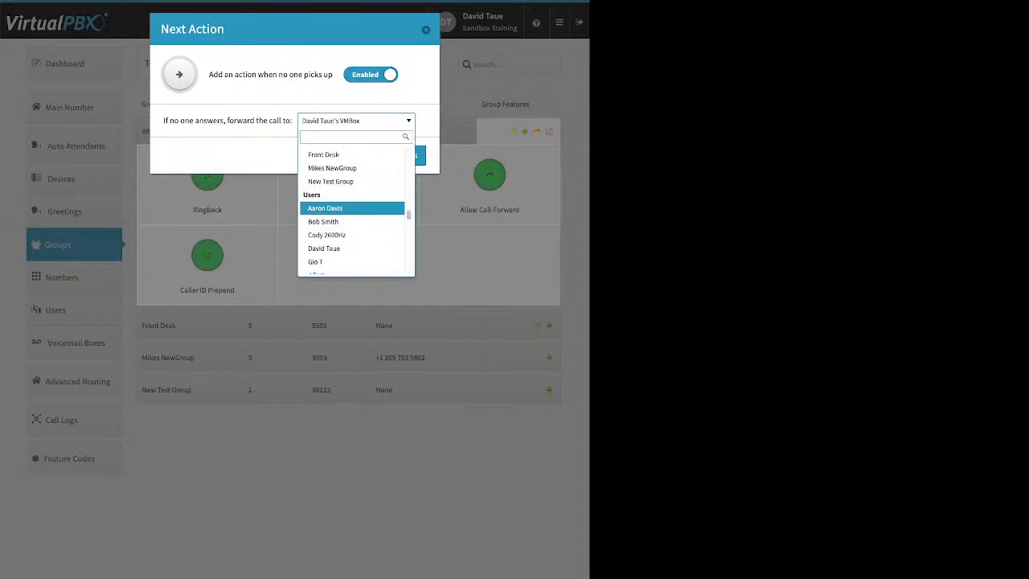
pyautogui.scroll(-12, 352, 205)
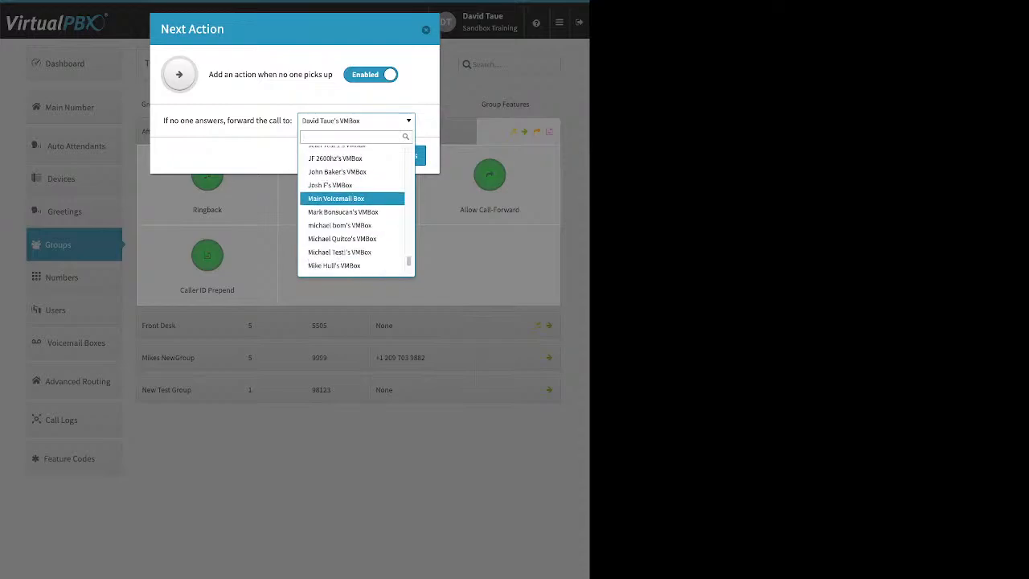
pyautogui.scroll(-2, 352, 205)
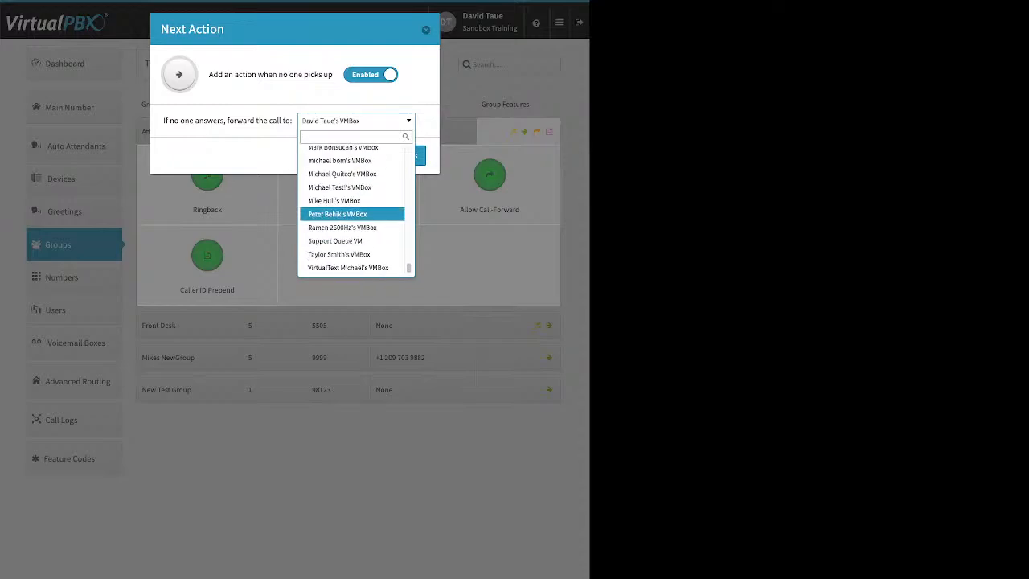
pyautogui.click(334, 200)
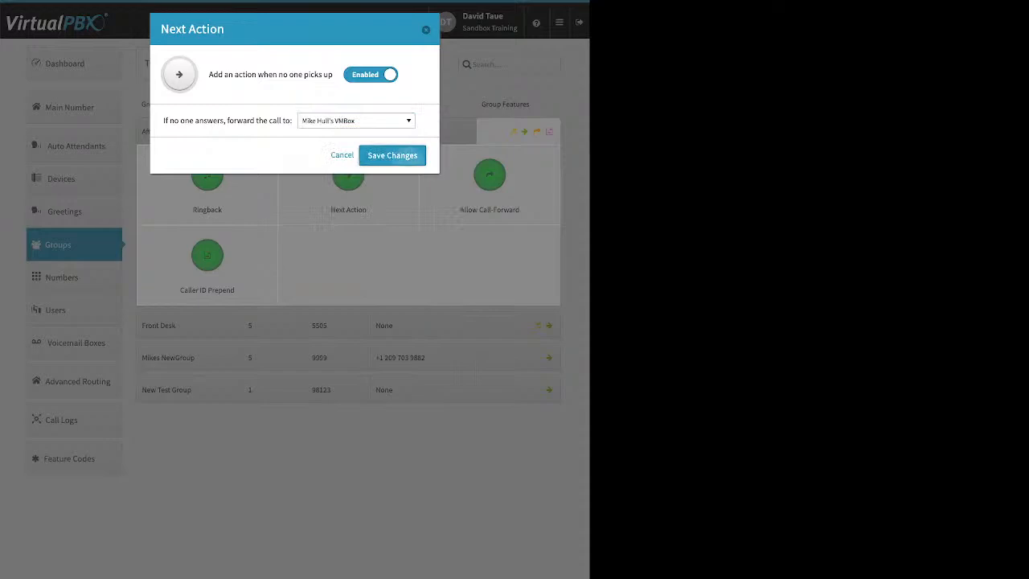
pyautogui.click(404, 155)
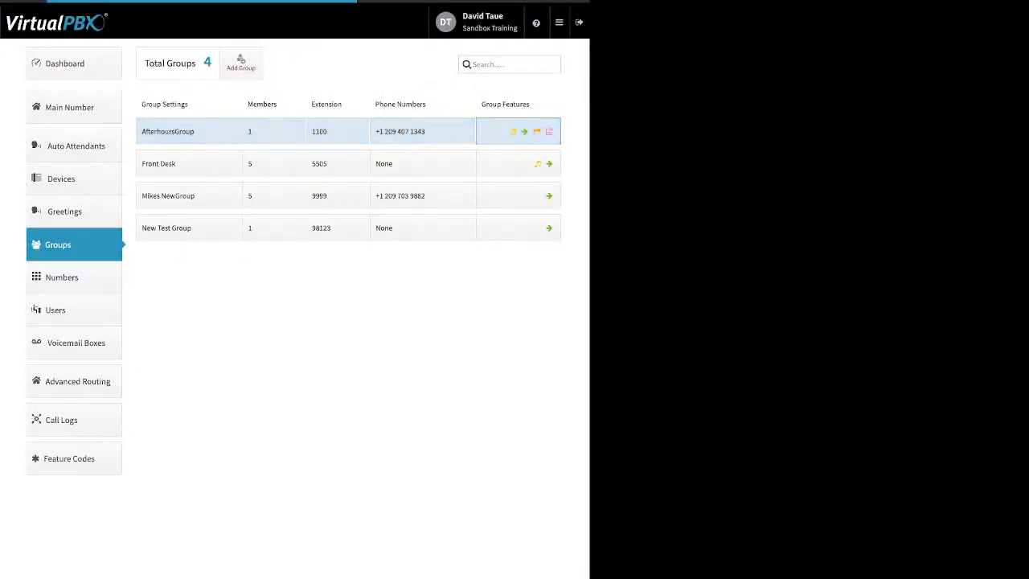
# Examine AfterhoursGroup's Allow Call-Forward feature and leave it without saving
pyautogui.click(518, 132)
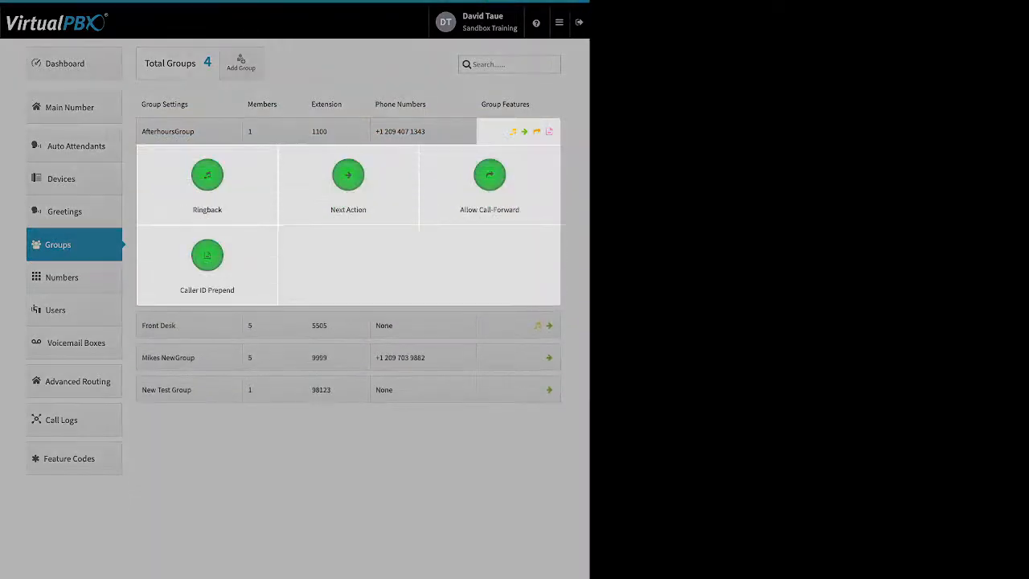
pyautogui.click(489, 174)
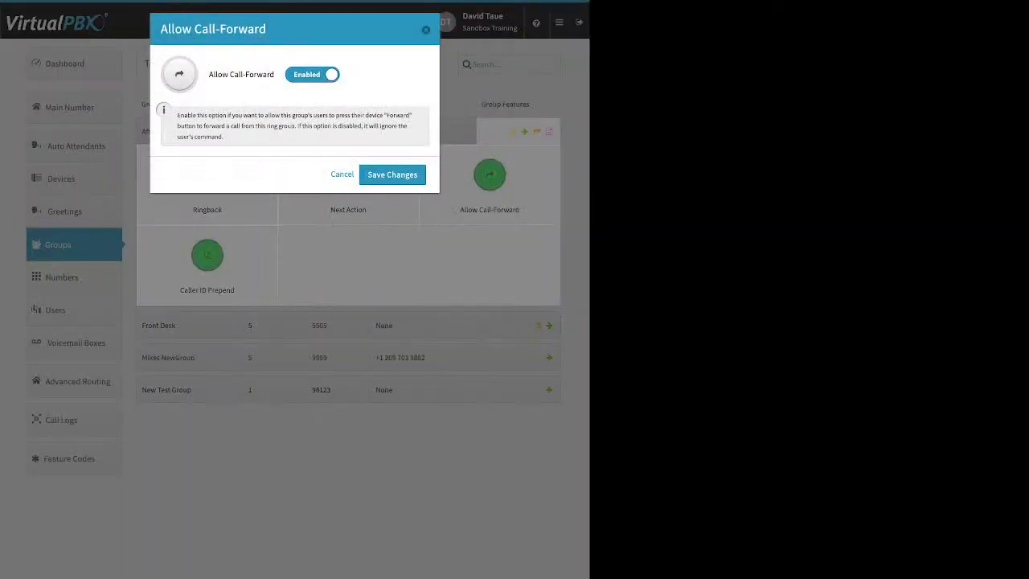
pyautogui.click(341, 175)
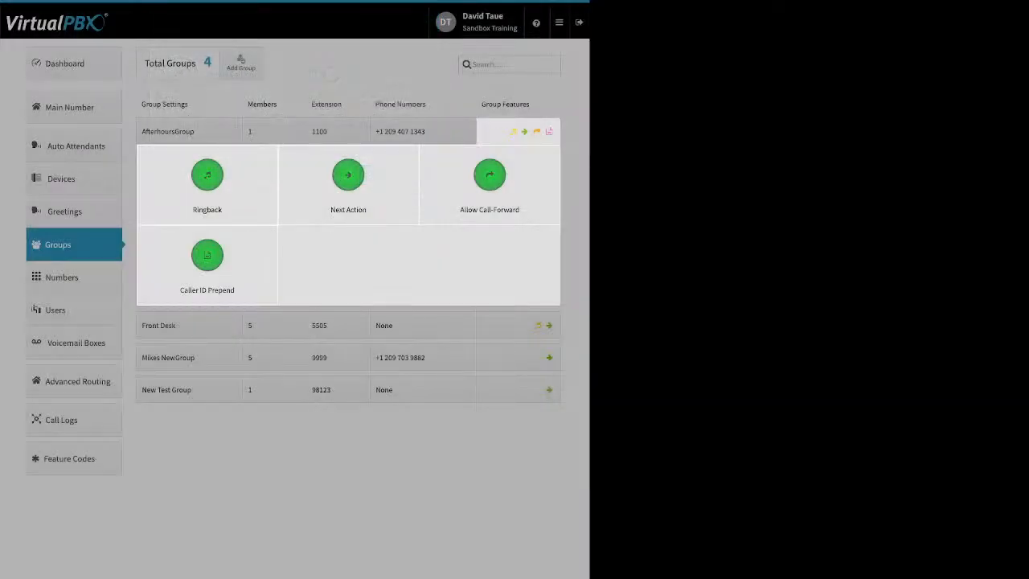
# Examine AfterhoursGroup's Caller ID Prepend name and number prefixes, and close the group's features without saving
pyautogui.click(207, 256)
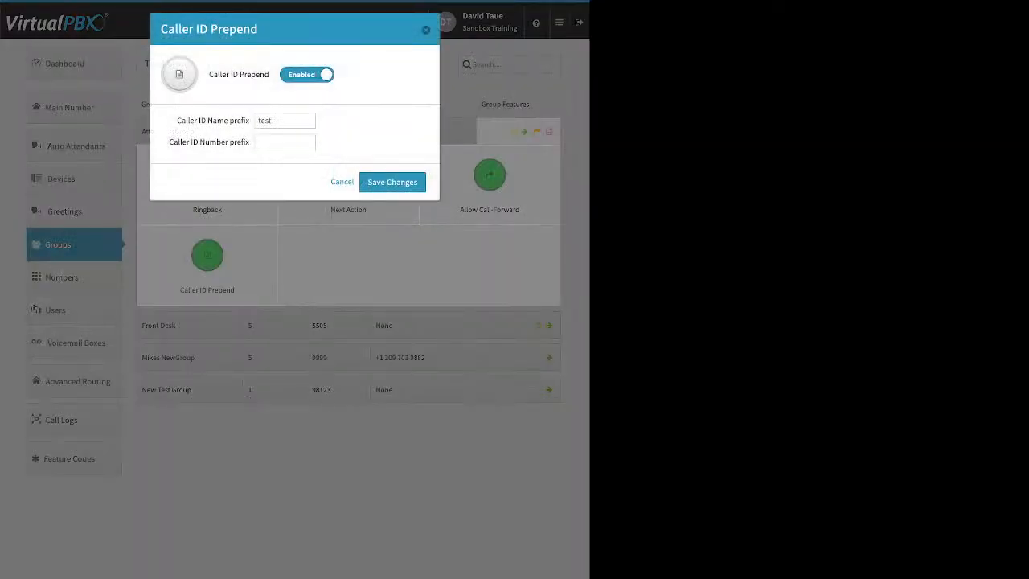
pyautogui.moveTo(177, 120); pyautogui.dragTo(245, 121)
pyautogui.moveTo(168, 141); pyautogui.dragTo(231, 142)
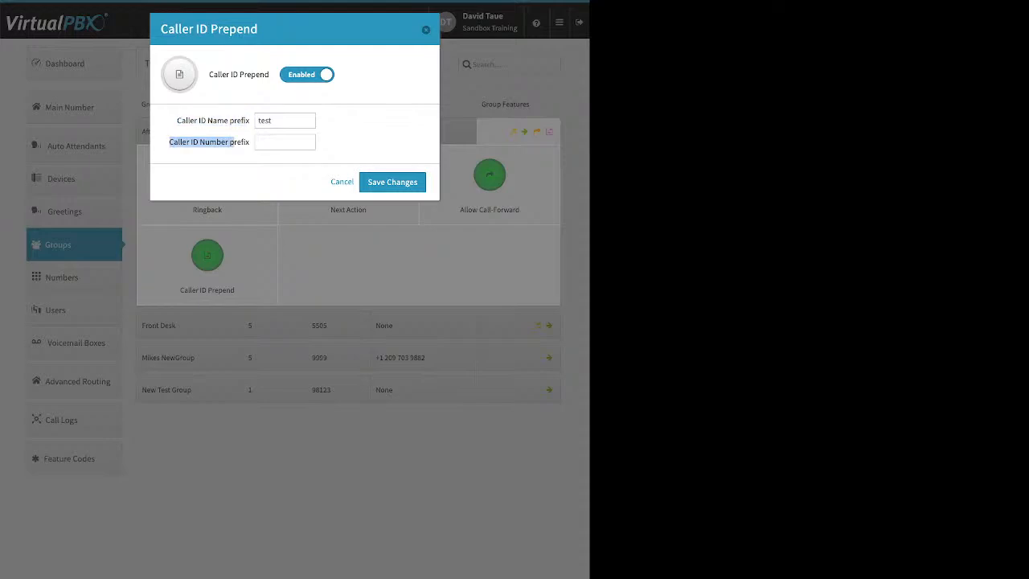
pyautogui.click(341, 183)
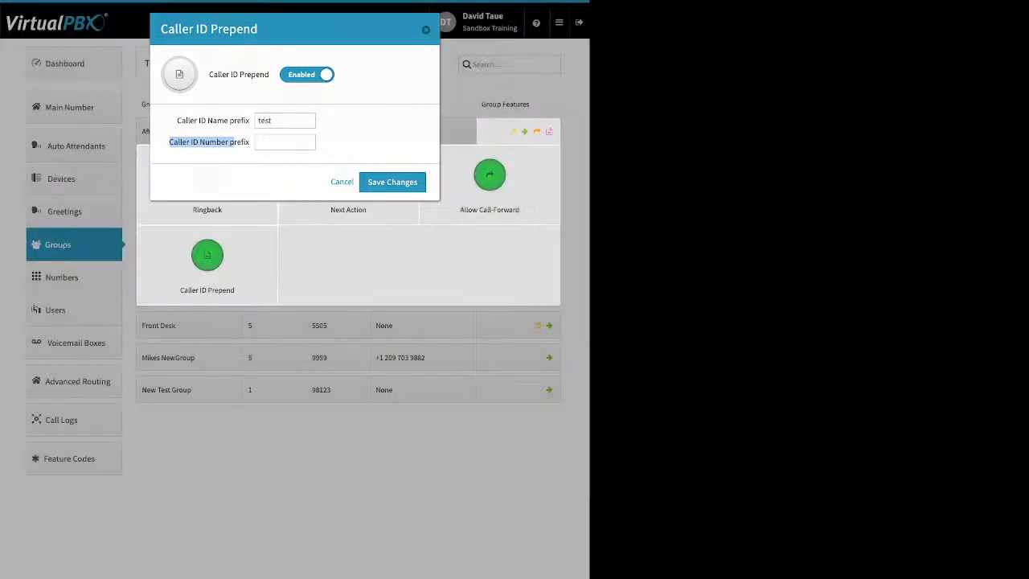
pyautogui.click(282, 345)
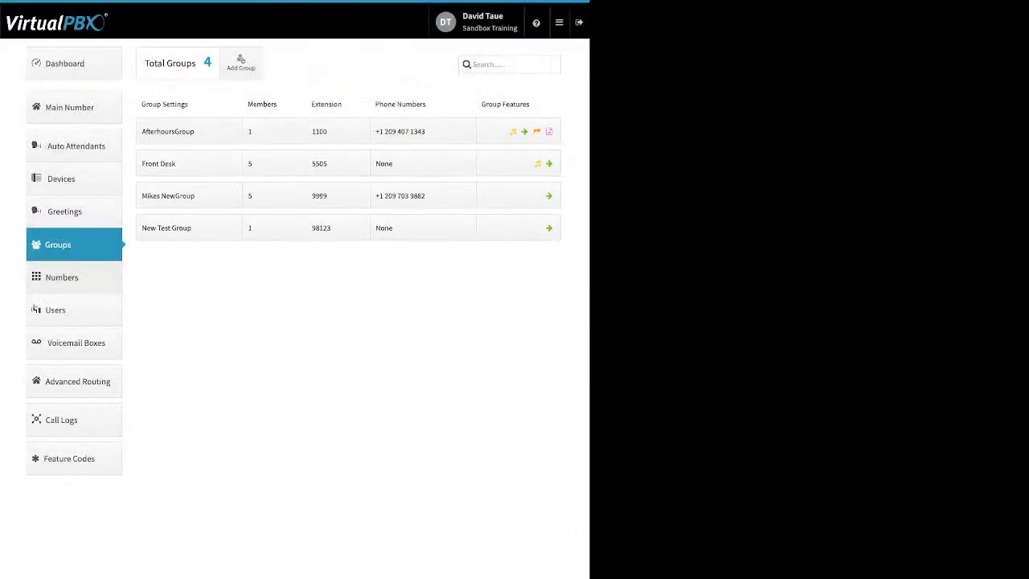
# Show the account's numbers in use and examine the options available for the first number assigned to Callflows
pyautogui.click(62, 277)
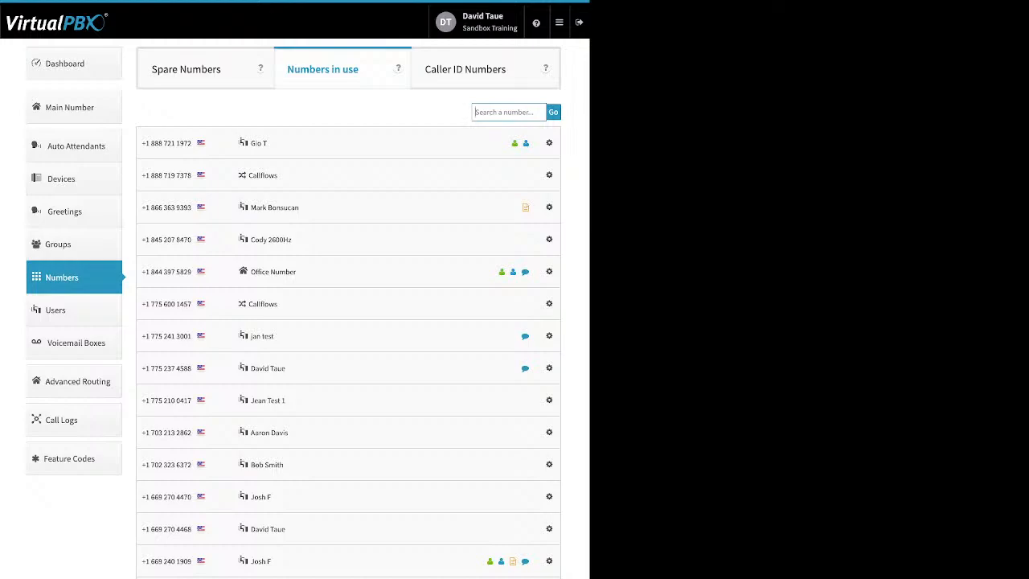
pyautogui.click(549, 175)
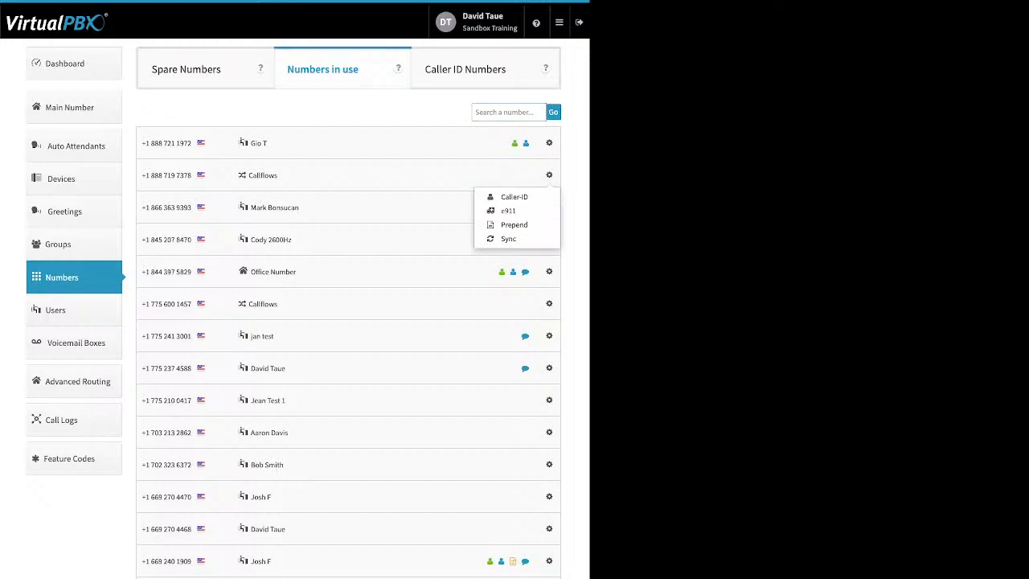
pyautogui.press('Escape')
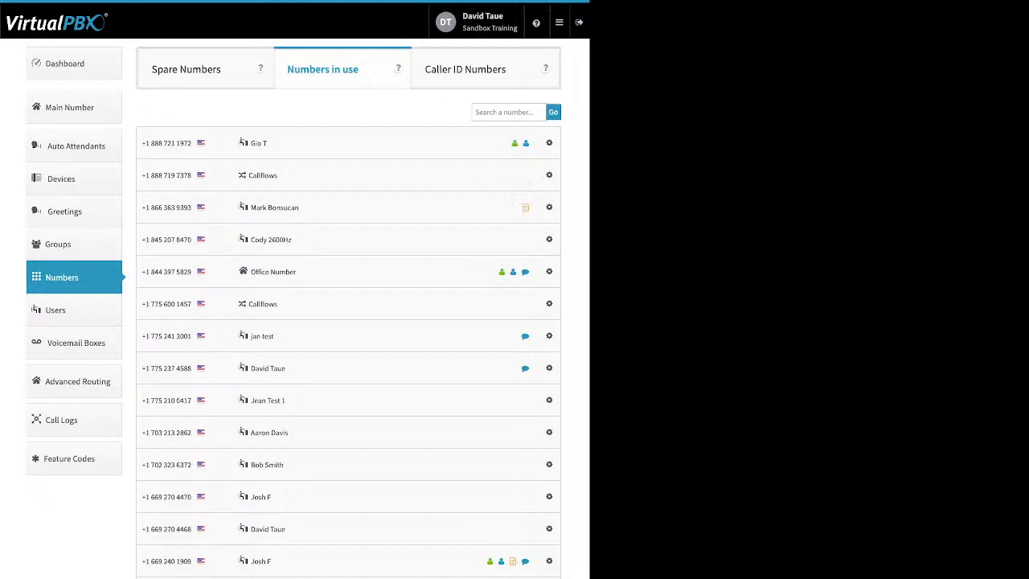
# Delete the first two numbers from the list of spare numbers
pyautogui.click(186, 69)
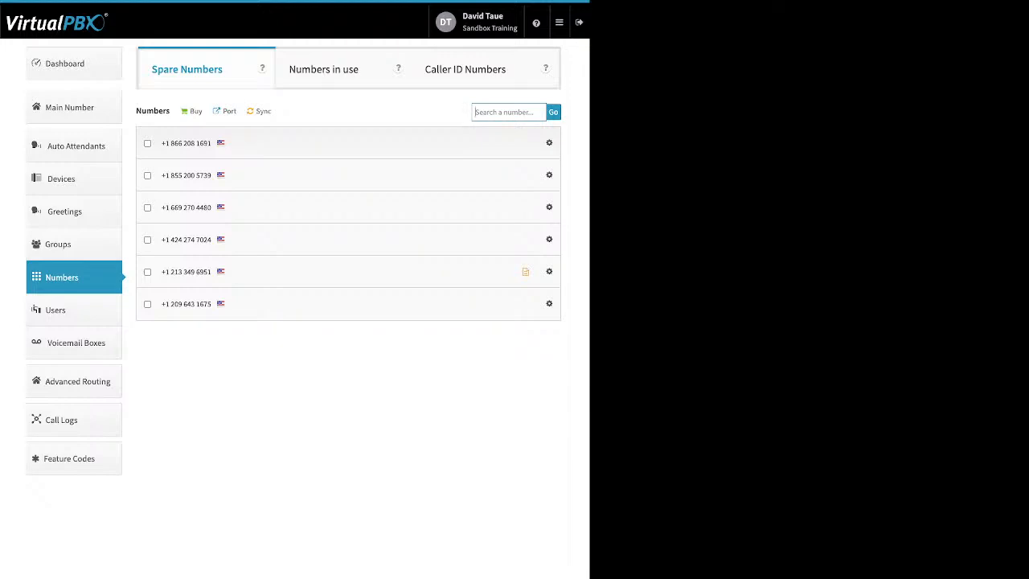
pyautogui.click(147, 143)
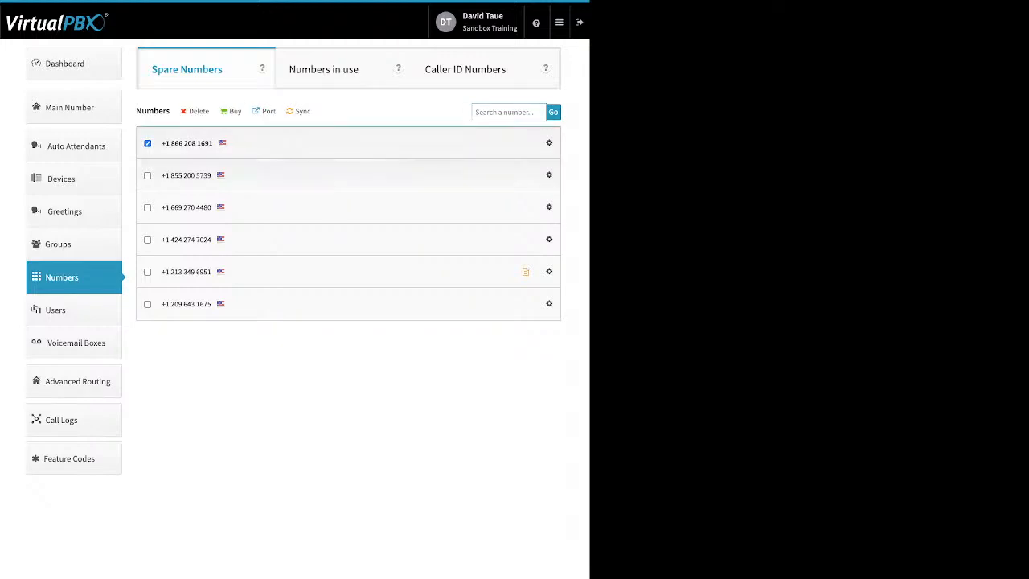
pyautogui.click(147, 175)
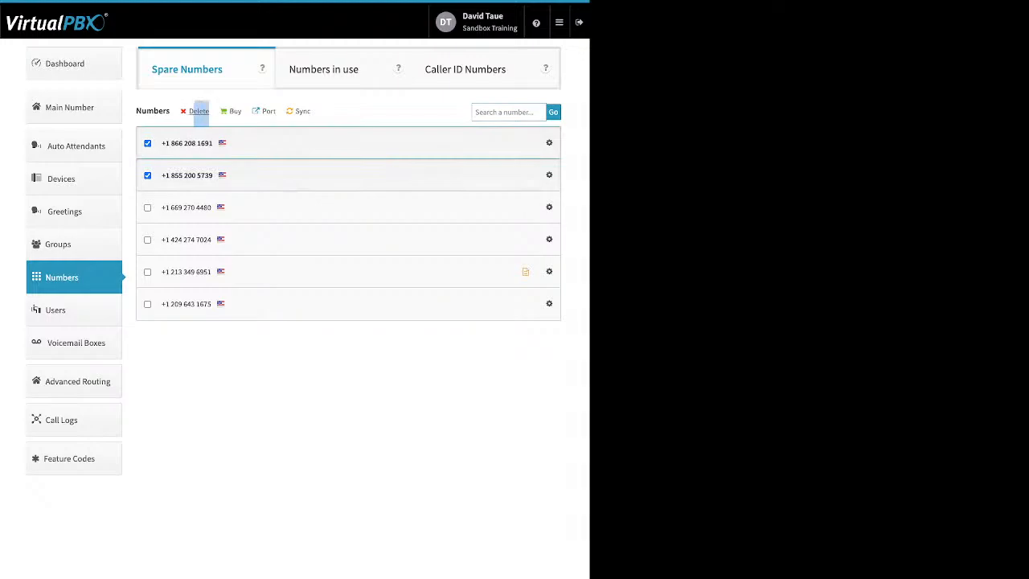
pyautogui.click(198, 111)
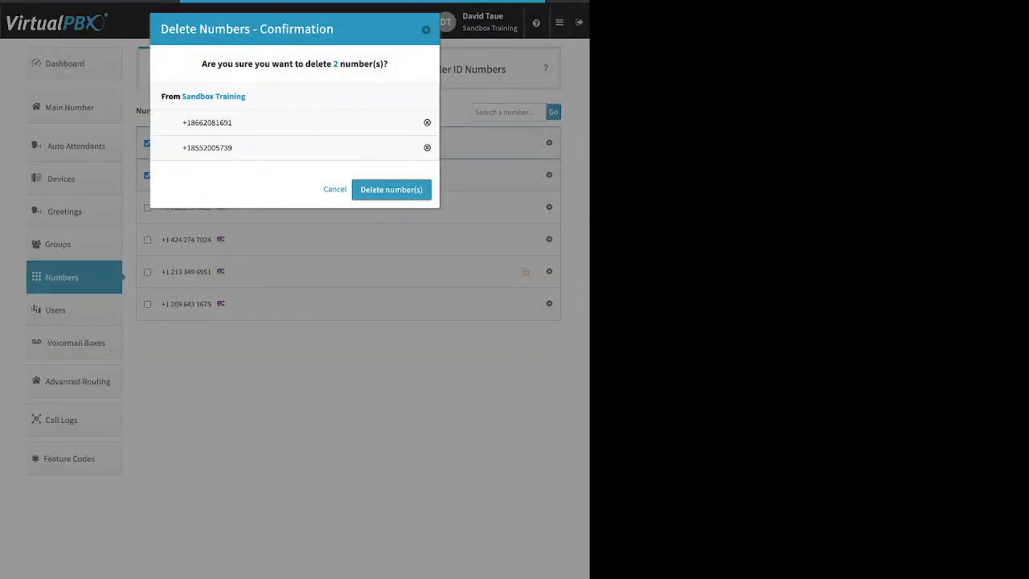
pyautogui.click(294, 310)
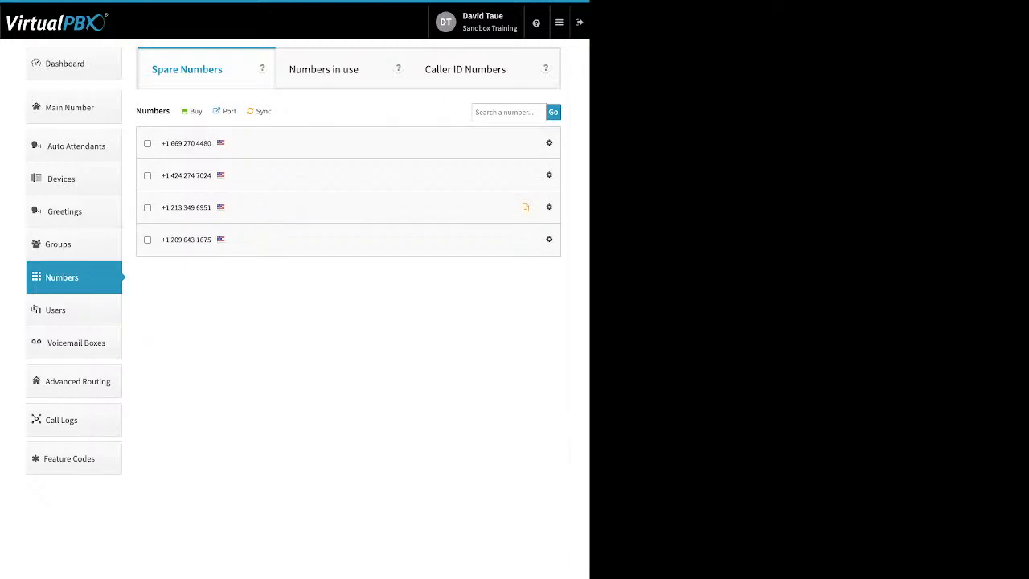
# Start a port request named test for U.S. Toll-free Numbers, check the recent bill verification requirement, and cancel the request
pyautogui.click(229, 111)
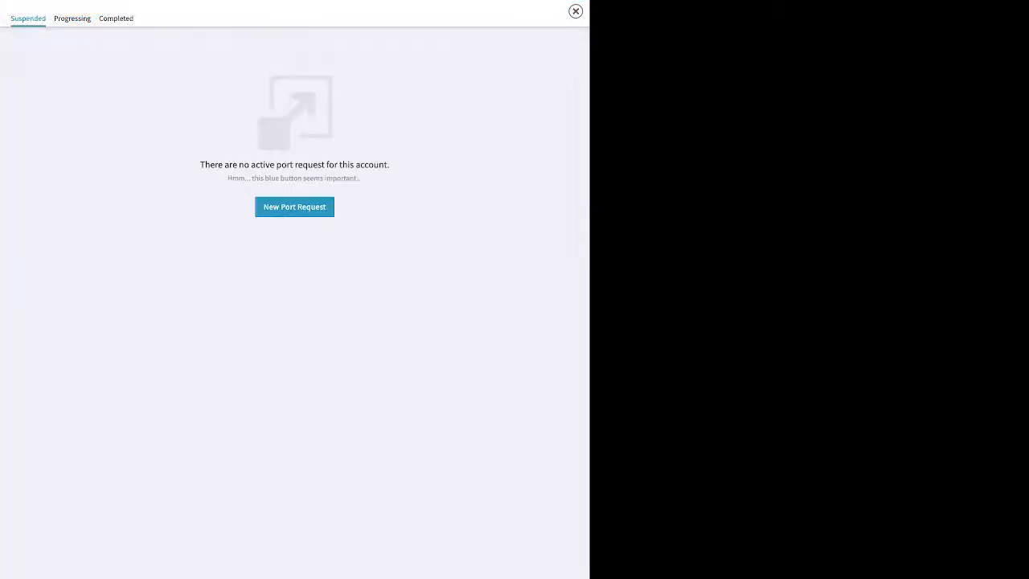
pyautogui.click(294, 208)
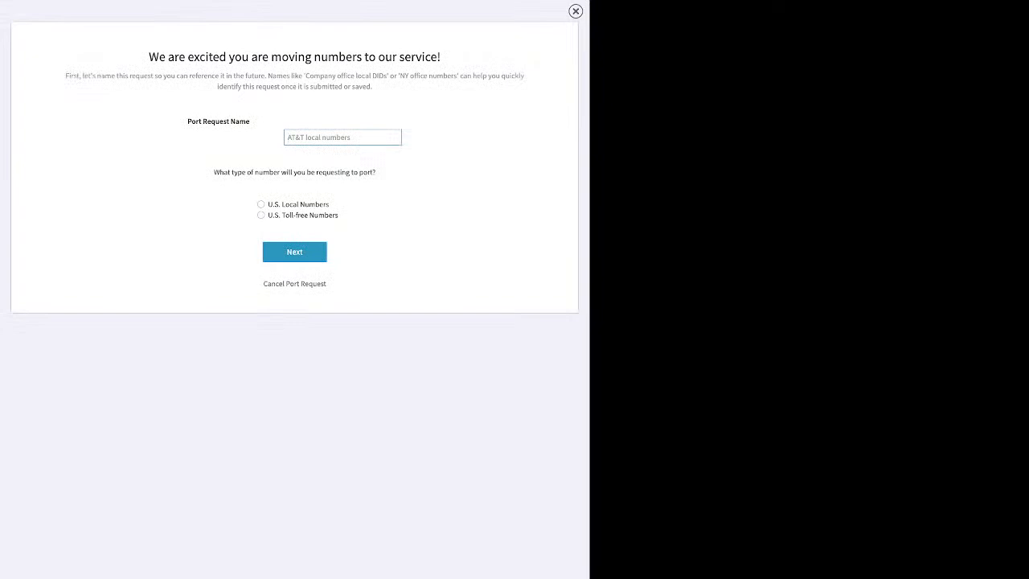
pyautogui.write('test')
pyautogui.press('Tab')
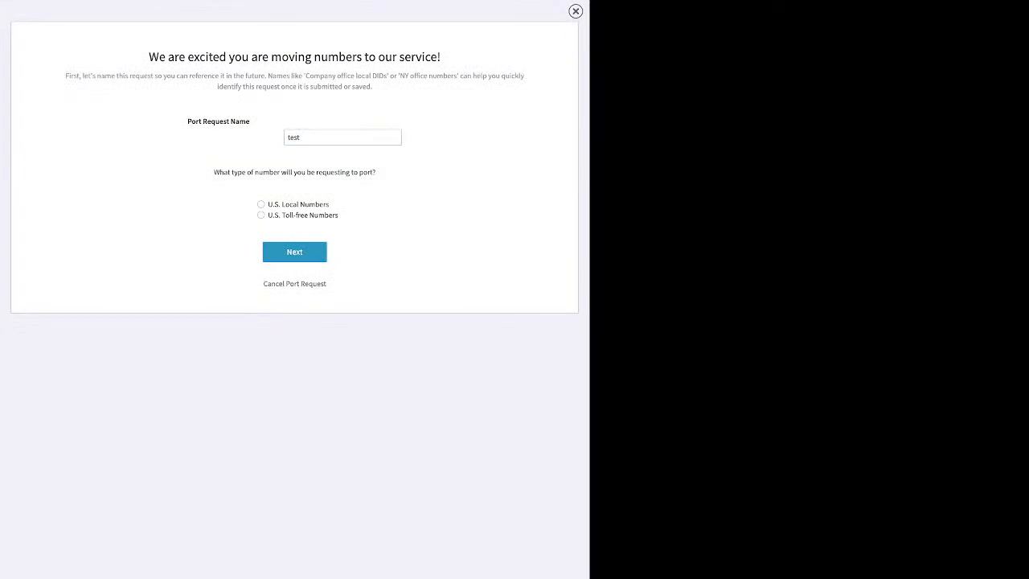
pyautogui.click(261, 216)
pyautogui.click(294, 251)
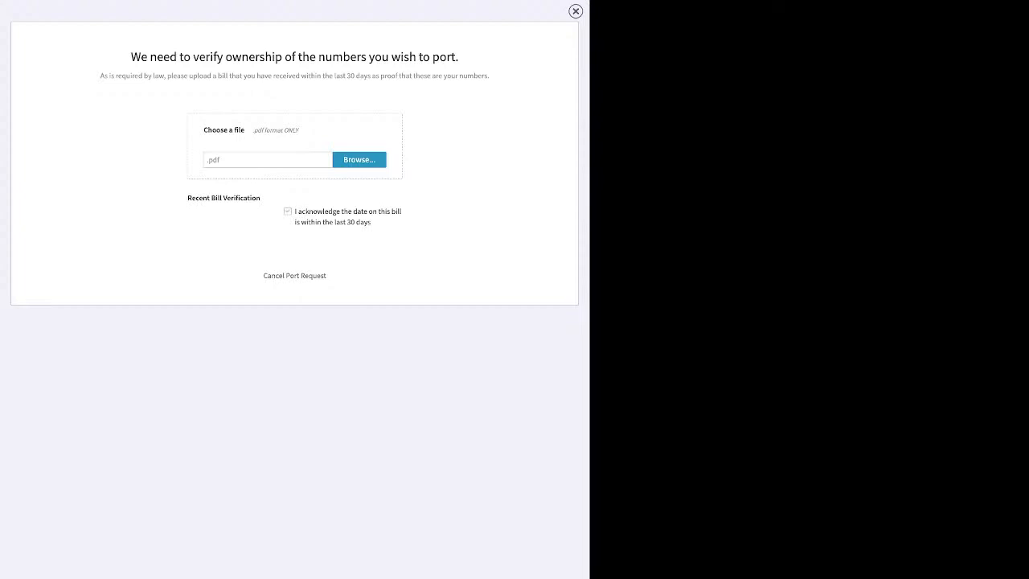
pyautogui.moveTo(298, 211); pyautogui.dragTo(294, 233)
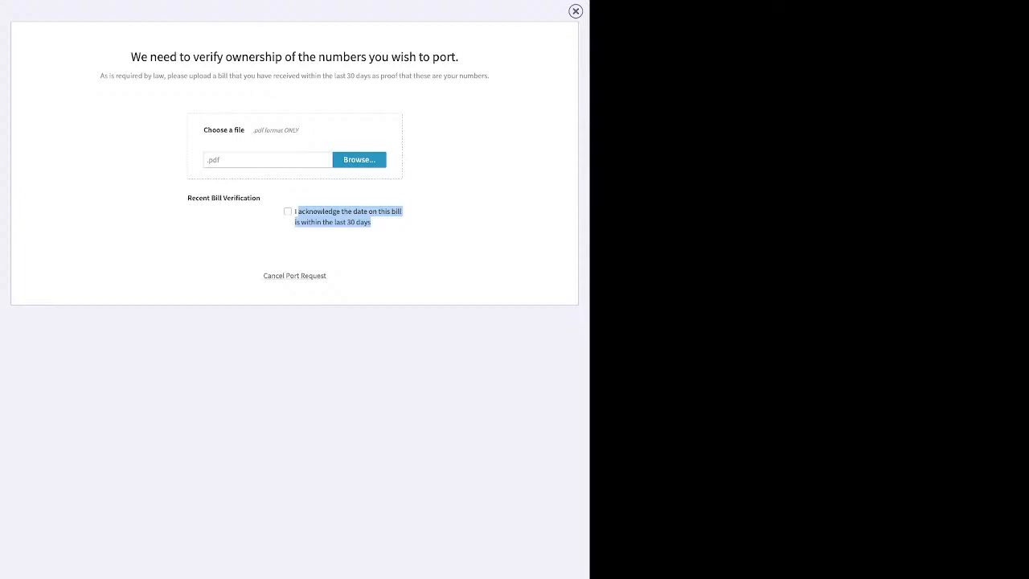
pyautogui.click(294, 275)
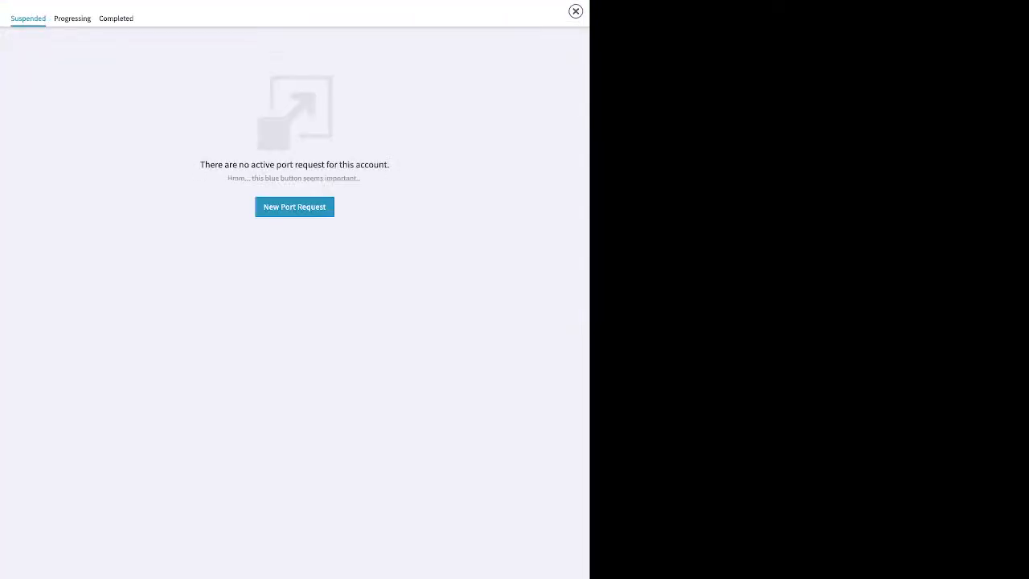
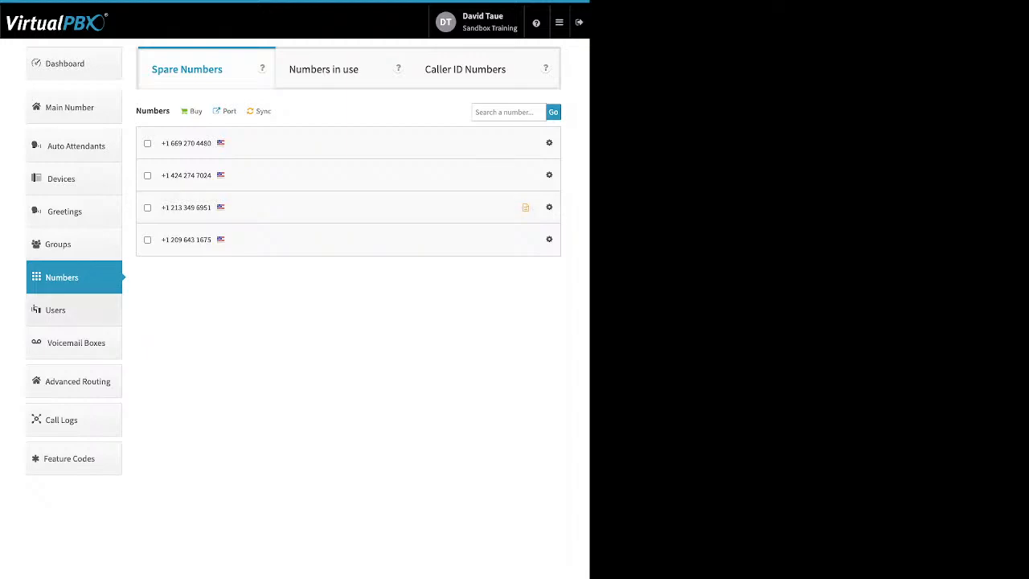
# Show the account's users, start adding a user, and examine the login email and password fields
pyautogui.click(55, 310)
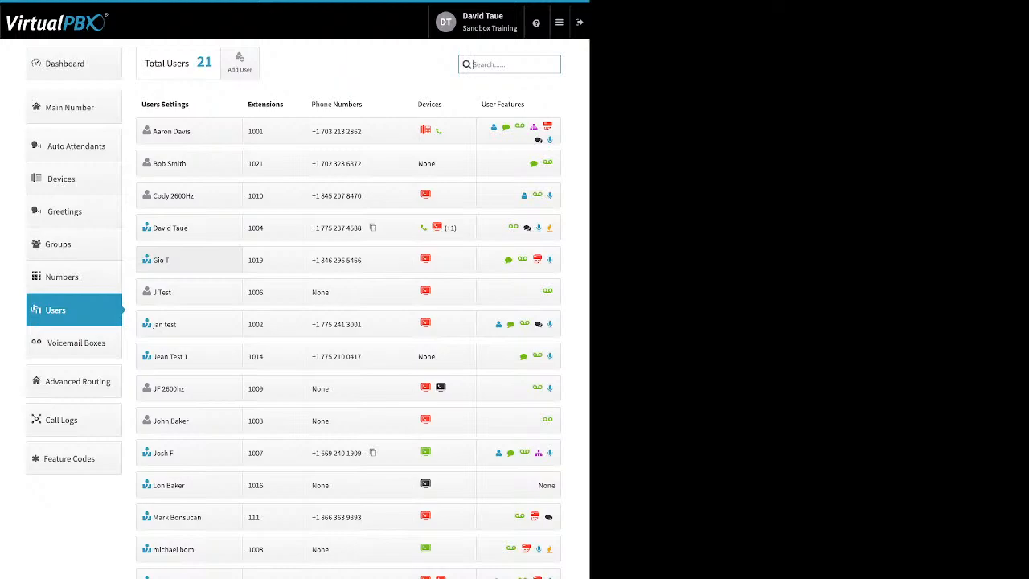
pyautogui.click(239, 63)
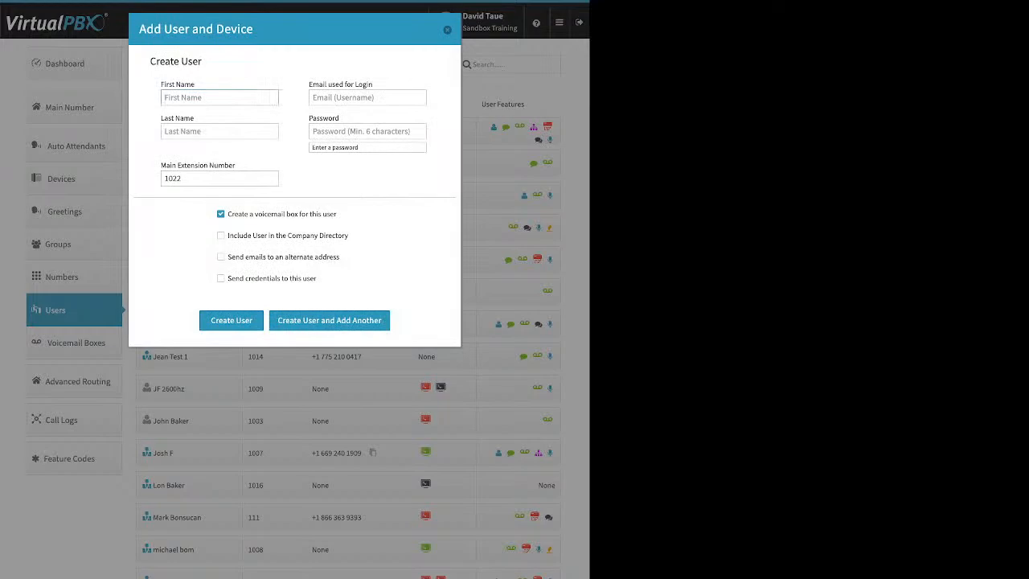
pyautogui.click(367, 97)
pyautogui.moveTo(372, 84); pyautogui.dragTo(311, 84)
pyautogui.click(311, 85)
pyautogui.moveTo(373, 84); pyautogui.dragTo(323, 84)
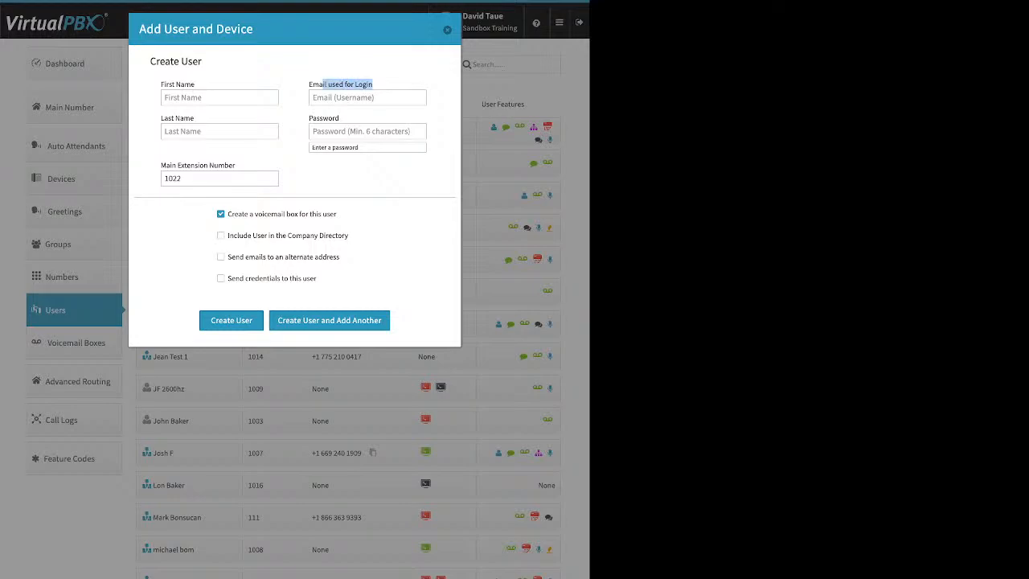
pyautogui.click(367, 131)
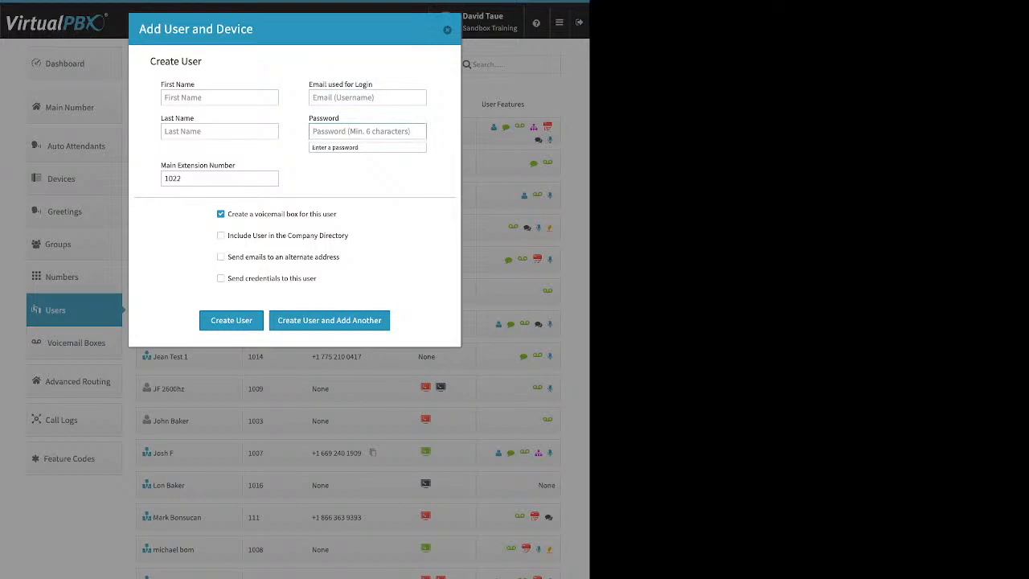
# Set the new user's main extension number to 6387
pyautogui.click(210, 178)
pyautogui.doubleClick(174, 178)
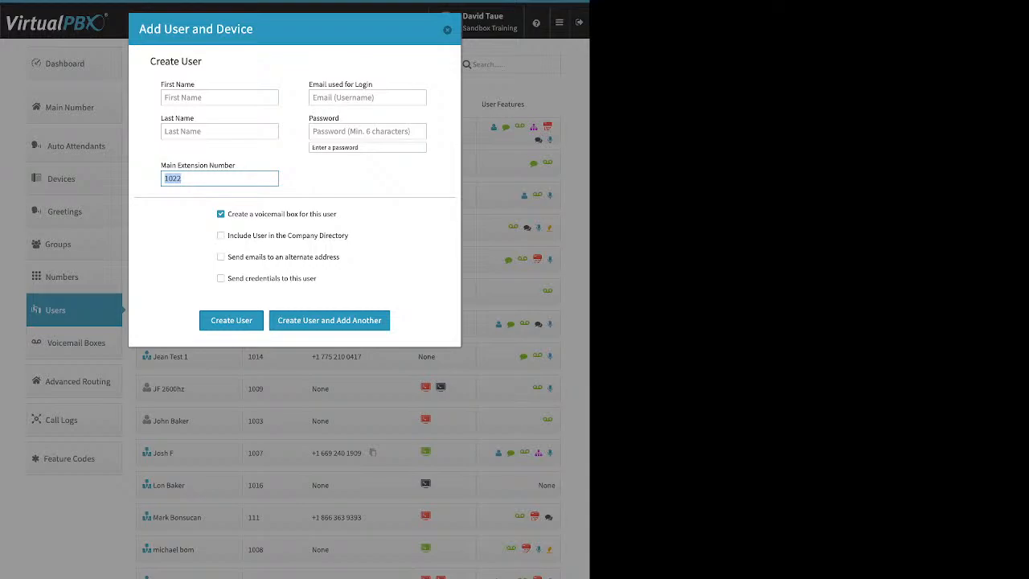
pyautogui.write('6387')
# Examine the voicemail box option and include the new user in the company directory
pyautogui.click(341, 215)
pyautogui.moveTo(338, 215); pyautogui.dragTo(228, 215)
pyautogui.click(341, 215)
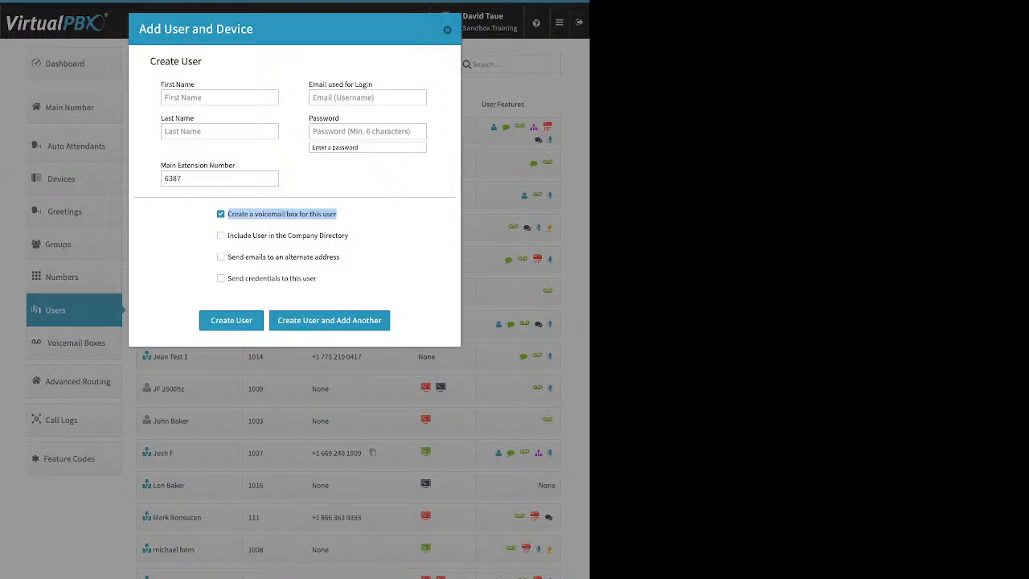
pyautogui.moveTo(349, 235); pyautogui.dragTo(226, 235)
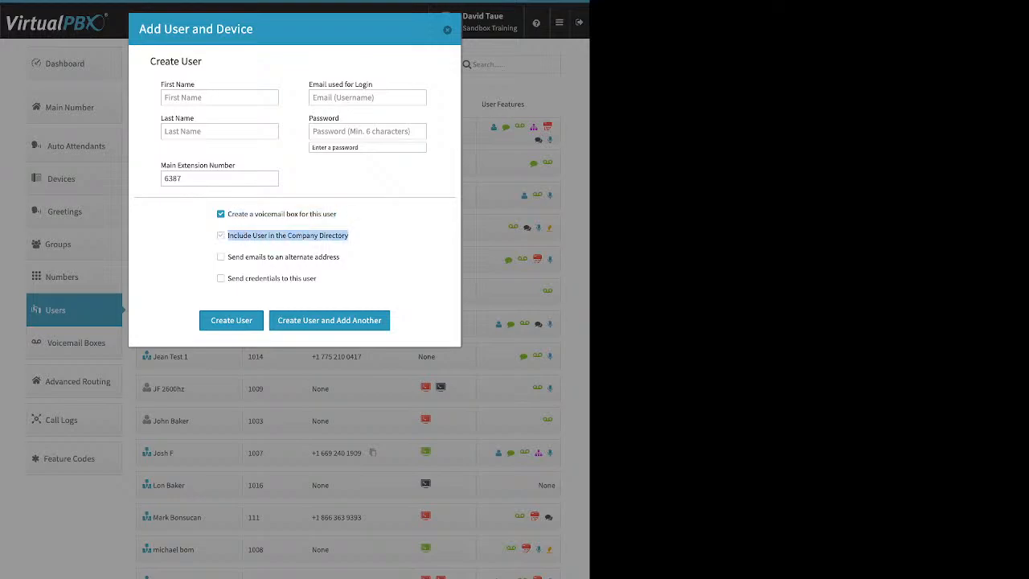
pyautogui.click(221, 235)
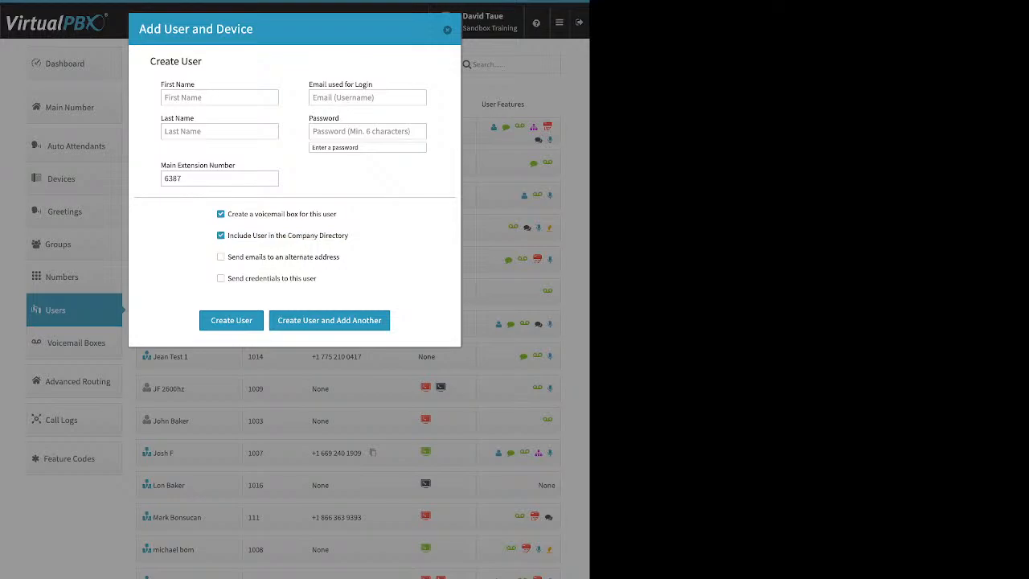
# Try the option to send emails to an alternate address and turn it off again
pyautogui.moveTo(340, 257); pyautogui.dragTo(227, 257)
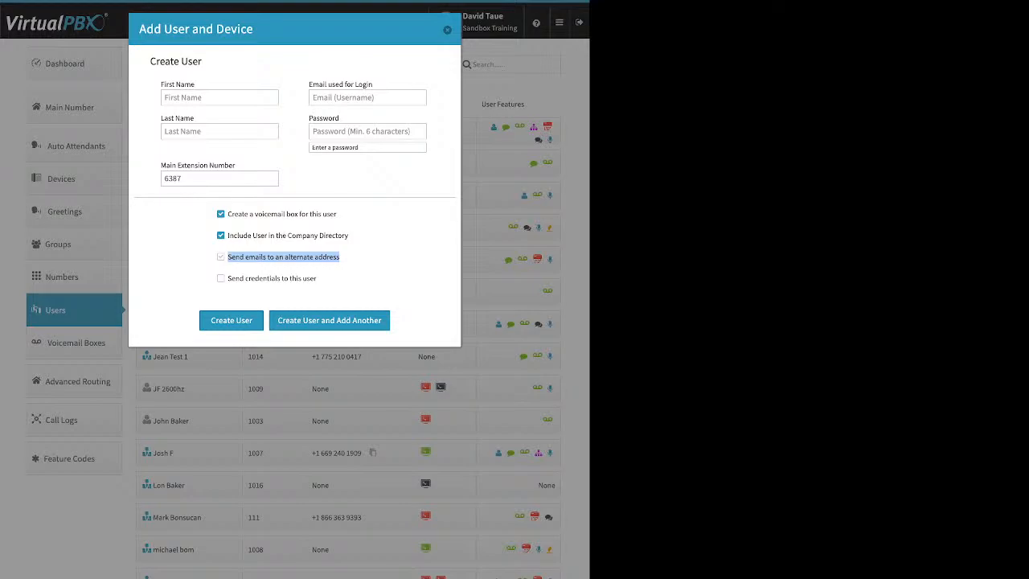
pyautogui.click(221, 258)
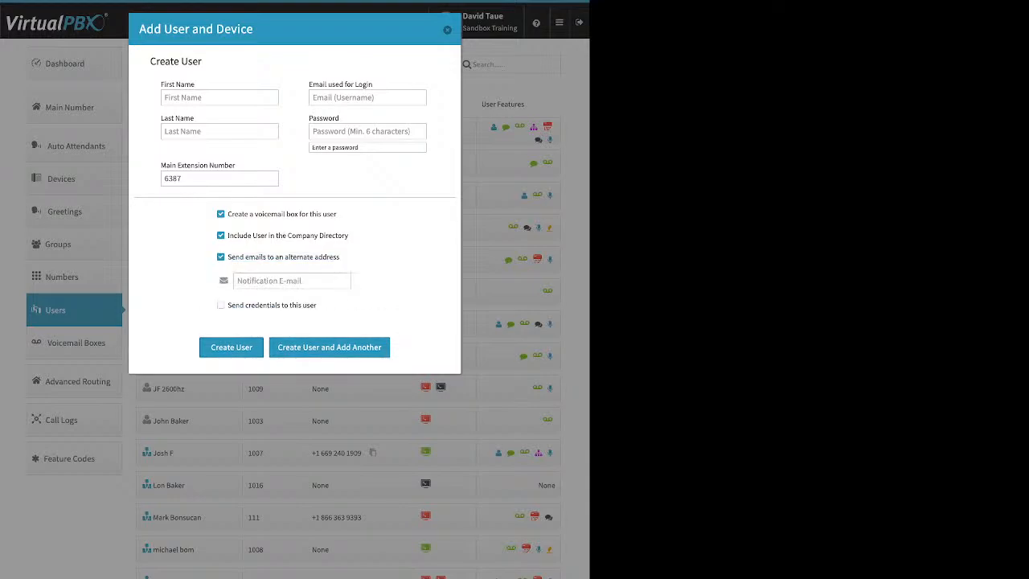
pyautogui.click(291, 280)
pyautogui.click(221, 257)
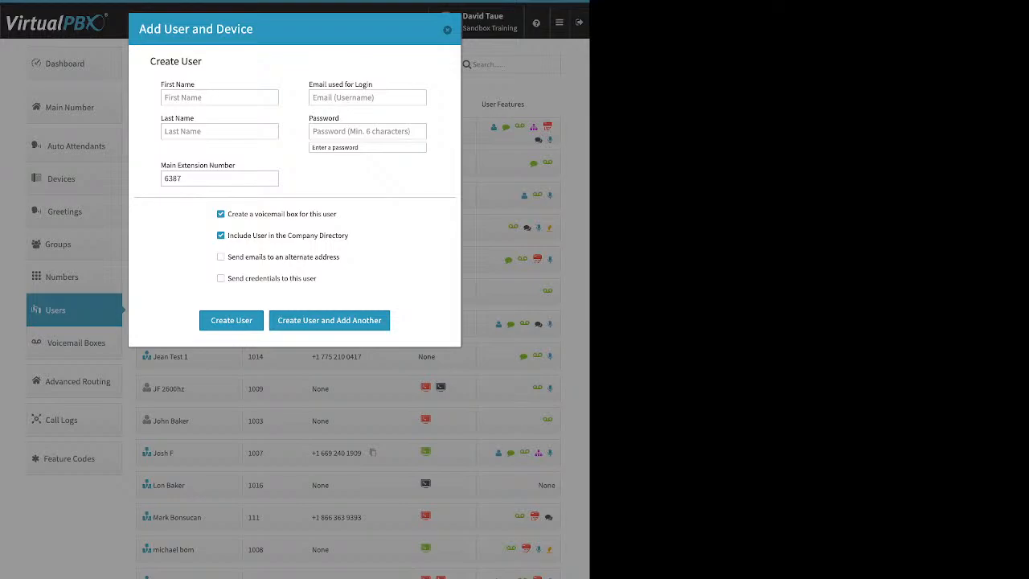
# Examine the option to send credentials to the new user, and close the form without creating the user
pyautogui.moveTo(316, 278); pyautogui.dragTo(228, 278)
pyautogui.click(227, 278)
pyautogui.click(221, 278)
pyautogui.press('Escape')
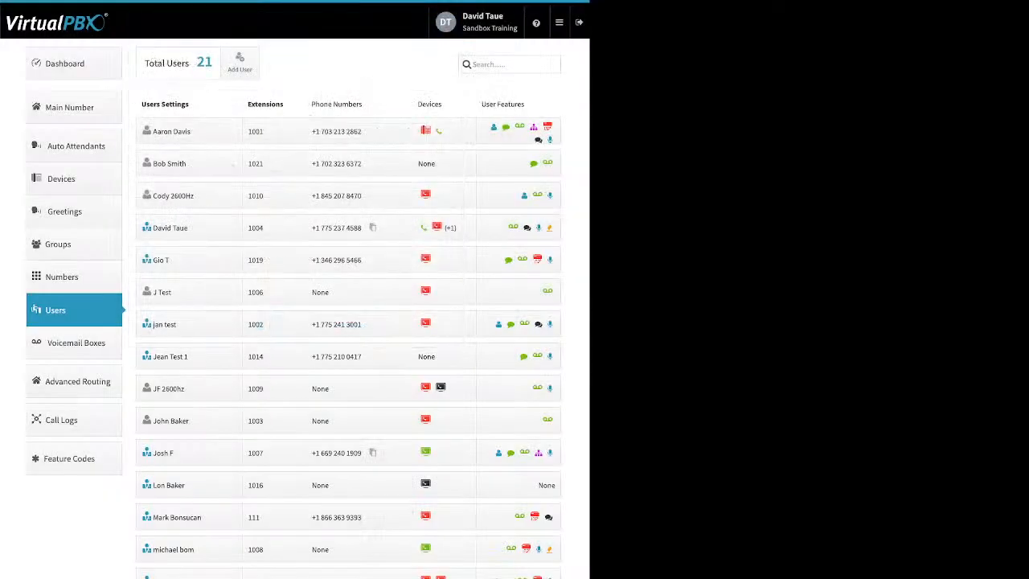
# Open the settings of the user at extension 1001 and examine the credentials and voicemail PIN update forms, leaving both without changes
pyautogui.click(189, 131)
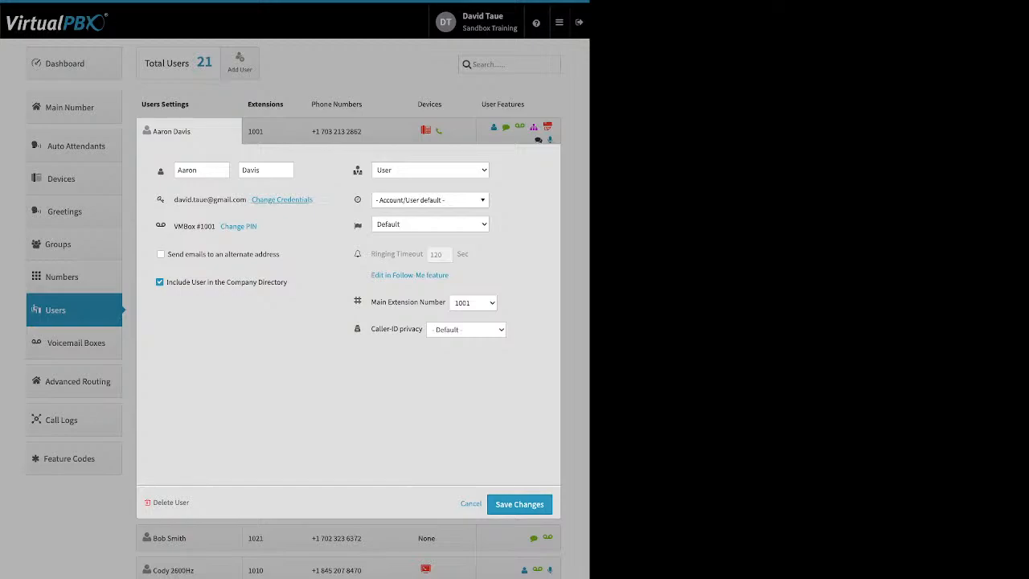
pyautogui.click(281, 199)
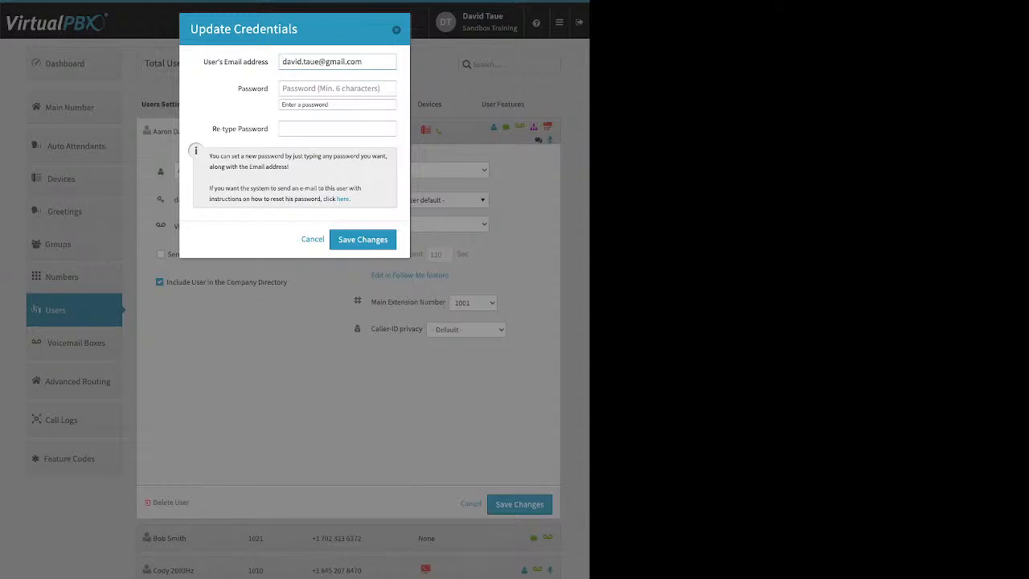
pyautogui.moveTo(350, 198); pyautogui.dragTo(336, 199)
pyautogui.press('Escape')
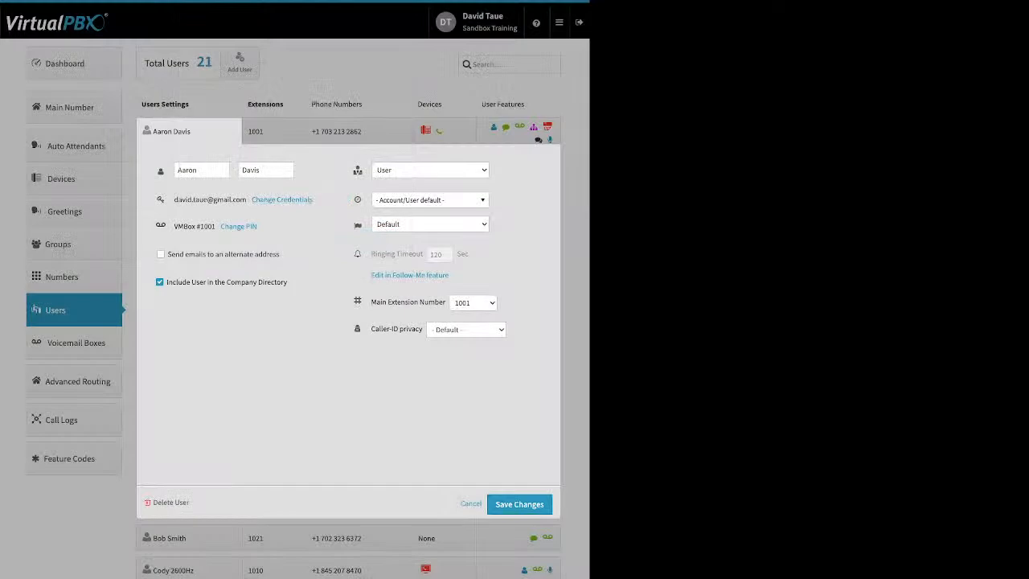
pyautogui.click(238, 227)
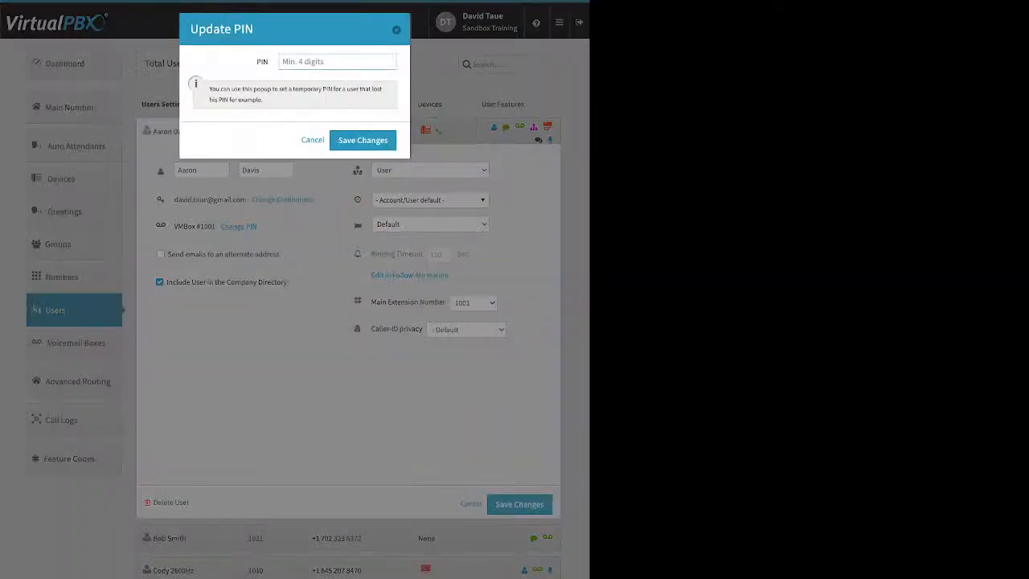
pyautogui.press('Escape')
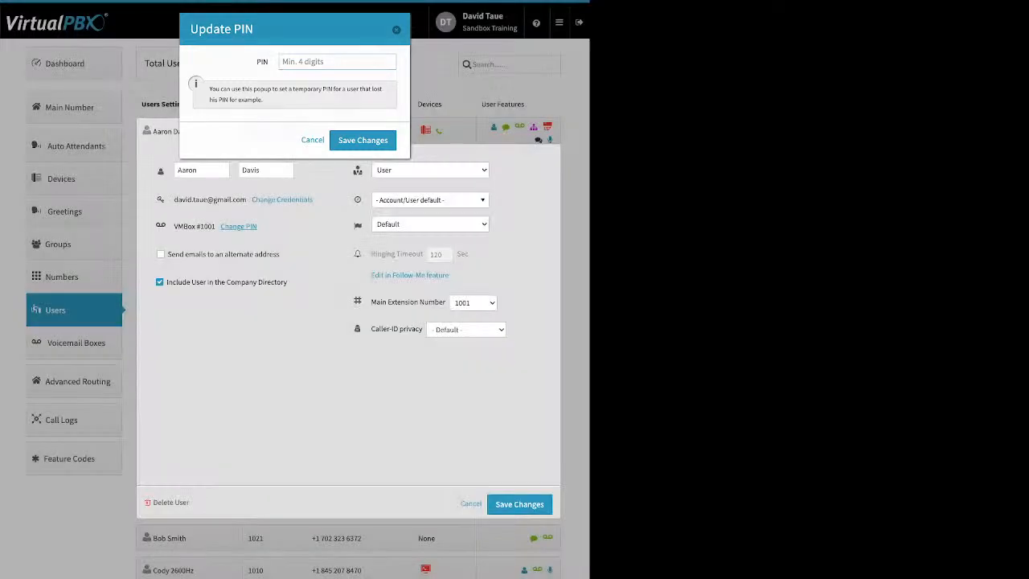
# Examine the user's alternate email address, company directory and time zone options
pyautogui.moveTo(280, 254); pyautogui.dragTo(167, 254)
pyautogui.click(293, 271)
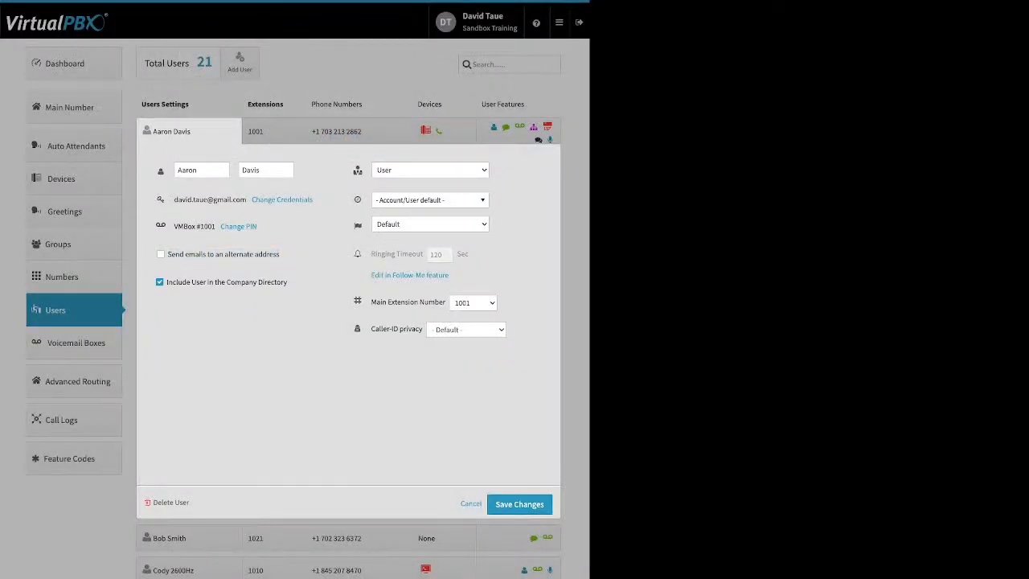
pyautogui.moveTo(288, 282); pyautogui.dragTo(166, 282)
pyautogui.click(430, 200)
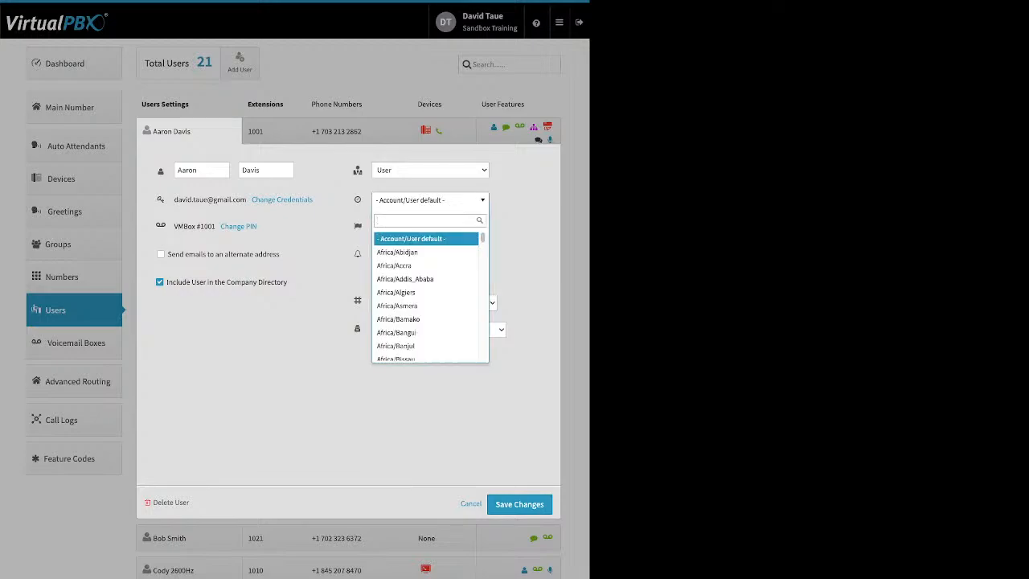
pyautogui.press('Escape')
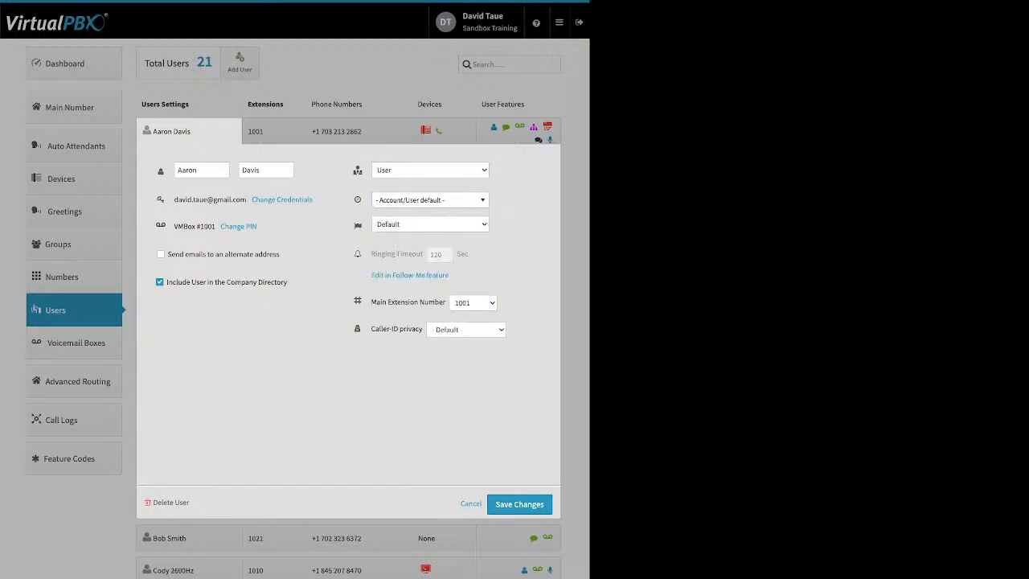
# Start adding another extension to the user at extension 1001 and cancel without saving
pyautogui.moveTo(419, 254)
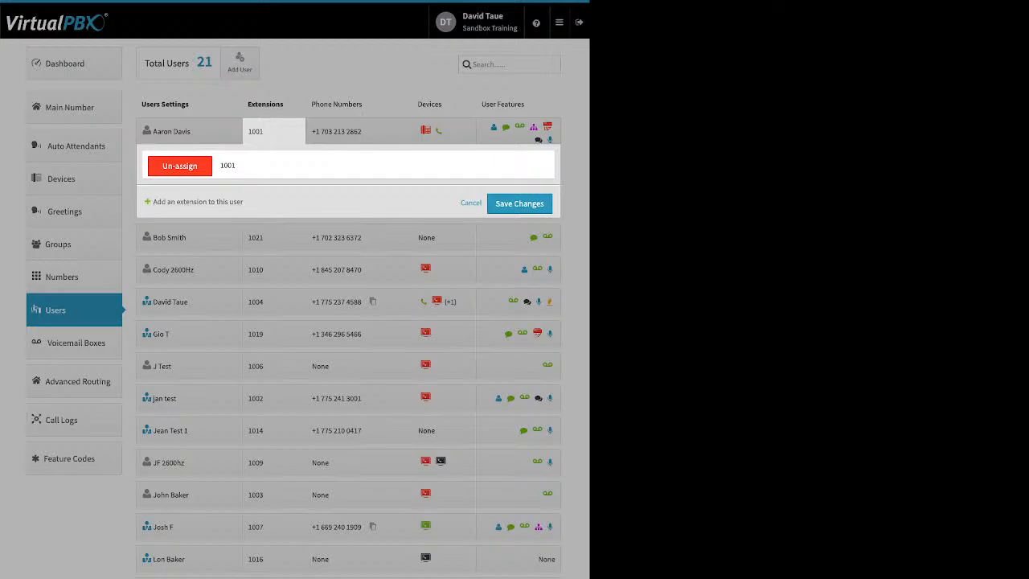
pyautogui.click(198, 202)
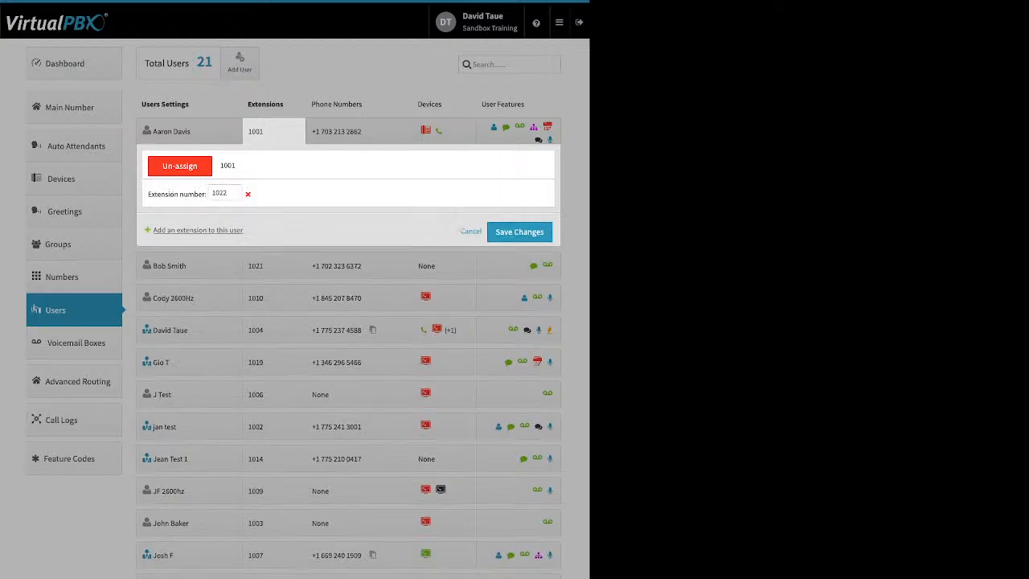
pyautogui.click(471, 232)
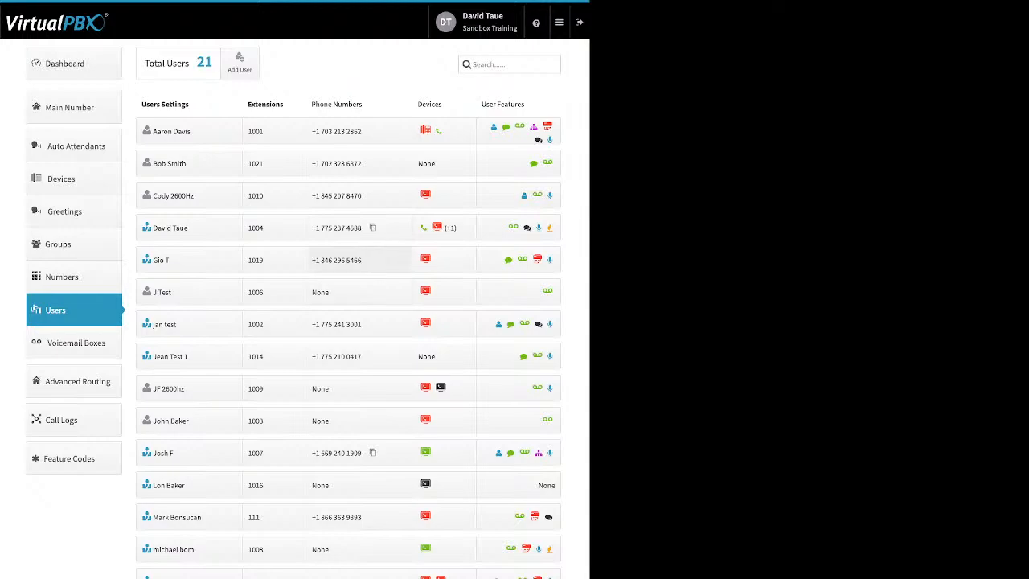
# Un-assign the first phone number from the user at extension 1004 and save the changes
pyautogui.click(345, 228)
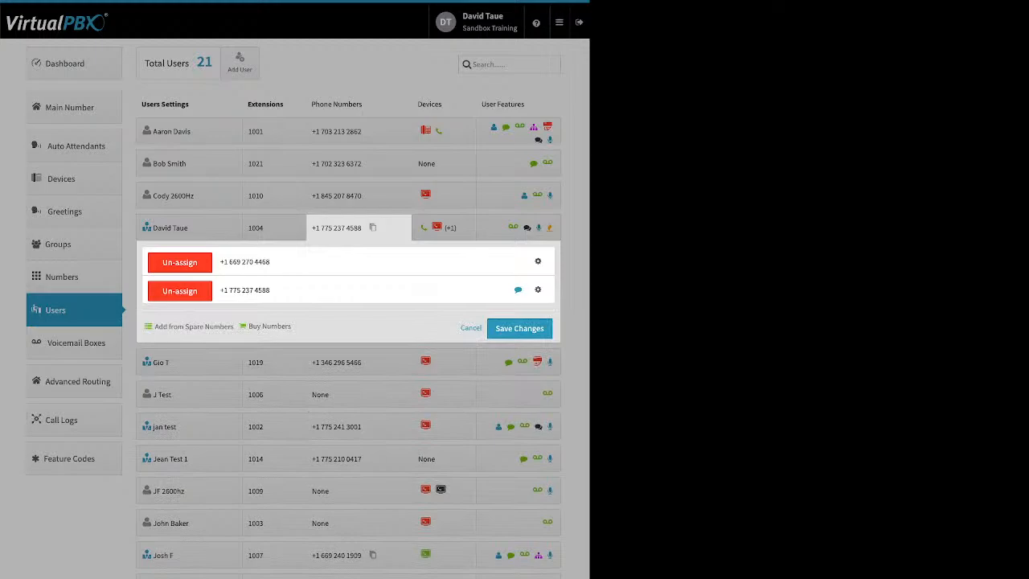
pyautogui.click(176, 262)
pyautogui.click(519, 300)
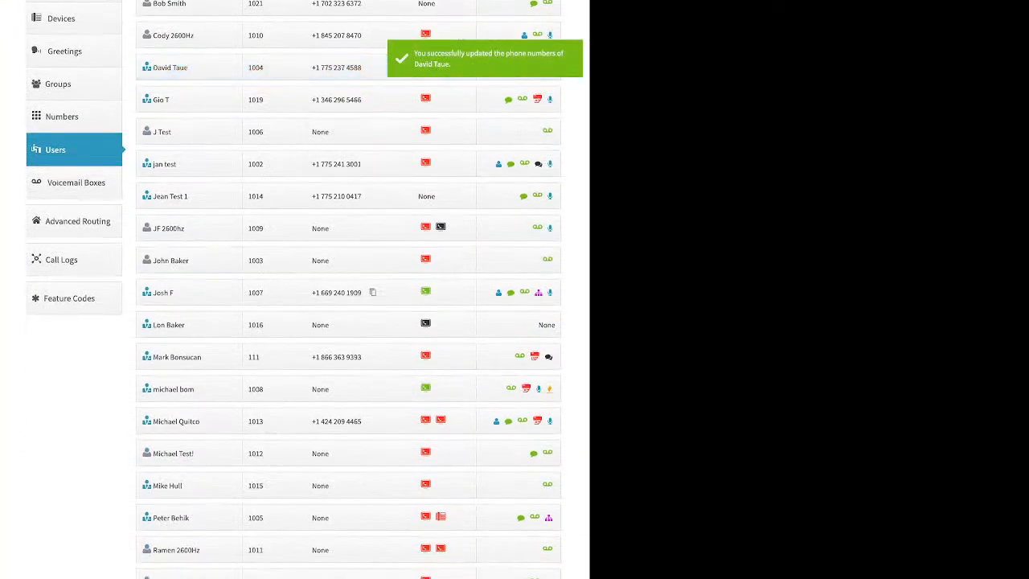
# Reload the user list and start adding a new Soft Phone to the devices of the user at extension 1001
pyautogui.click(74, 150)
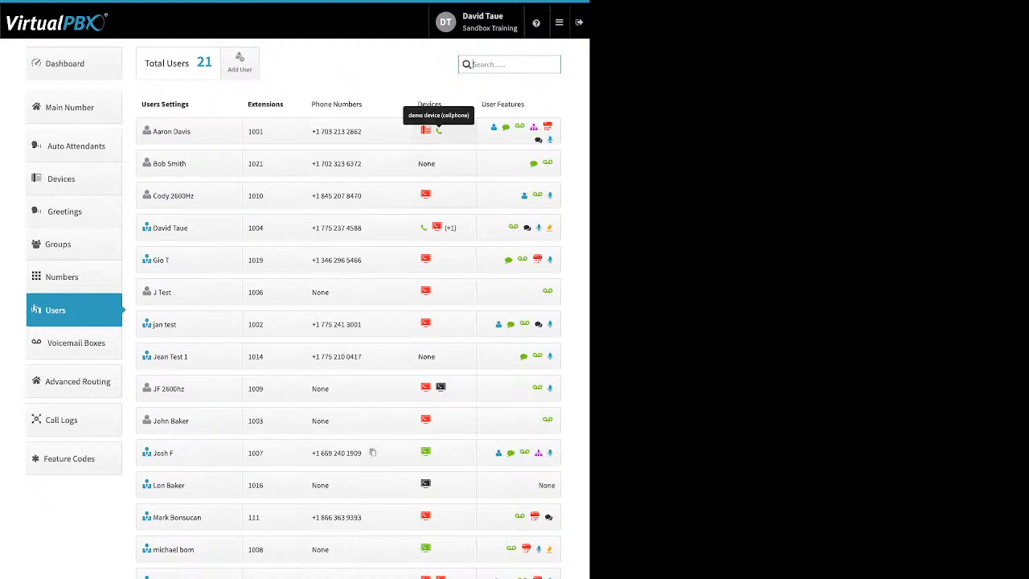
pyautogui.click(438, 130)
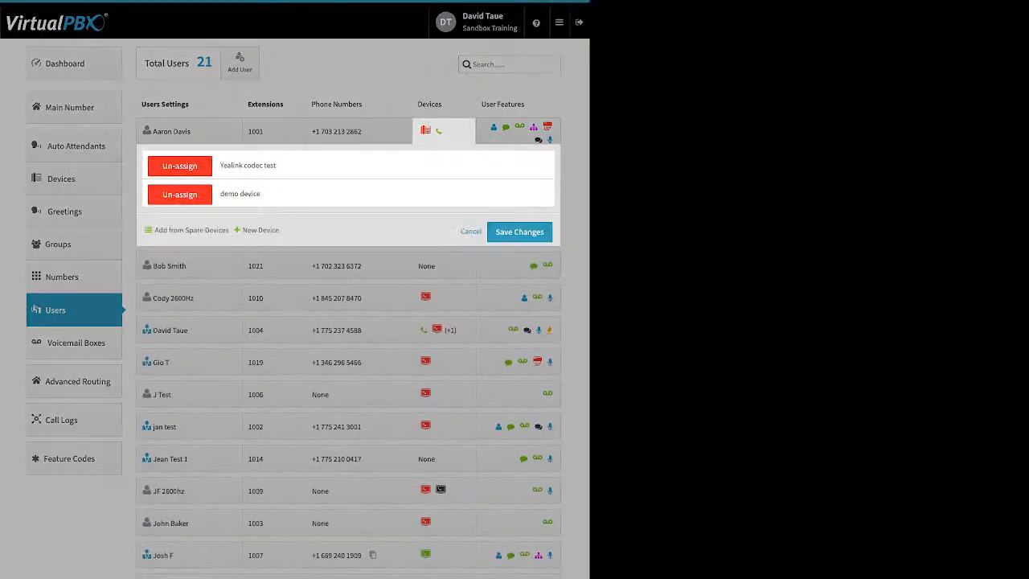
pyautogui.click(260, 230)
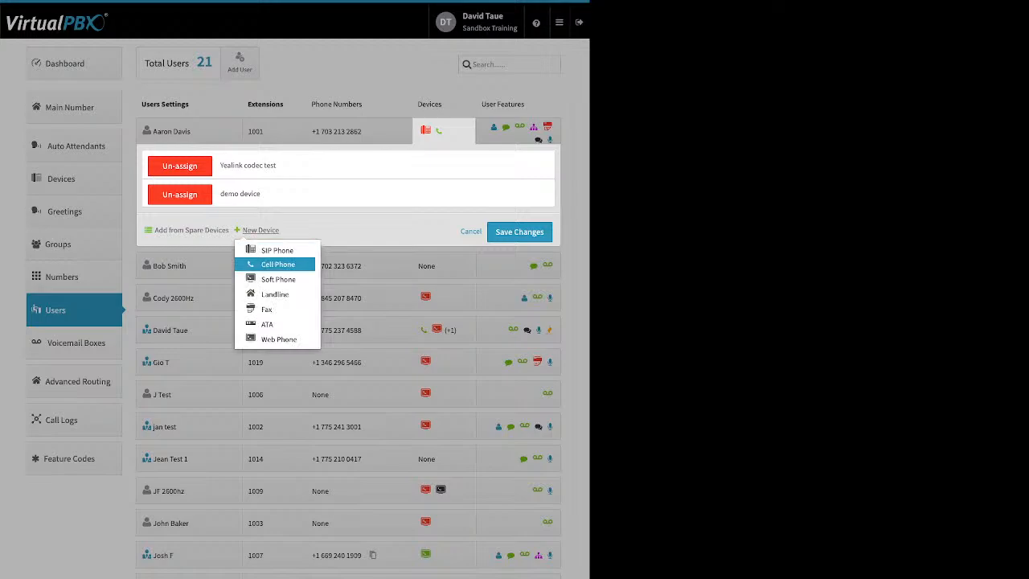
pyautogui.click(278, 279)
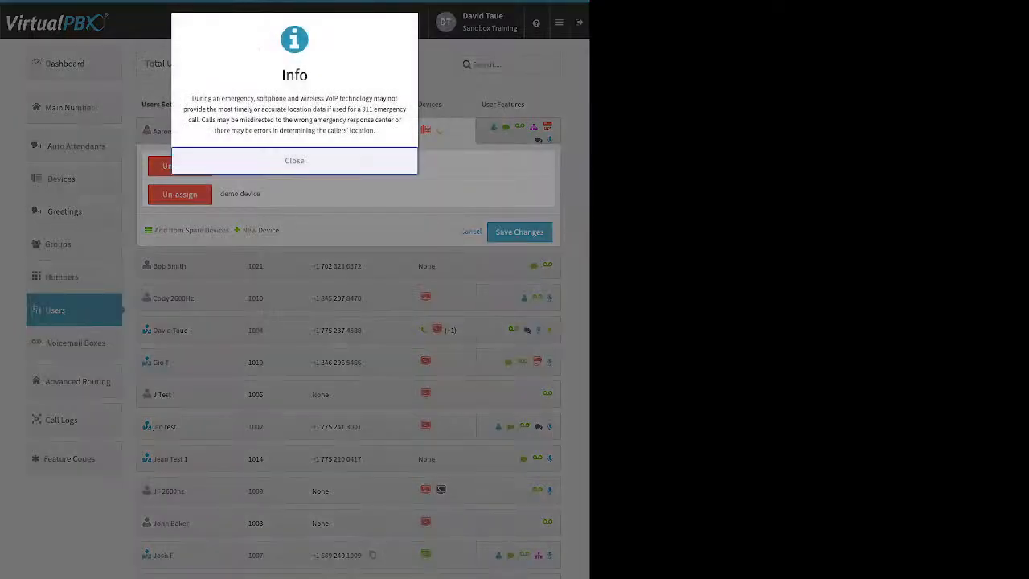
pyautogui.click(295, 161)
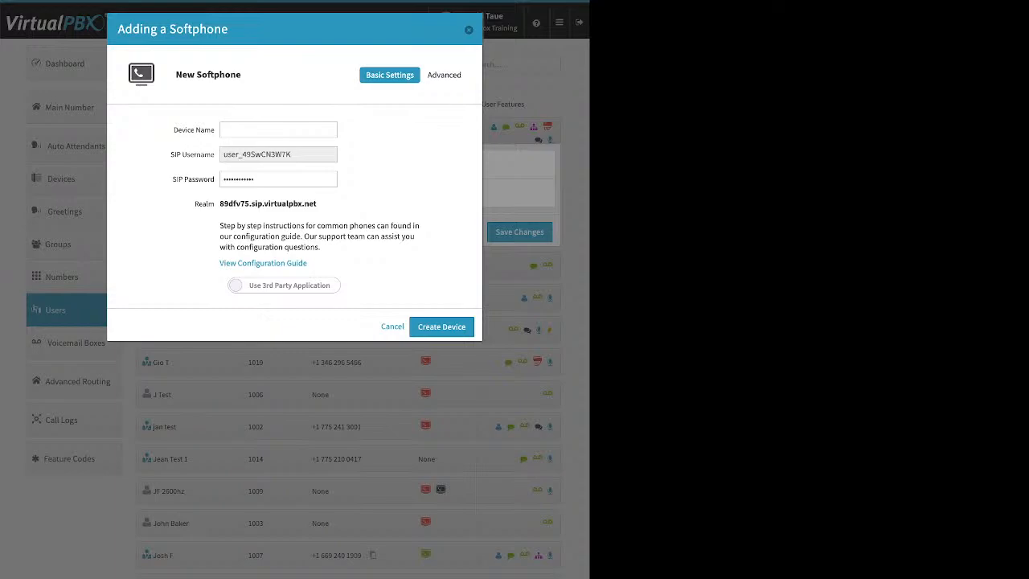
# Switch the new softphone to use the VirtualPBX application, and close the form without creating the device
pyautogui.click(284, 285)
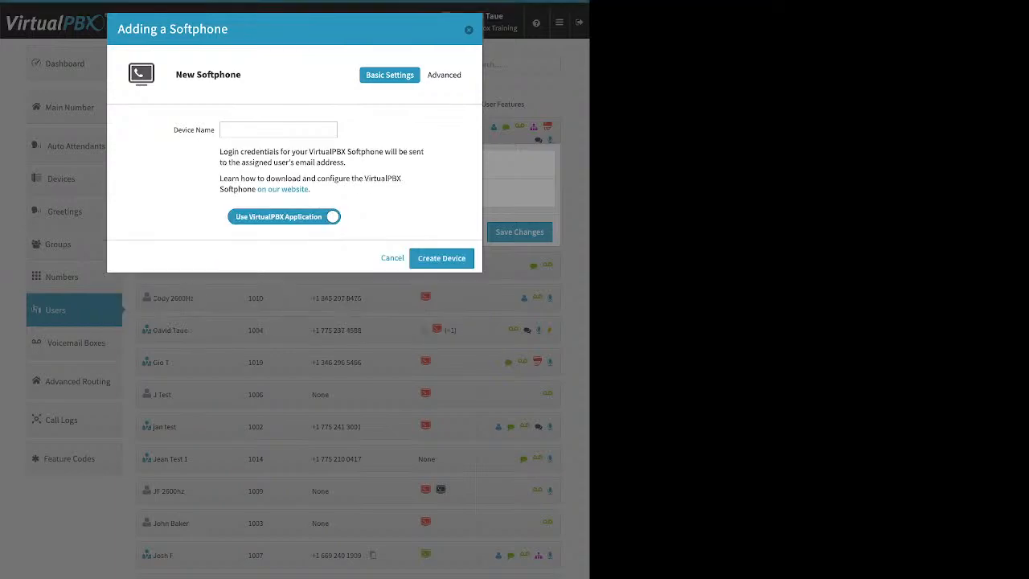
pyautogui.click(278, 129)
pyautogui.press('Escape')
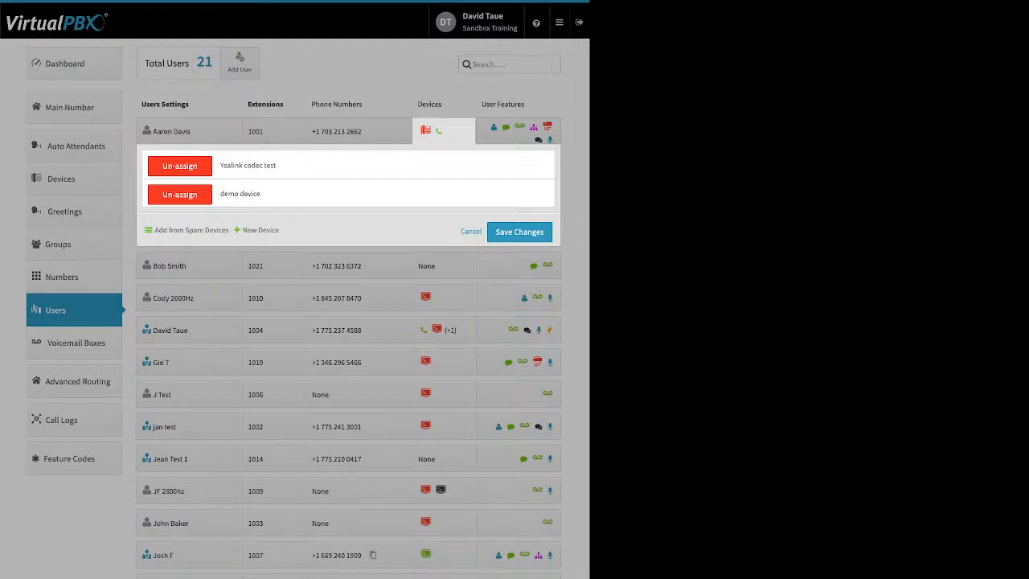
# Start adding a new Web Phone to the user at extension 1001, then close the form without creating the device
pyautogui.click(260, 229)
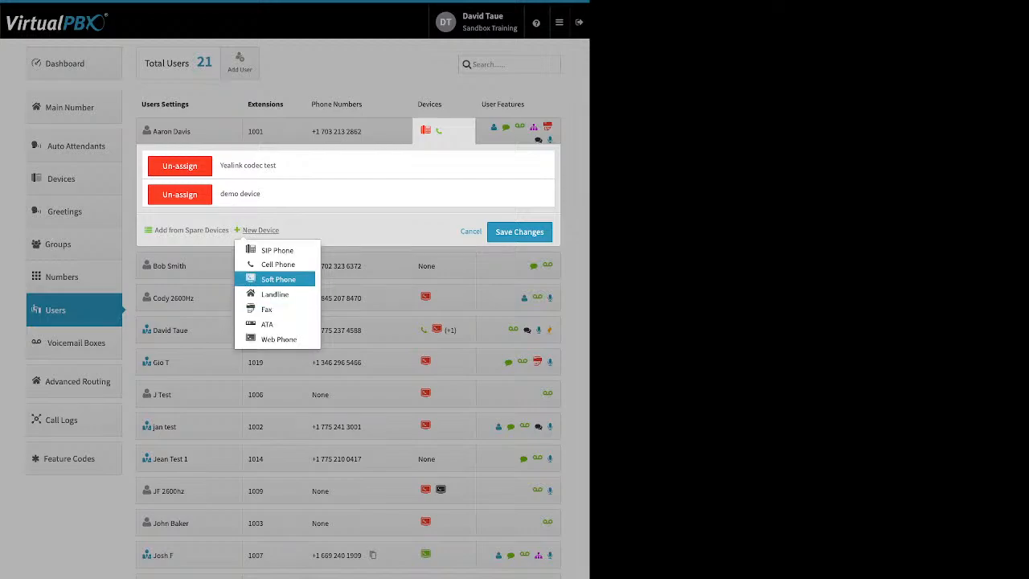
pyautogui.click(279, 338)
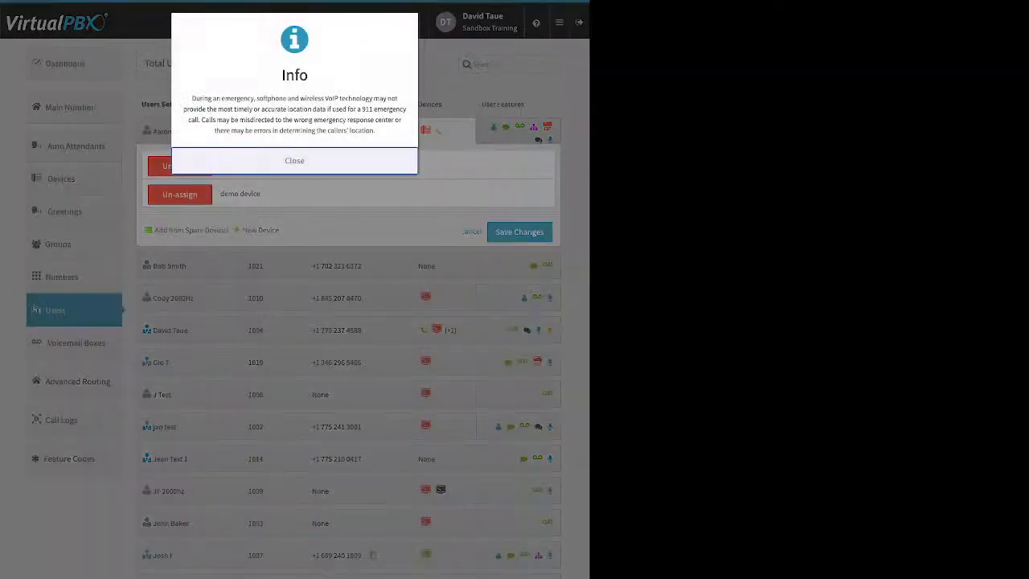
pyautogui.click(294, 160)
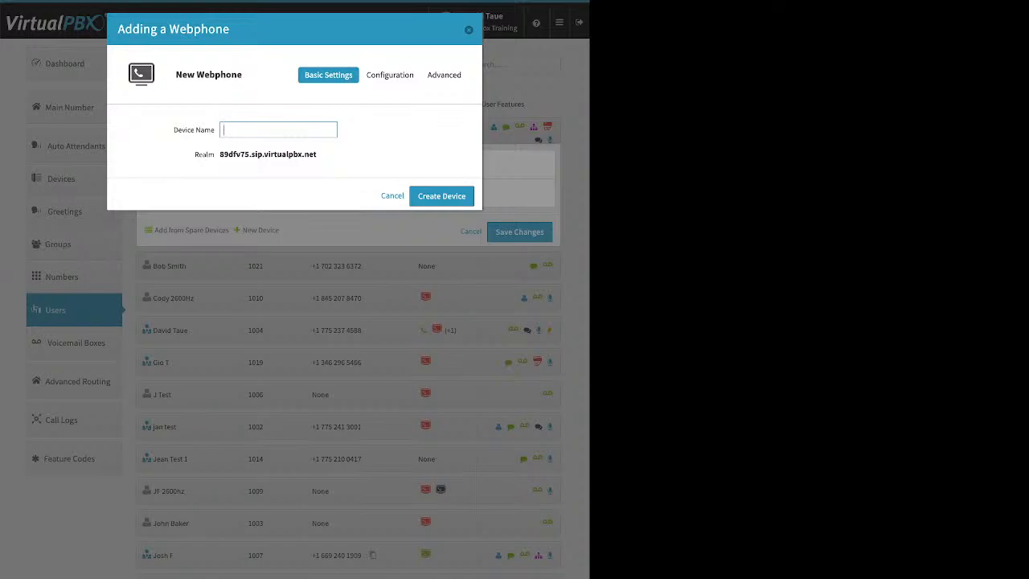
pyautogui.press('Escape')
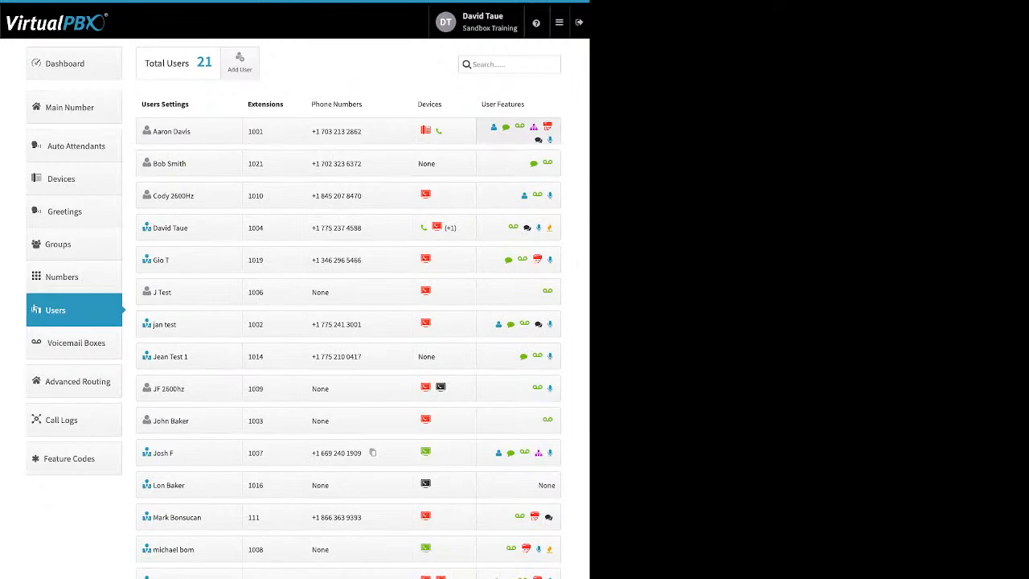
# Review the Caller-ID Number and VirtualText Application settings among the features of the user at extension 1001, and close them
pyautogui.click(518, 131)
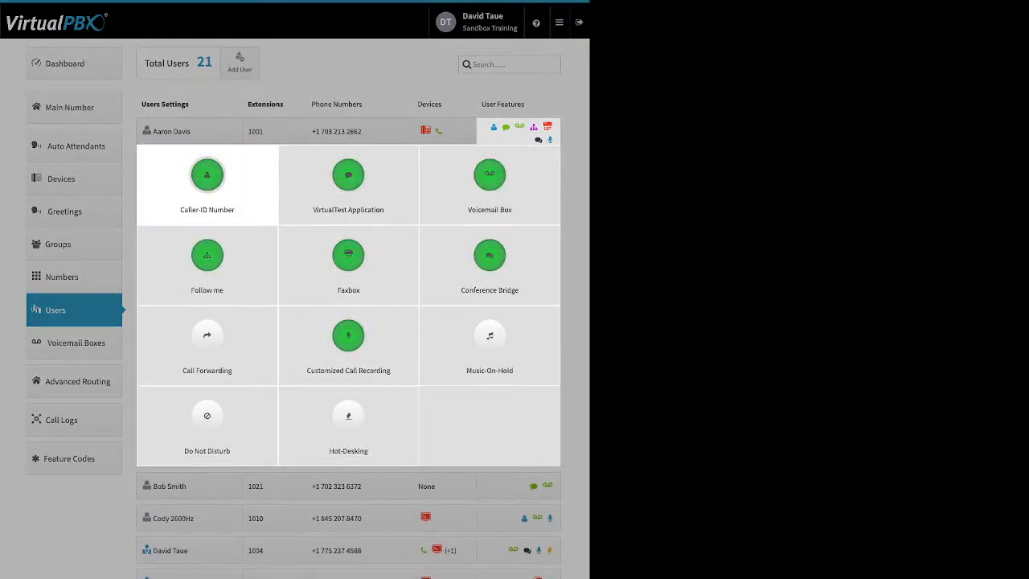
pyautogui.click(207, 179)
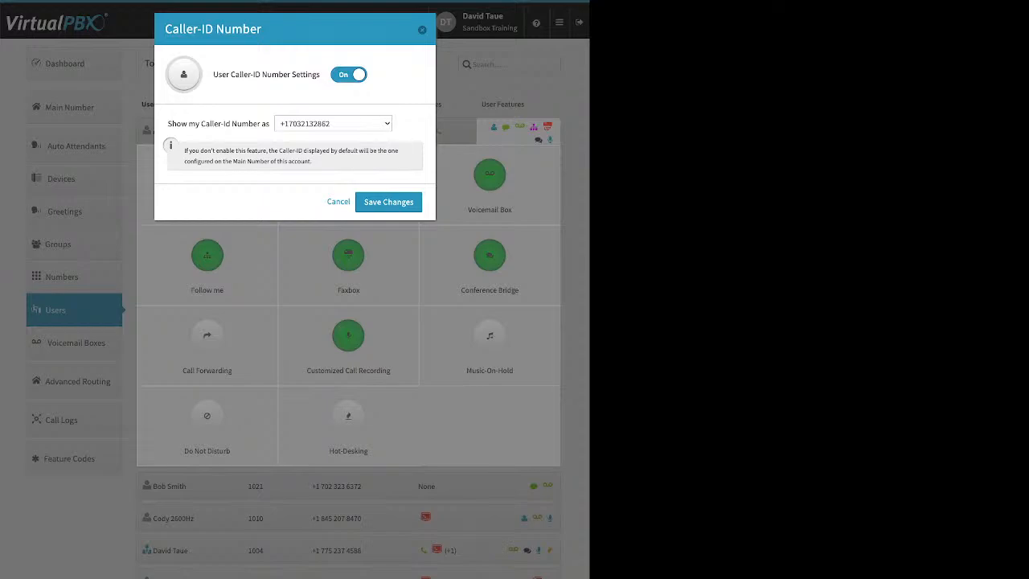
pyautogui.click(422, 30)
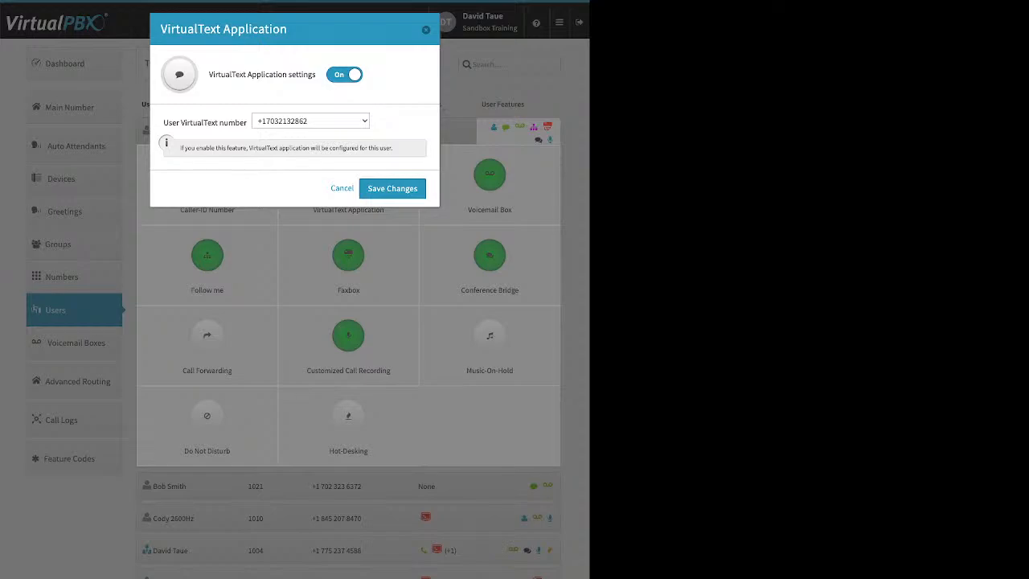
pyautogui.press('Escape')
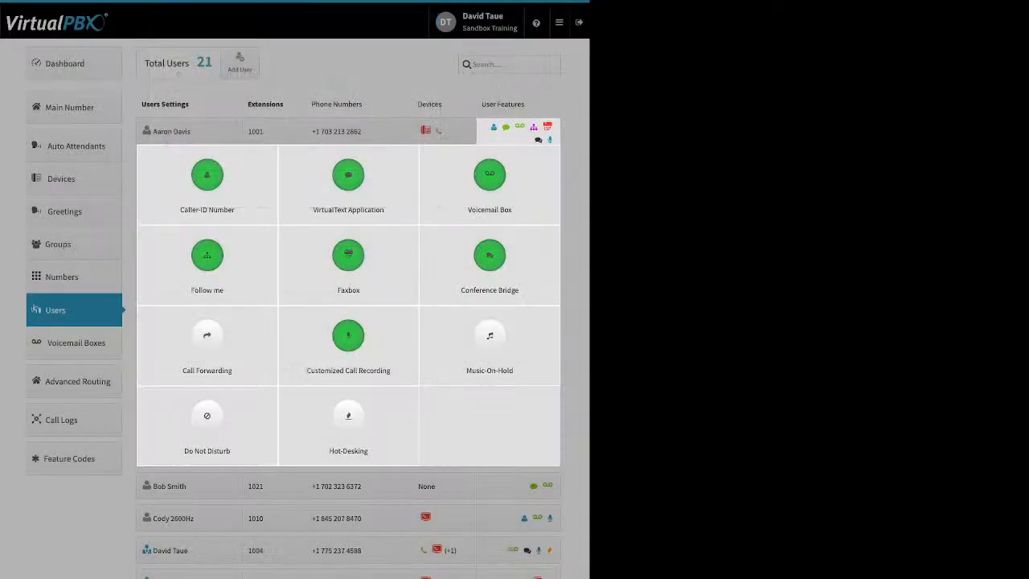
pyautogui.press('Escape')
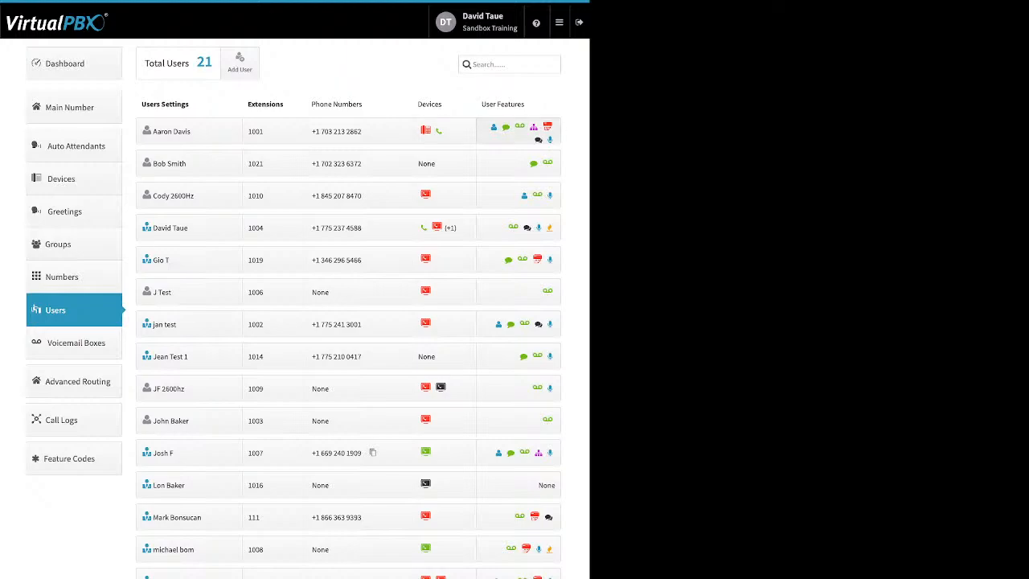
# Review the Transcribe and voicemail attachment options in the Voicemail Box feature of the user at extension 1001
pyautogui.click(518, 131)
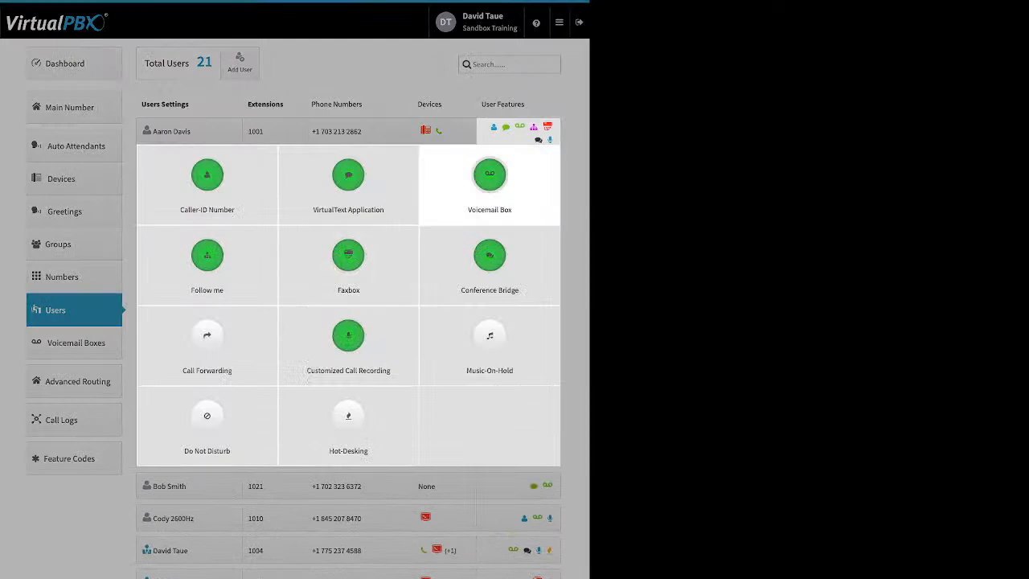
pyautogui.click(490, 175)
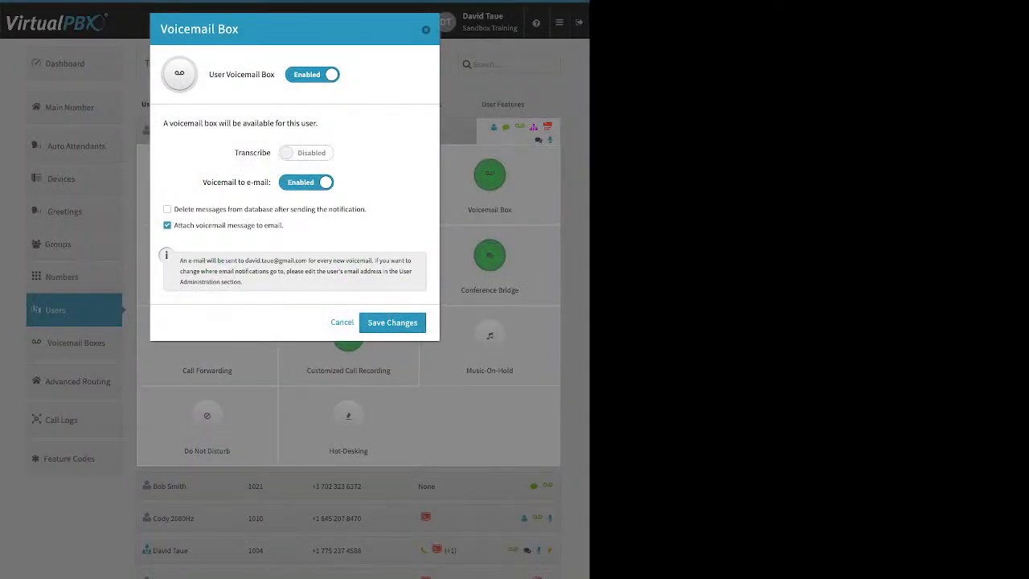
pyautogui.moveTo(234, 153); pyautogui.dragTo(269, 153)
pyautogui.click(266, 152)
pyautogui.moveTo(285, 225); pyautogui.dragTo(173, 225)
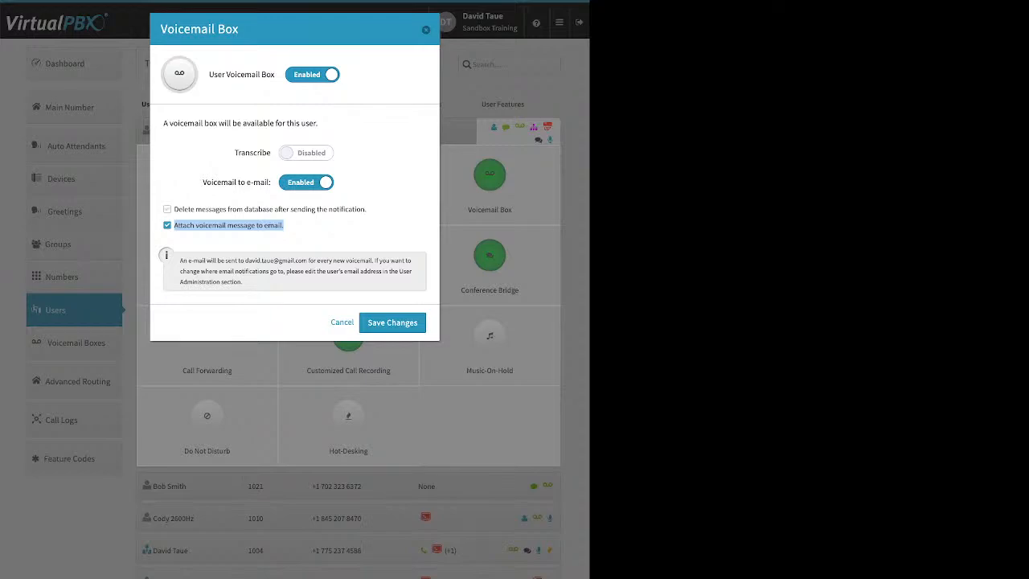
# Turn deletion of messages after notification on and off again, and leave the Voicemail Box settings without saving
pyautogui.doubleClick(167, 209)
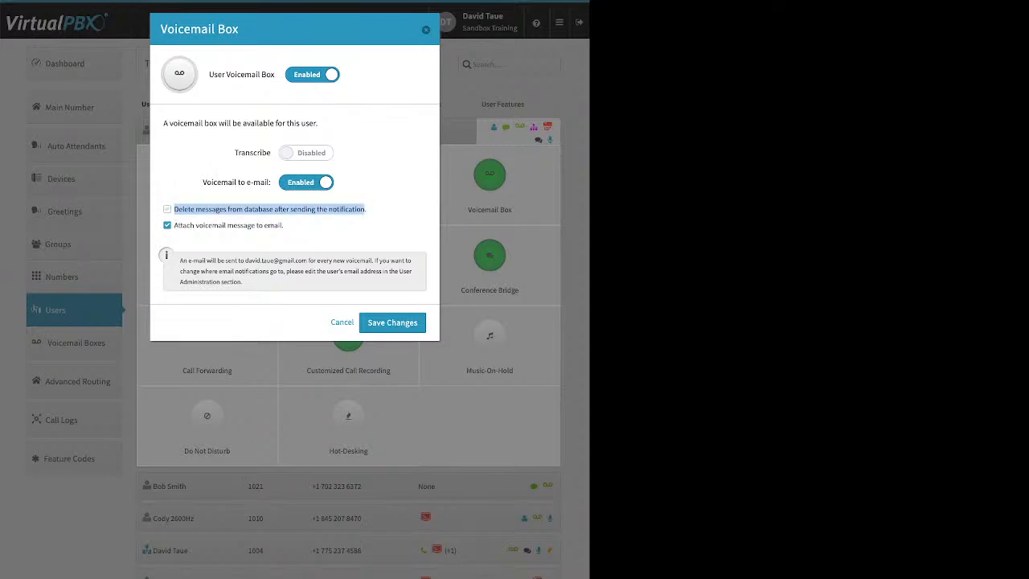
pyautogui.click(167, 209)
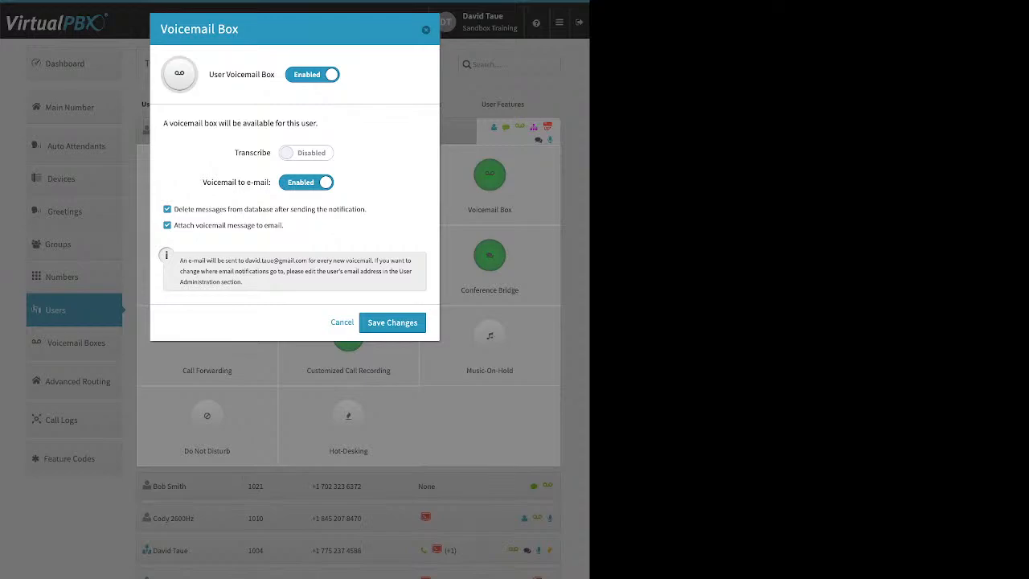
pyautogui.click(167, 209)
pyautogui.press('Escape')
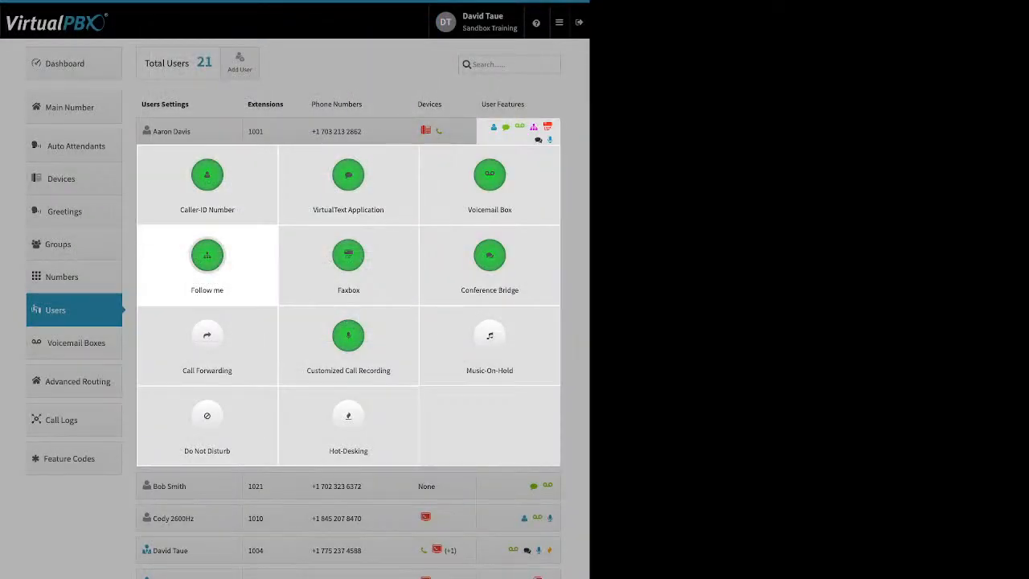
# Open the user's Follow me settings and switch Do not ring on and off for both the demo device and the Yealink device
pyautogui.click(207, 255)
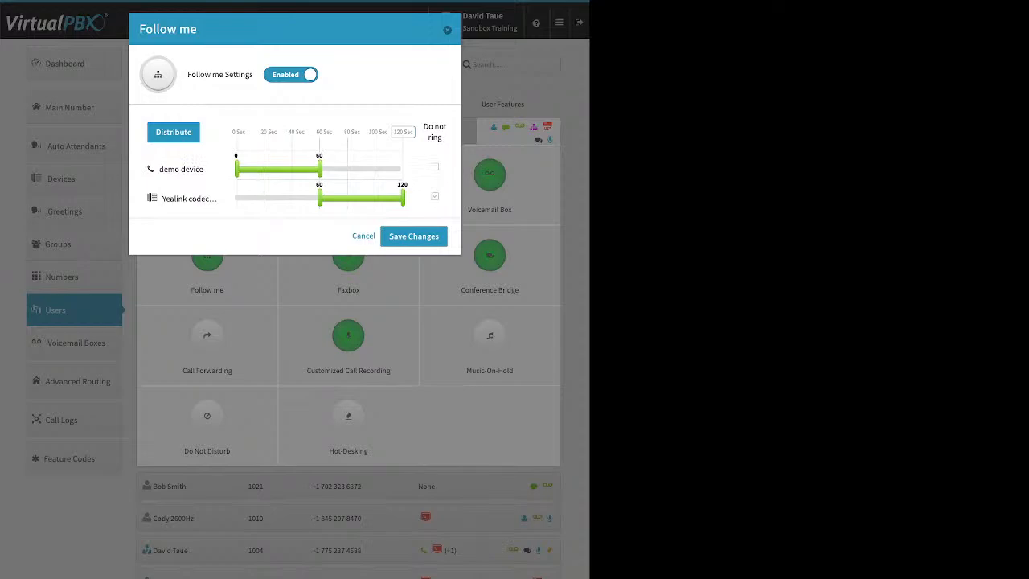
pyautogui.click(435, 196)
pyautogui.click(435, 168)
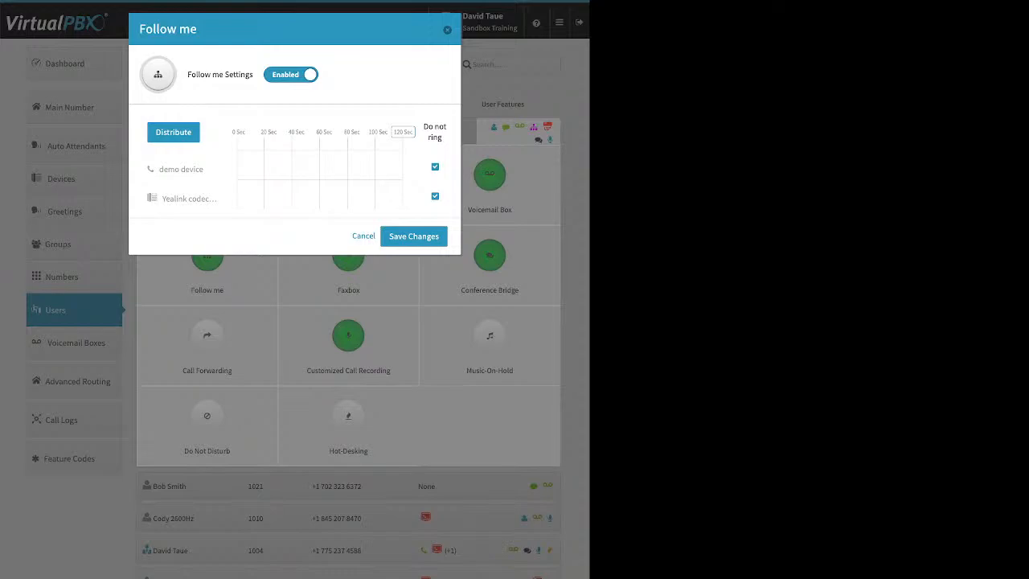
pyautogui.click(435, 196)
pyautogui.click(435, 167)
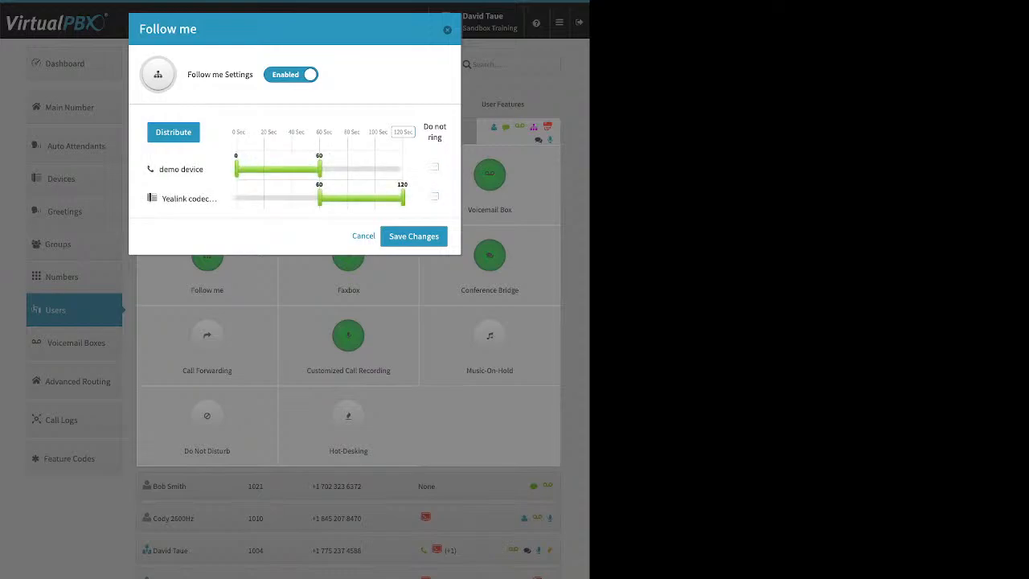
# Set Follow me ringing to 0–76 seconds for the demo device and 37–120 for the Yealink, swap their order, and redistribute the times
pyautogui.moveTo(320, 198); pyautogui.dragTo(342, 169)
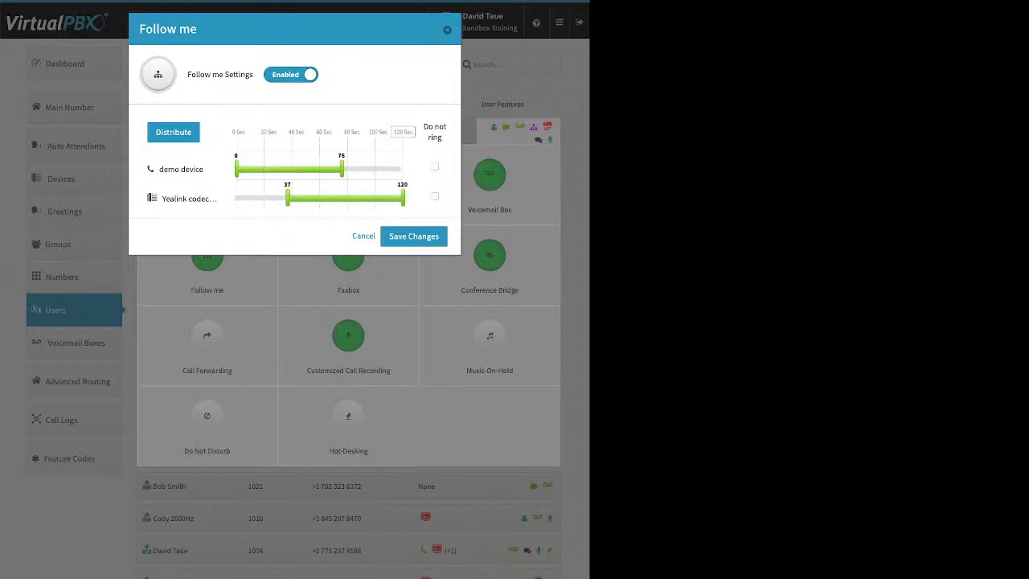
pyautogui.moveTo(185, 198); pyautogui.dragTo(185, 169)
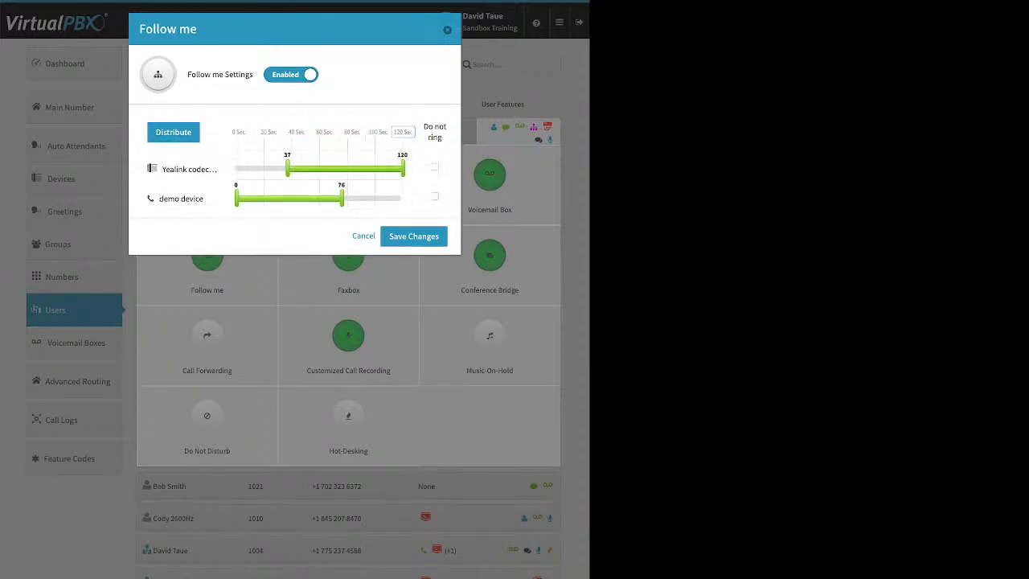
pyautogui.click(403, 132)
pyautogui.click(174, 133)
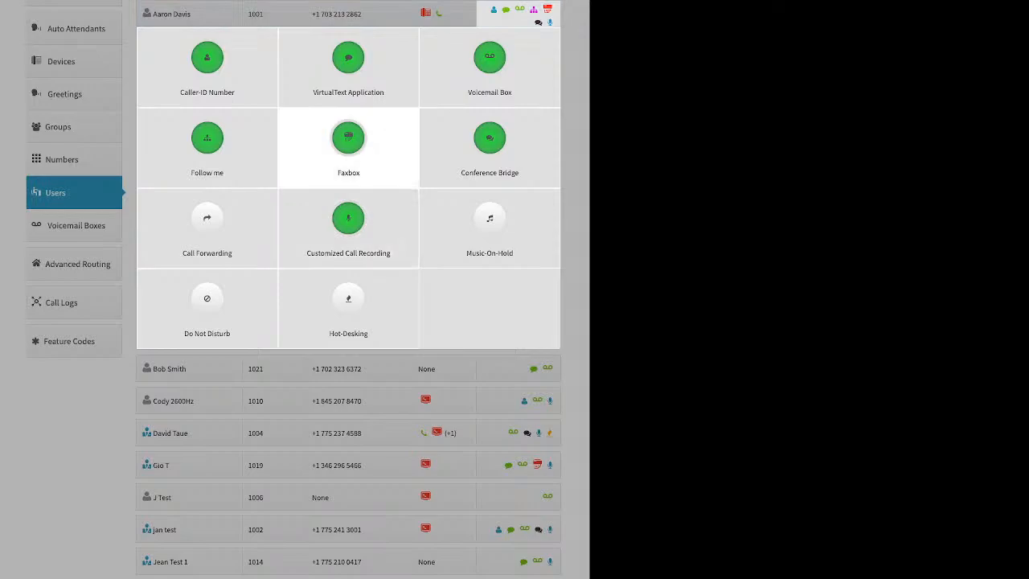
# Review the Faxbox number choices and the directory for assigning a new extension, and close the Faxbox without saving
pyautogui.click(348, 140)
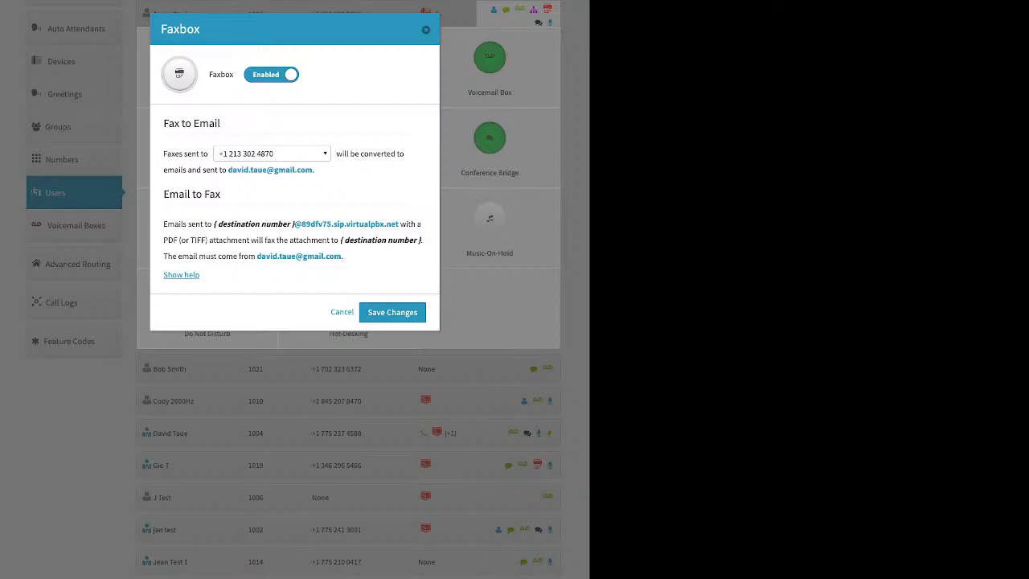
pyautogui.click(272, 154)
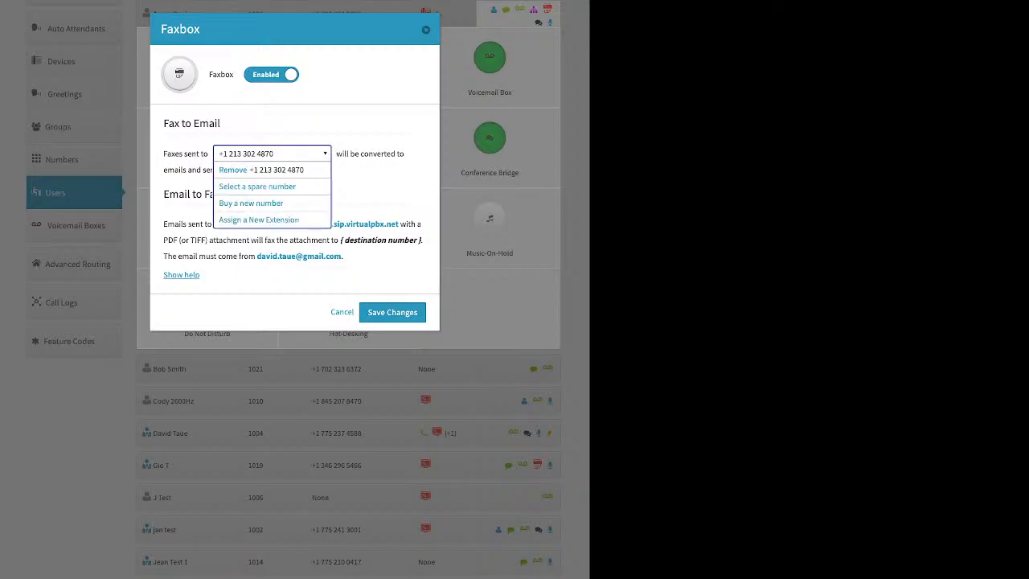
pyautogui.click(259, 220)
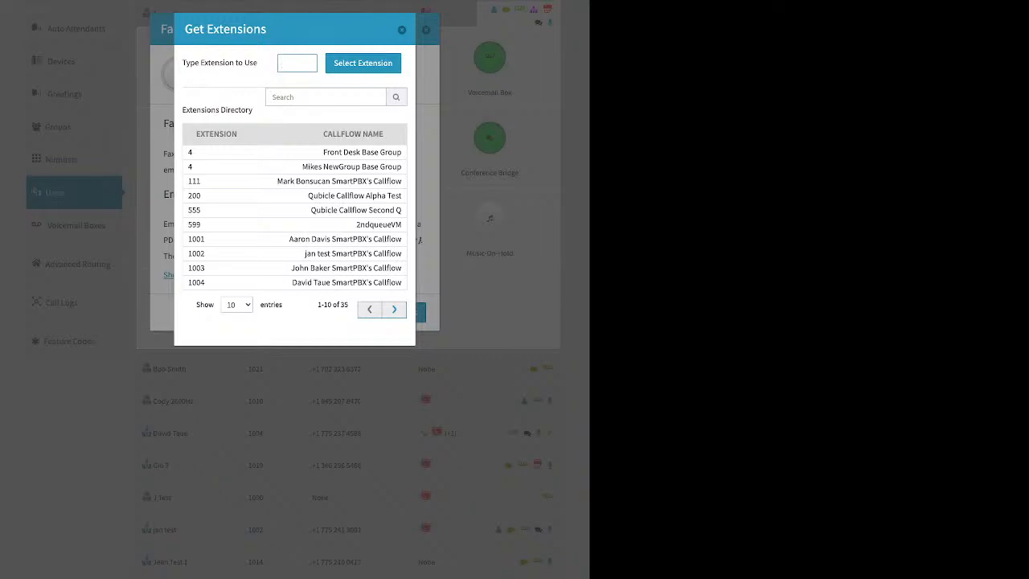
pyautogui.press('Escape')
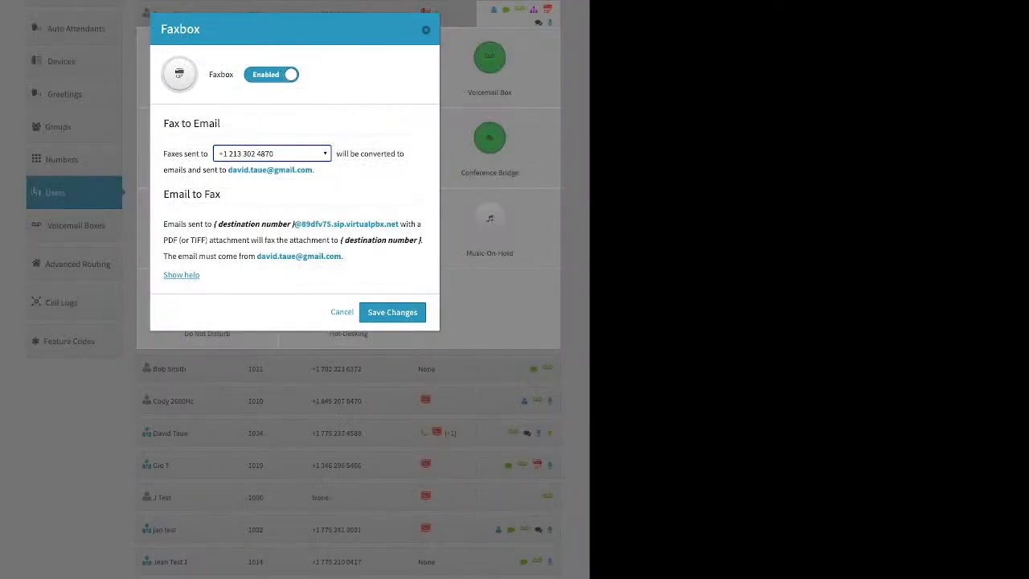
pyautogui.click(426, 30)
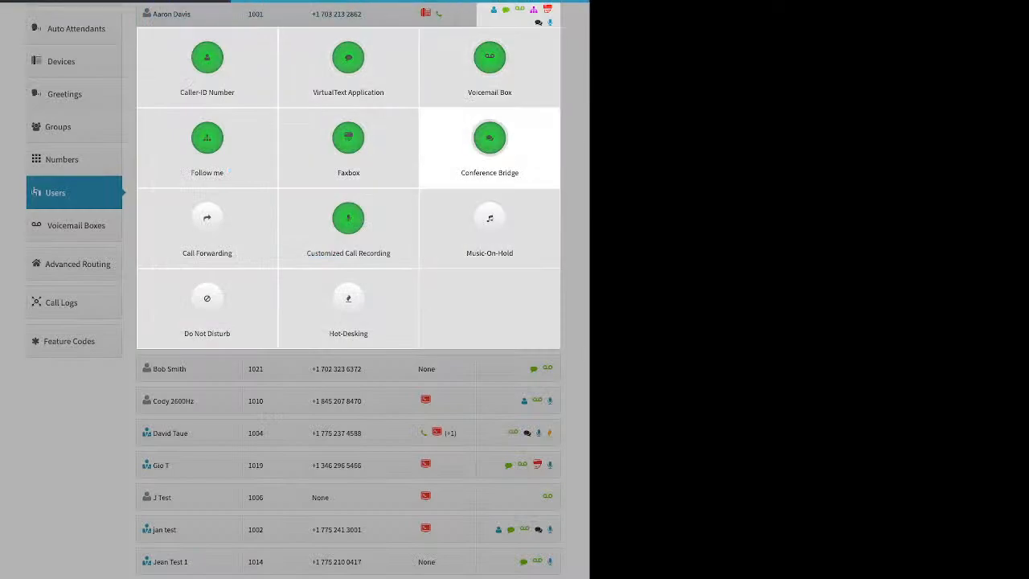
# Review the user's Conference Bridge settings, including the personal conference room PIN, and close them without saving
pyautogui.click(489, 137)
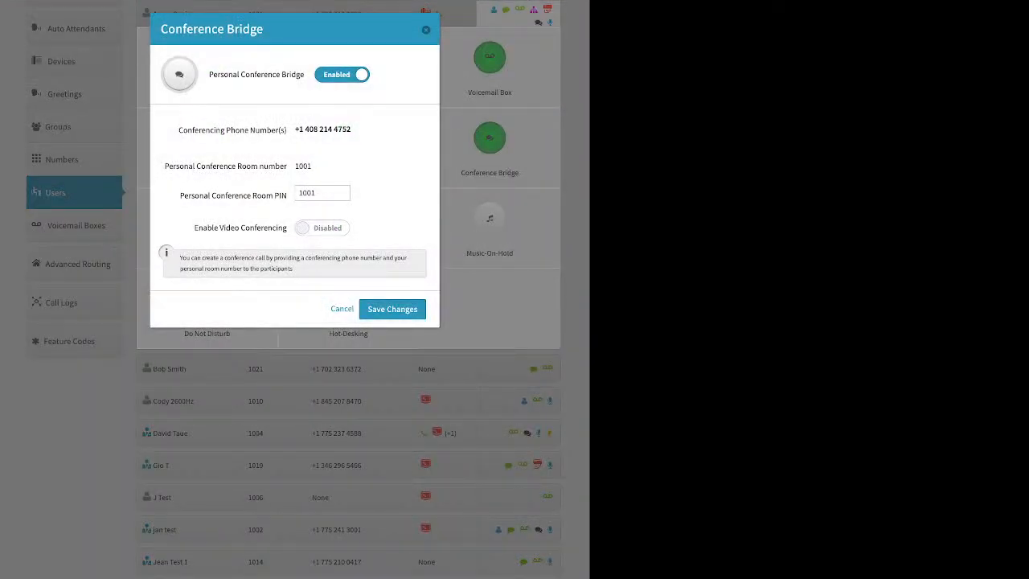
pyautogui.doubleClick(307, 193)
pyautogui.click(426, 30)
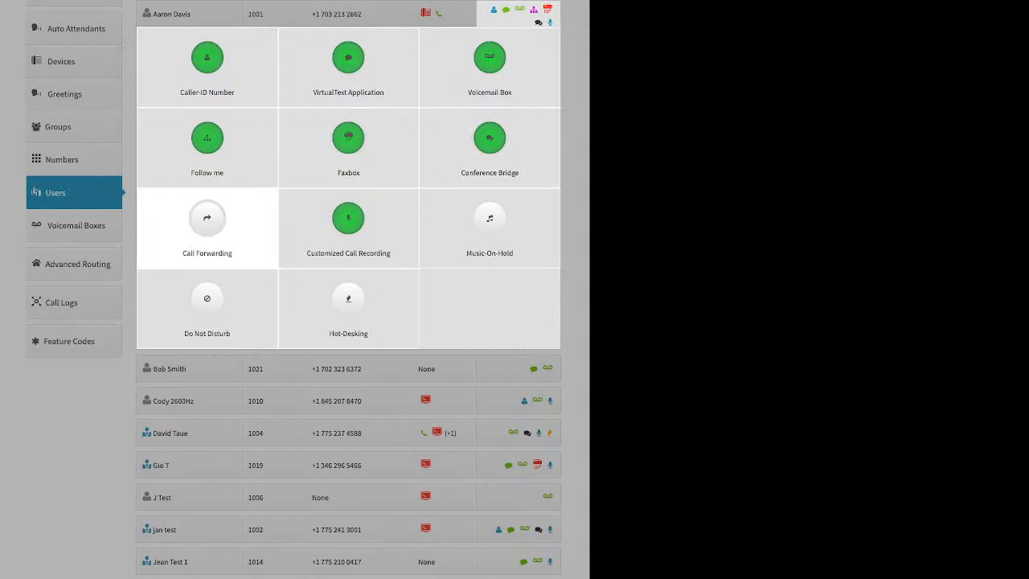
# Switch the user's Call Forwarding to Failover Mode to inspect its options, and close the settings without saving
pyautogui.click(206, 225)
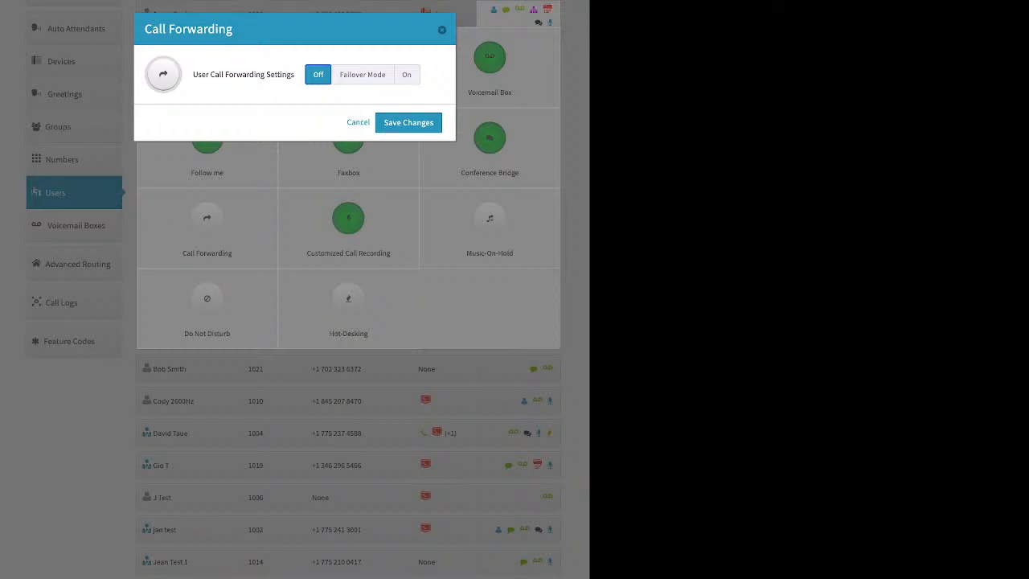
pyautogui.click(362, 75)
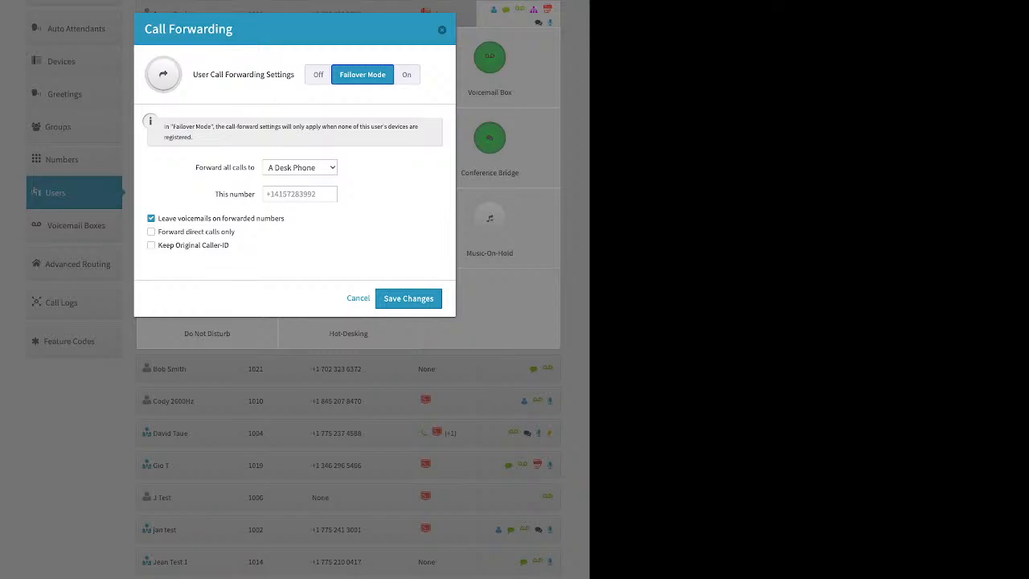
pyautogui.click(299, 193)
pyautogui.click(442, 30)
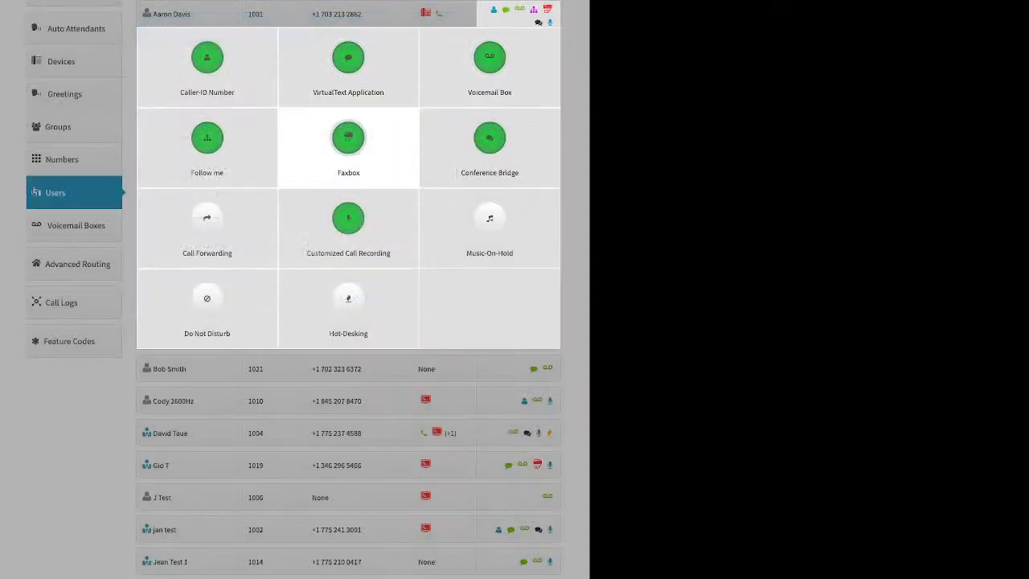
# In the user's Customized Call Recording, set all four inbound and outbound call types to Account Default (Off)
pyautogui.click(348, 229)
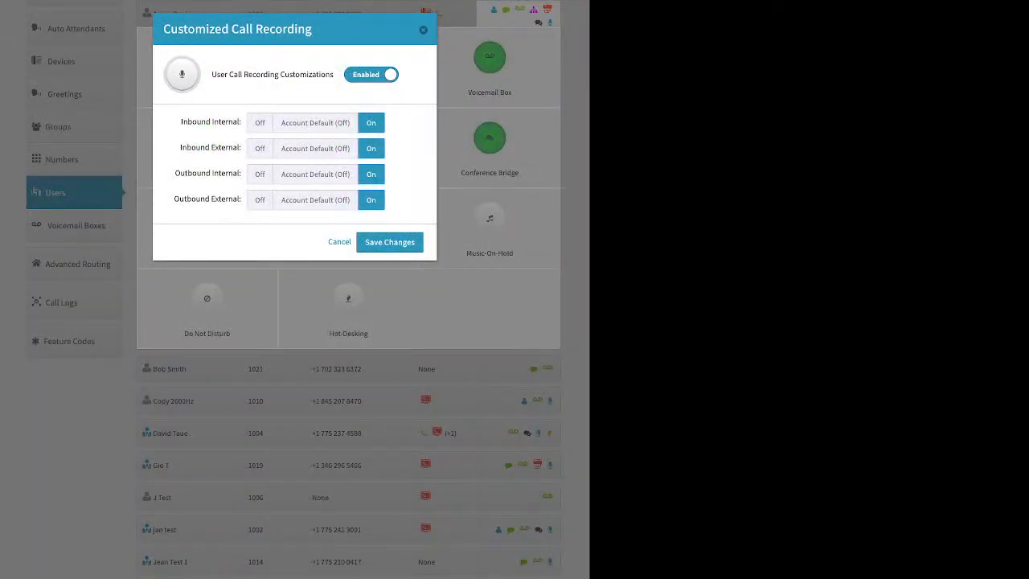
pyautogui.click(315, 123)
pyautogui.click(315, 148)
pyautogui.click(315, 174)
pyautogui.click(315, 200)
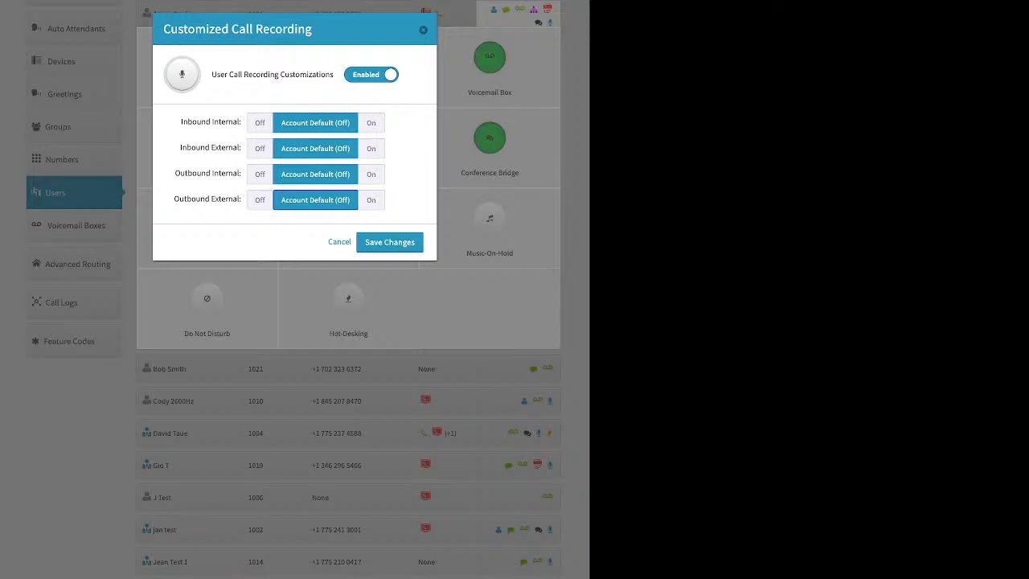
# Turn on call recording for the user's inbound and outbound internal and external calls, and save the changes
pyautogui.click(371, 123)
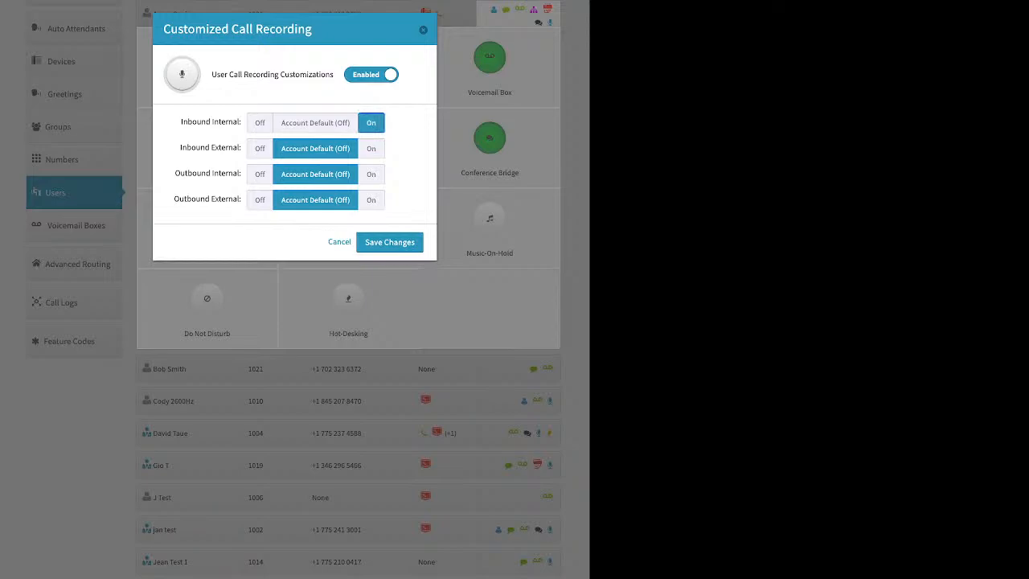
pyautogui.click(371, 149)
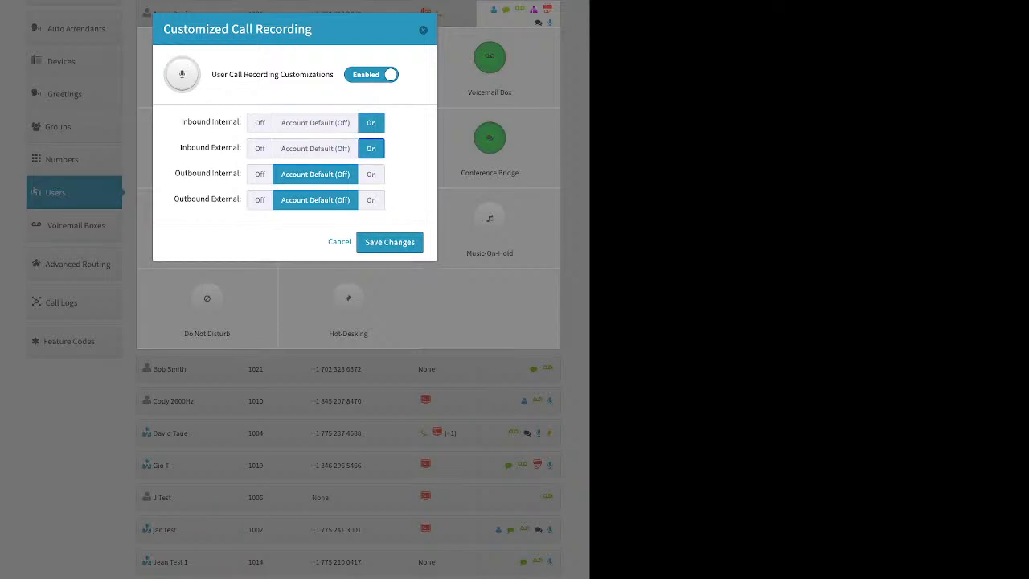
pyautogui.click(371, 174)
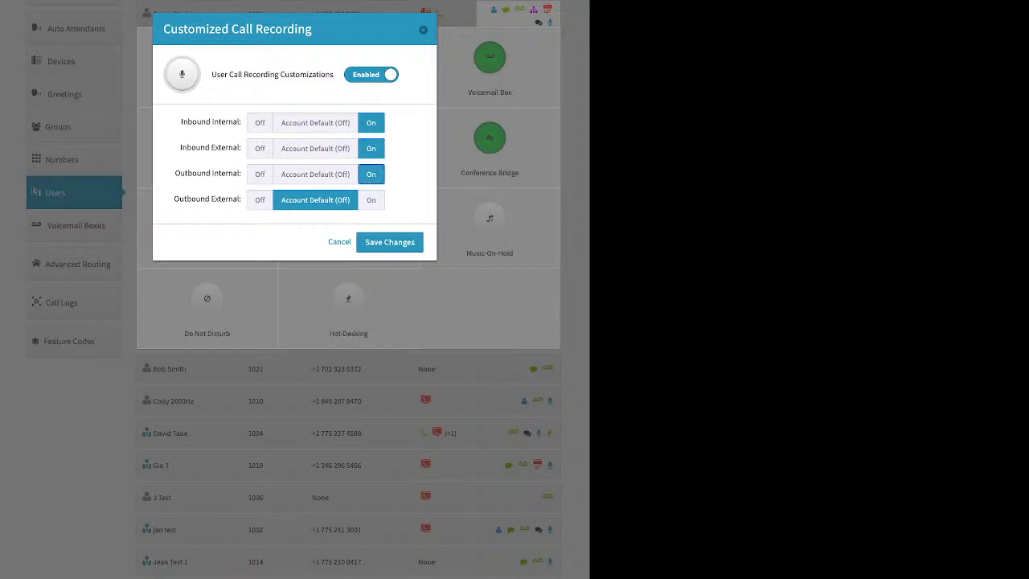
pyautogui.click(371, 200)
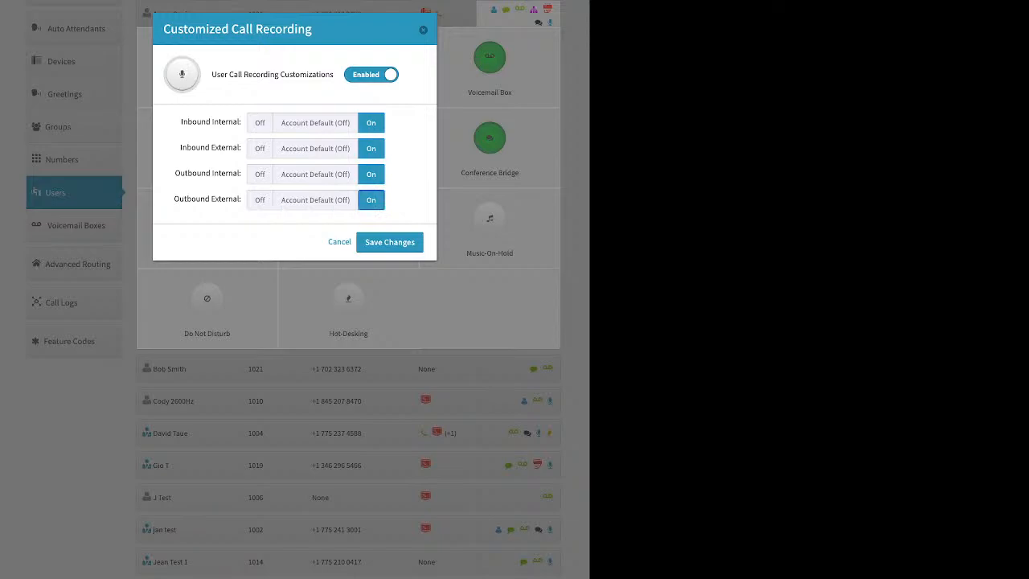
pyautogui.click(390, 242)
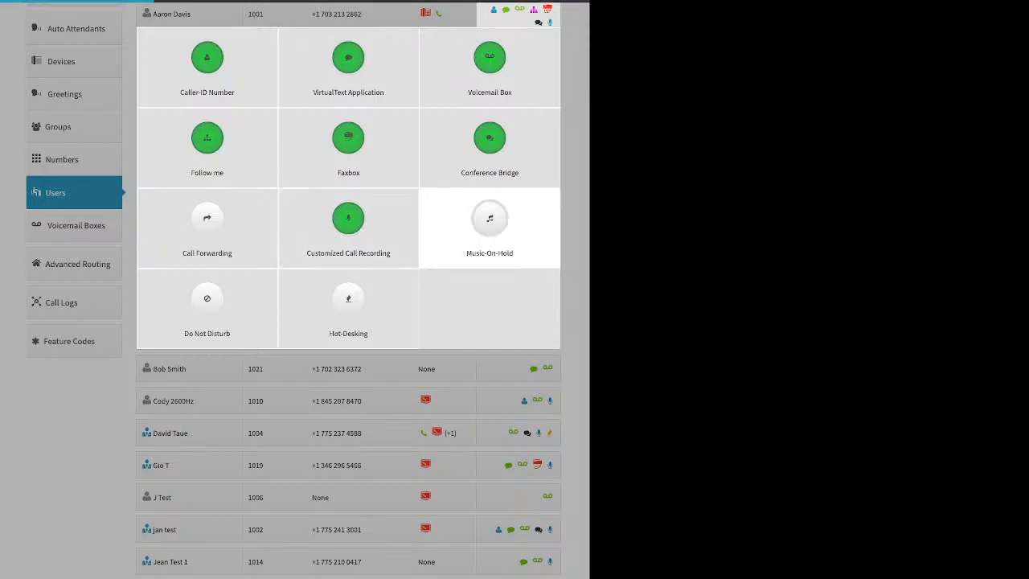
# Enable the user's Music-On-Hold to inspect its audio selection and file upload options, and close the settings without saving
pyautogui.click(490, 221)
pyautogui.click(345, 75)
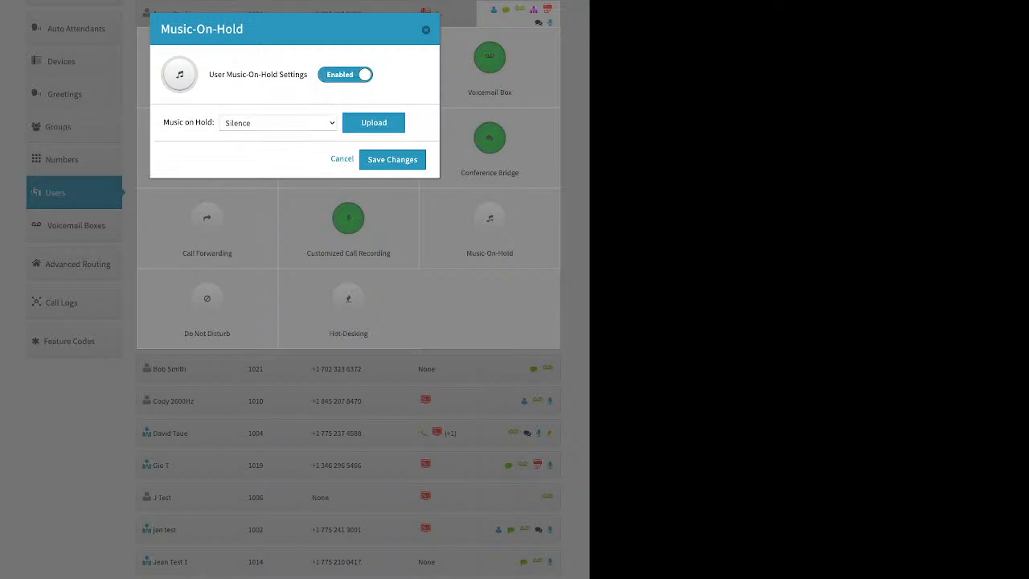
pyautogui.click(374, 123)
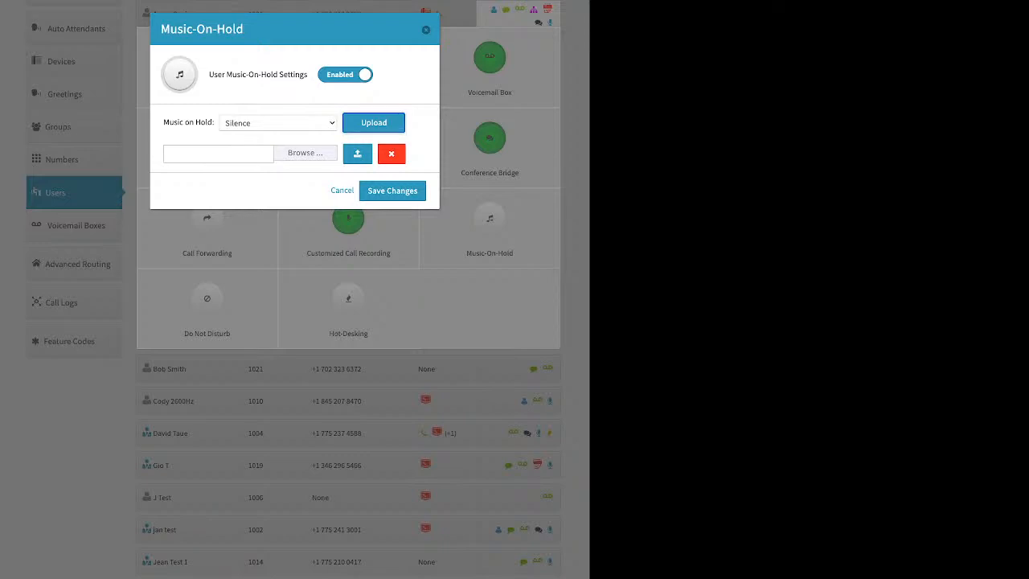
pyautogui.click(426, 30)
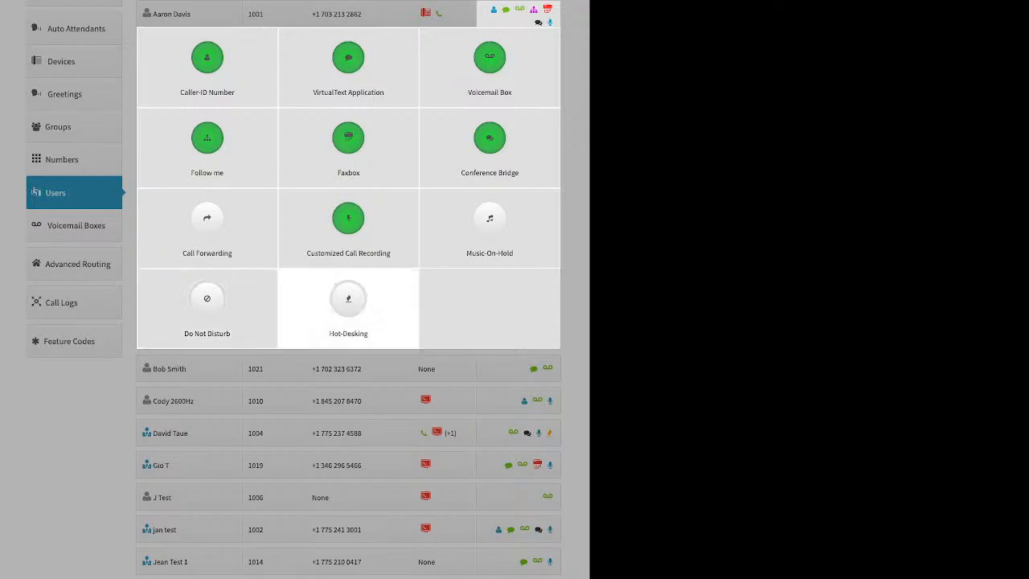
# Enable the user's Hot-Desking to inspect the hotdesk ID, PIN requirement and multiple-device login options, and close the settings without saving
pyautogui.click(348, 305)
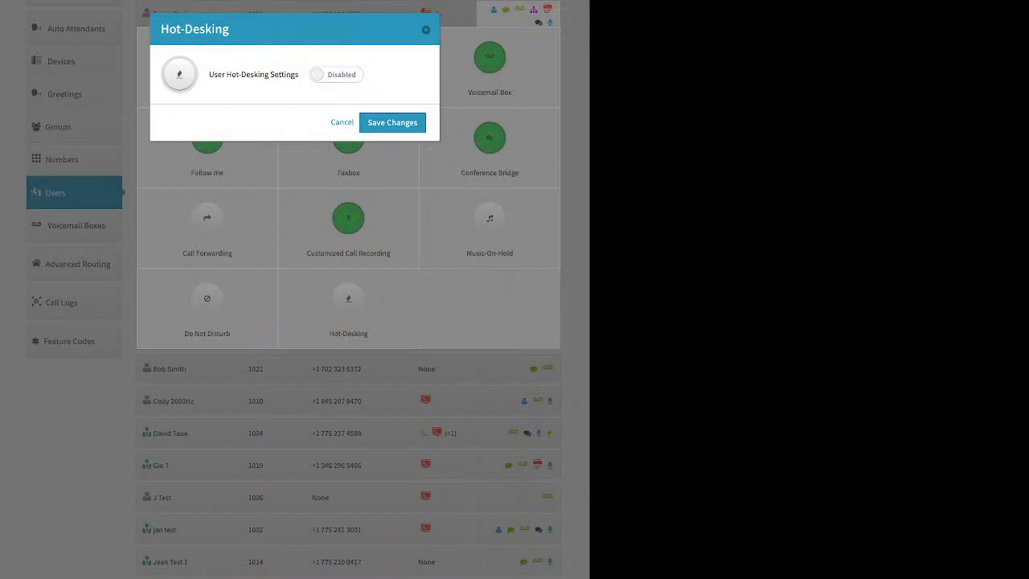
pyautogui.click(336, 75)
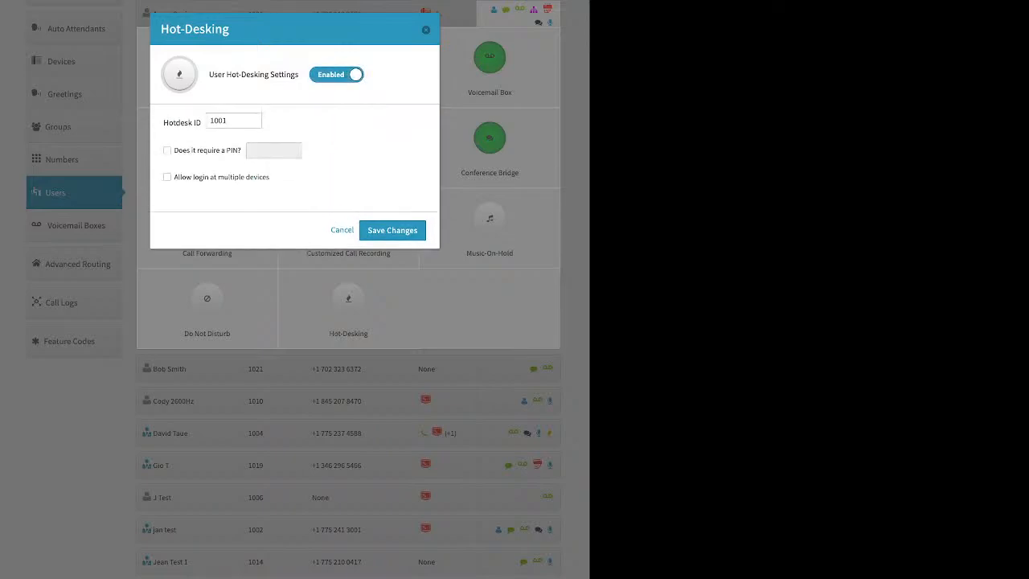
pyautogui.click(211, 121)
pyautogui.click(167, 151)
pyautogui.click(426, 30)
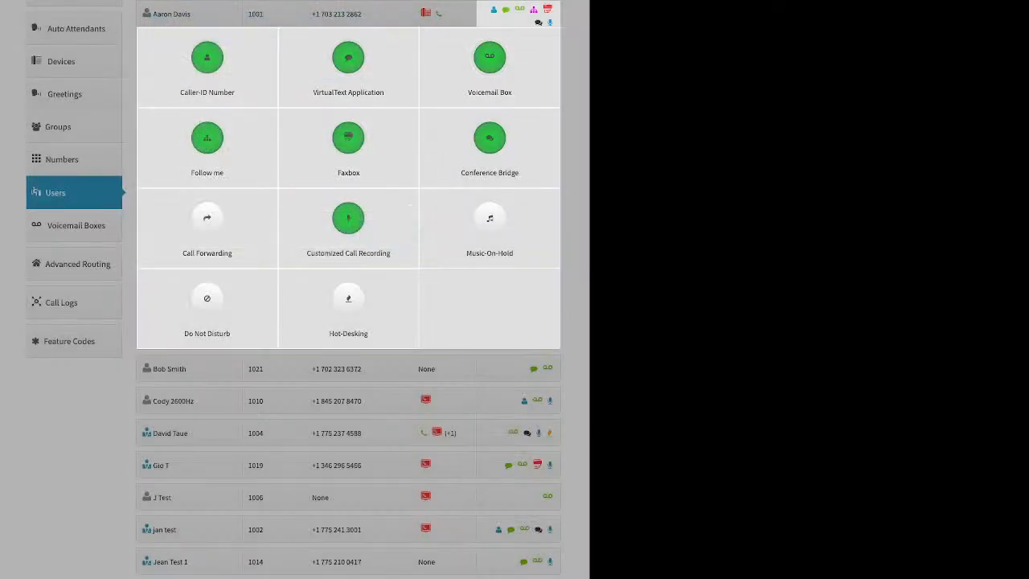
# Open the account's voicemail box list and examine which user is assigned to box 1001
pyautogui.click(96, 227)
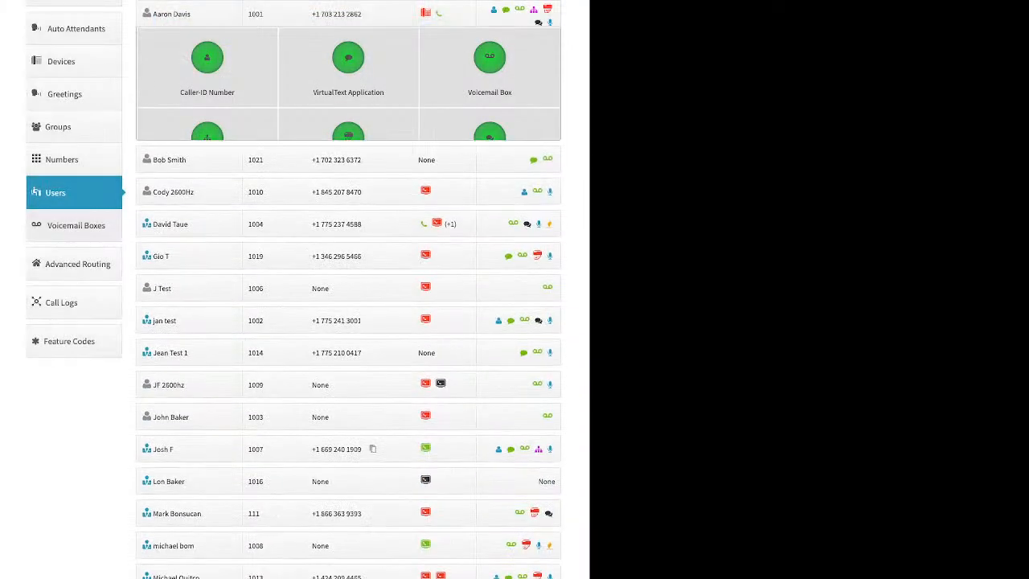
pyautogui.click(76, 226)
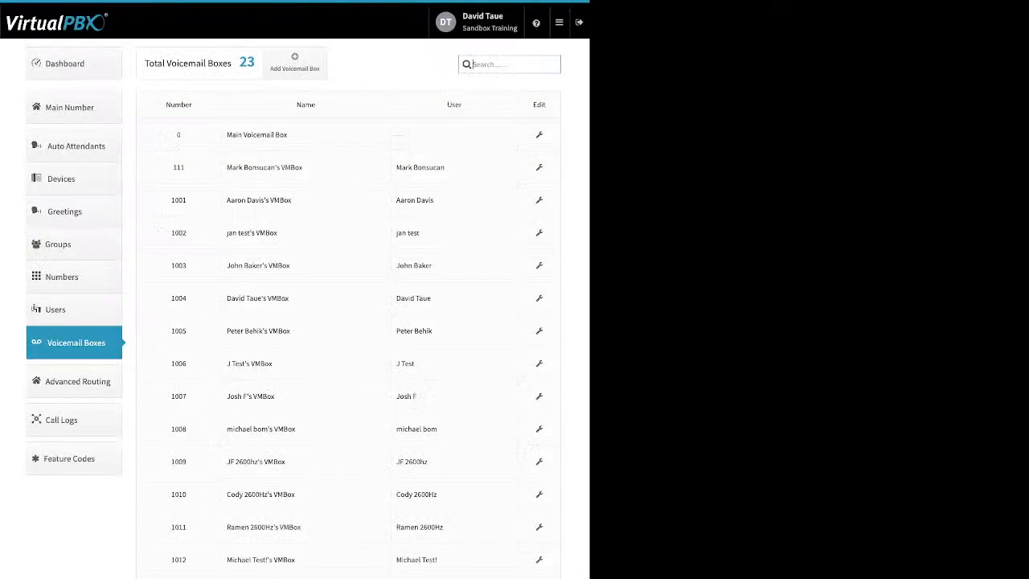
pyautogui.moveTo(416, 200); pyautogui.dragTo(396, 200)
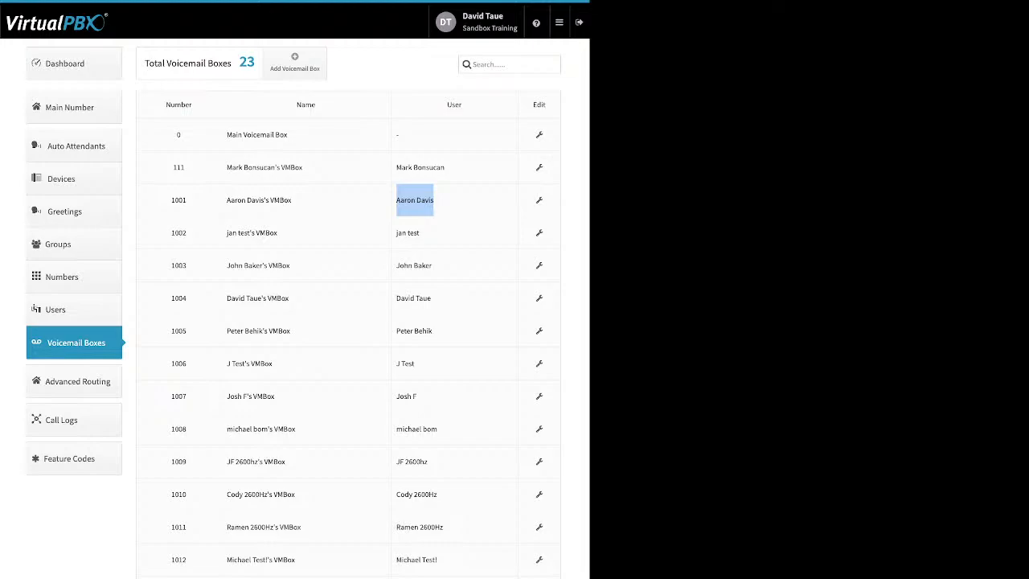
# Review the name, voicemail number and PIN fields for adding a voicemail box, and cancel without creating one
pyautogui.click(294, 62)
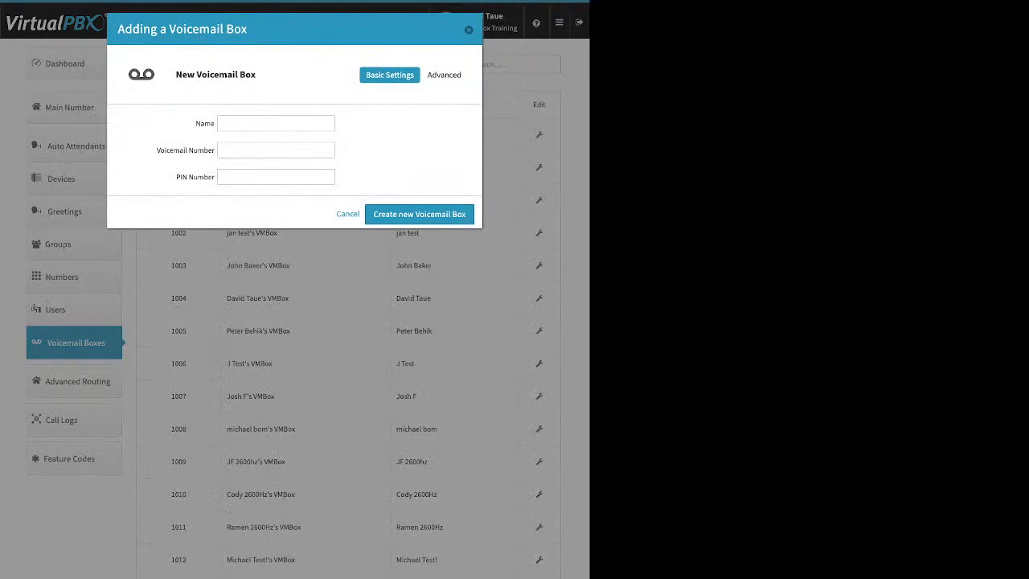
pyautogui.click(276, 123)
pyautogui.click(275, 150)
pyautogui.moveTo(175, 177); pyautogui.dragTo(213, 176)
pyautogui.press('Escape')
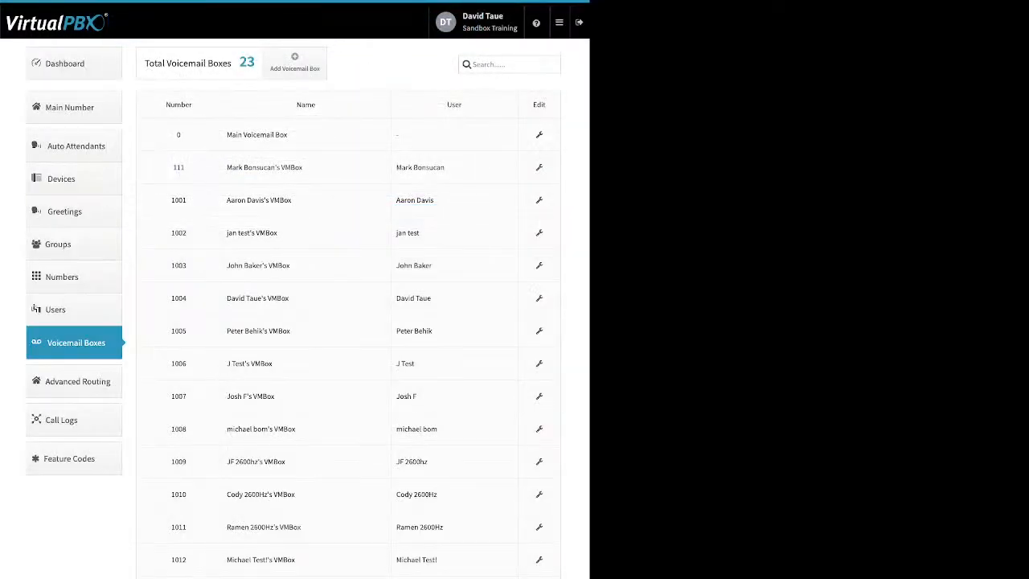
# Open voicemail box 111 and inspect the upload options for its regular and temporary greeting media without uploading a file
pyautogui.click(539, 167)
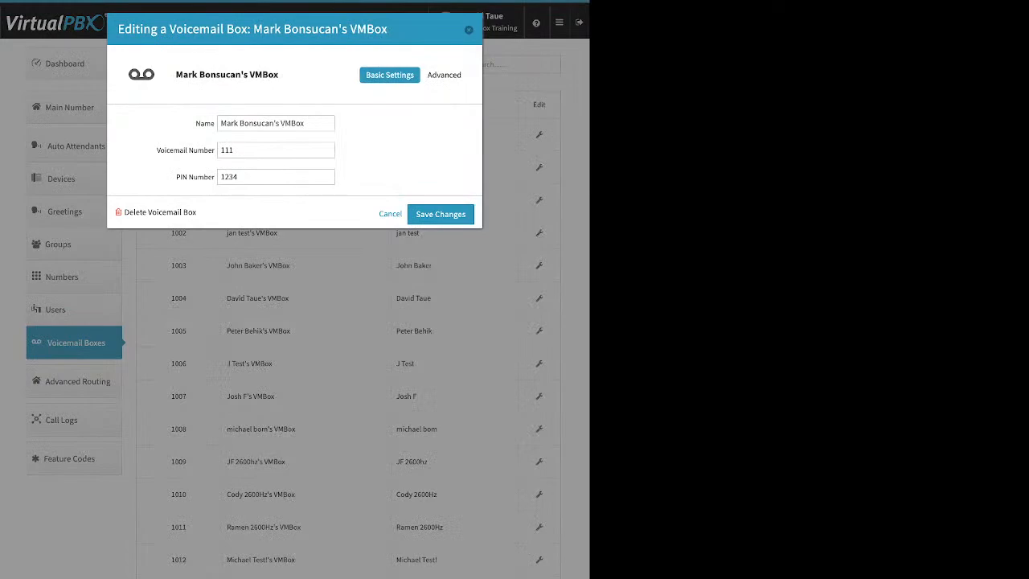
pyautogui.click(444, 75)
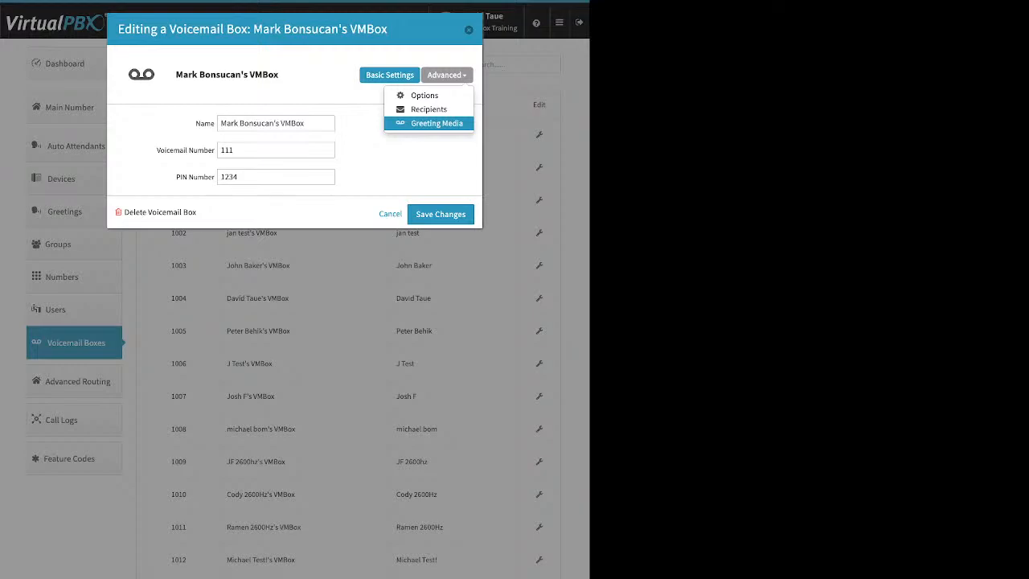
pyautogui.click(436, 123)
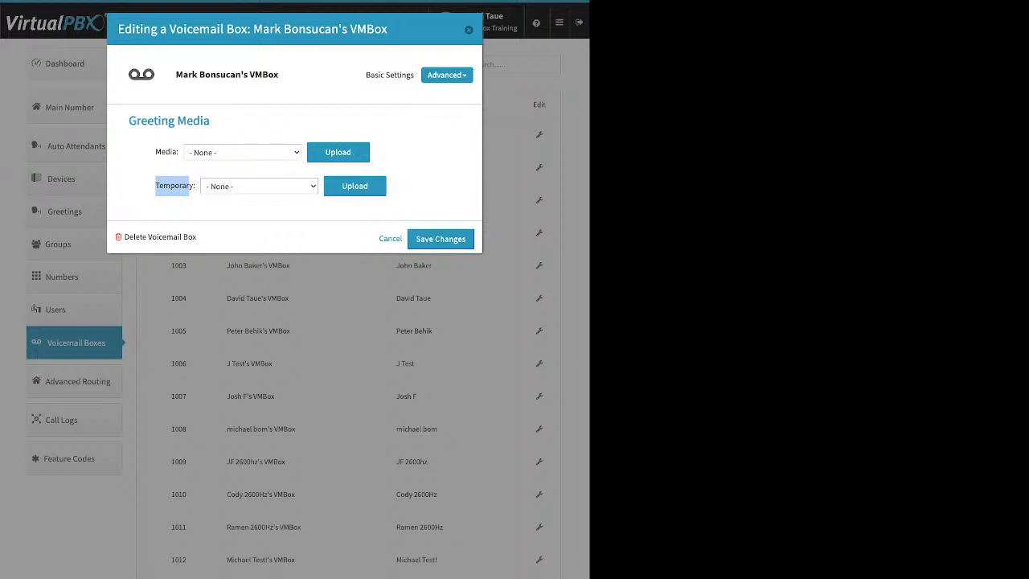
pyautogui.click(354, 186)
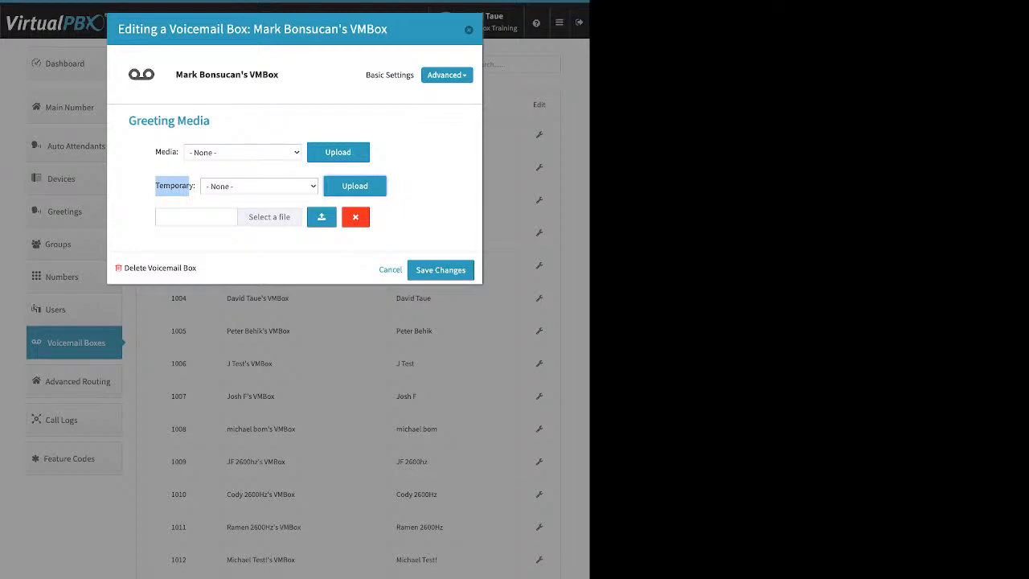
pyautogui.click(410, 206)
pyautogui.click(356, 216)
pyautogui.click(338, 153)
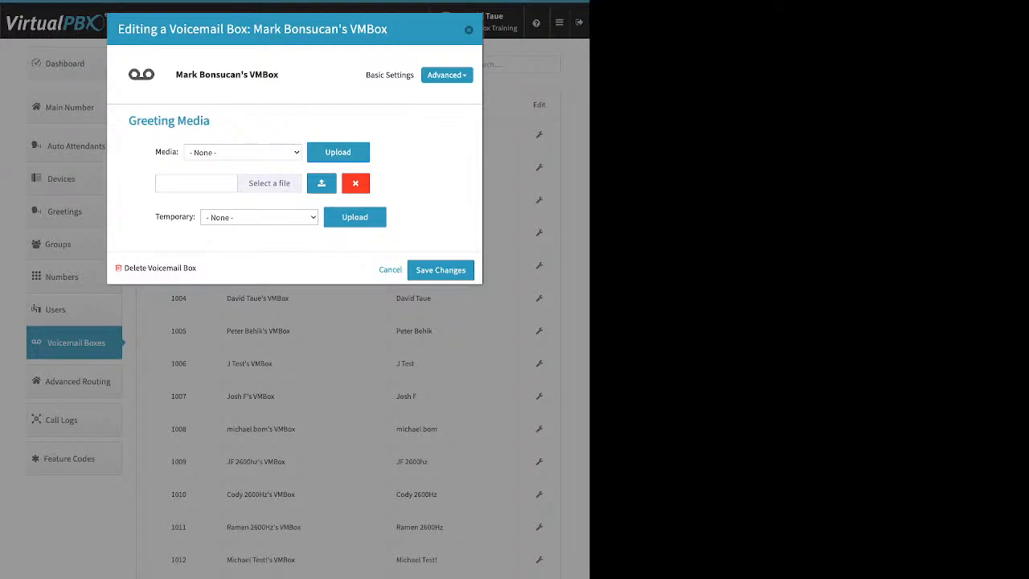
pyautogui.click(355, 183)
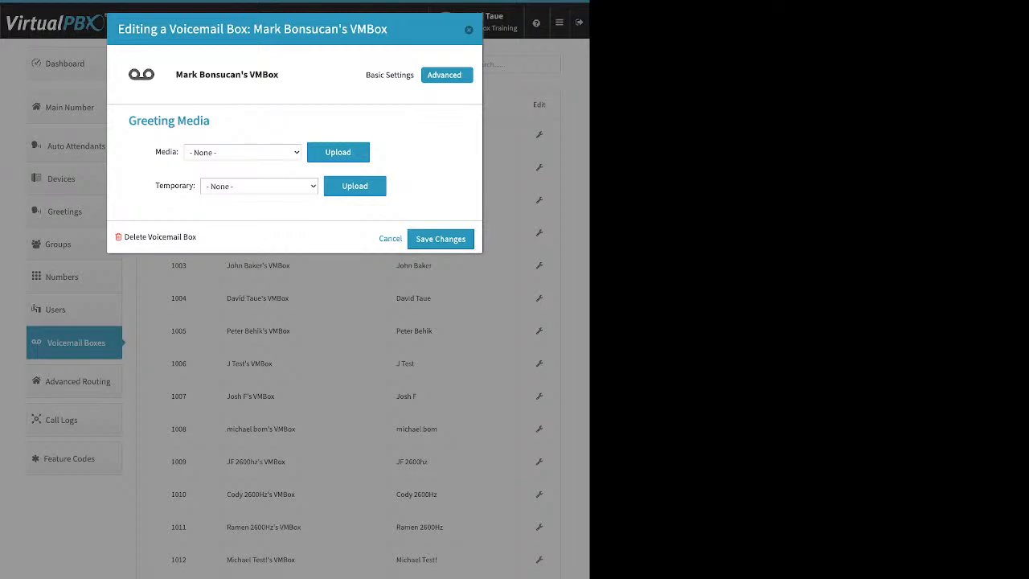
# Review the voicemail box's notification recipients and bring up the entry field for a new recipient's e-mail
pyautogui.click(447, 75)
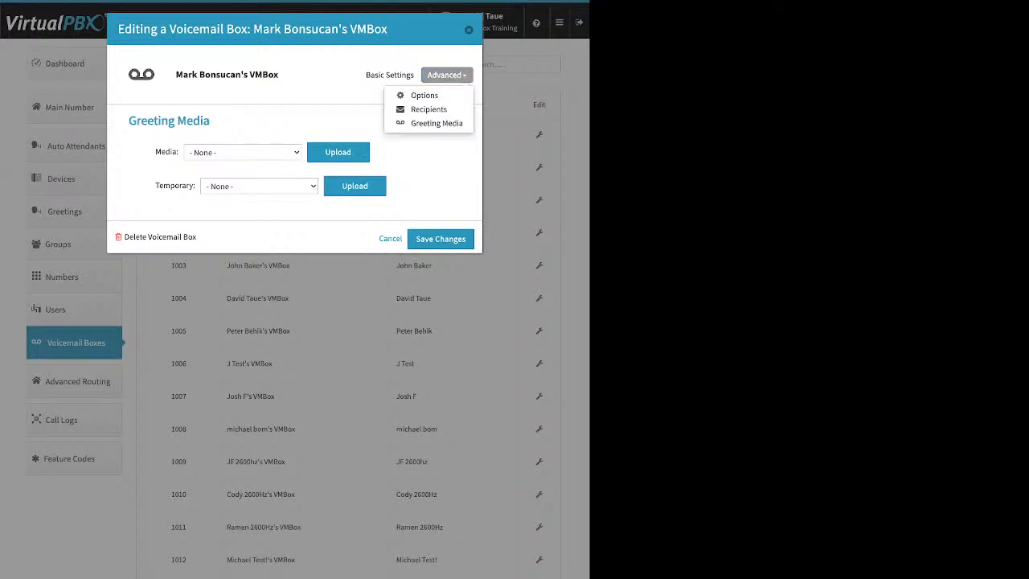
pyautogui.click(428, 109)
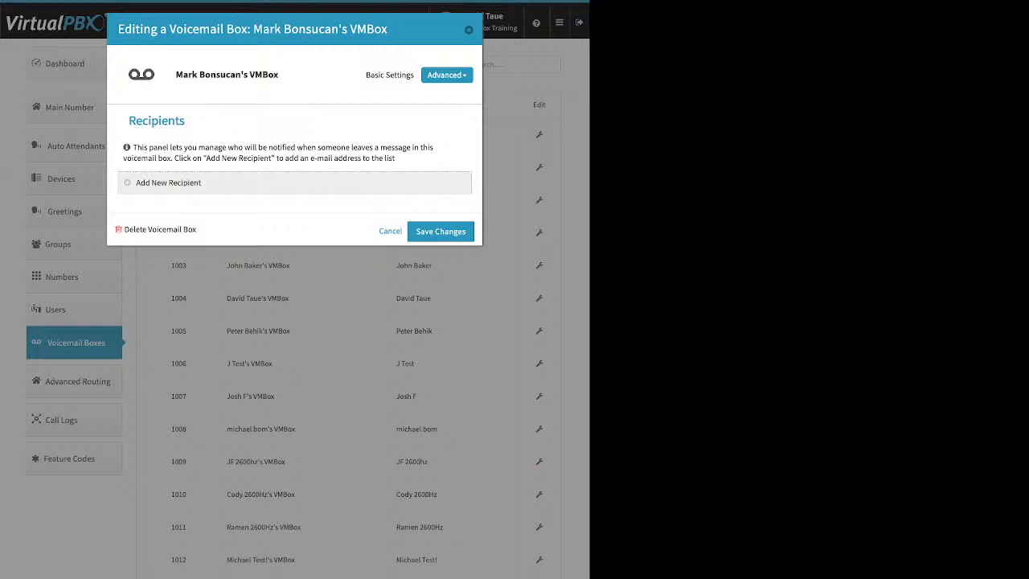
pyautogui.click(169, 183)
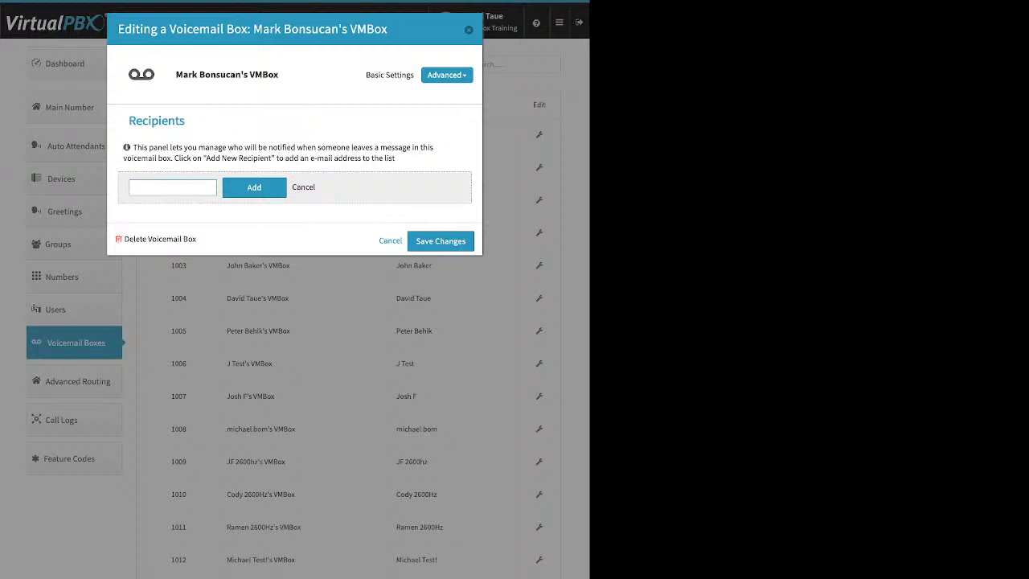
# Review the voicemail box's advanced options, including Already Setup, Require PIN, Attach messages to e-mail and Delete after Notification, and close without saving
pyautogui.click(447, 75)
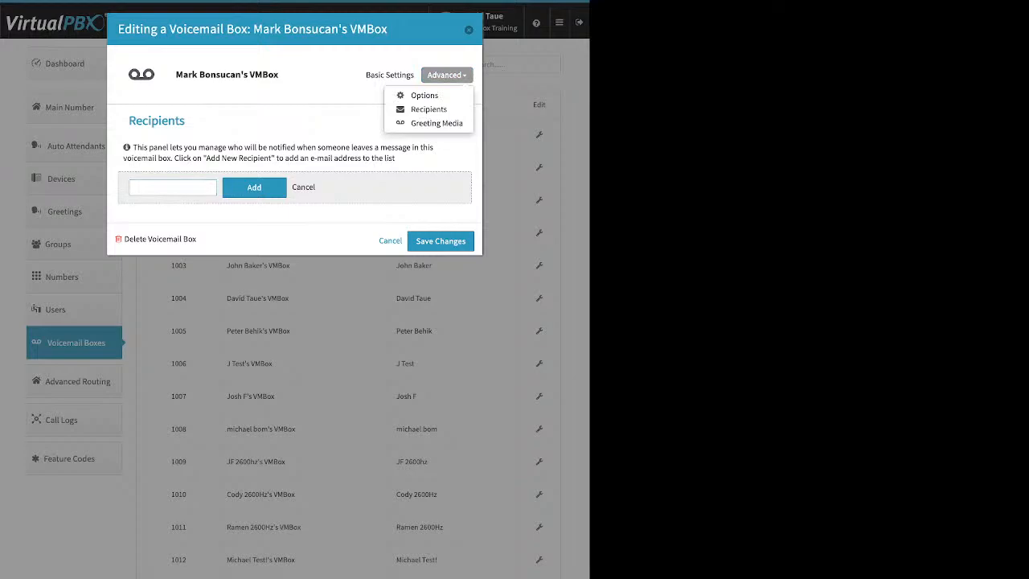
pyautogui.click(424, 95)
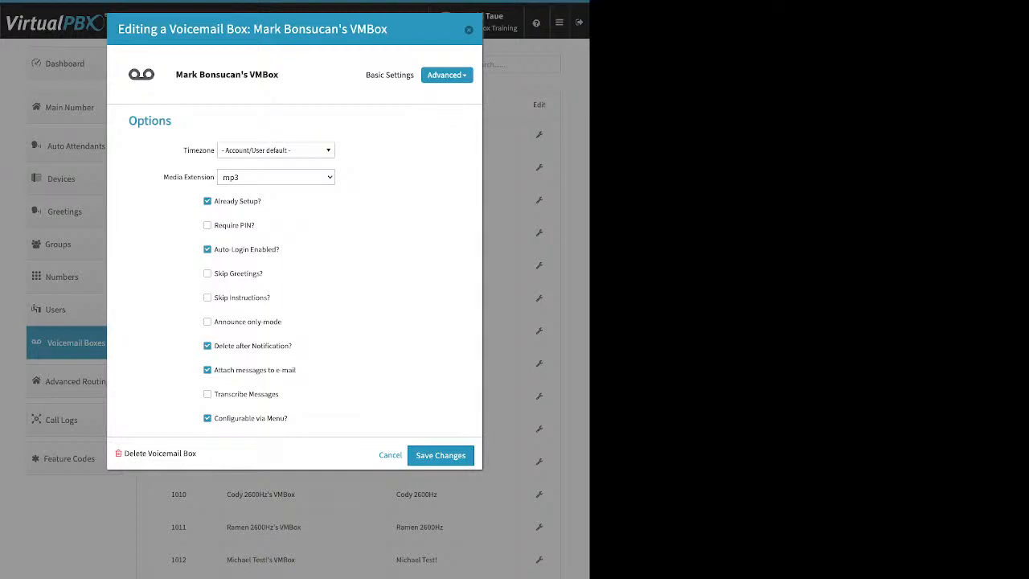
pyautogui.moveTo(262, 202); pyautogui.dragTo(223, 201)
pyautogui.click(208, 225)
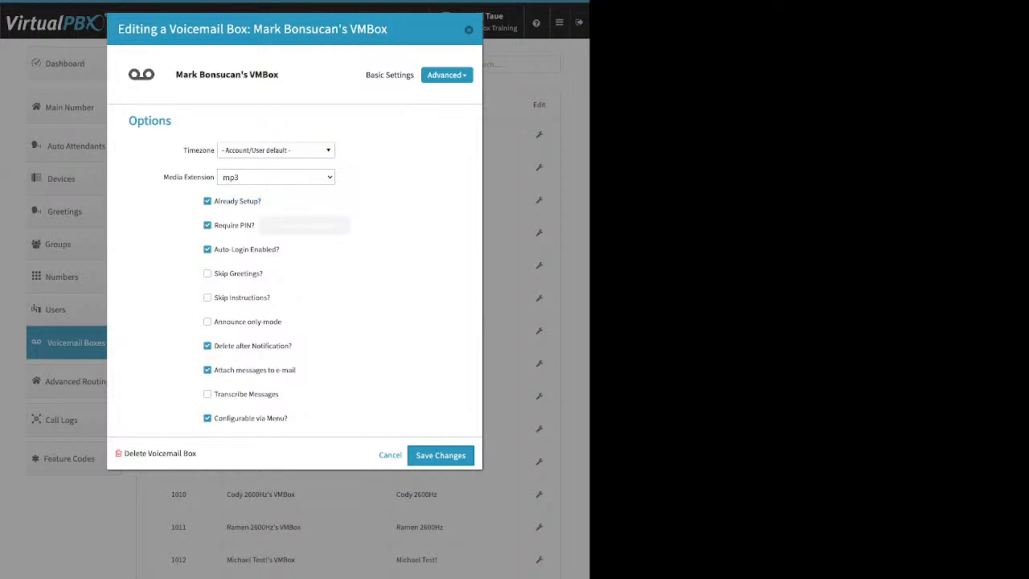
pyautogui.click(207, 225)
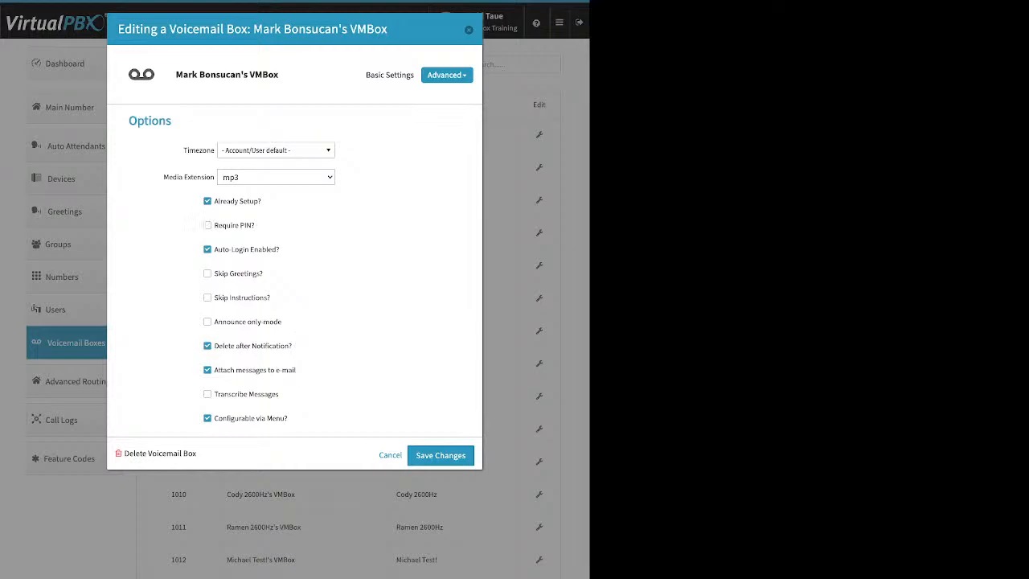
pyautogui.moveTo(296, 370); pyautogui.dragTo(214, 370)
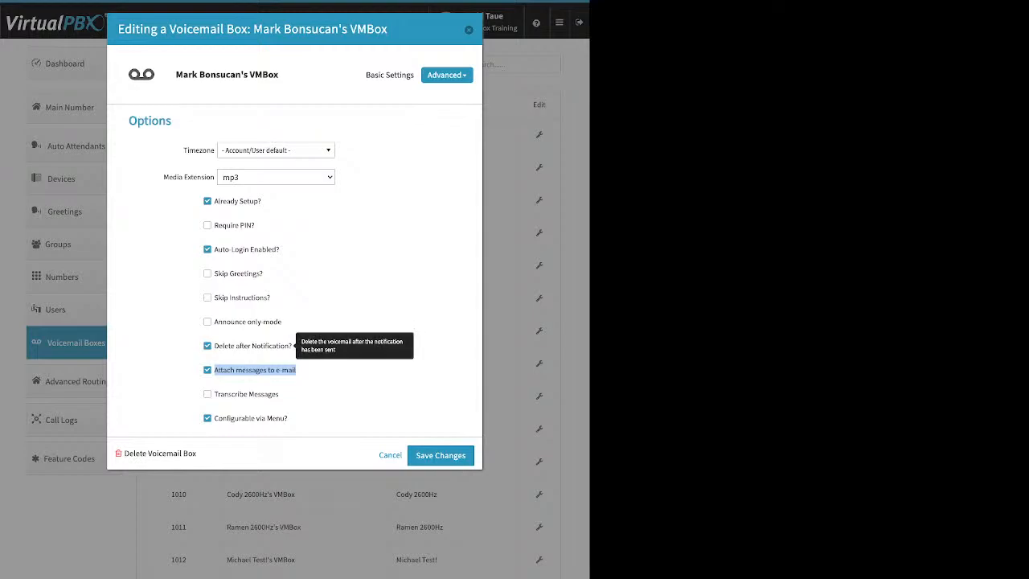
pyautogui.moveTo(292, 346); pyautogui.dragTo(221, 345)
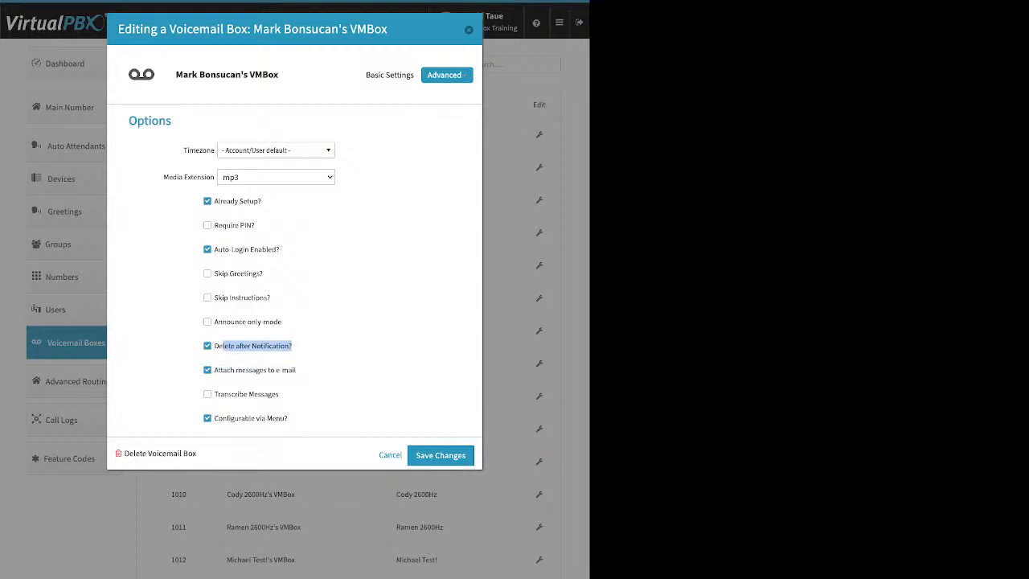
pyautogui.press('Escape')
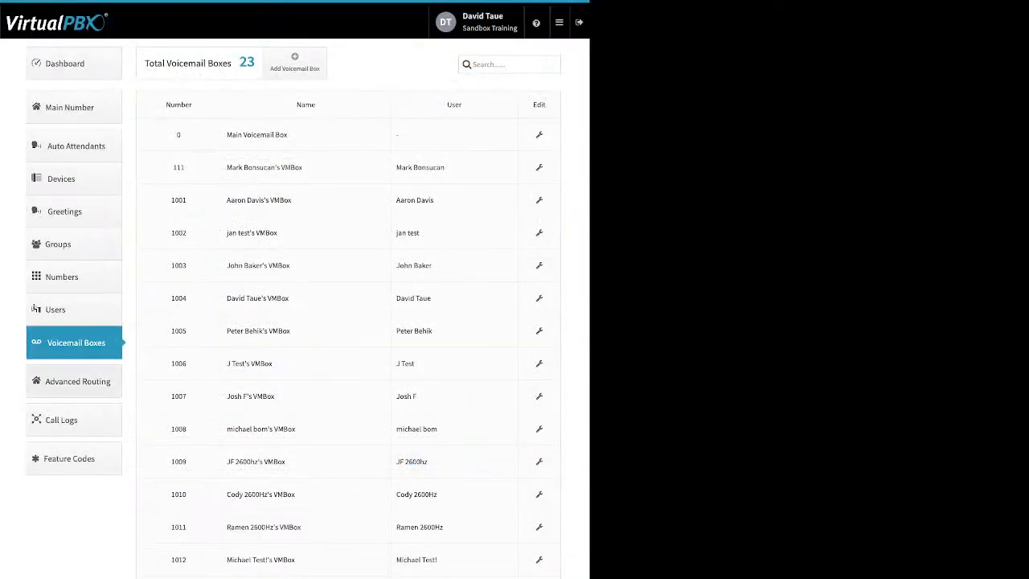
# Enable Direct Inward System Access in the account's advanced routing
pyautogui.click(74, 381)
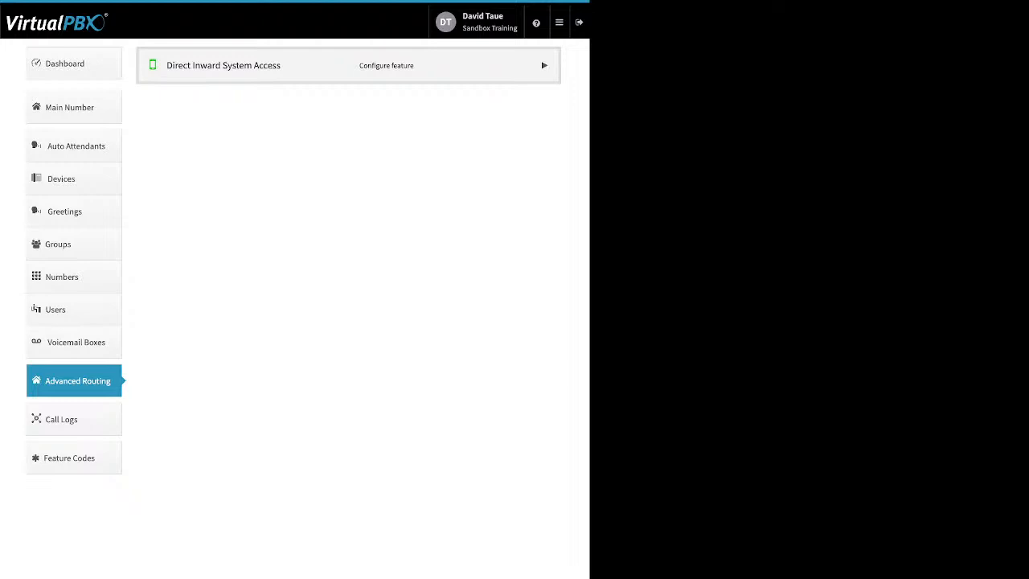
pyautogui.click(223, 65)
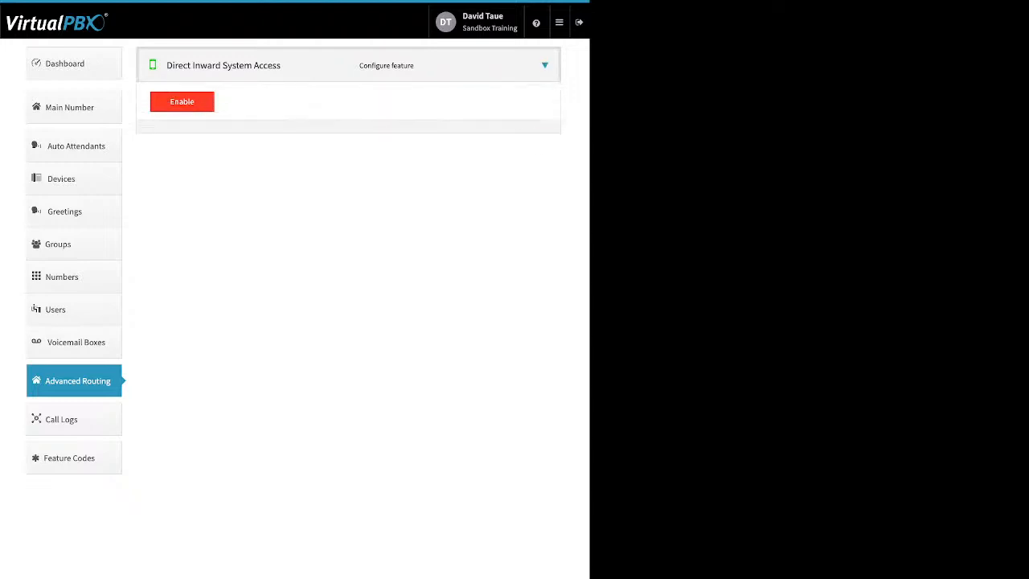
pyautogui.click(182, 102)
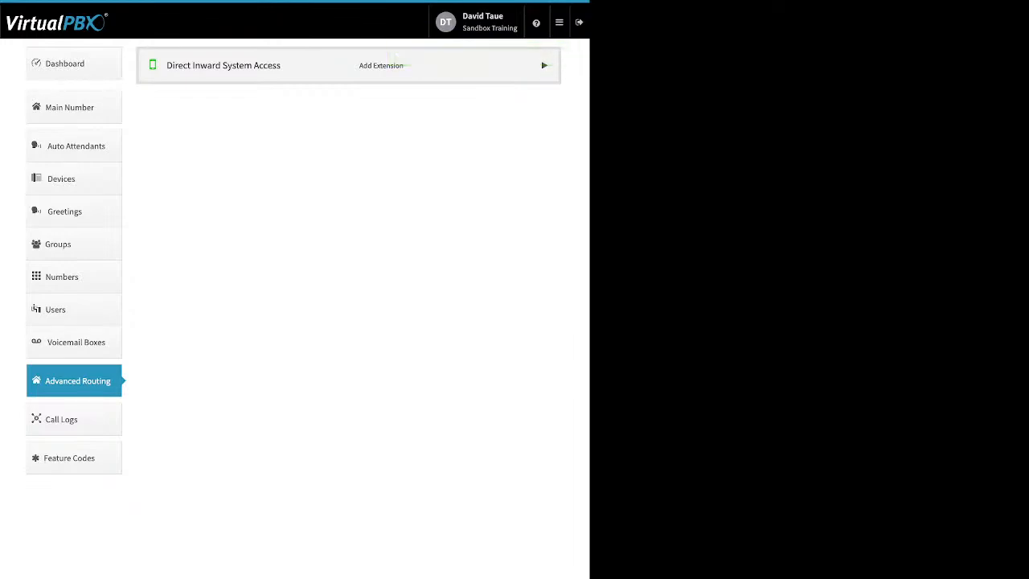
# Add extension 8154 to the Direct Inward System Access settings and save the change
pyautogui.click(544, 65)
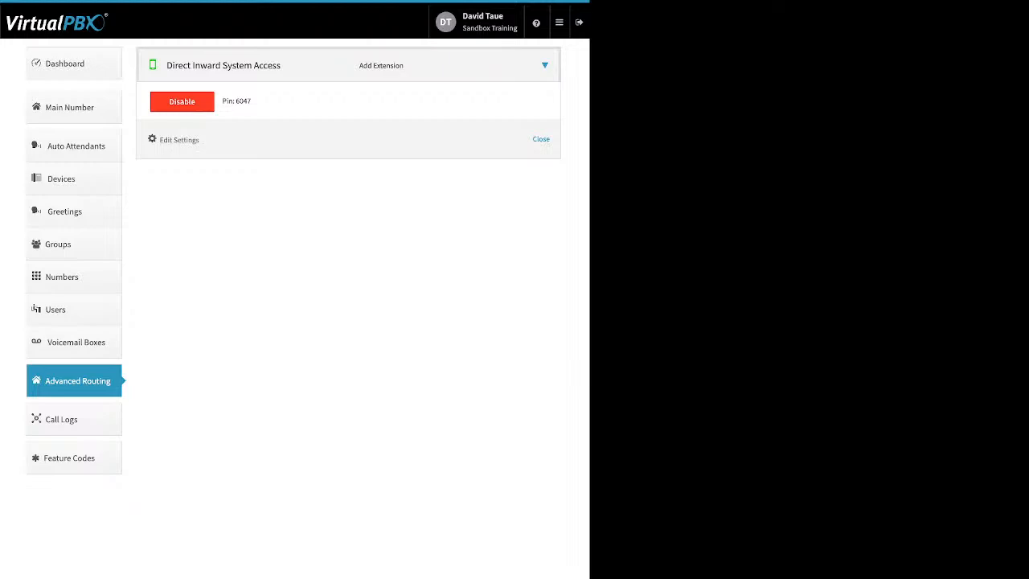
pyautogui.click(179, 139)
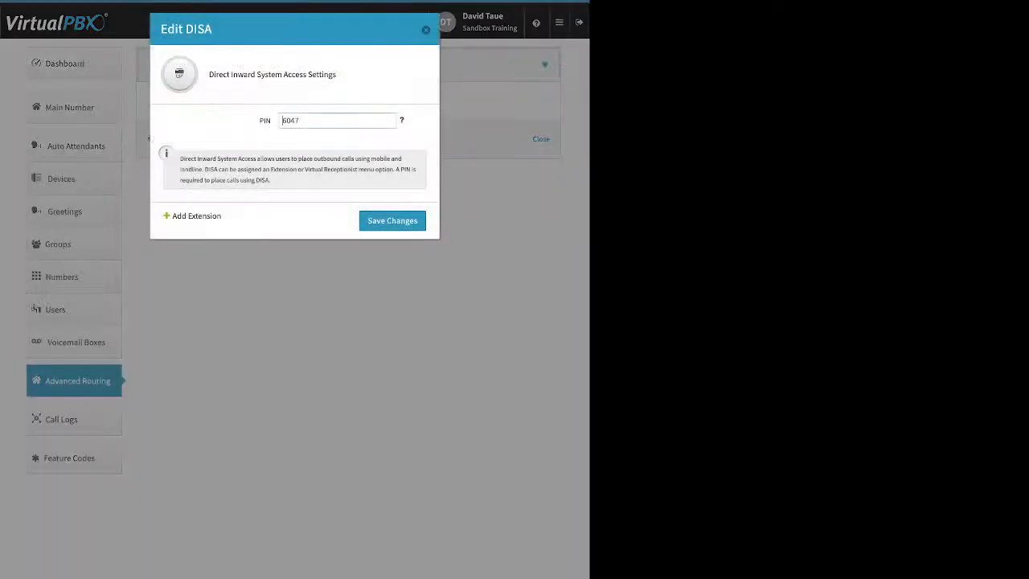
pyautogui.click(196, 216)
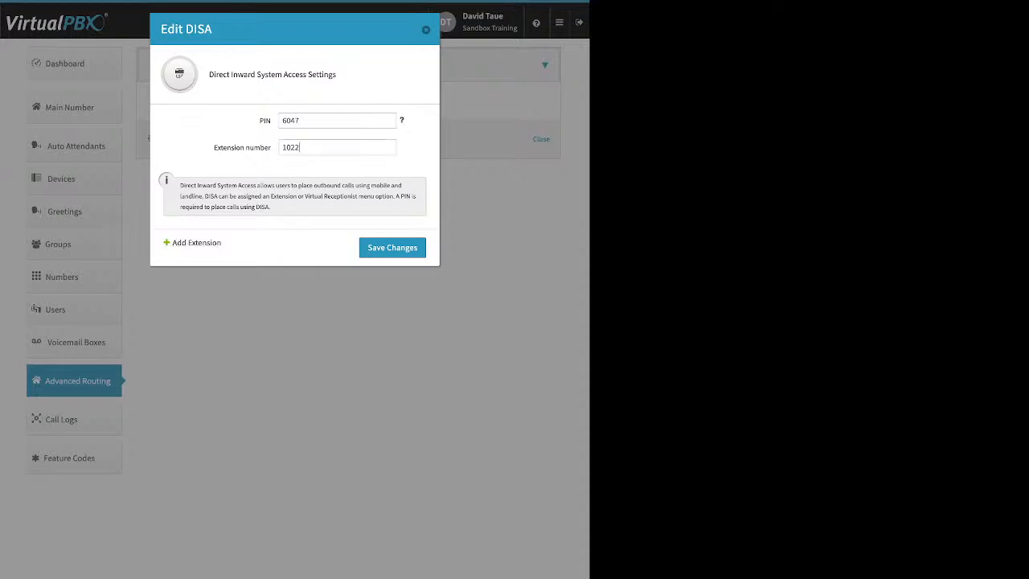
pyautogui.doubleClick(295, 147)
pyautogui.write('8154')
pyautogui.press('Return')
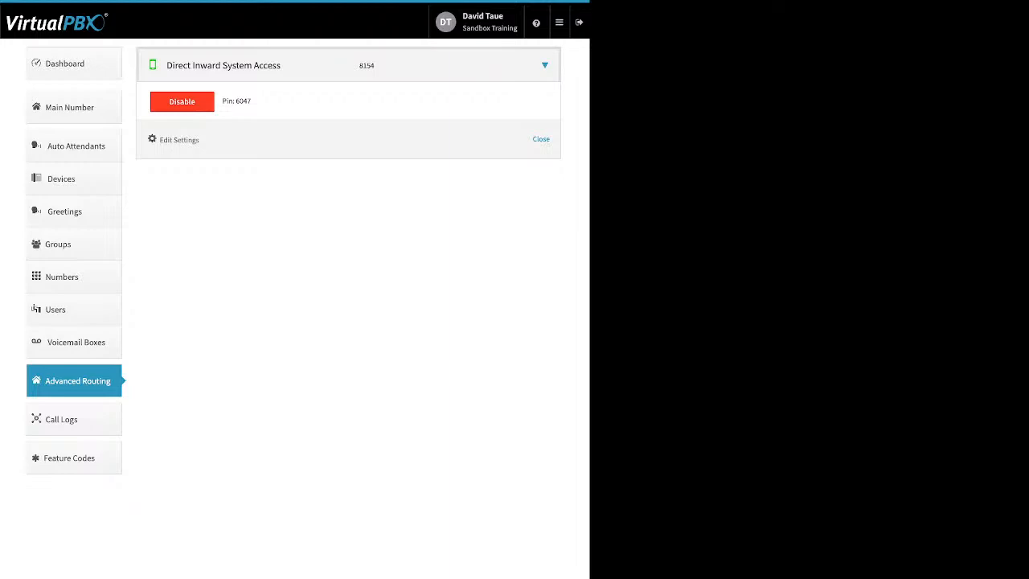
pyautogui.moveTo(250, 101); pyautogui.dragTo(233, 101)
pyautogui.click(182, 101)
pyautogui.click(234, 128)
pyautogui.click(74, 457)
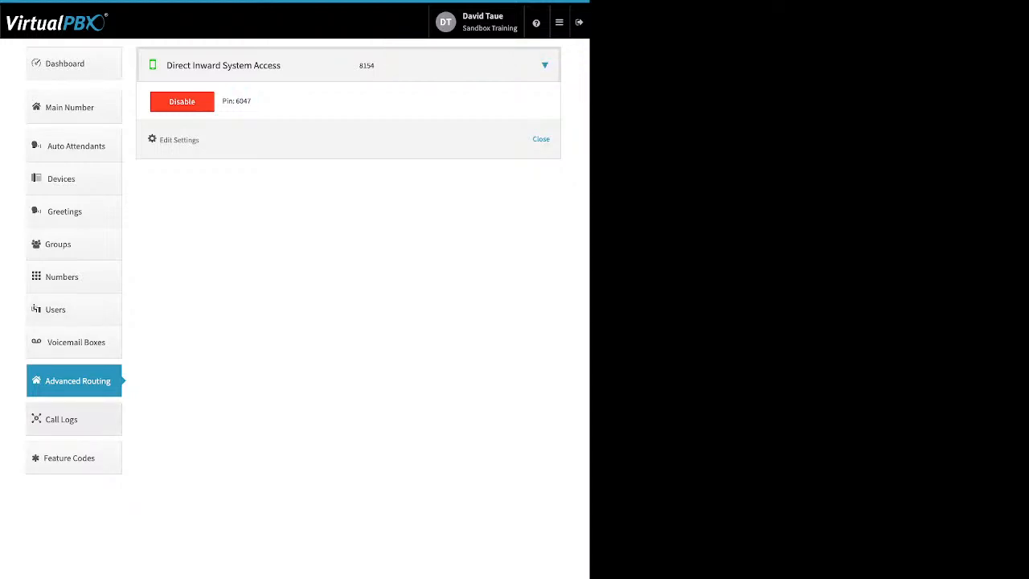
# Open the call logs and inspect the call legs of today's first and third entries
pyautogui.click(74, 418)
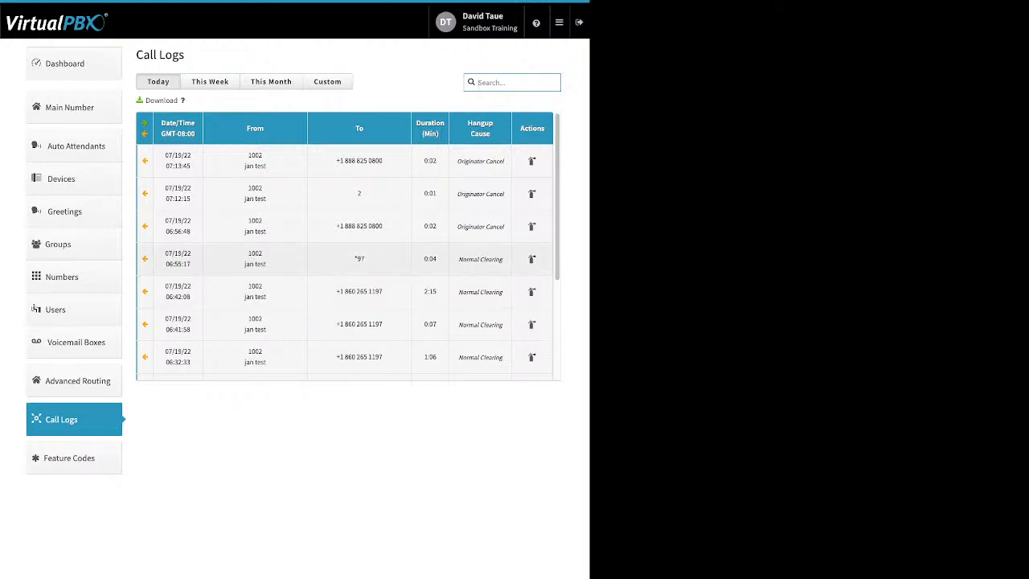
pyautogui.click(346, 161)
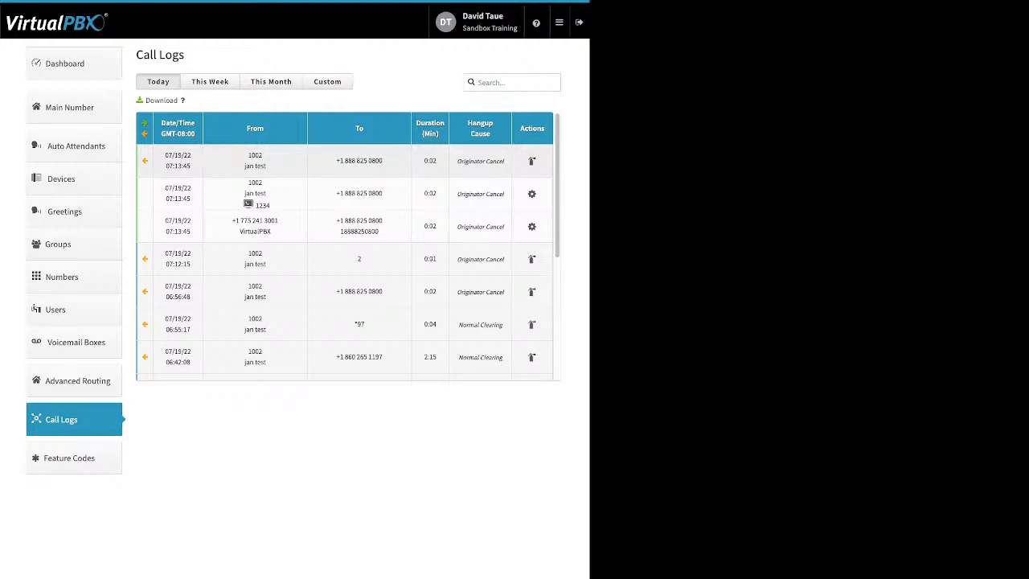
pyautogui.click(359, 161)
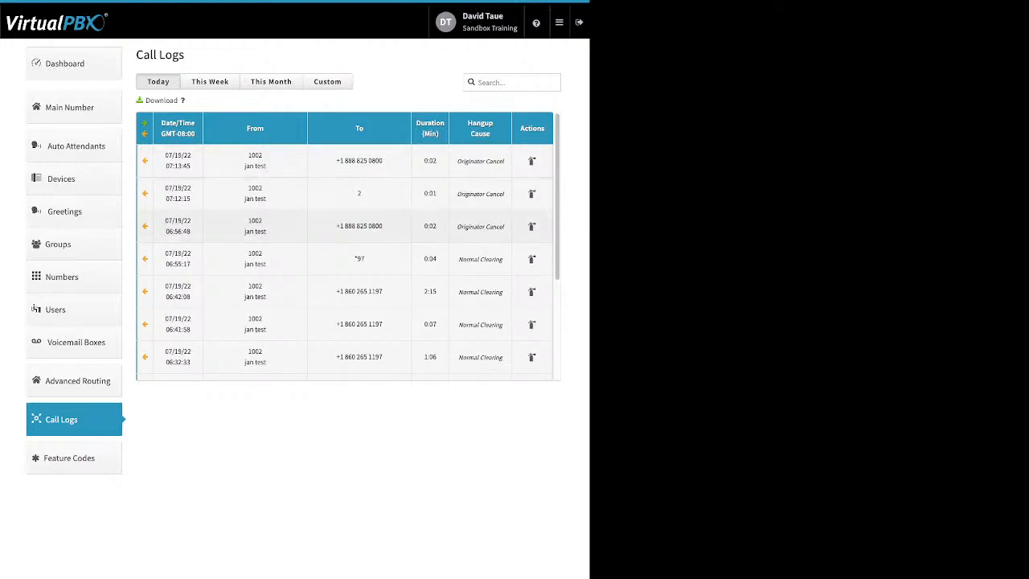
pyautogui.click(359, 226)
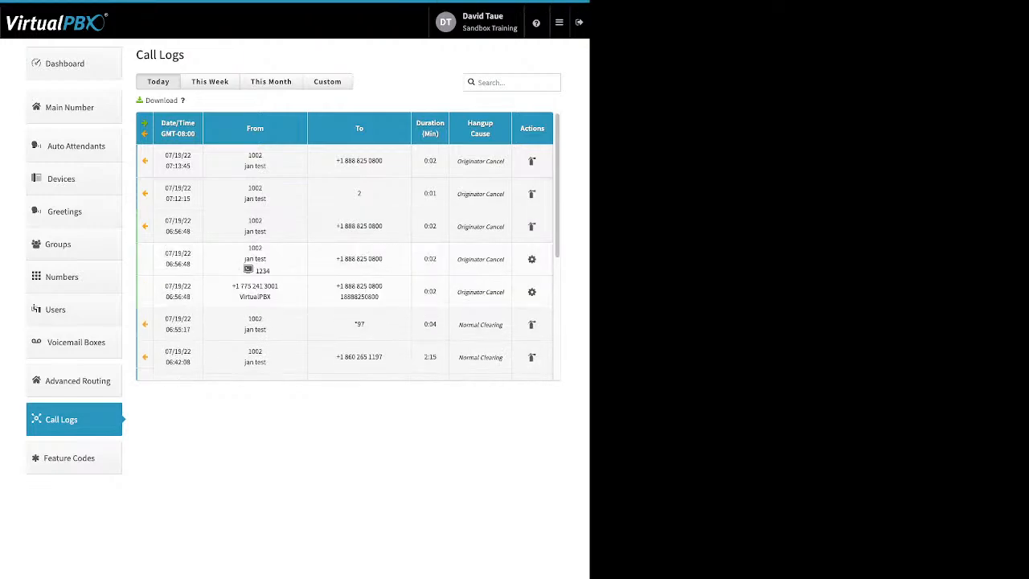
pyautogui.scroll(-3, 347, 245)
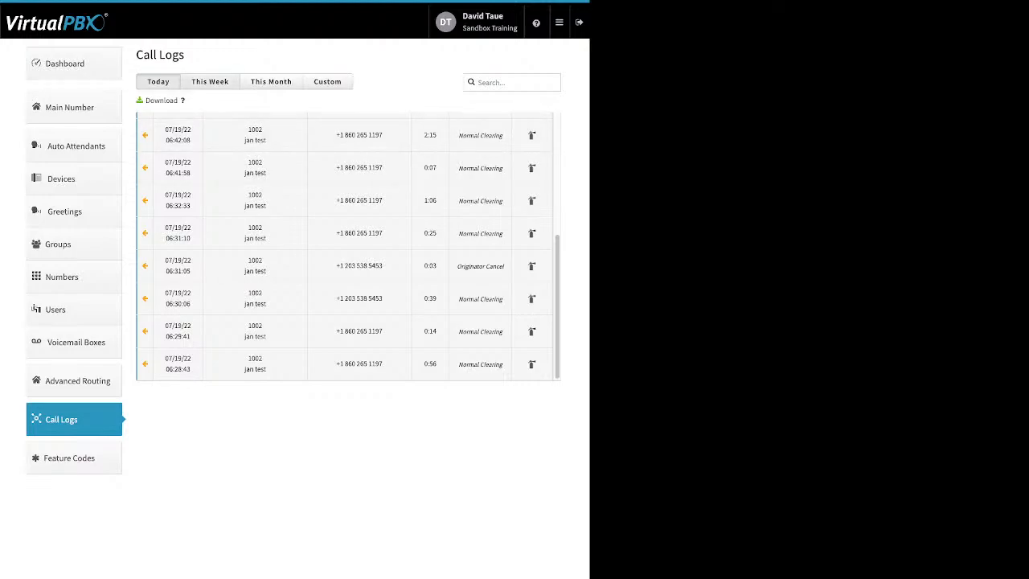
# Show this week's call logs and inspect the call legs of the inbound calls from 07/18/22
pyautogui.click(210, 81)
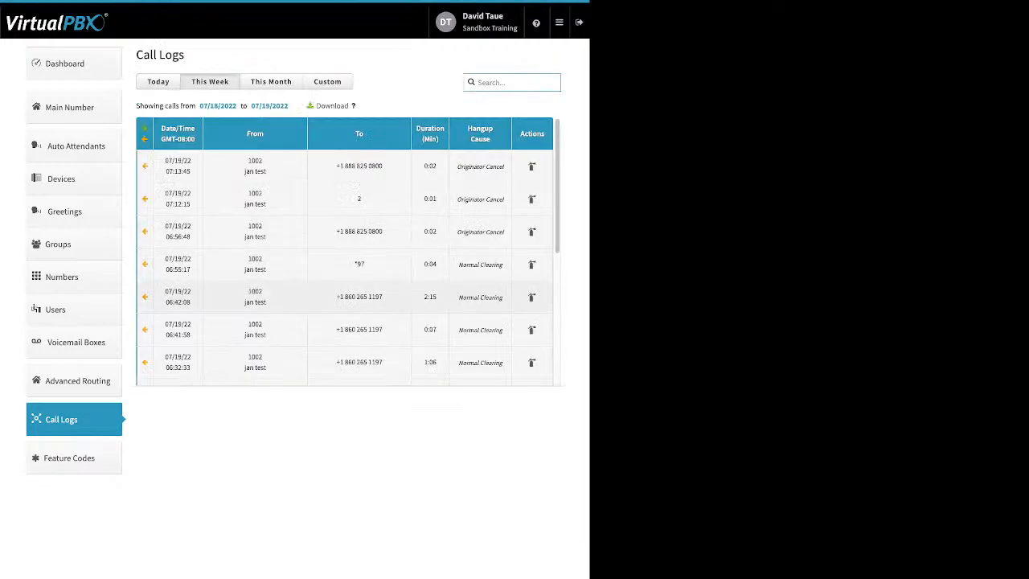
pyautogui.scroll(-5, 347, 250)
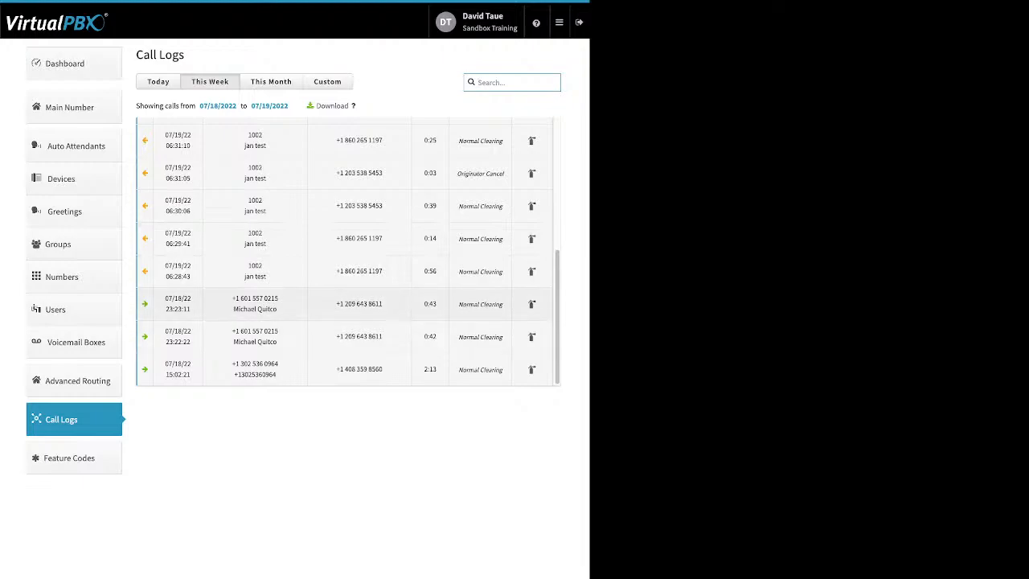
pyautogui.click(255, 303)
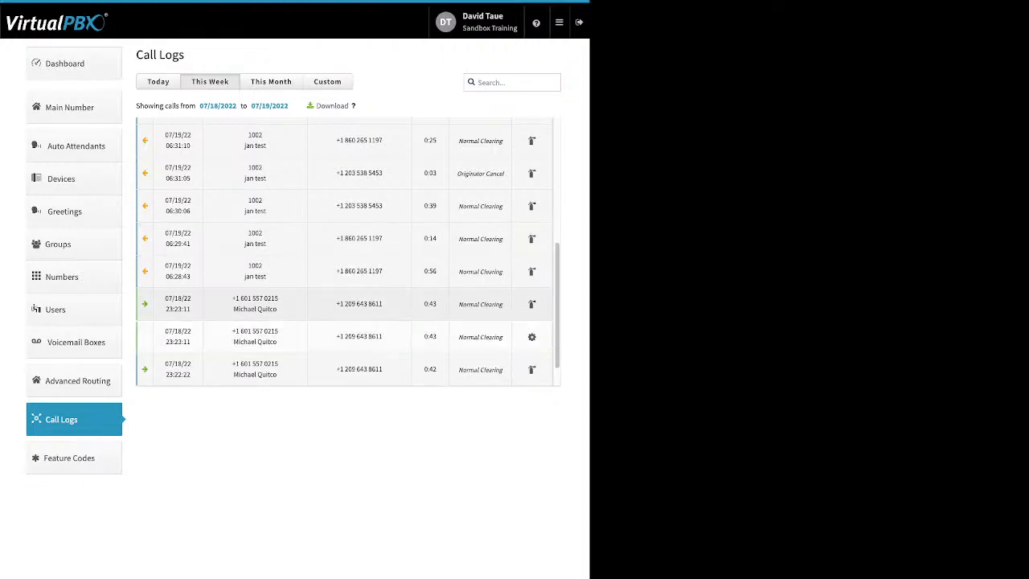
pyautogui.scroll(-1, 255, 294)
pyautogui.click(255, 276)
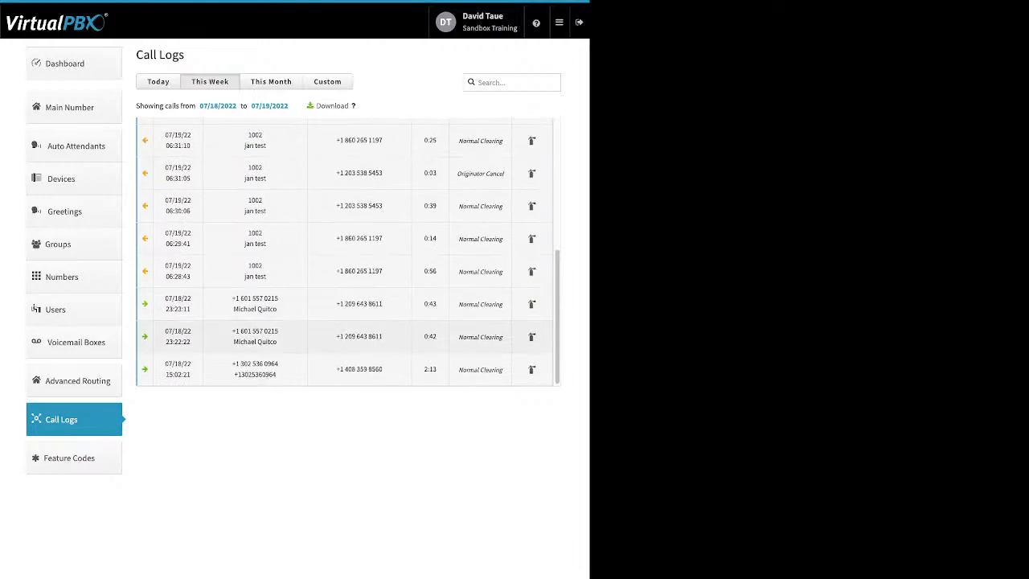
pyautogui.click(255, 331)
pyautogui.scroll(-1, 255, 321)
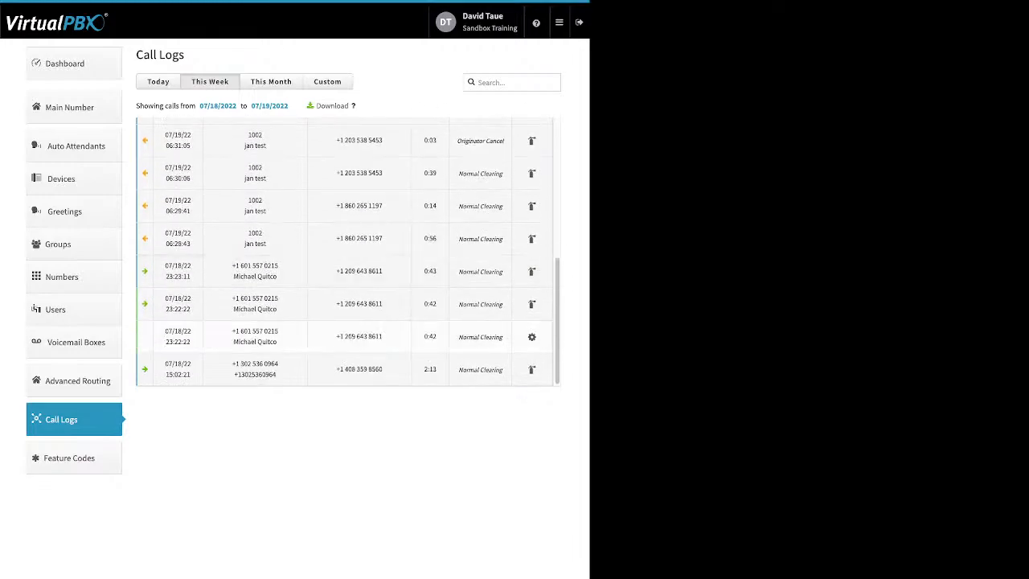
pyautogui.click(255, 369)
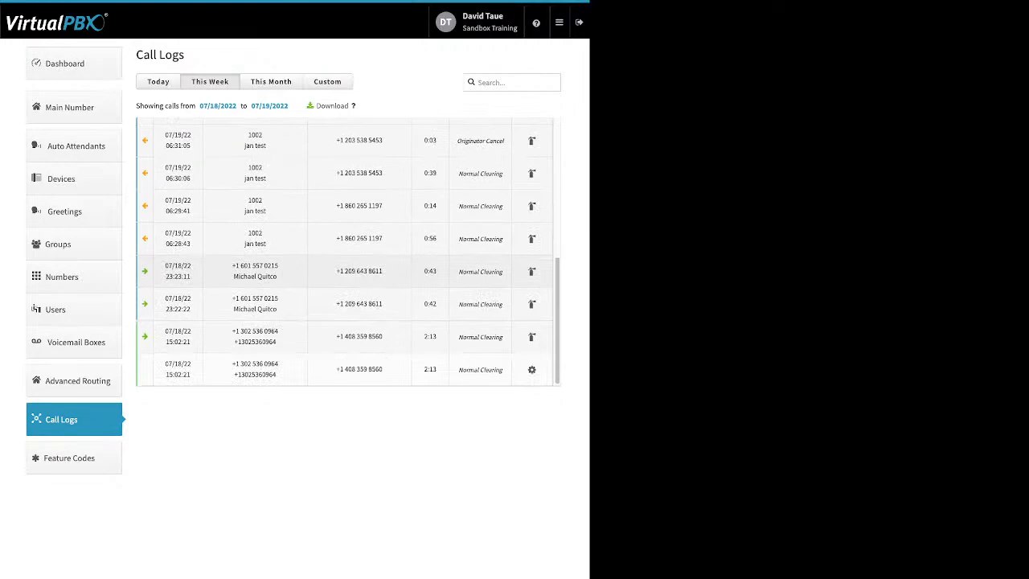
# Show this month's call logs and examine the legs and hangup causes of the 07/15/22 09:06:27 inbound call
pyautogui.click(271, 81)
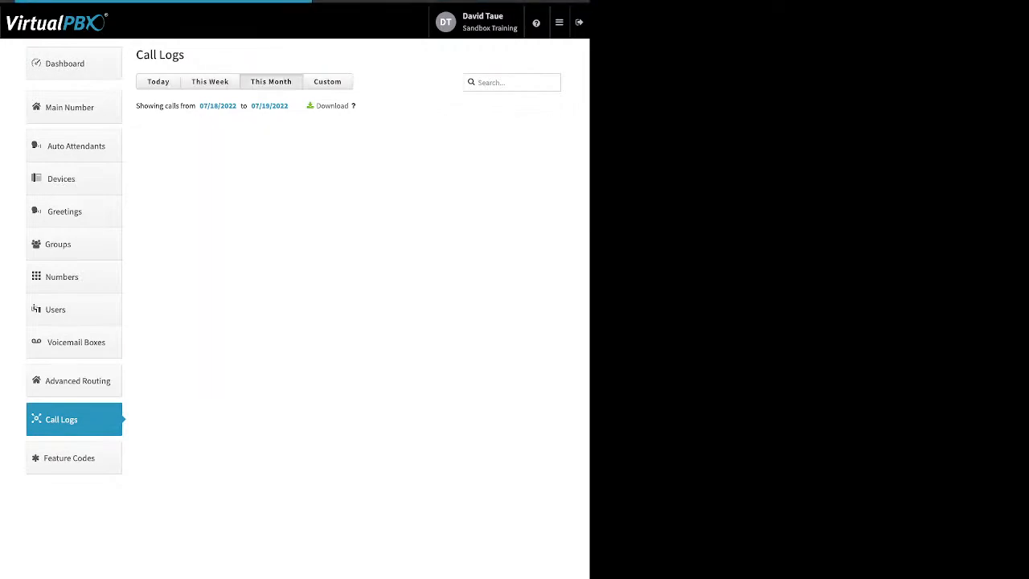
pyautogui.scroll(-16, 353, 264)
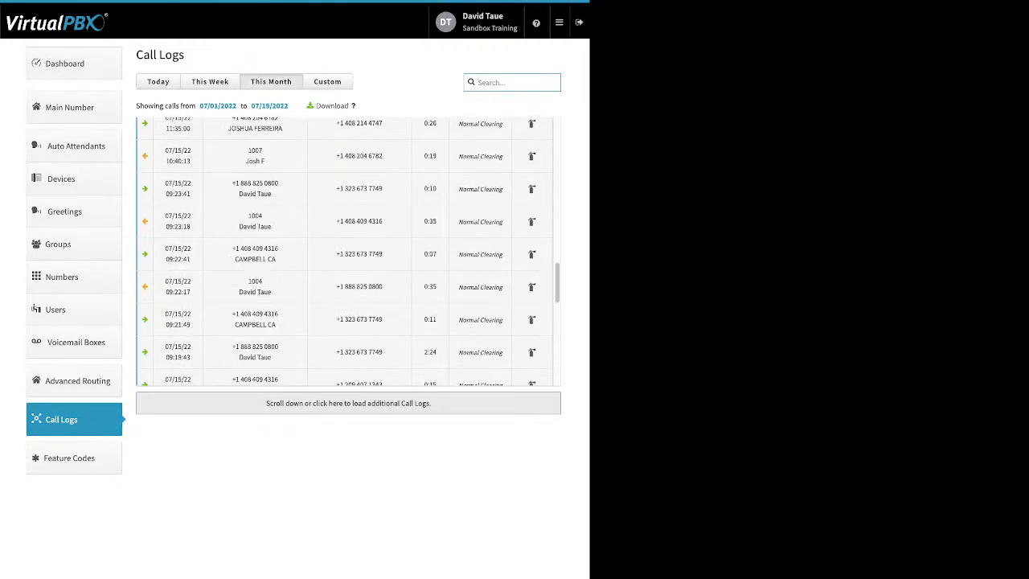
pyautogui.click(353, 239)
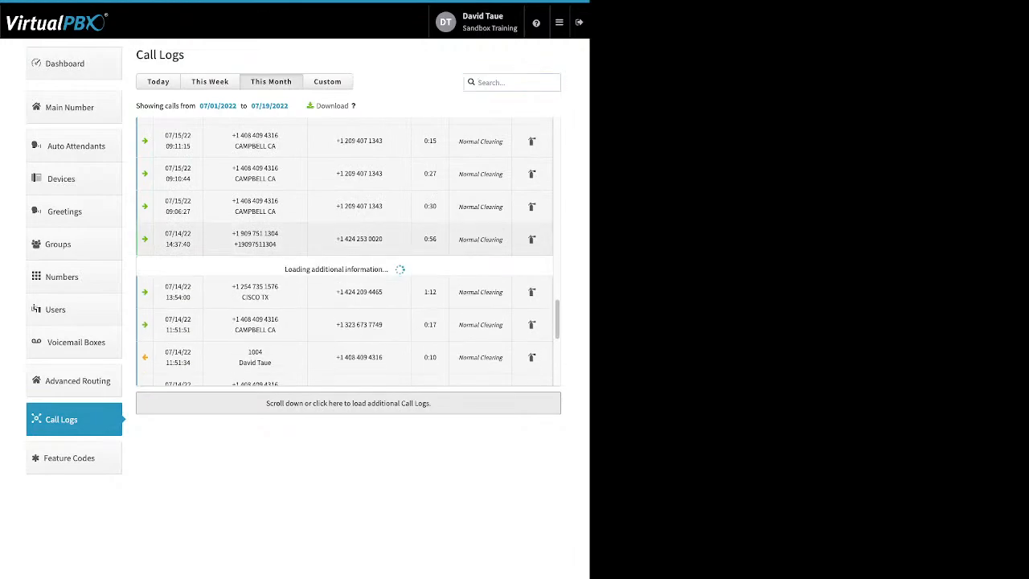
pyautogui.click(354, 239)
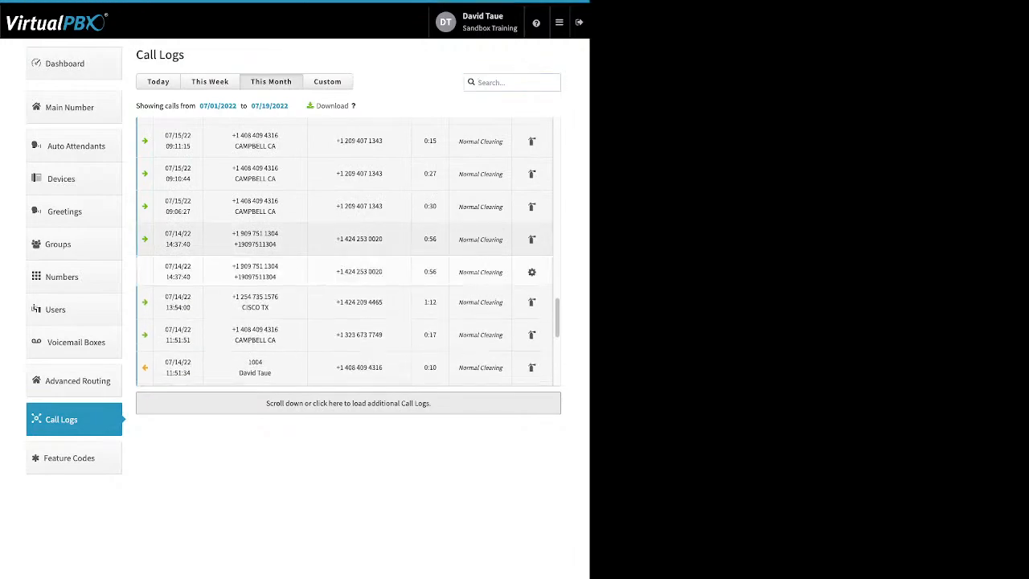
pyautogui.click(354, 208)
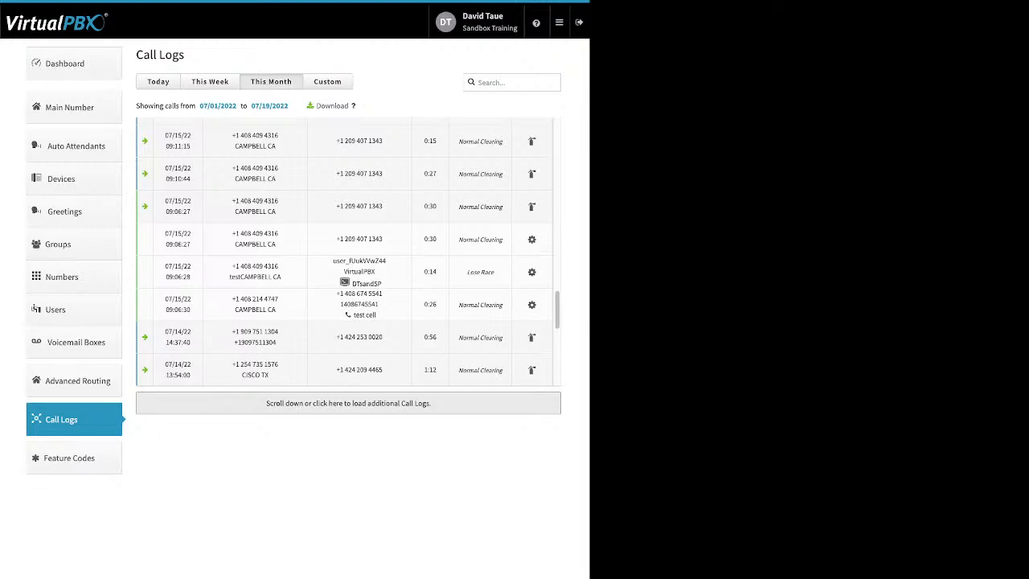
pyautogui.tripleClick(480, 304)
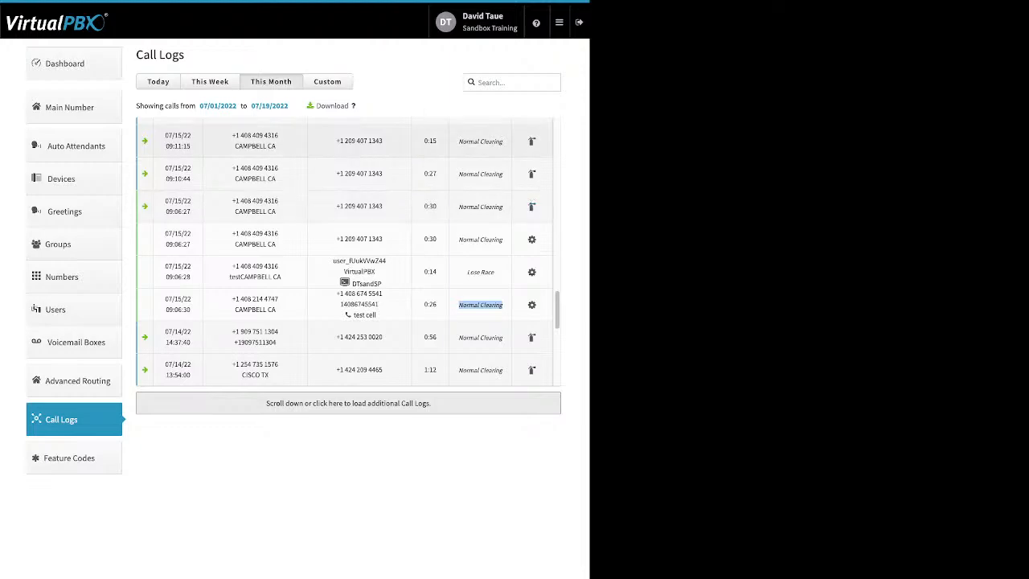
# Inspect the call logs' custom date range and its start-date calendar without filtering, and view the account's available feature codes
pyautogui.click(327, 81)
pyautogui.click(178, 106)
pyautogui.click(179, 106)
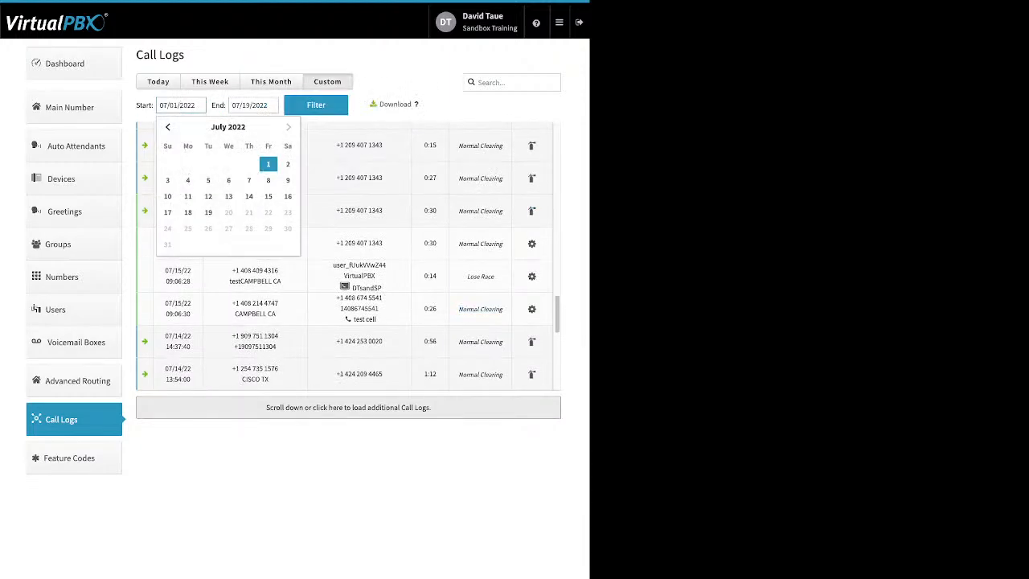
pyautogui.click(361, 107)
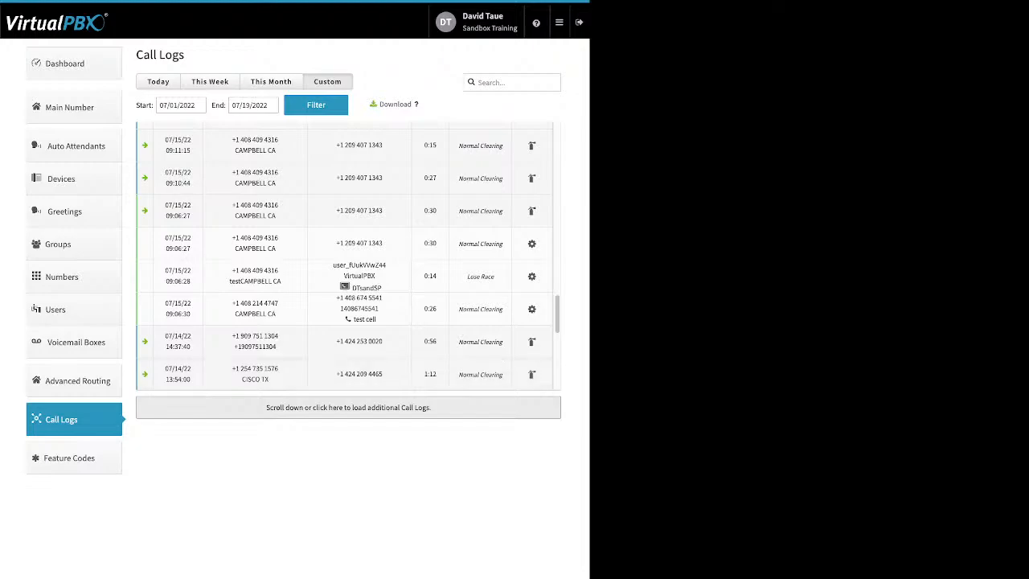
pyautogui.click(70, 458)
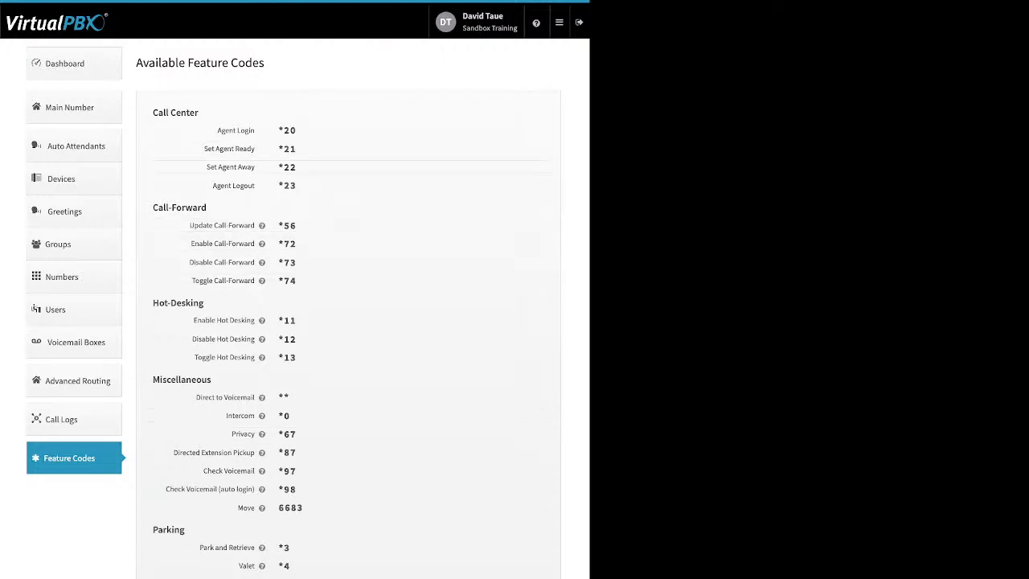
# In Blacklists, edit the blacklist named Block list, remove the second of its three existing numbers, and save it
pyautogui.click(559, 22)
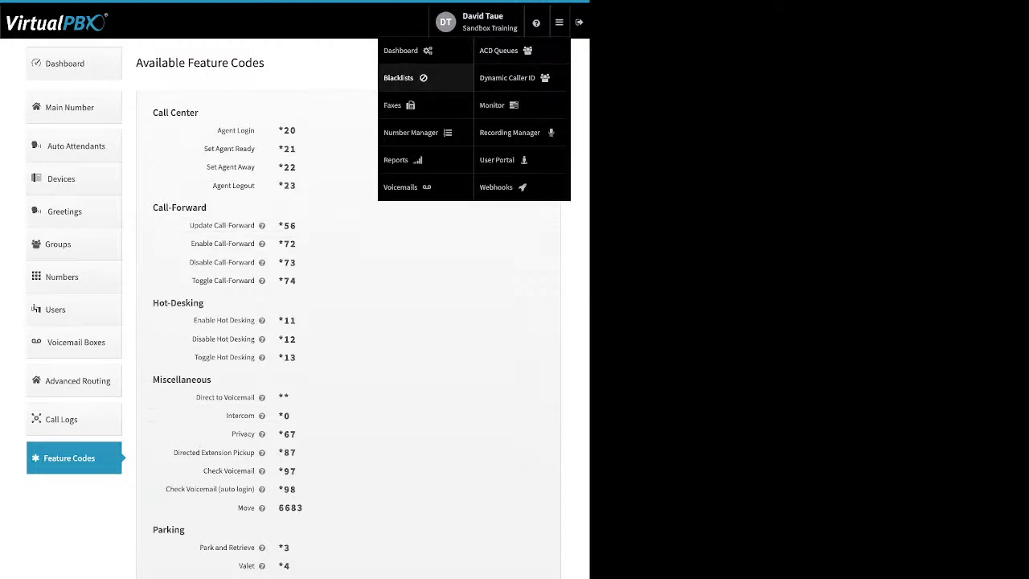
pyautogui.click(399, 77)
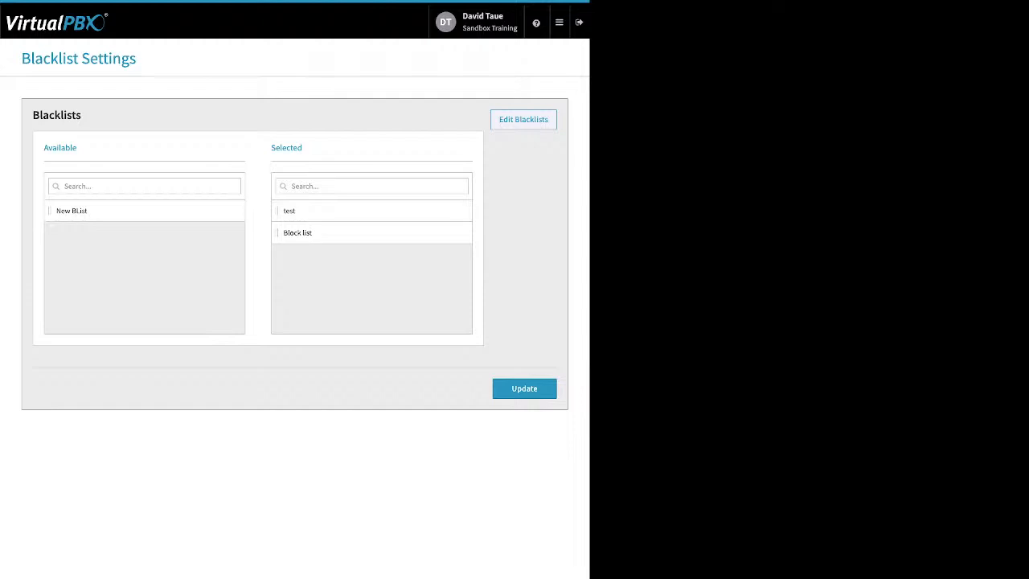
pyautogui.click(523, 120)
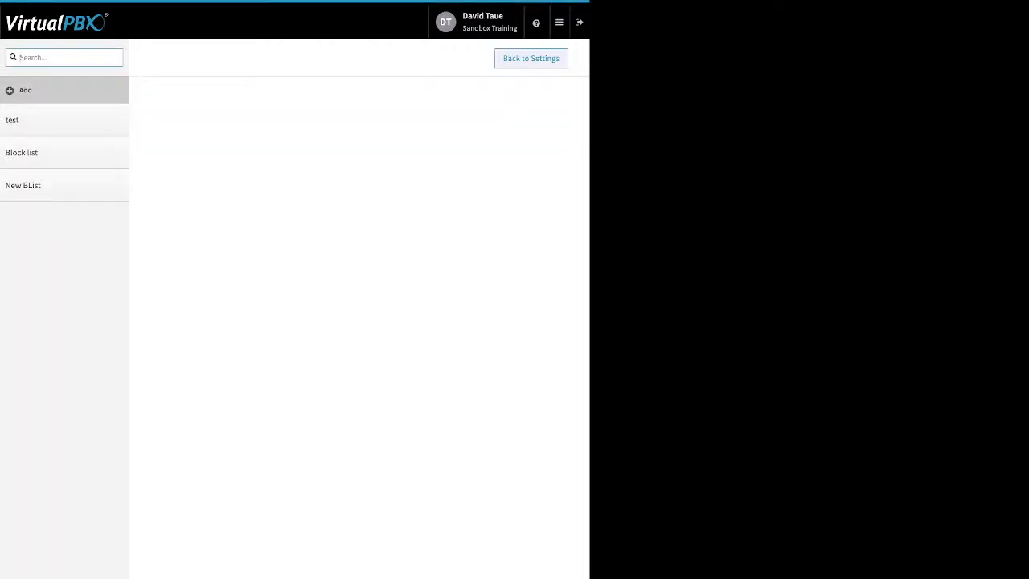
pyautogui.click(64, 153)
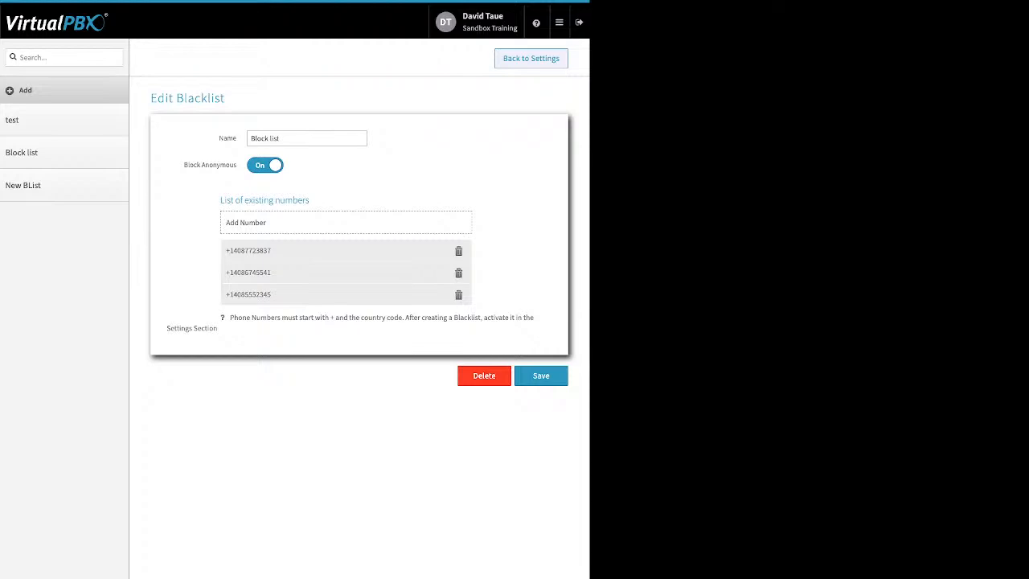
pyautogui.moveTo(184, 165); pyautogui.dragTo(236, 164)
pyautogui.click(459, 273)
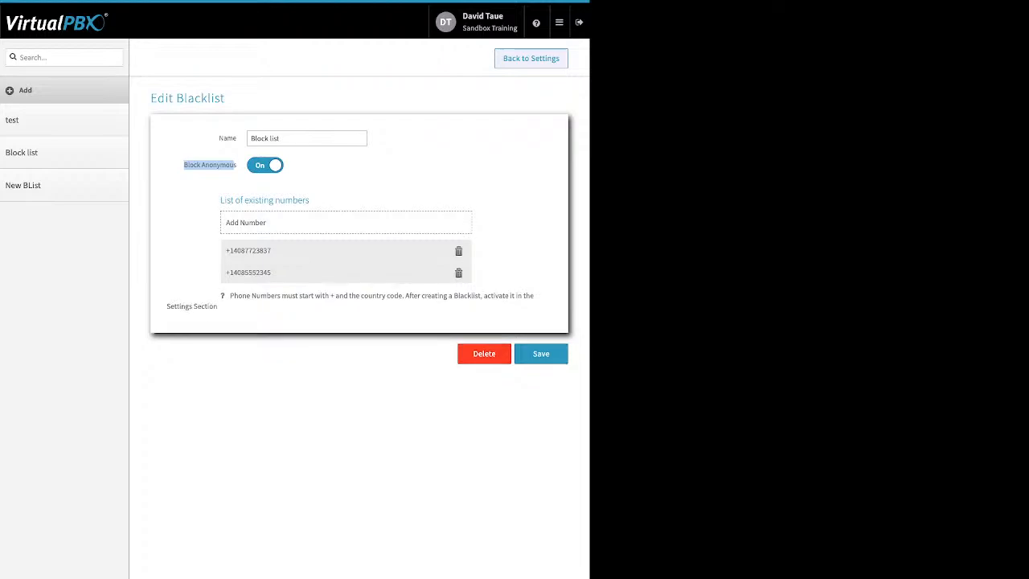
pyautogui.click(541, 353)
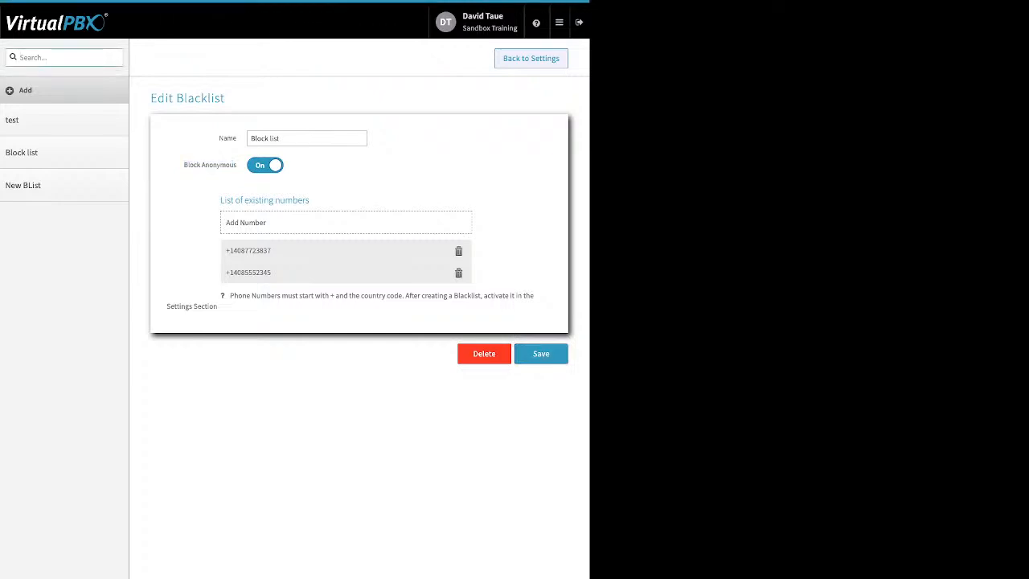
# Return to the Blacklist Settings and update them with the test and Block list blacklists selected
pyautogui.click(530, 58)
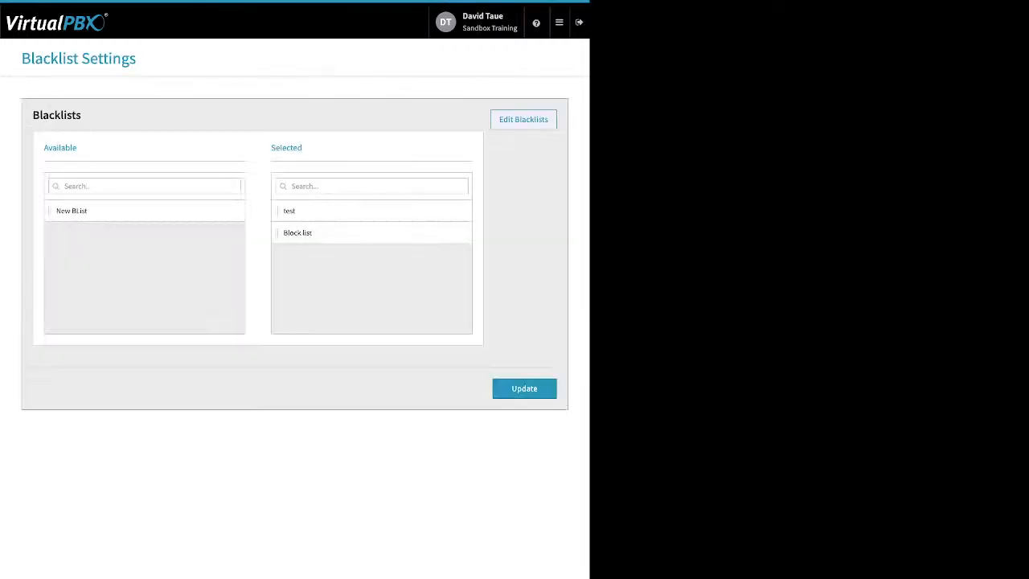
pyautogui.doubleClick(286, 148)
pyautogui.click(541, 389)
# Switch to the Faxes application and view its inbound faxes page
pyautogui.click(558, 22)
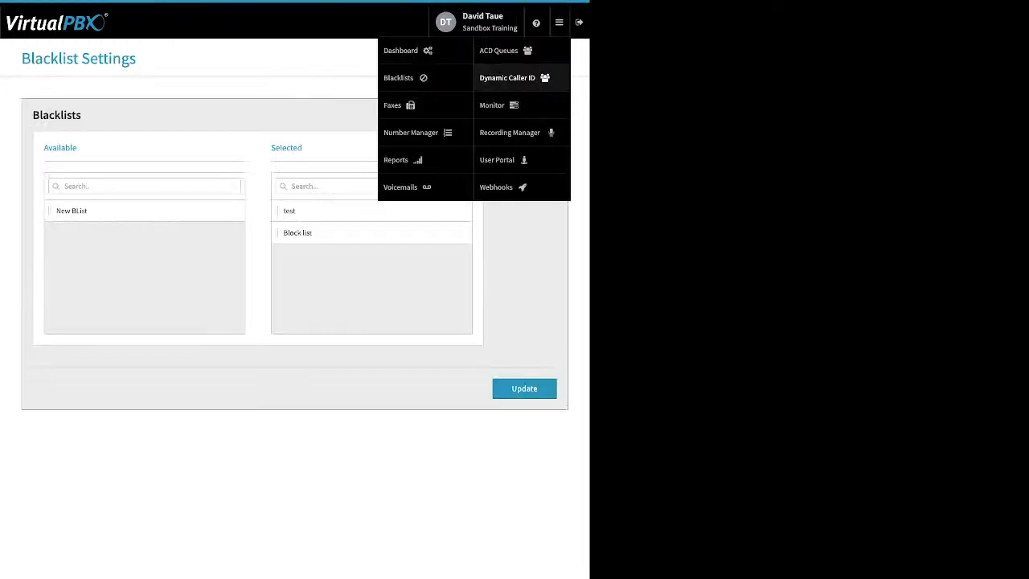
pyautogui.moveTo(559, 22)
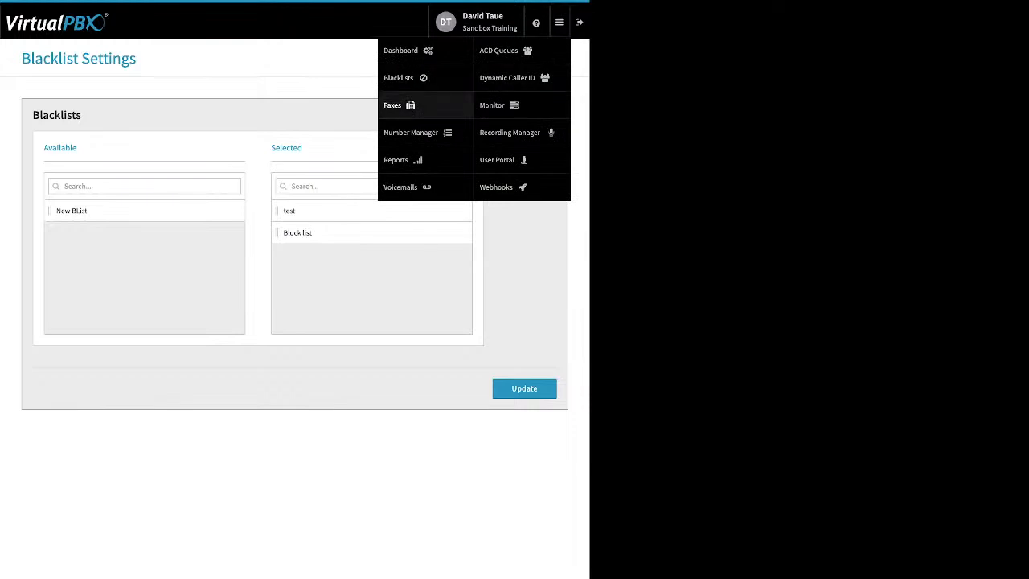
pyautogui.click(393, 105)
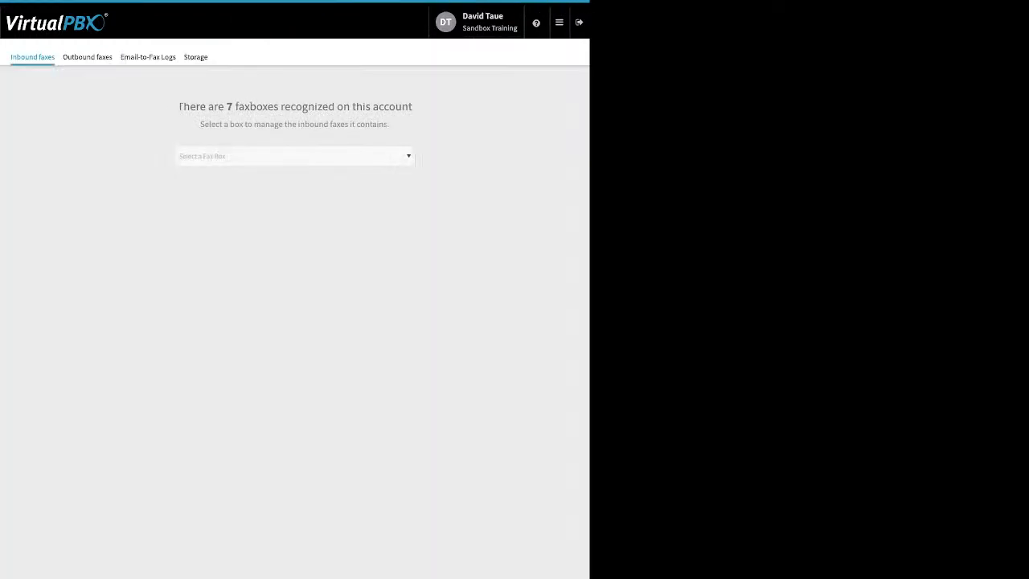
# View the inbound faxes and the outbound faxes of Sandbox Training's Main Faxbox
pyautogui.click(294, 156)
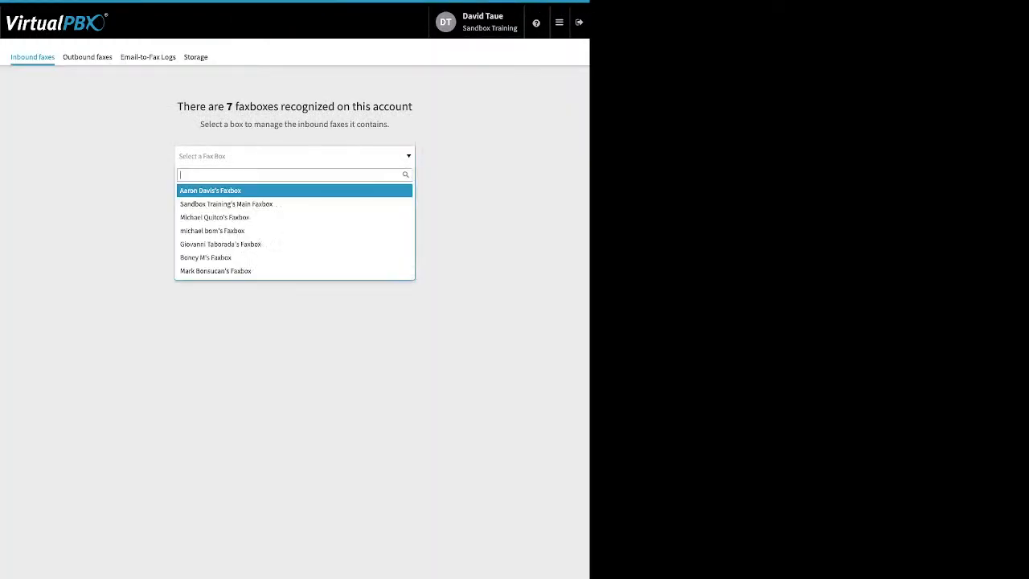
pyautogui.click(304, 203)
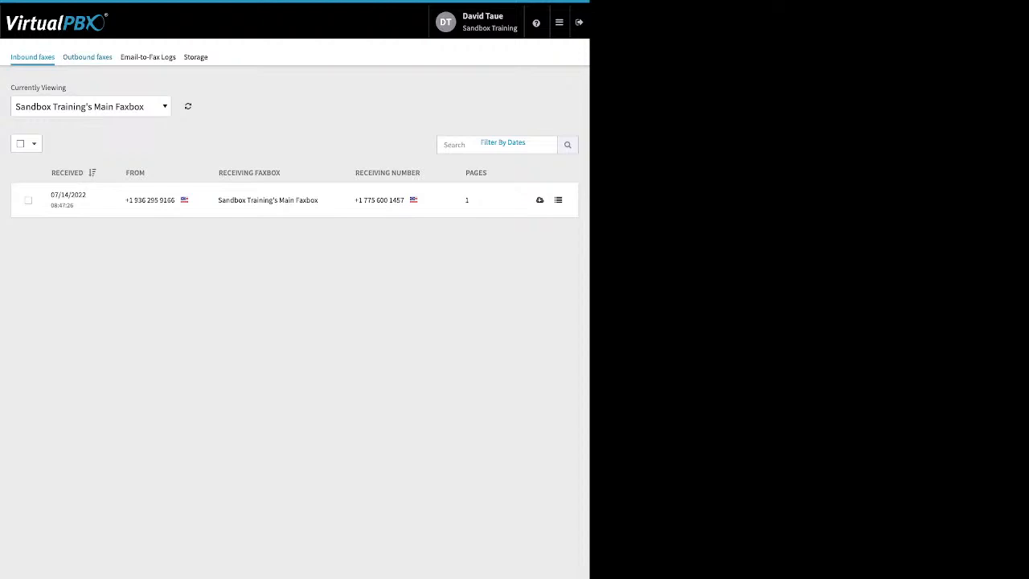
pyautogui.click(87, 57)
pyautogui.click(294, 156)
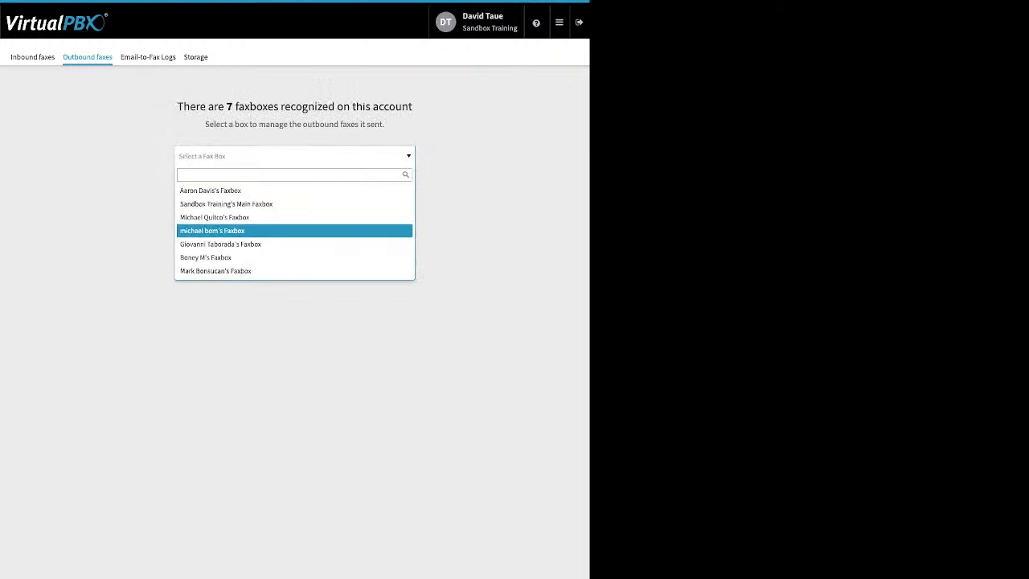
pyautogui.click(227, 204)
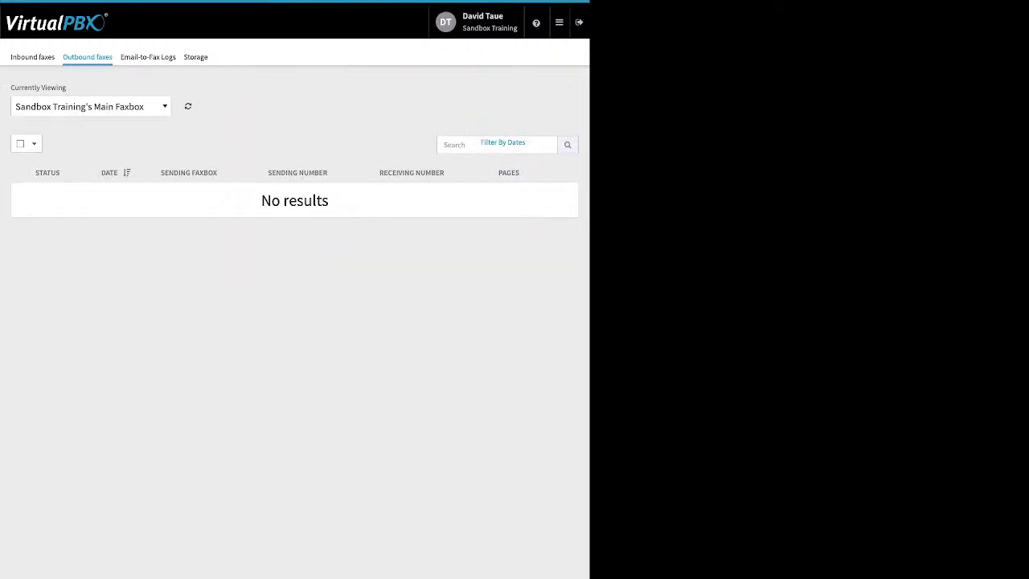
# Check the outbound faxes of each of the six other faxboxes, working from the last one listed up to the first
pyautogui.click(91, 106)
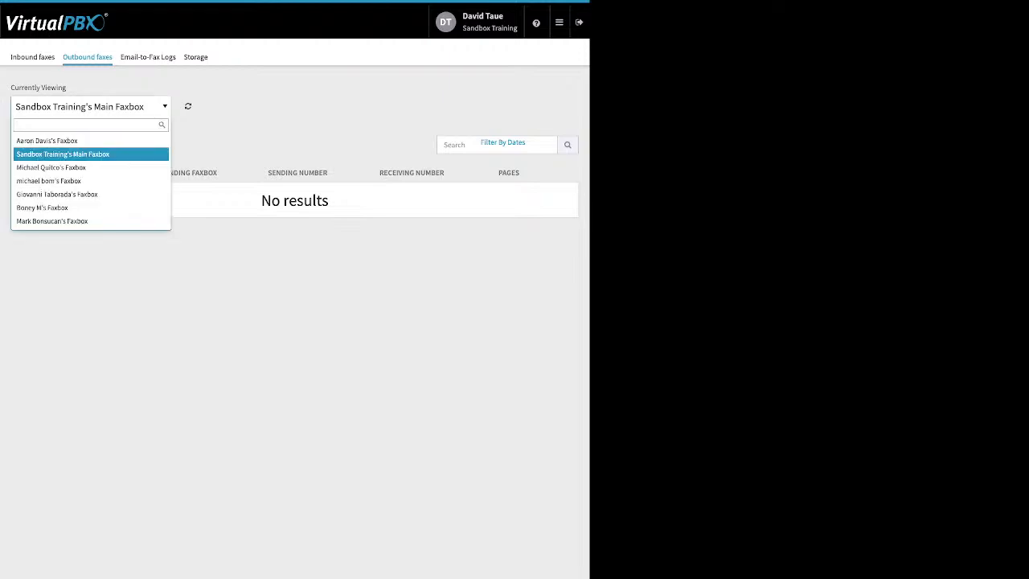
pyautogui.click(80, 221)
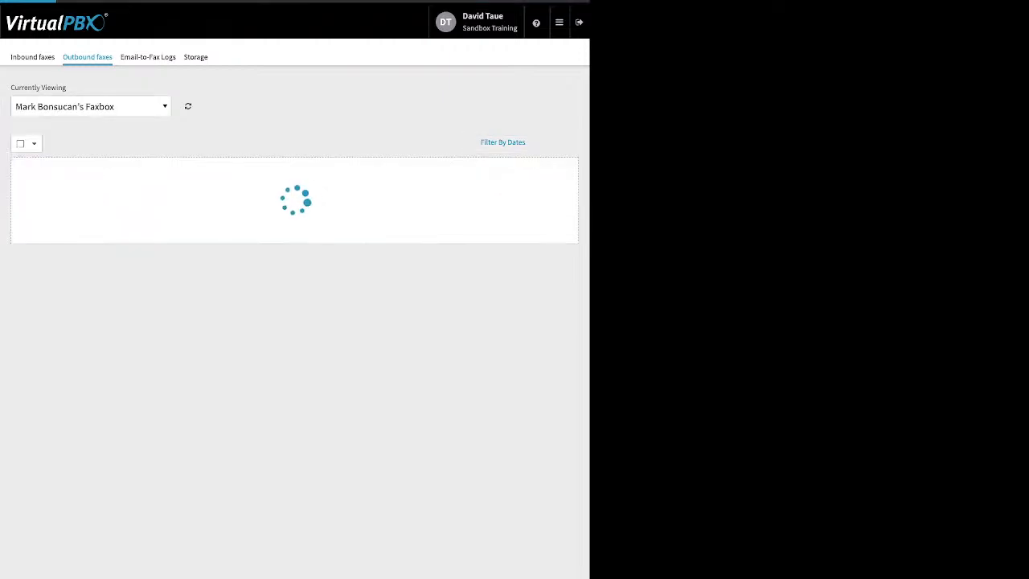
pyautogui.click(90, 106)
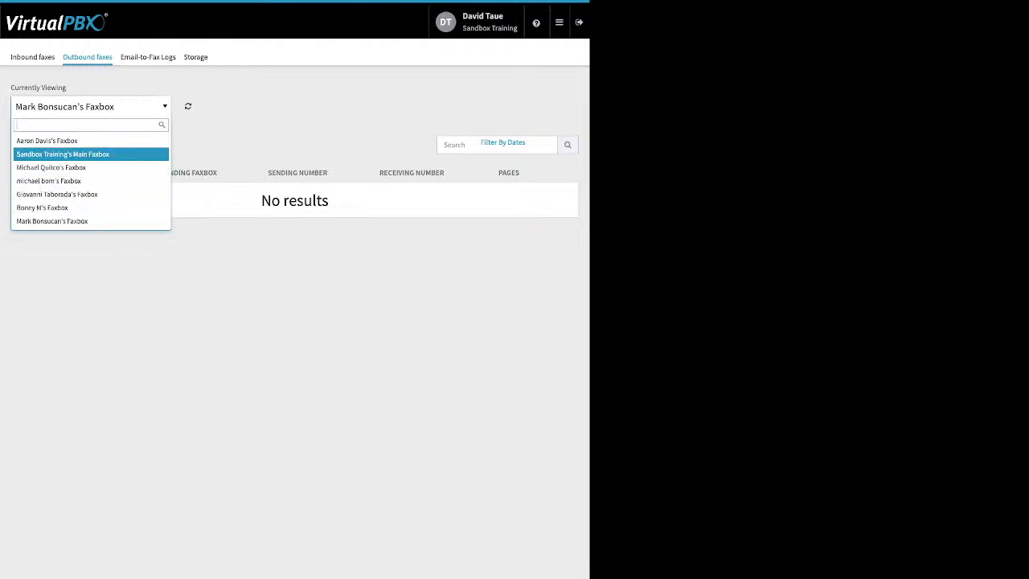
pyautogui.click(48, 208)
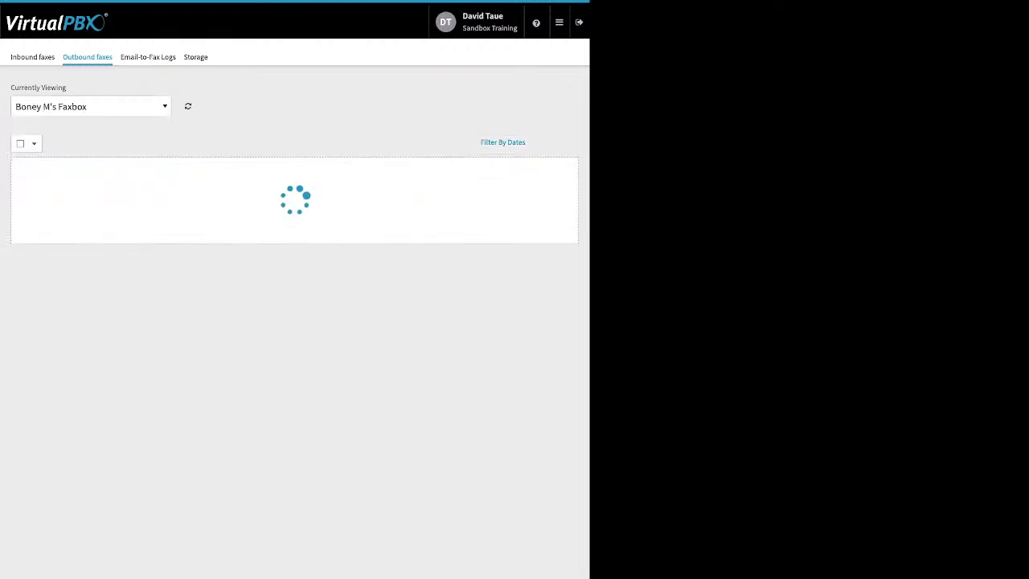
pyautogui.click(90, 106)
pyautogui.click(57, 194)
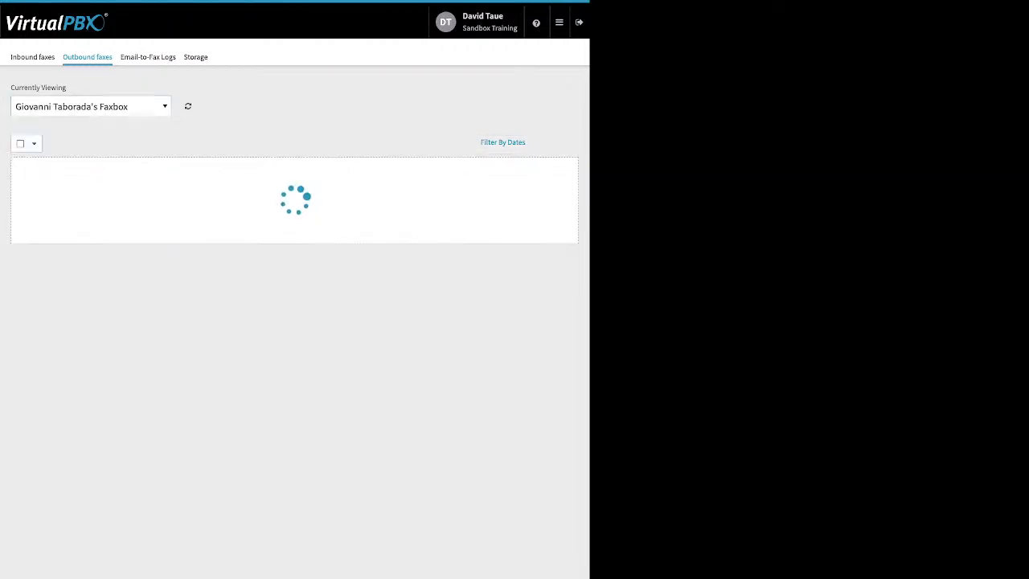
pyautogui.click(90, 106)
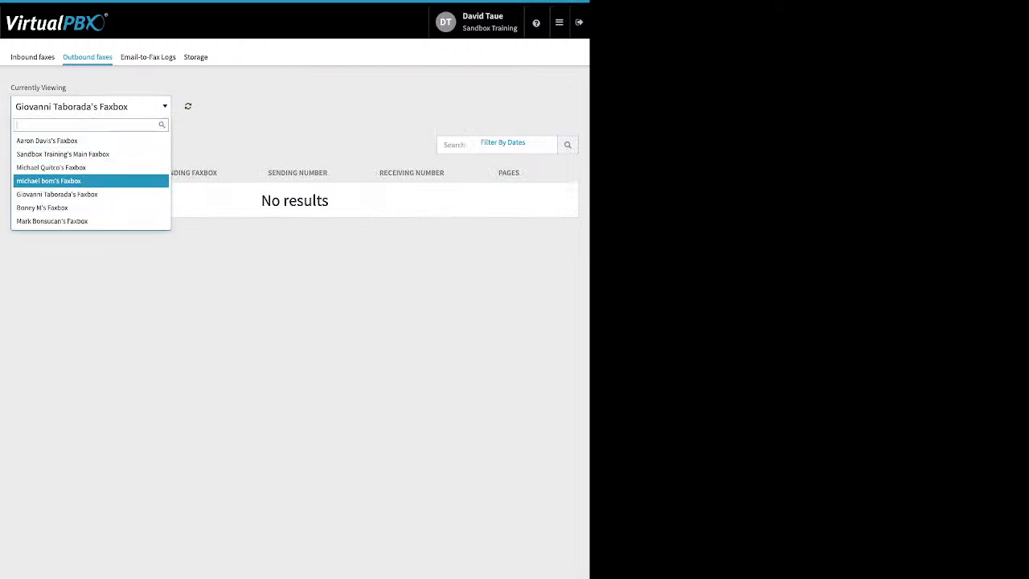
pyautogui.click(48, 180)
pyautogui.click(90, 107)
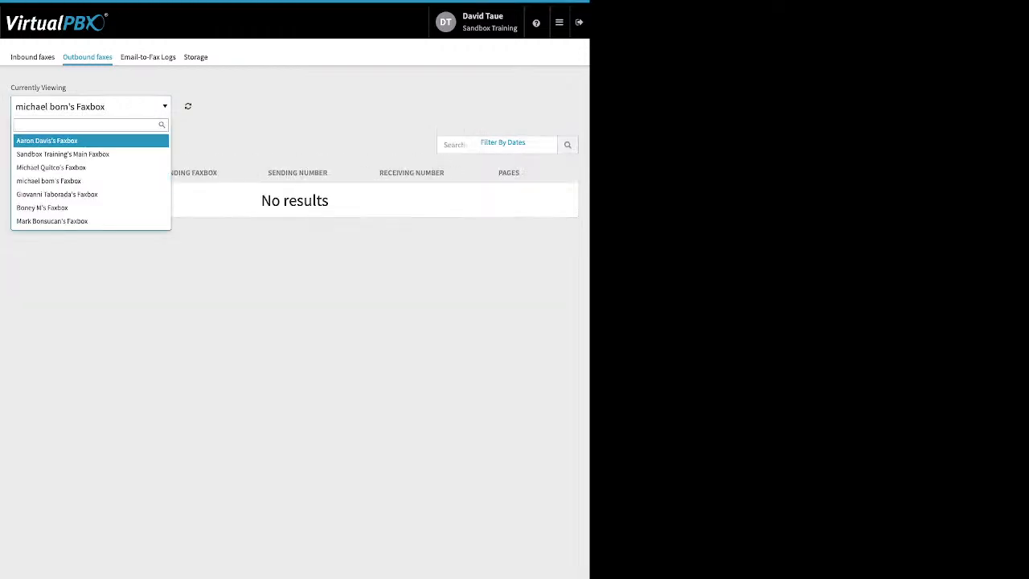
pyautogui.click(52, 167)
pyautogui.click(90, 106)
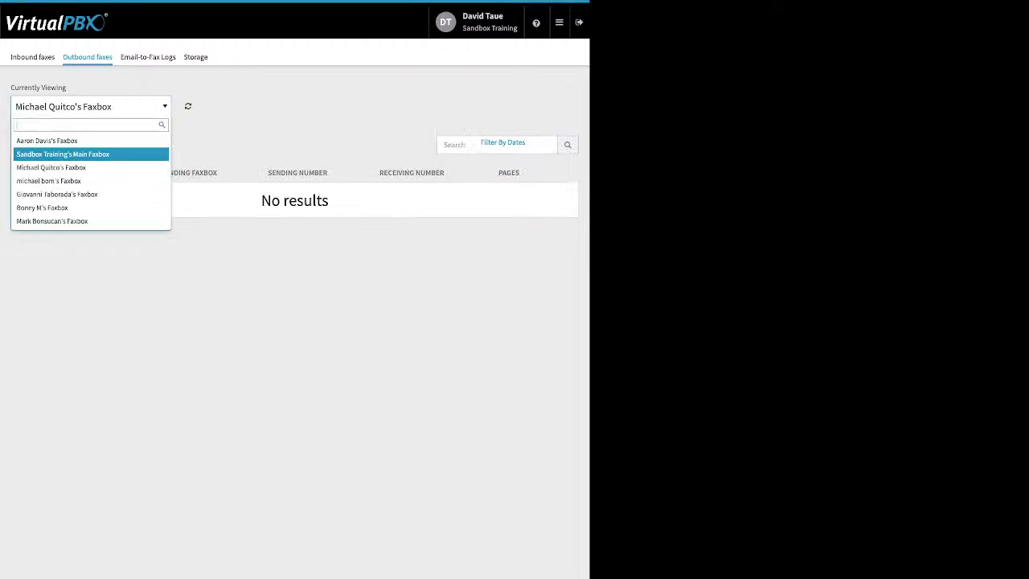
pyautogui.click(46, 141)
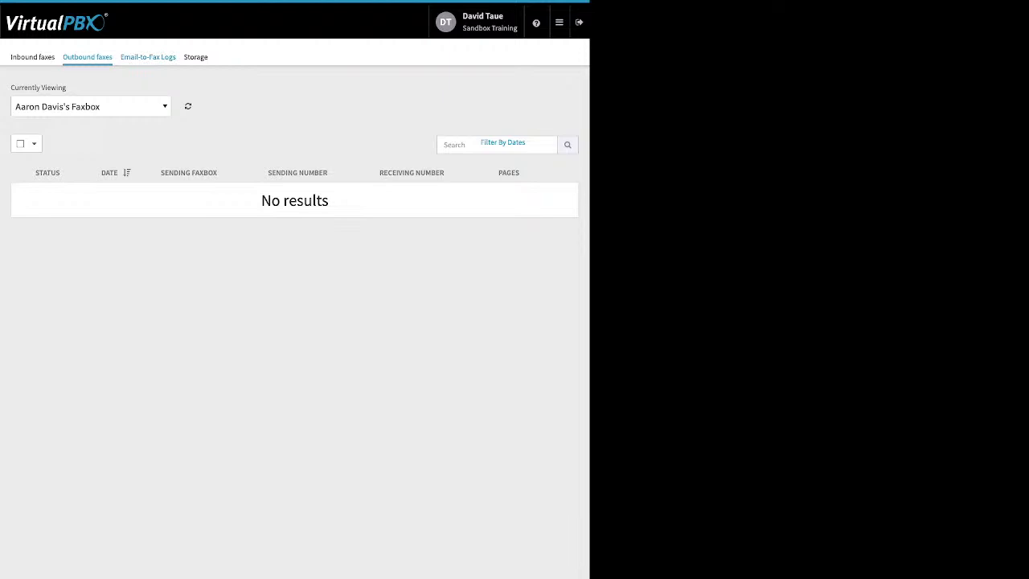
# View the Email-to-Fax Logs and switch to the Number Manager to view the account's spare numbers
pyautogui.click(148, 57)
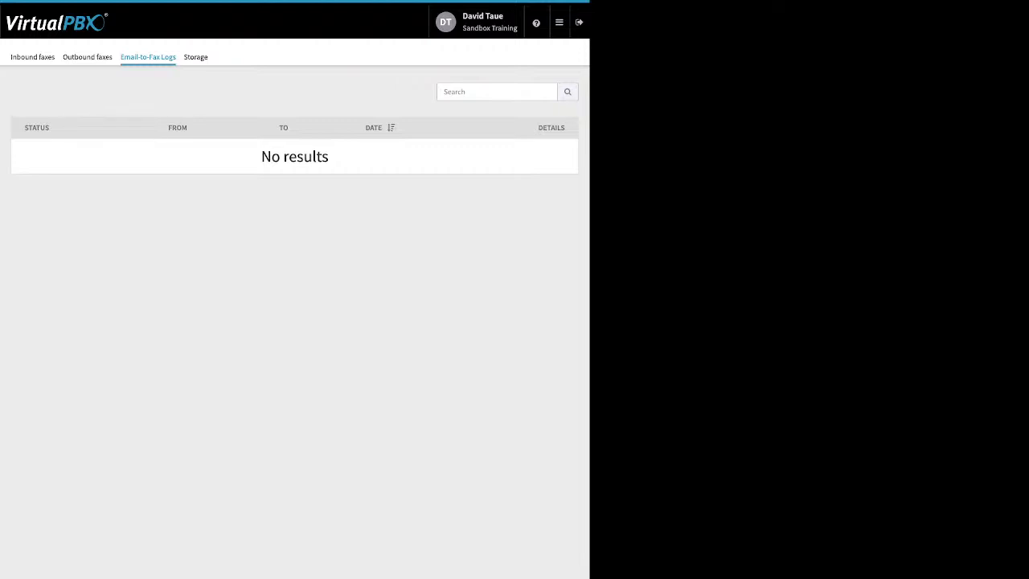
pyautogui.moveTo(559, 22)
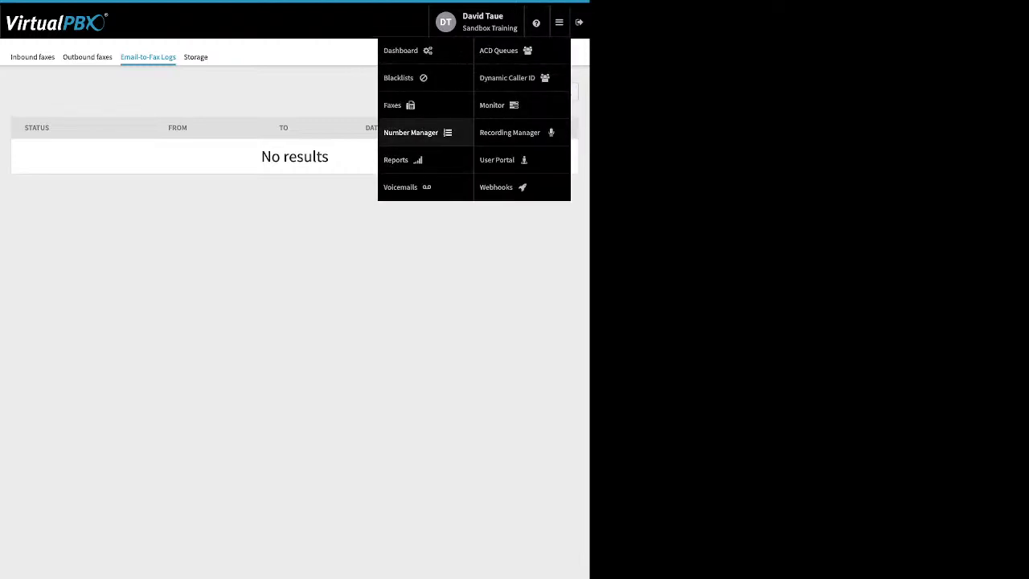
pyautogui.click(395, 159)
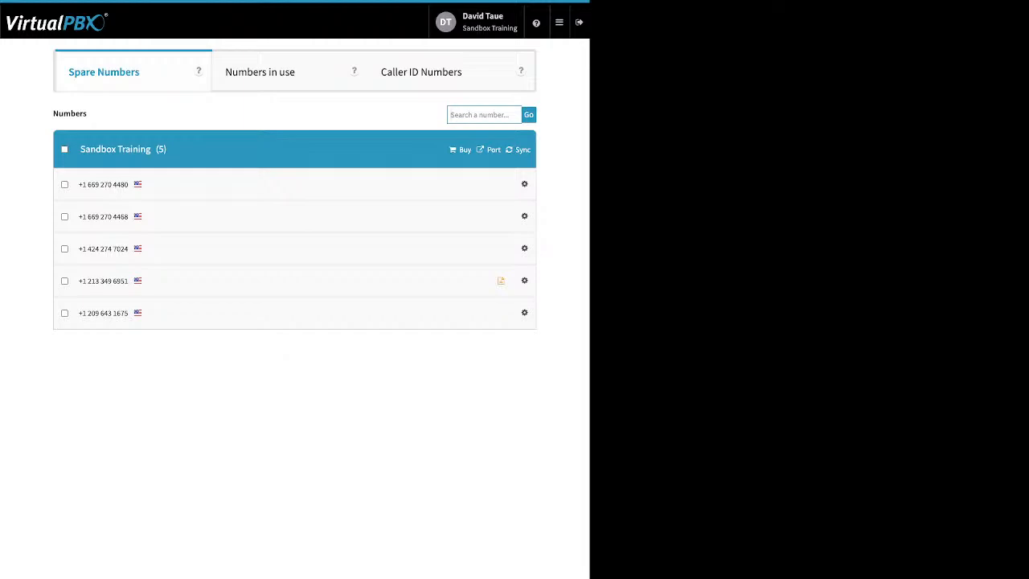
# Switch from the Number Manager to the Reports application
pyautogui.moveTo(560, 22)
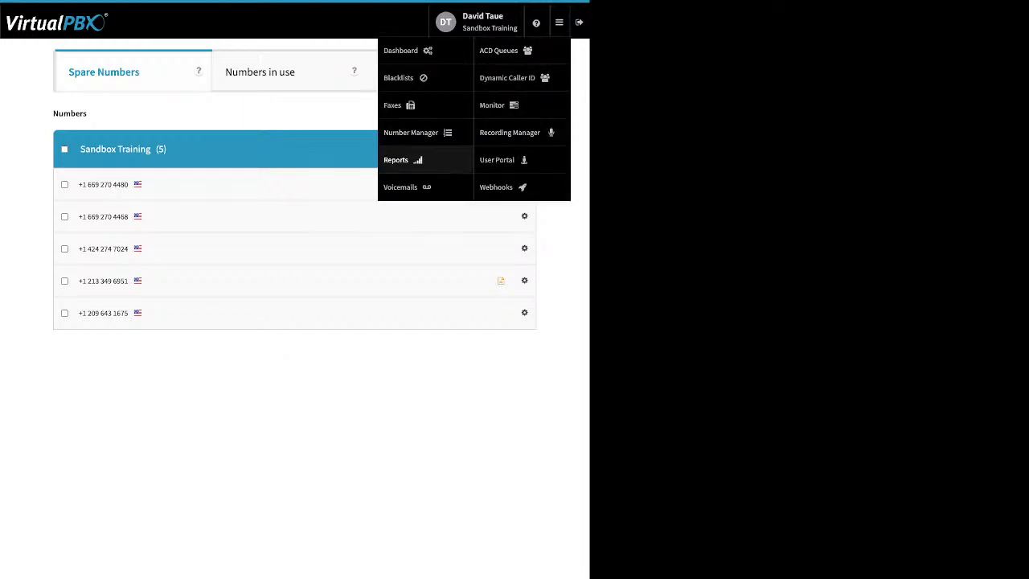
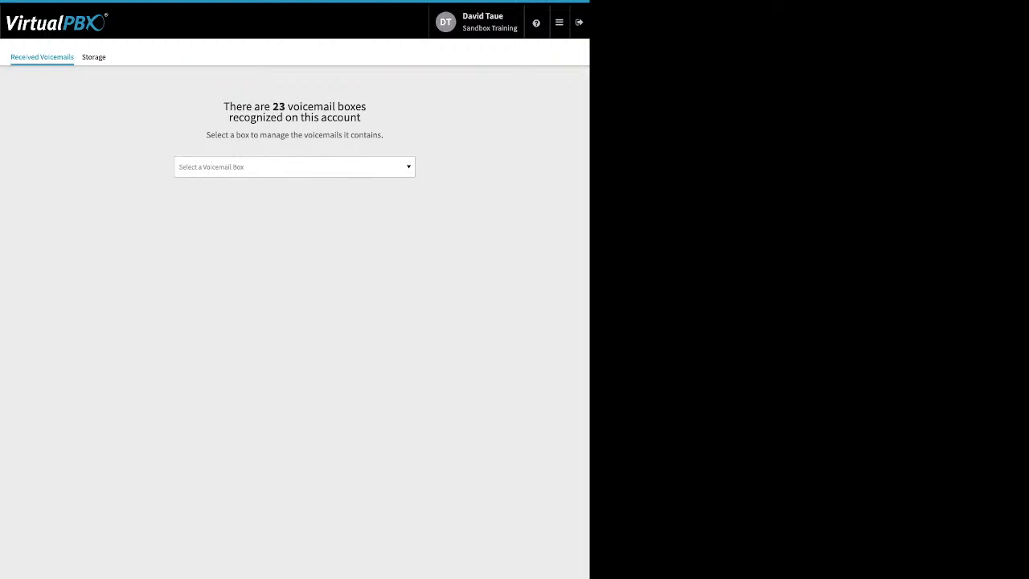
# Check the received voicemails of the last two voicemail boxes in the account's box list
pyautogui.click(294, 167)
pyautogui.scroll(-3, 291, 277)
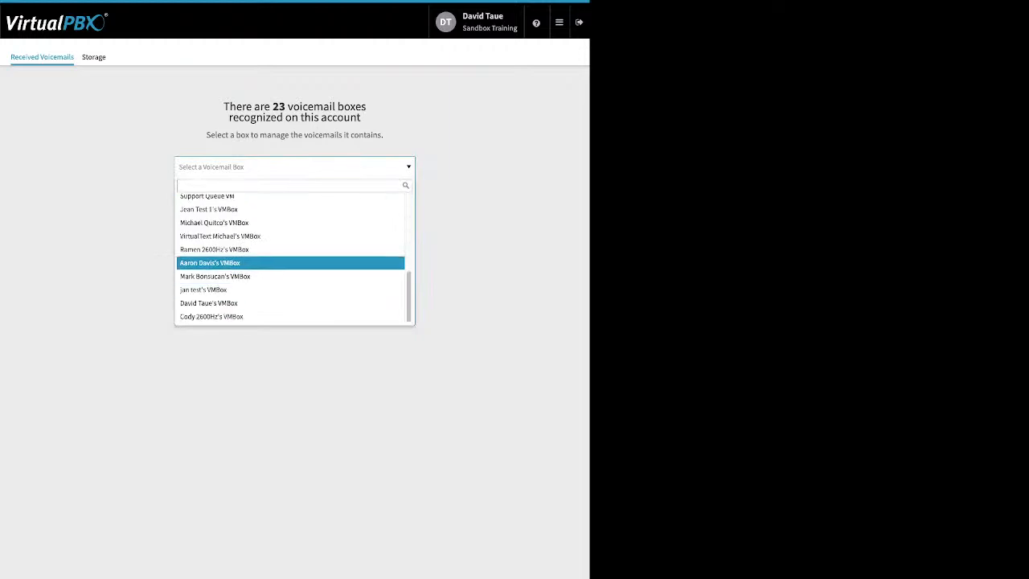
pyautogui.click(209, 303)
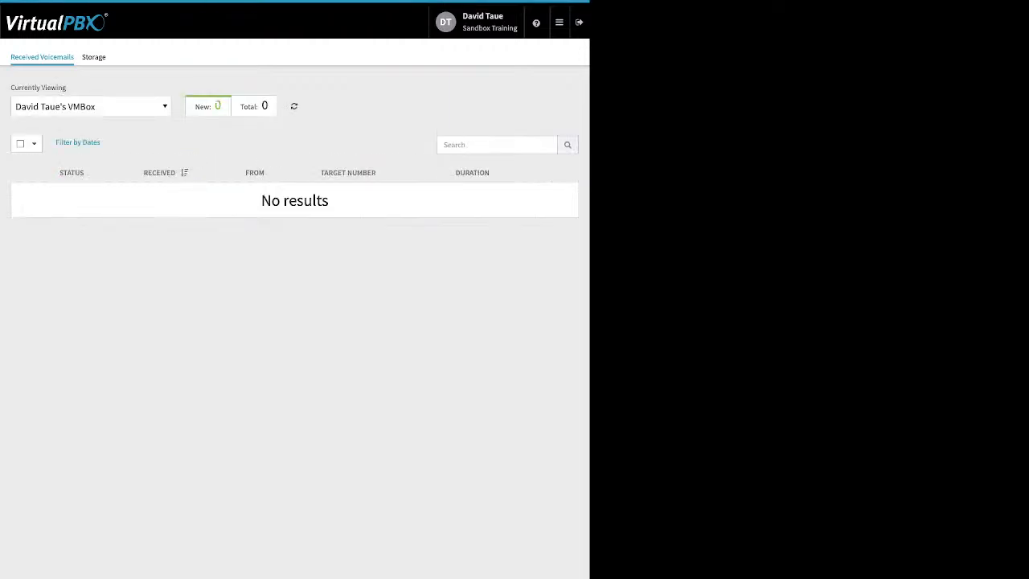
pyautogui.click(91, 106)
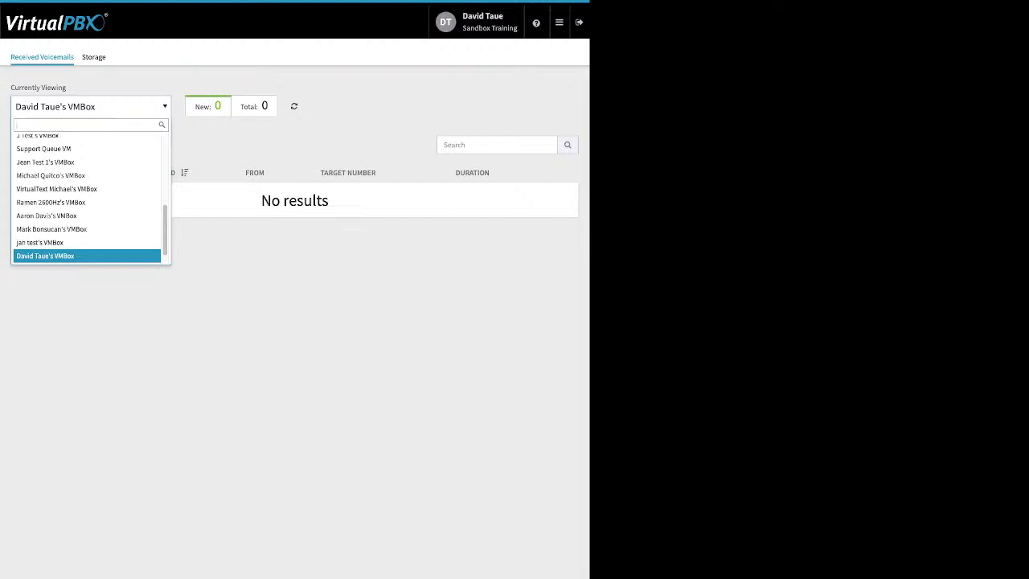
pyautogui.scroll(-1, 81, 254)
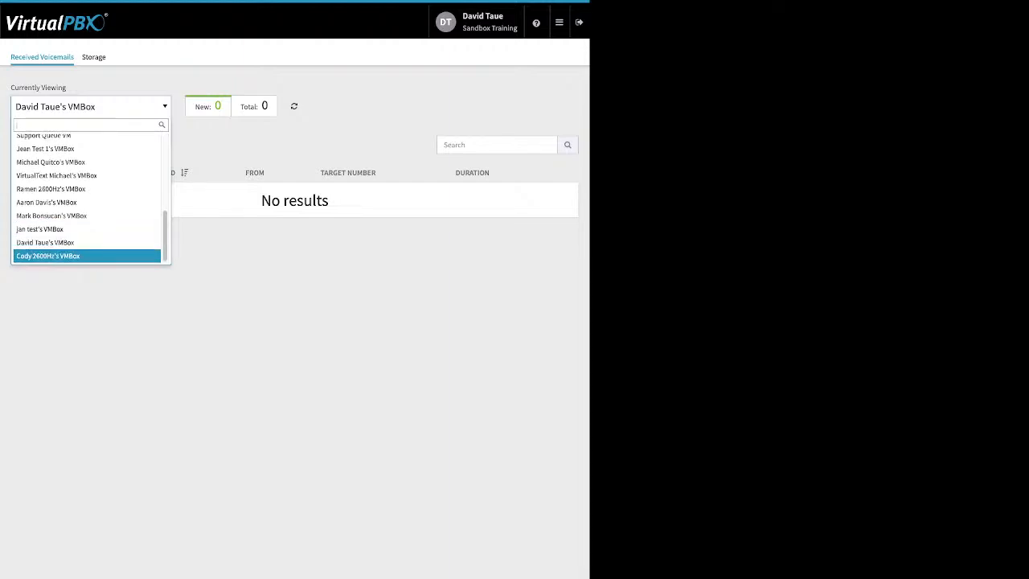
pyautogui.click(80, 256)
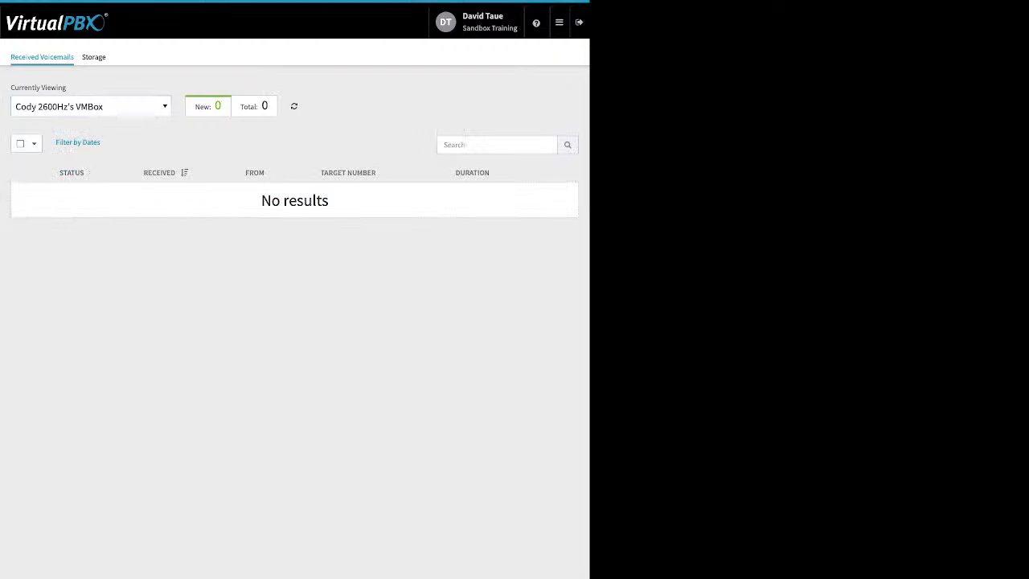
# Check the received voicemails of the first three listed voicemail boxes, ending with the Main Voicemail Box
pyautogui.click(90, 106)
pyautogui.click(80, 141)
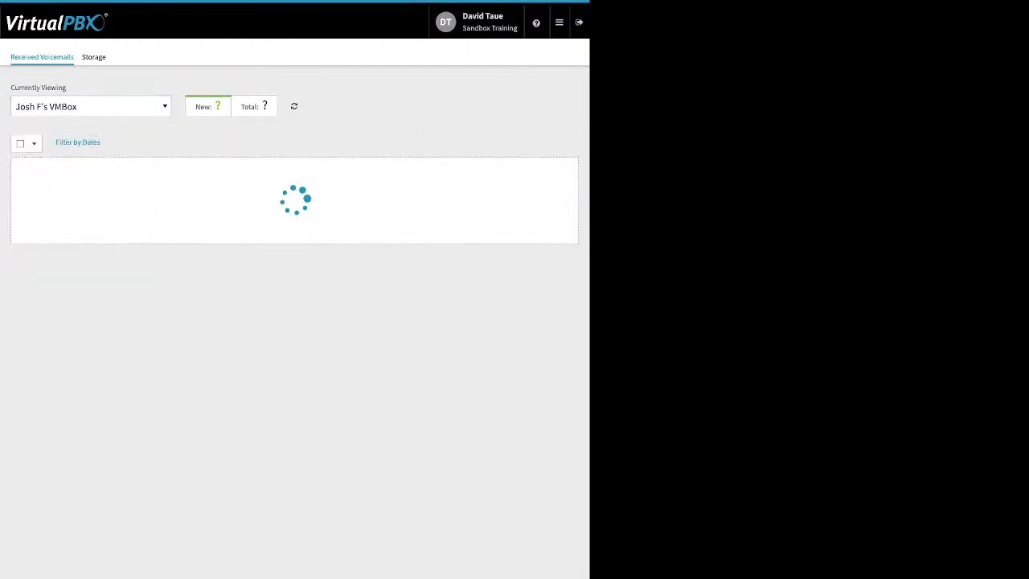
pyautogui.click(90, 106)
pyautogui.click(80, 153)
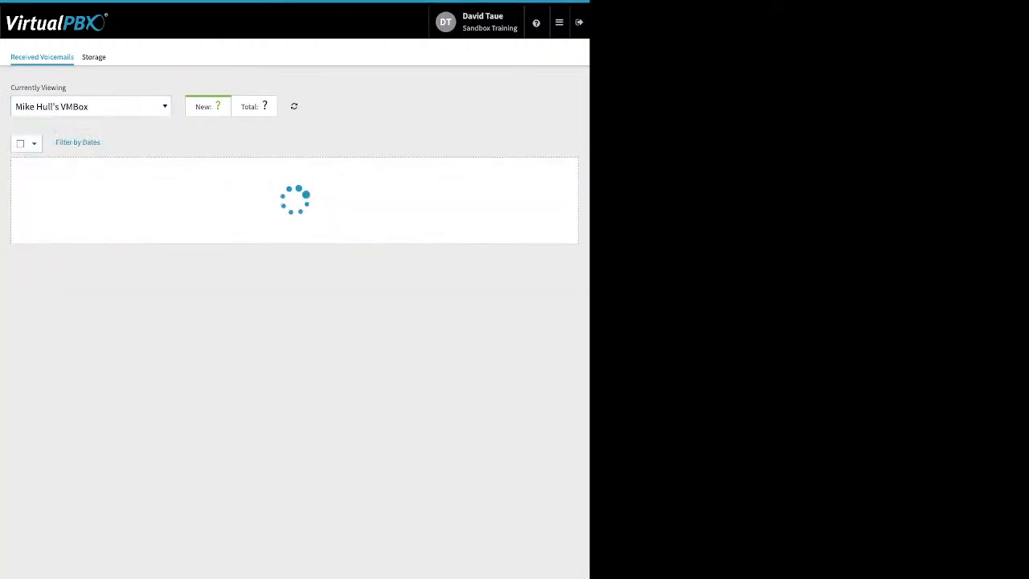
pyautogui.click(90, 106)
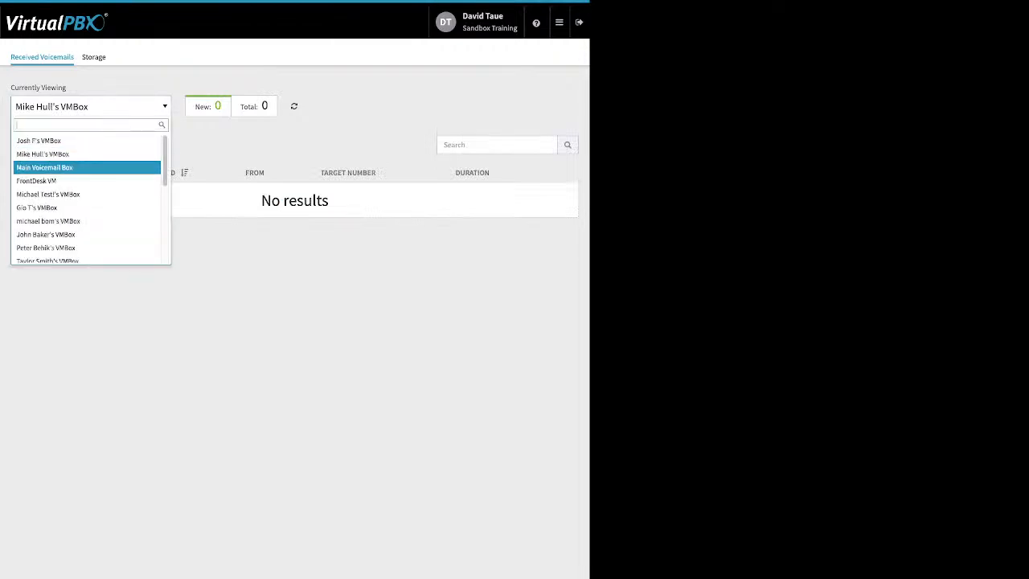
pyautogui.click(80, 168)
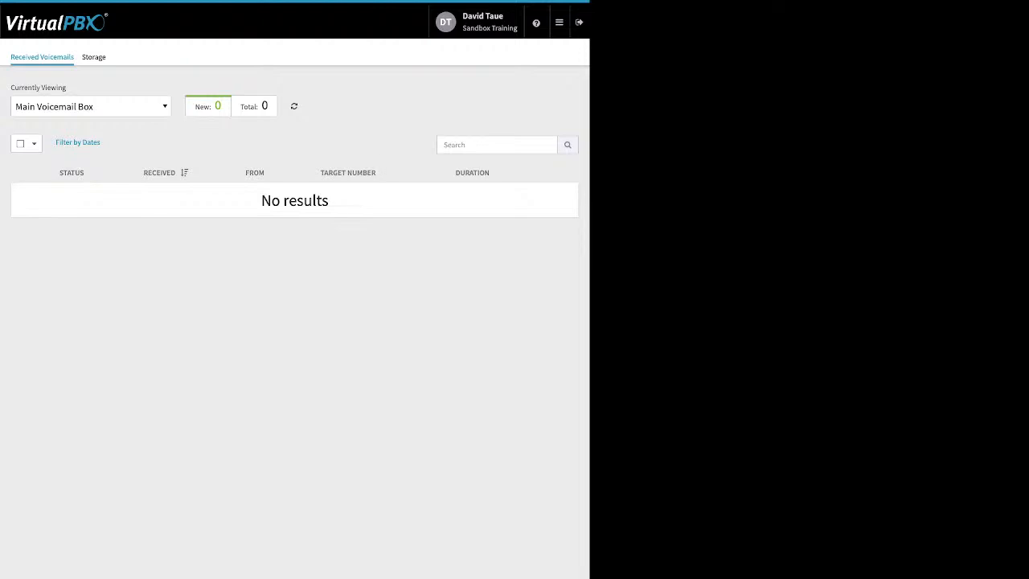
# Switch to the ACD Queues application and open the settings of the My Support queue
pyautogui.moveTo(559, 22)
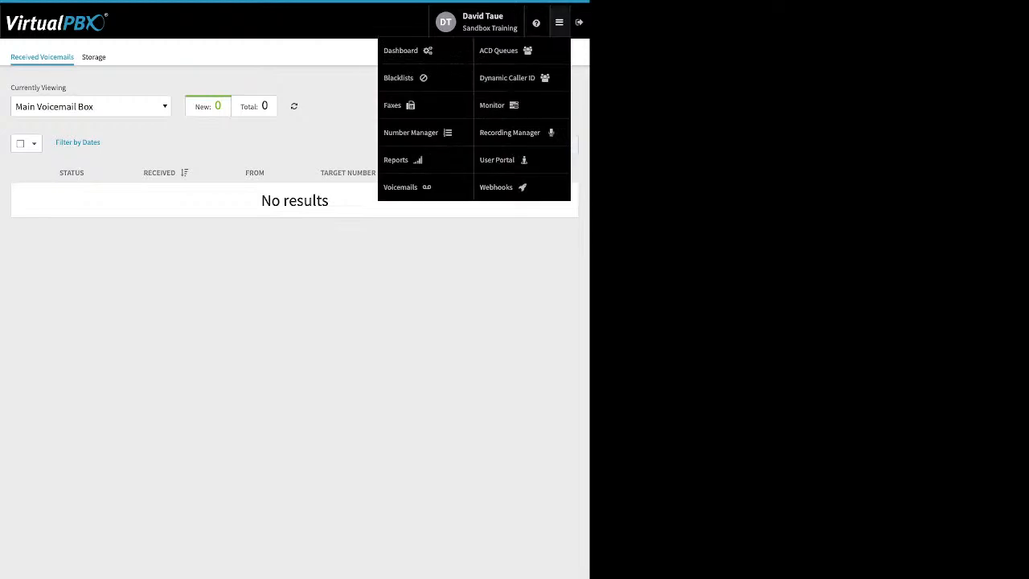
pyautogui.click(402, 187)
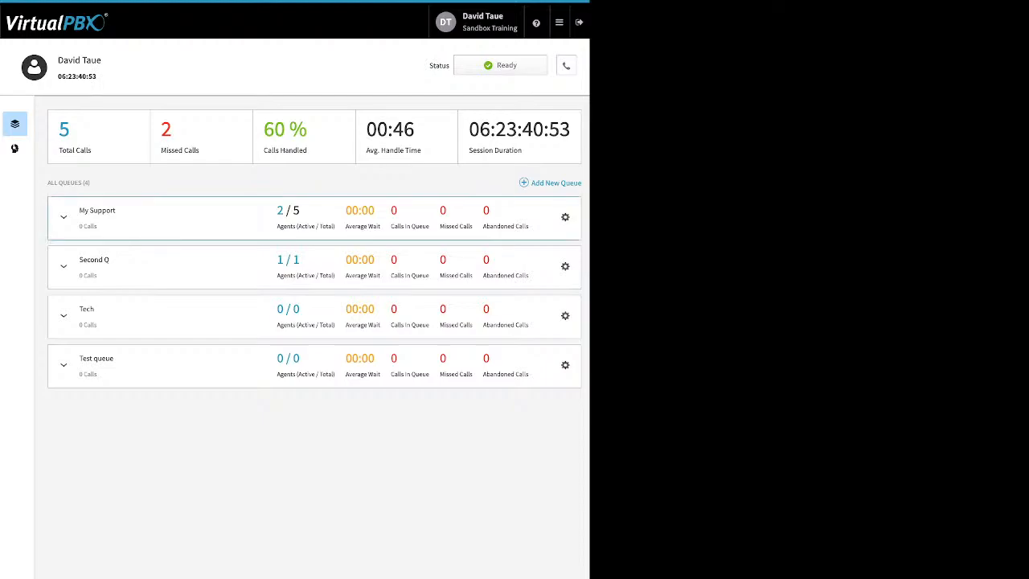
pyautogui.click(565, 217)
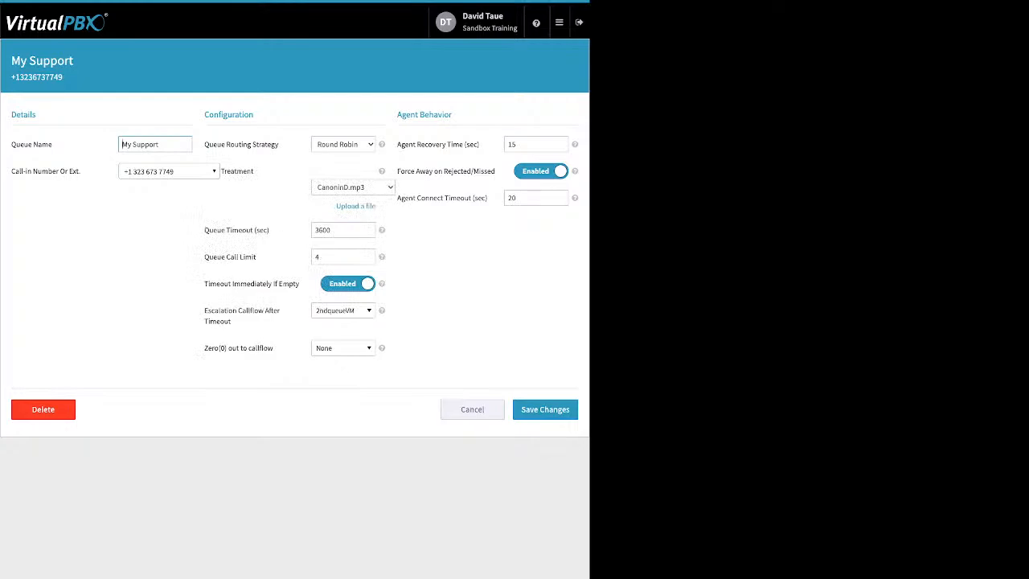
# Review the My Support queue's call-in number, Queue Routing Strategy and the upload option for its Treatment audio
pyautogui.moveTo(81, 171); pyautogui.dragTo(11, 171)
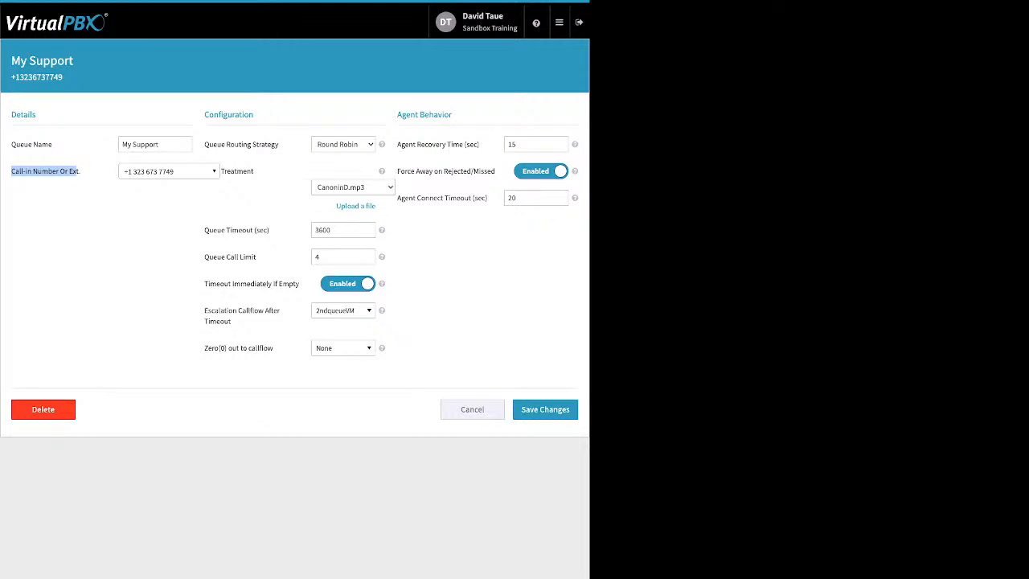
pyautogui.click(47, 172)
pyautogui.moveTo(280, 145); pyautogui.dragTo(205, 144)
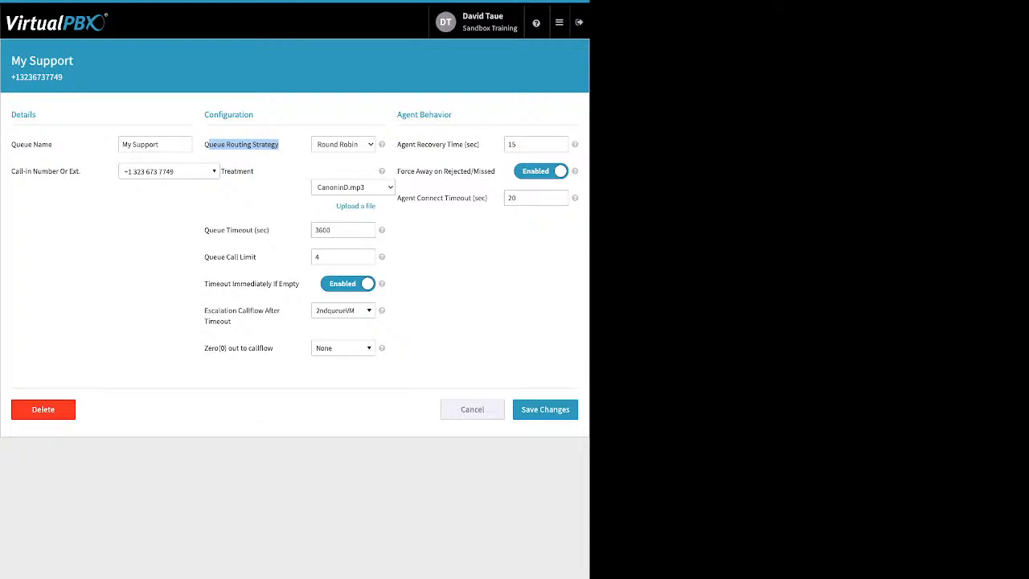
pyautogui.click(249, 146)
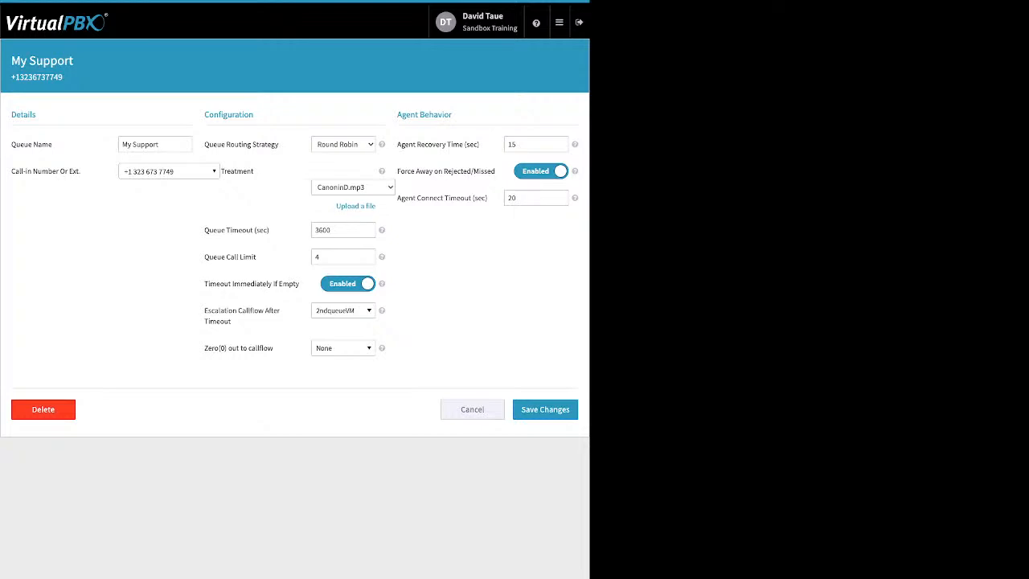
pyautogui.click(355, 207)
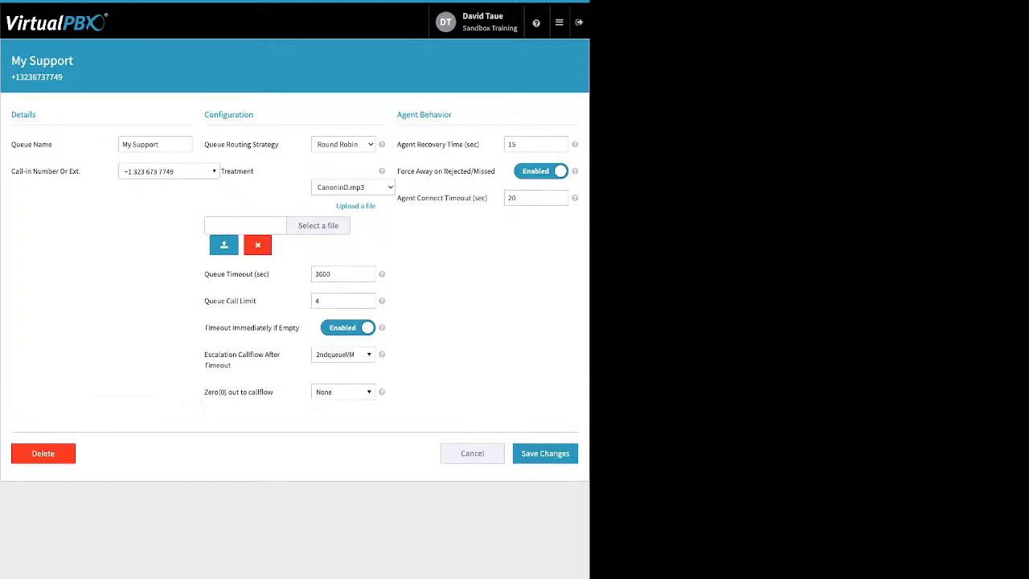
pyautogui.click(258, 245)
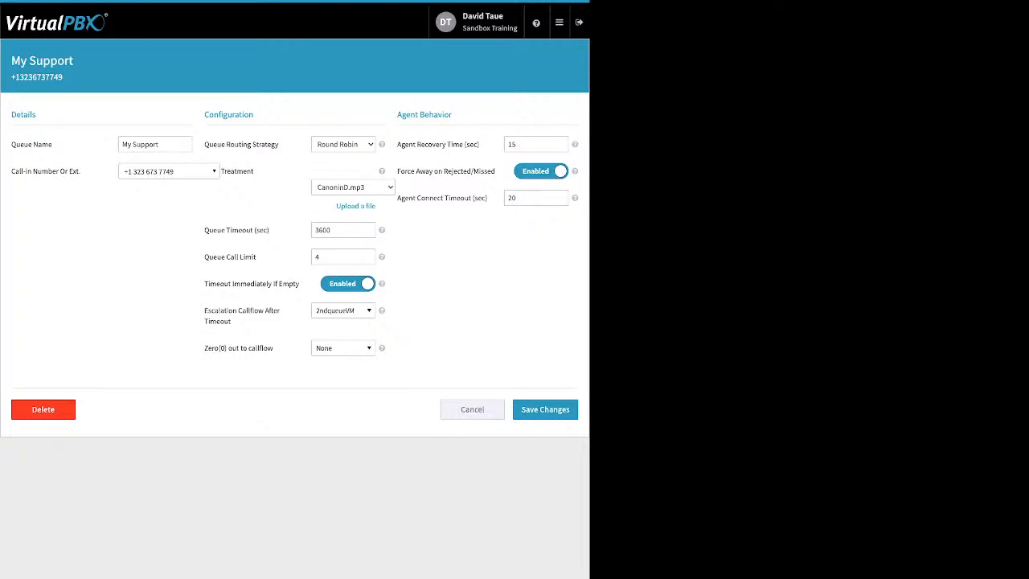
# Review the queue's timeout, its call limit and the Timeout Immediately If Empty option
pyautogui.click(316, 229)
pyautogui.moveTo(270, 230); pyautogui.dragTo(217, 229)
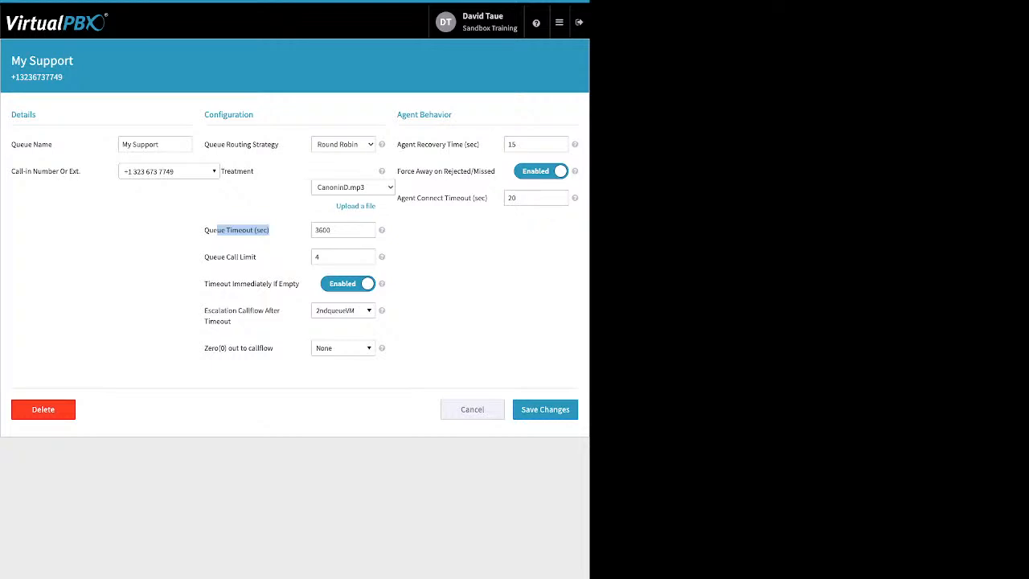
pyautogui.click(319, 256)
pyautogui.moveTo(257, 257); pyautogui.dragTo(204, 256)
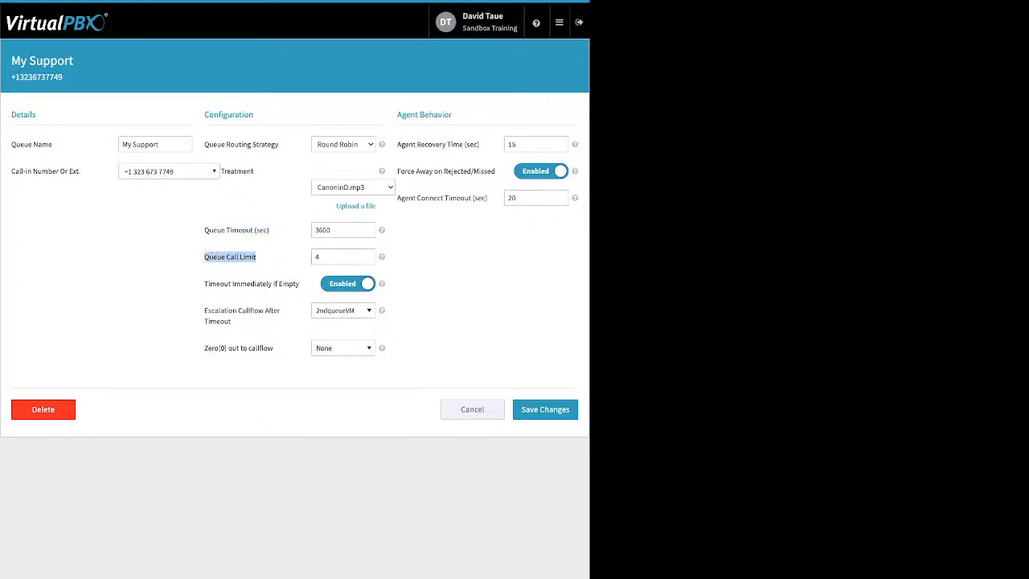
pyautogui.click(322, 256)
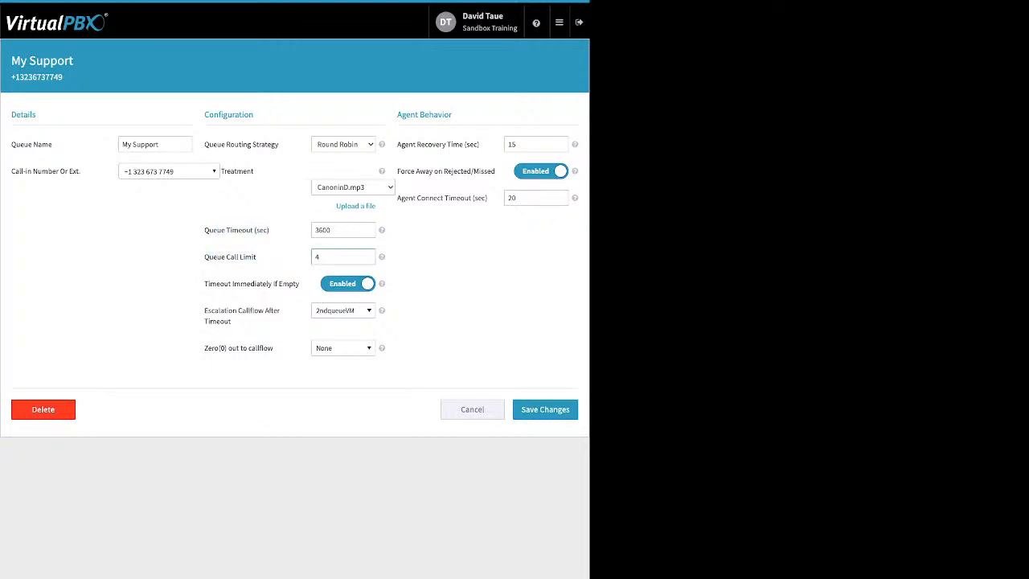
pyautogui.doubleClick(318, 256)
pyautogui.moveTo(204, 282); pyautogui.dragTo(299, 283)
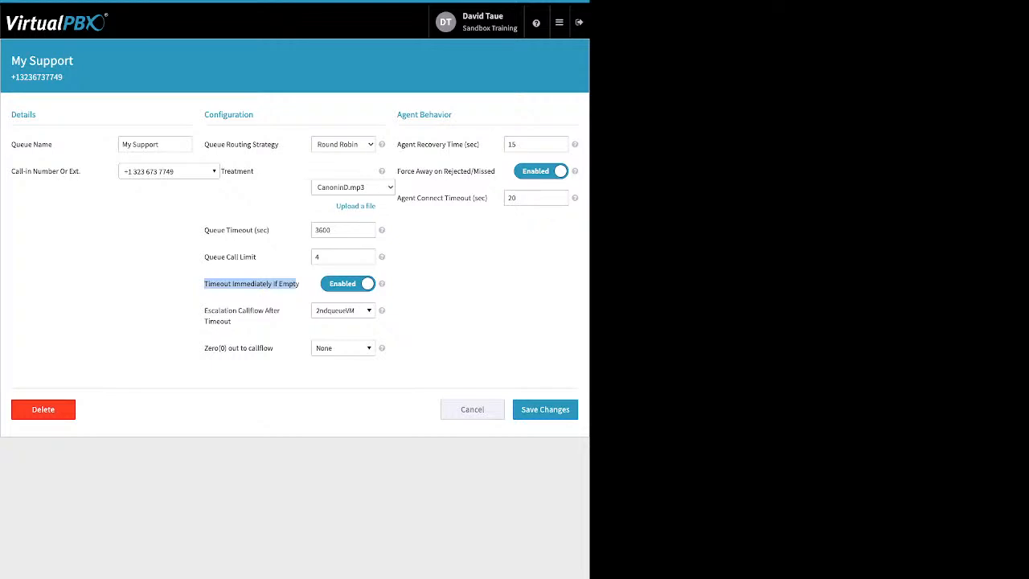
pyautogui.moveTo(315, 230)
pyautogui.mouseDown()
pyautogui.moveTo(331, 230)
pyautogui.moveTo(322, 230)
pyautogui.mouseUp()
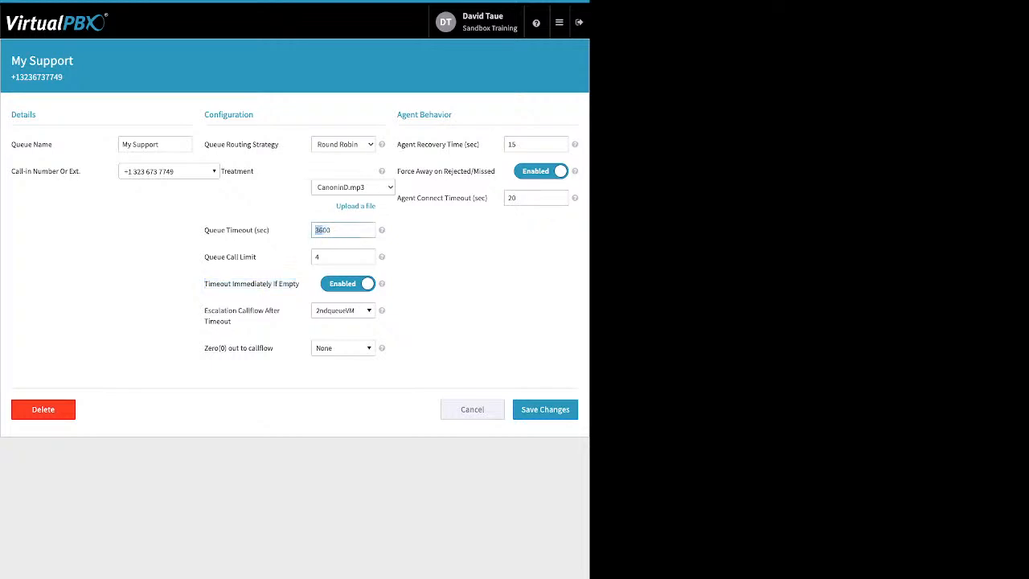
pyautogui.click(329, 230)
# Browse the callflow choices for Escalation Callflow After Timeout and Zero(0) out to callflow without changing either selection
pyautogui.moveTo(230, 321); pyautogui.dragTo(210, 310)
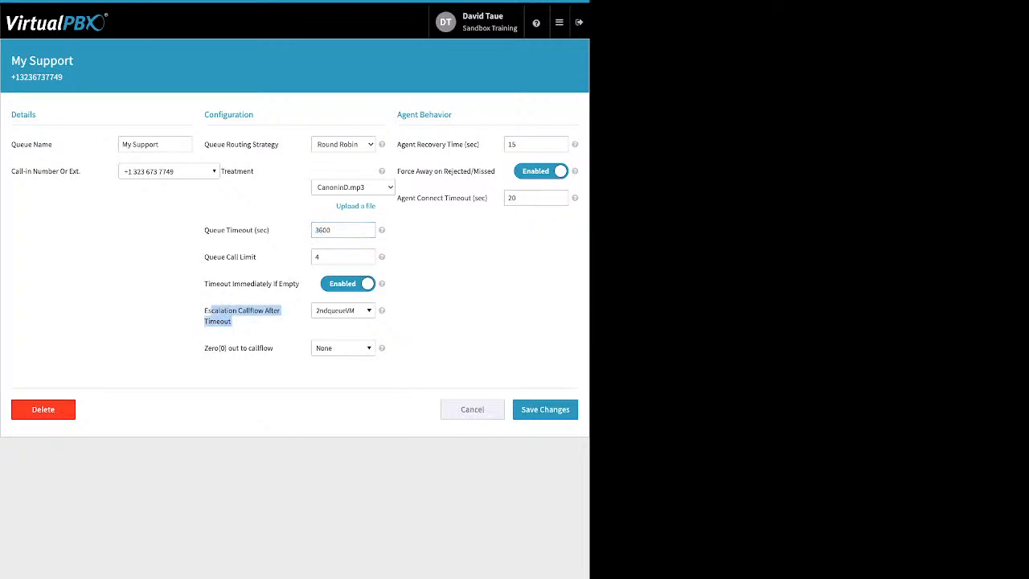
pyautogui.click(343, 310)
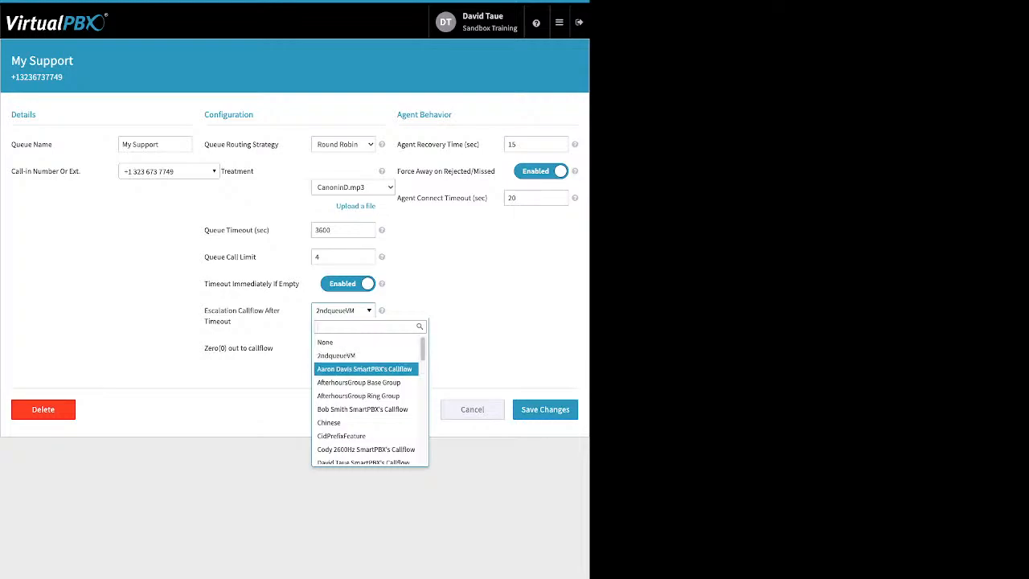
pyautogui.scroll(-10, 365, 368)
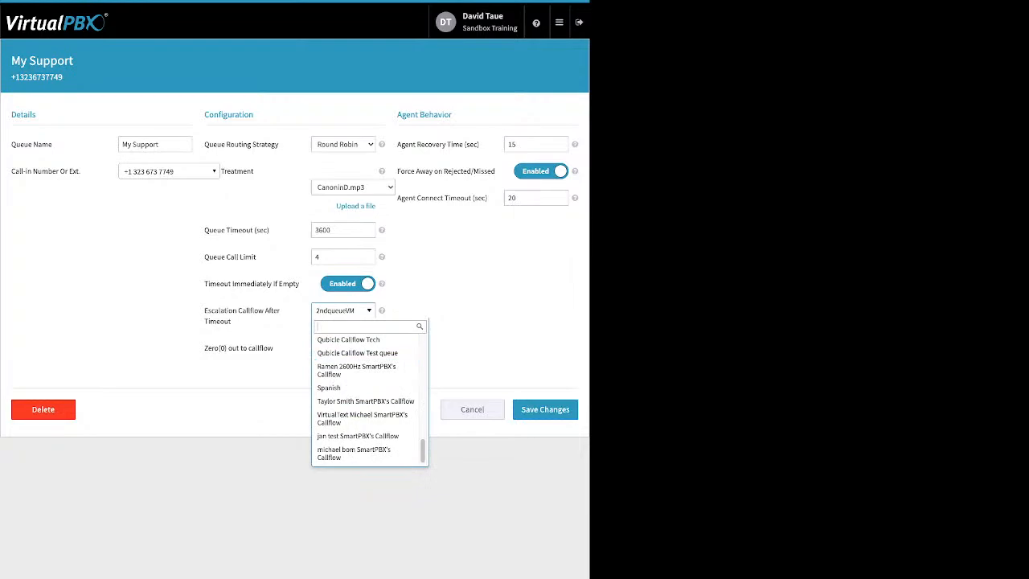
pyautogui.press('Escape')
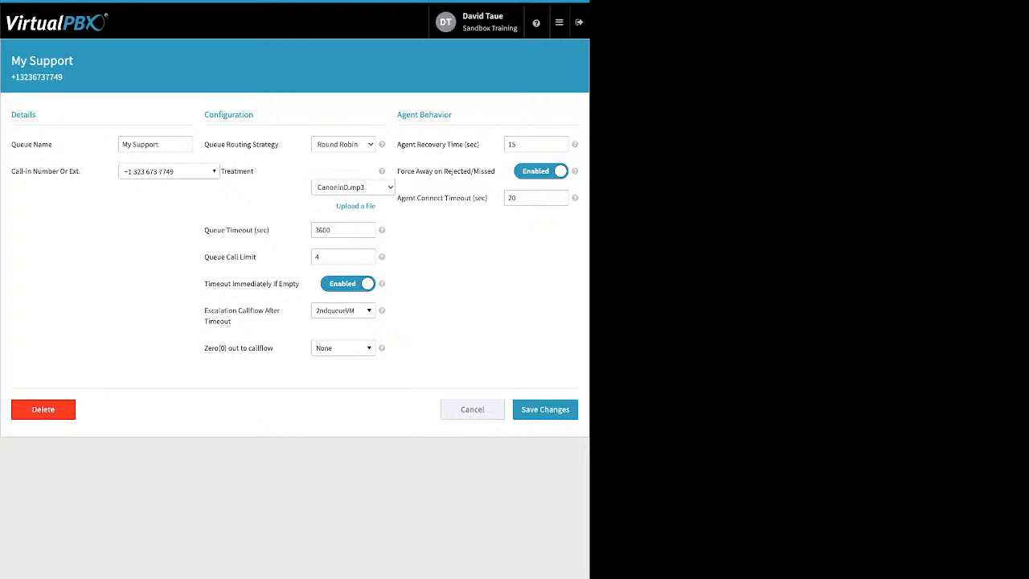
pyautogui.moveTo(275, 348); pyautogui.dragTo(207, 348)
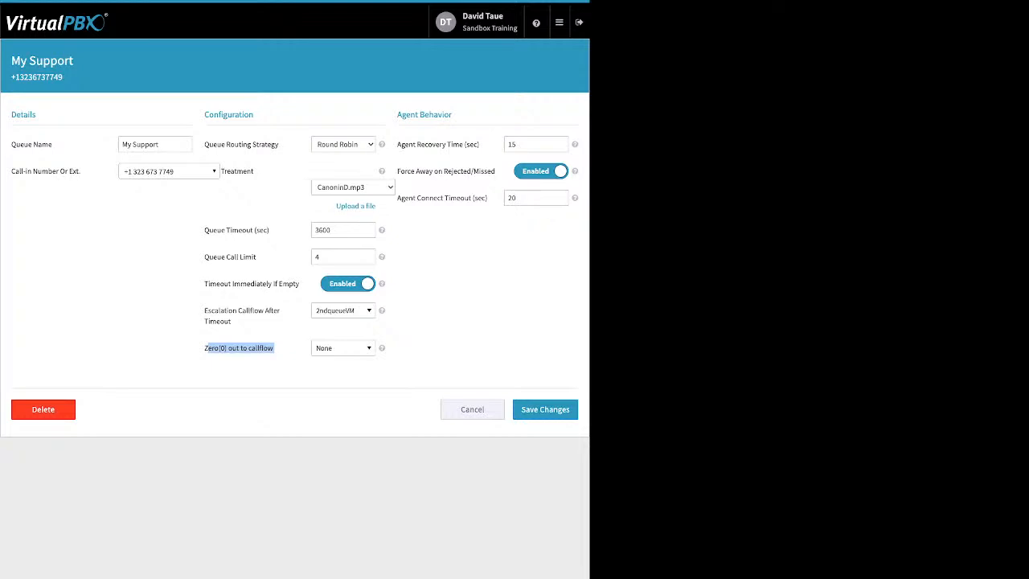
pyautogui.click(343, 348)
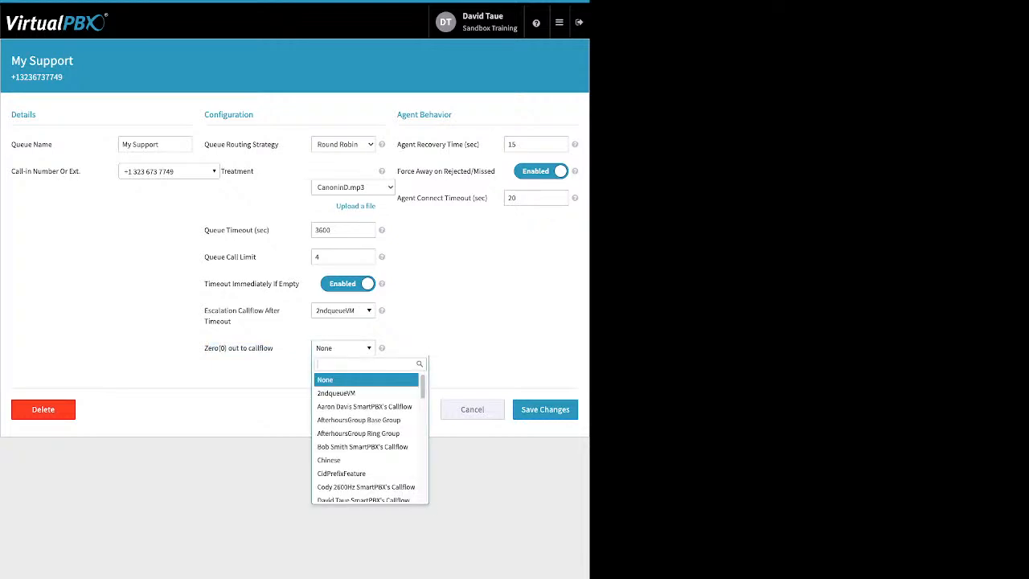
pyautogui.press('Escape')
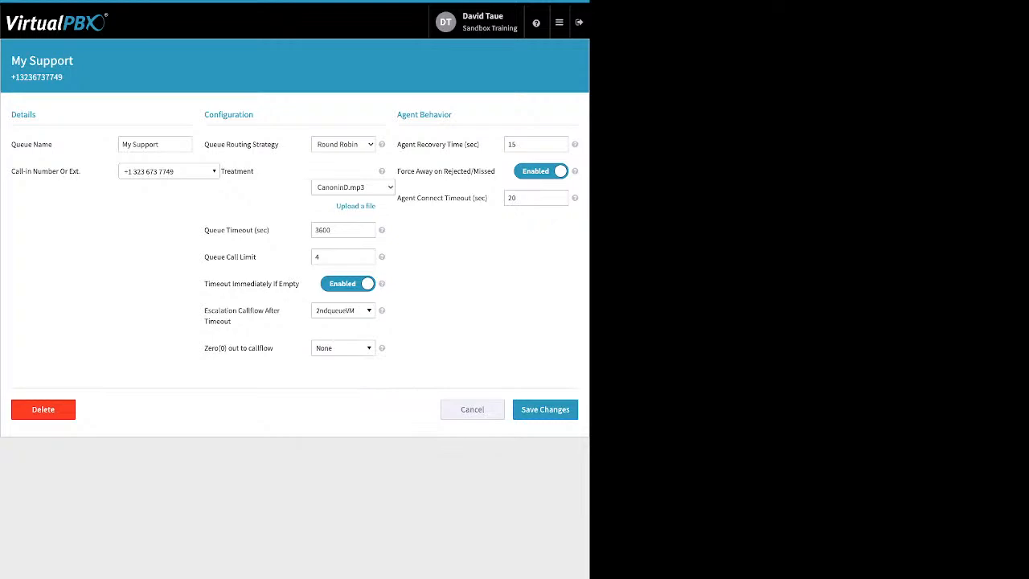
# Review the Agent Behavior timing settings and switch Force Away on Rejected/Missed off and back on
pyautogui.moveTo(480, 144); pyautogui.dragTo(413, 144)
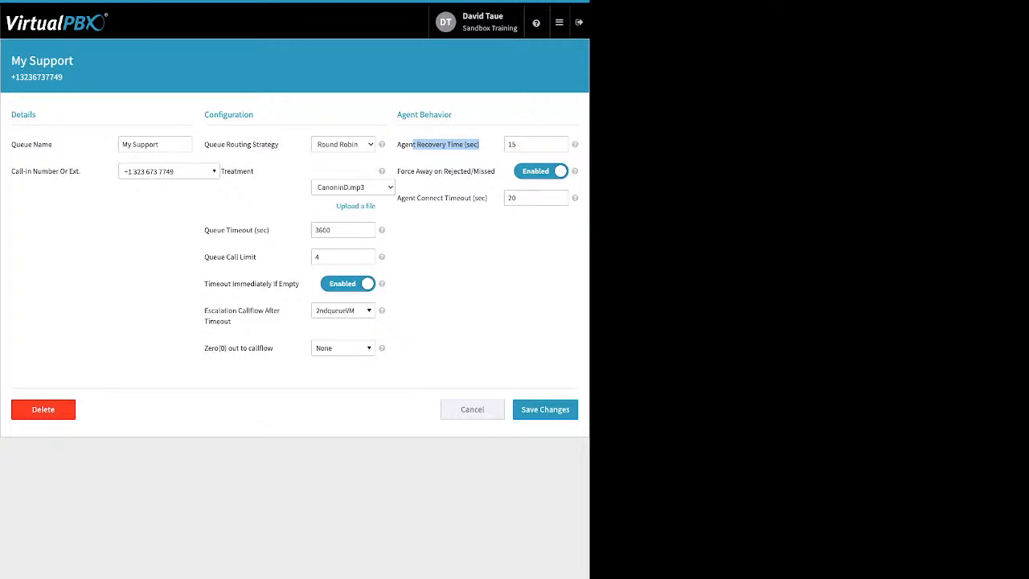
pyautogui.click(540, 172)
pyautogui.moveTo(401, 171); pyautogui.dragTo(496, 171)
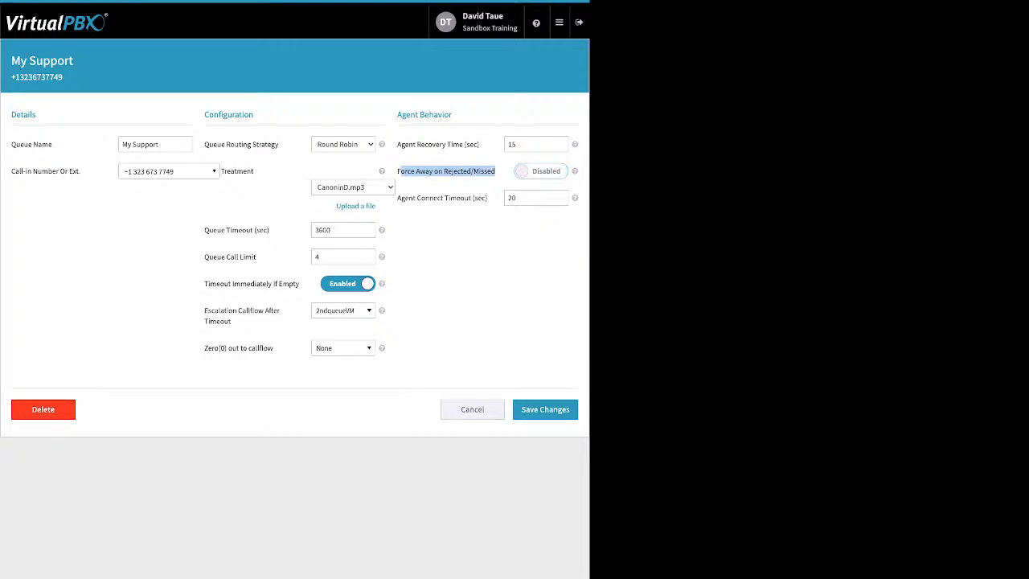
pyautogui.click(540, 171)
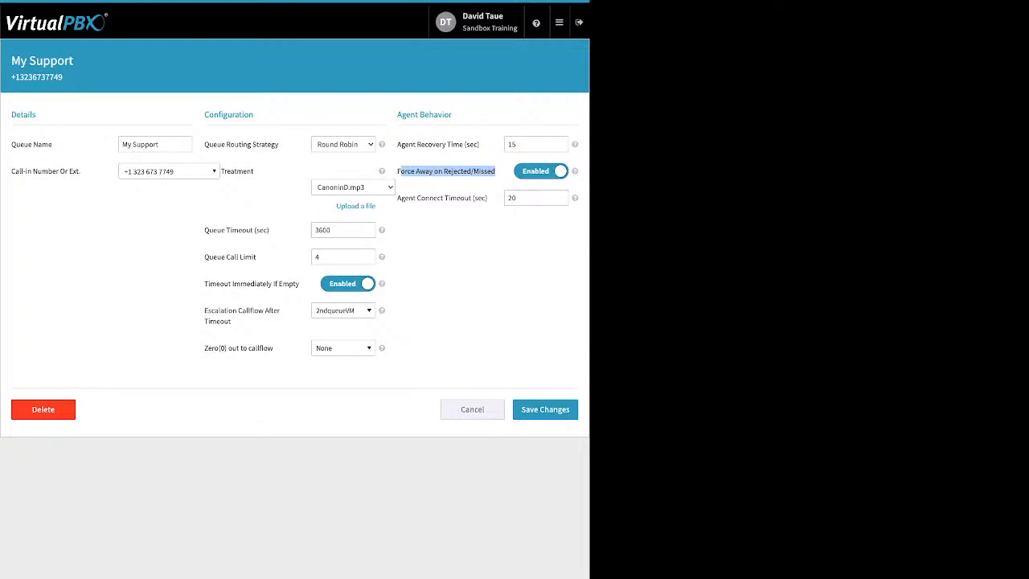
pyautogui.click(452, 203)
pyautogui.moveTo(488, 198); pyautogui.dragTo(397, 198)
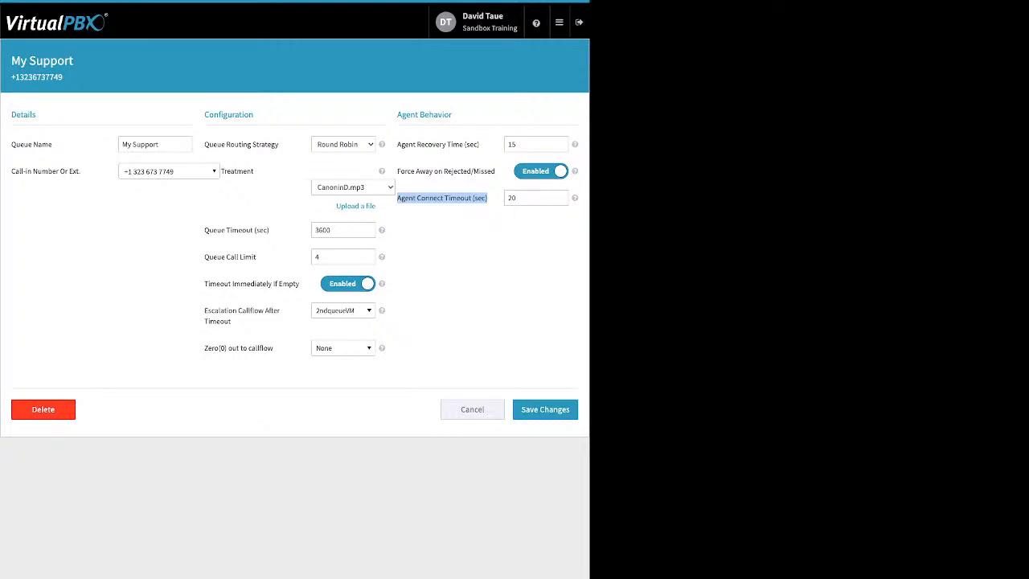
# Leave the My Support queue settings without saving and view the list of Call Center Members
pyautogui.click(472, 409)
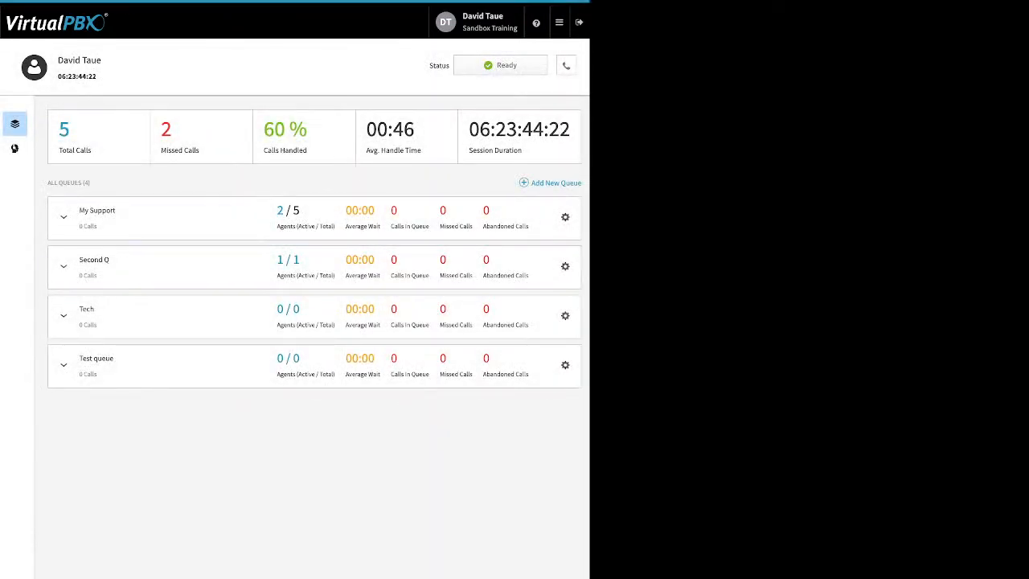
pyautogui.click(14, 147)
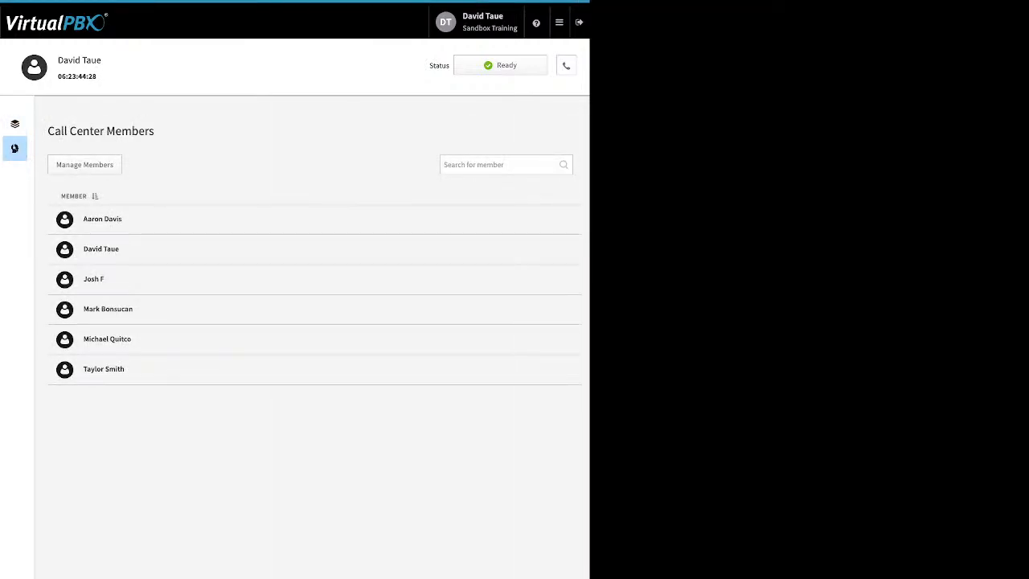
# Open member management for the call center and add the first available user in the list as a member
pyautogui.click(84, 165)
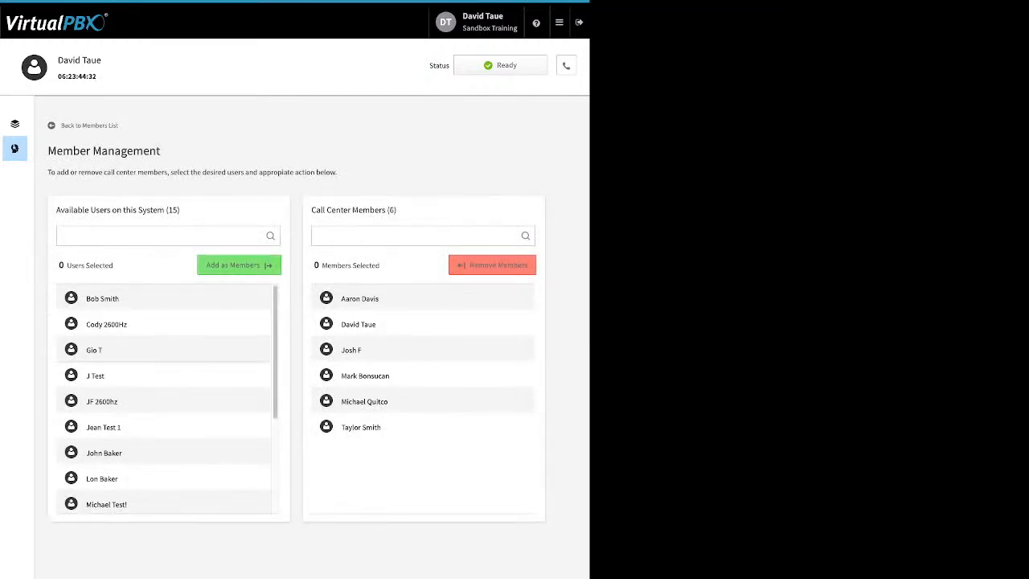
pyautogui.click(103, 298)
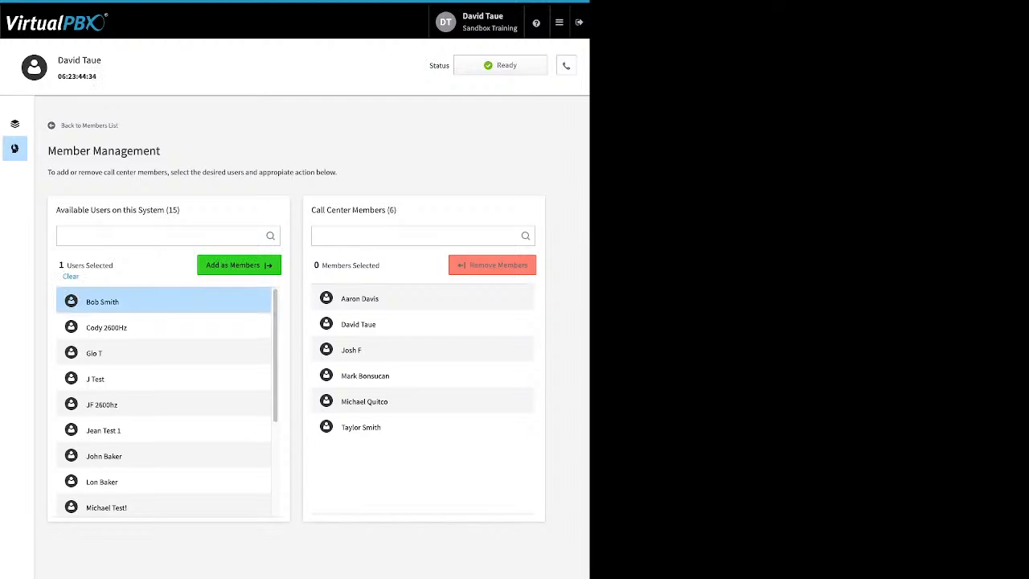
pyautogui.click(239, 265)
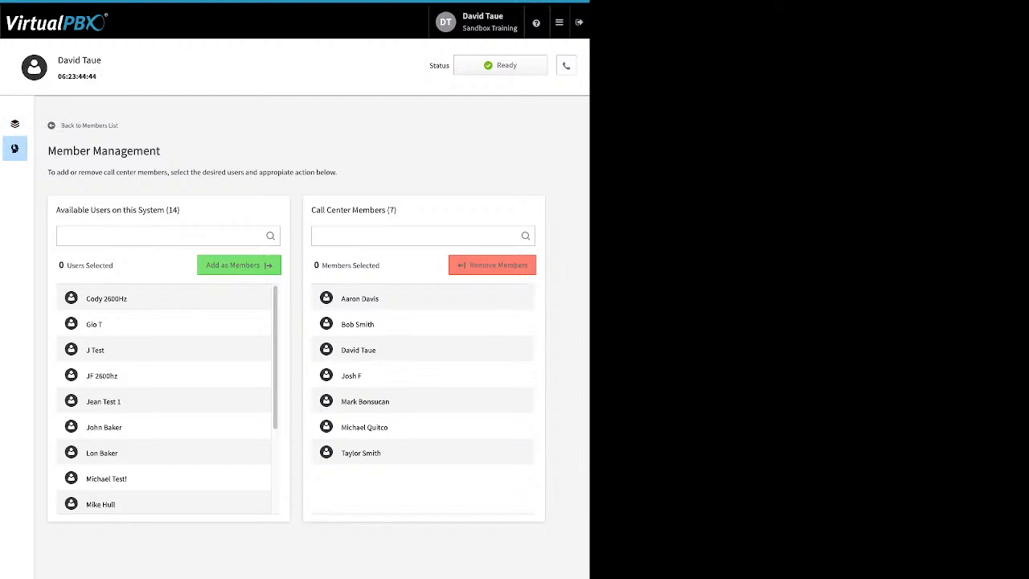
# Return to the queue overview and inspect the logged-in agents of the My Support and Tech queues
pyautogui.click(14, 123)
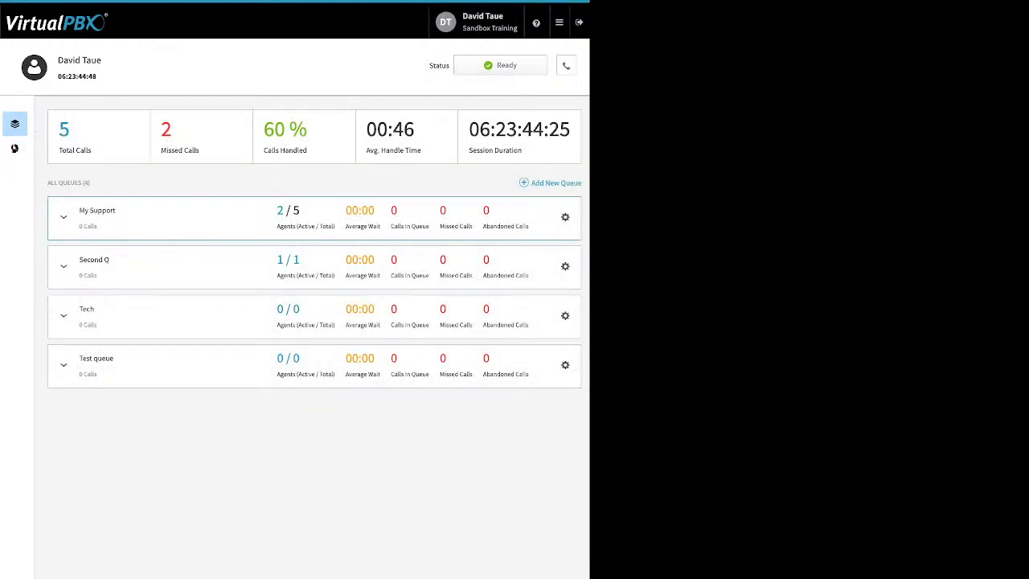
pyautogui.click(64, 217)
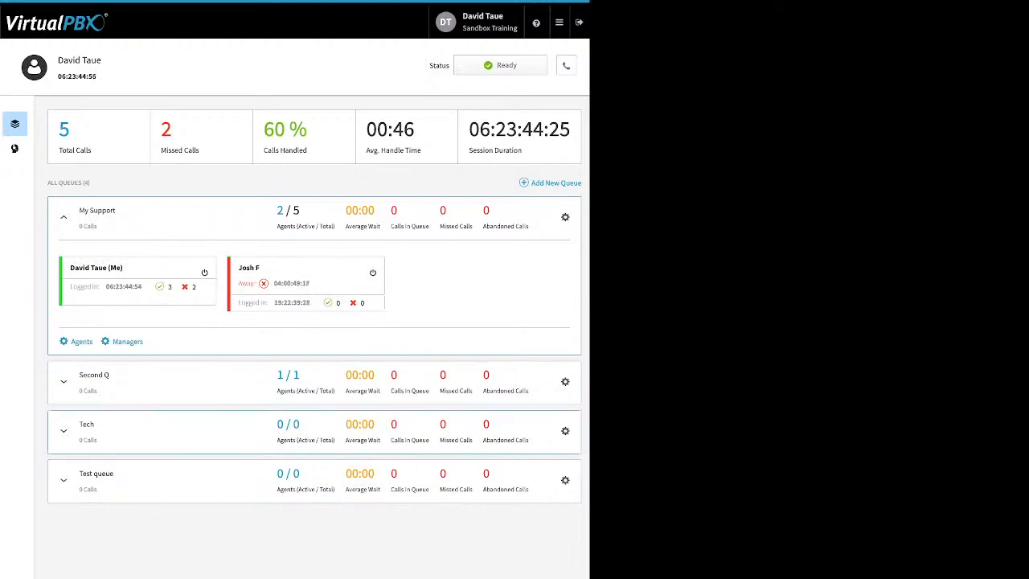
pyautogui.click(63, 431)
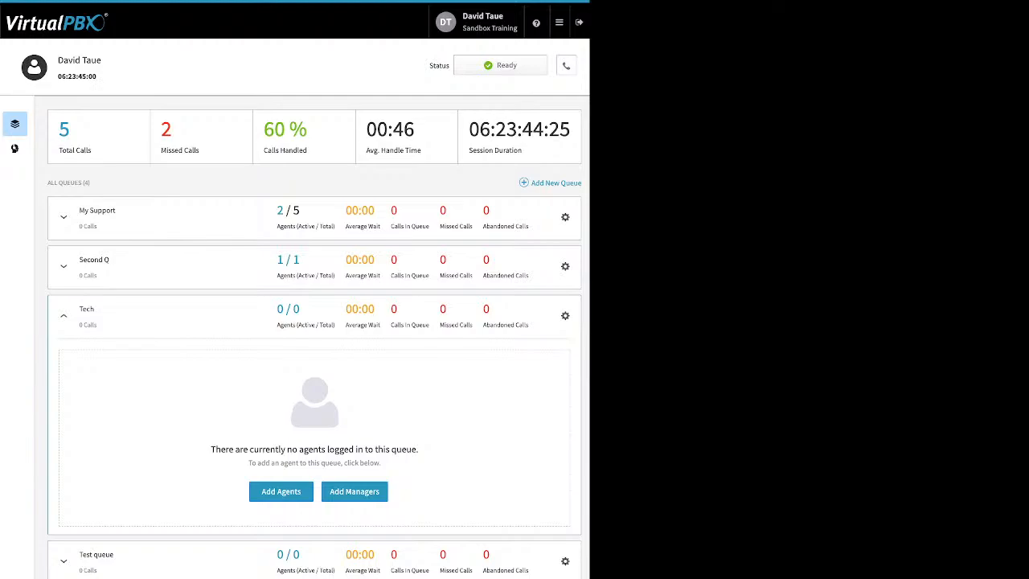
# Assign the second available user to the My Support queue as an agent, and check the queue's manager assignments
pyautogui.click(63, 217)
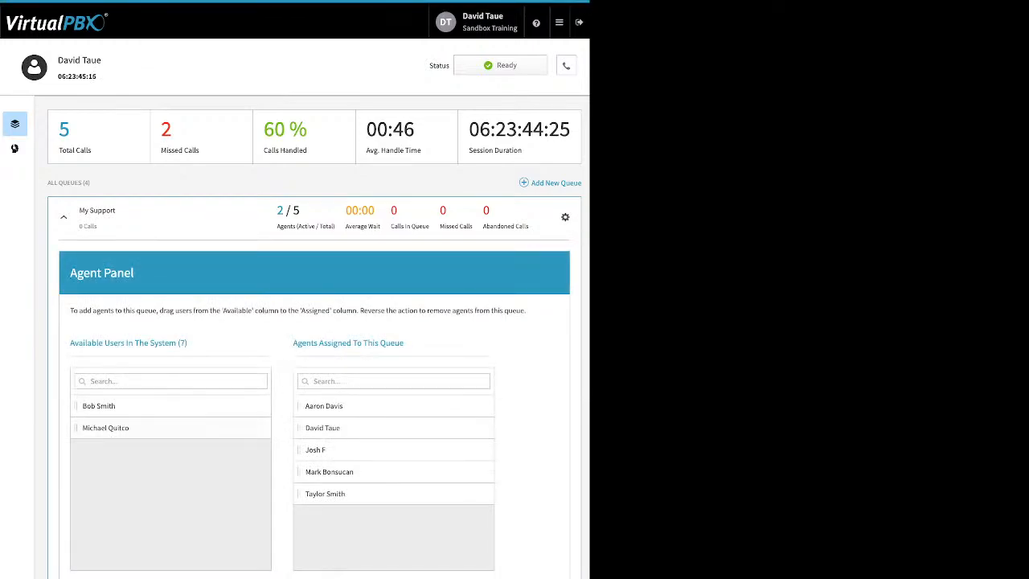
pyautogui.moveTo(106, 427); pyautogui.dragTo(328, 449)
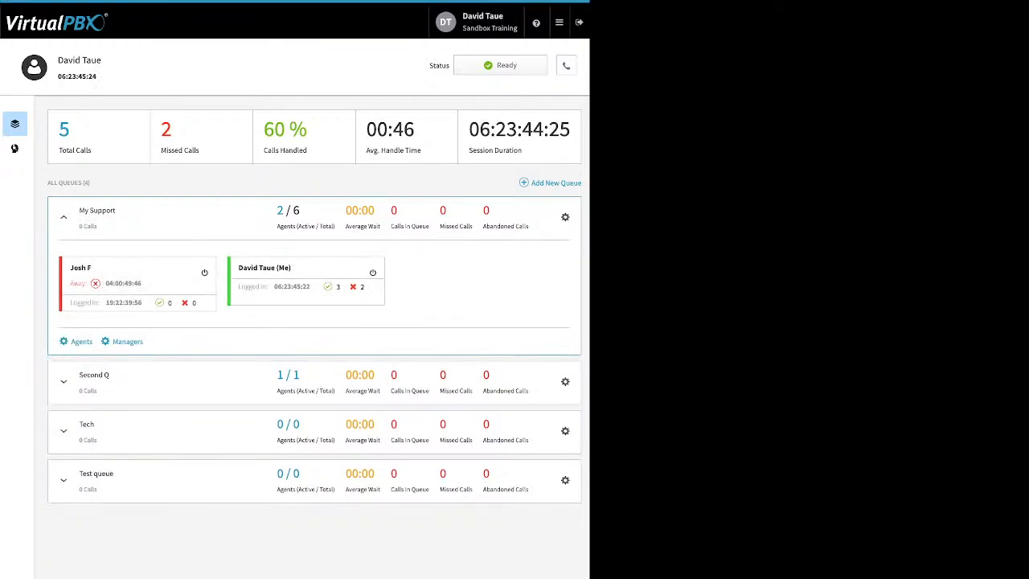
pyautogui.click(127, 342)
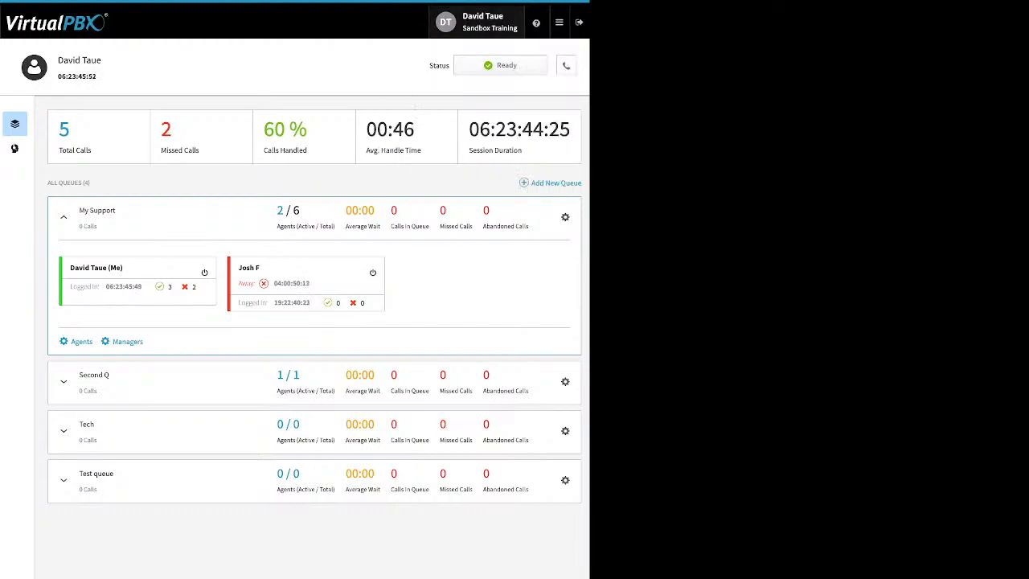
# End the current agent session, begin a new one and keep DTsandSP as the Default Answering Device
pyautogui.moveTo(559, 23)
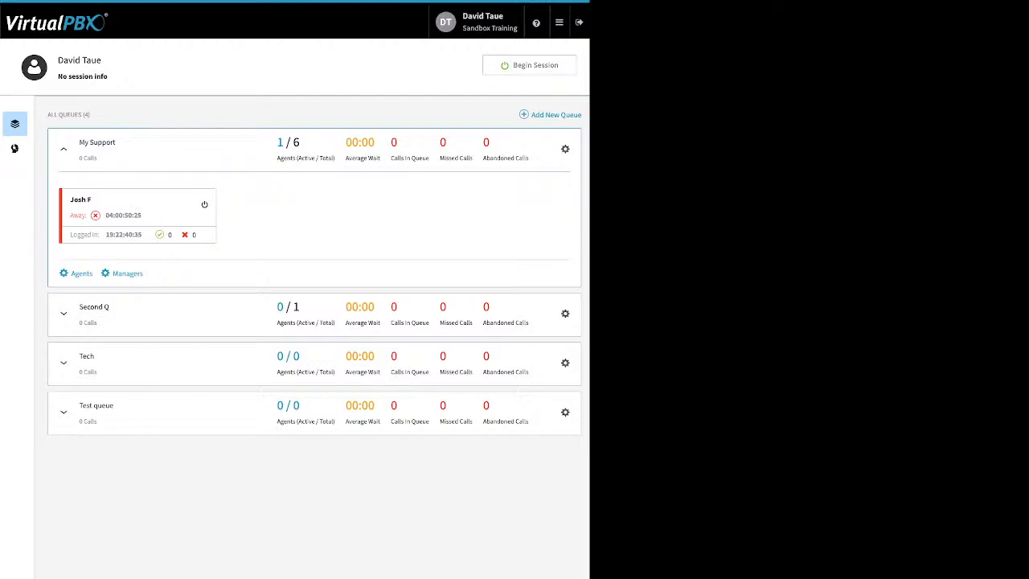
pyautogui.click(529, 65)
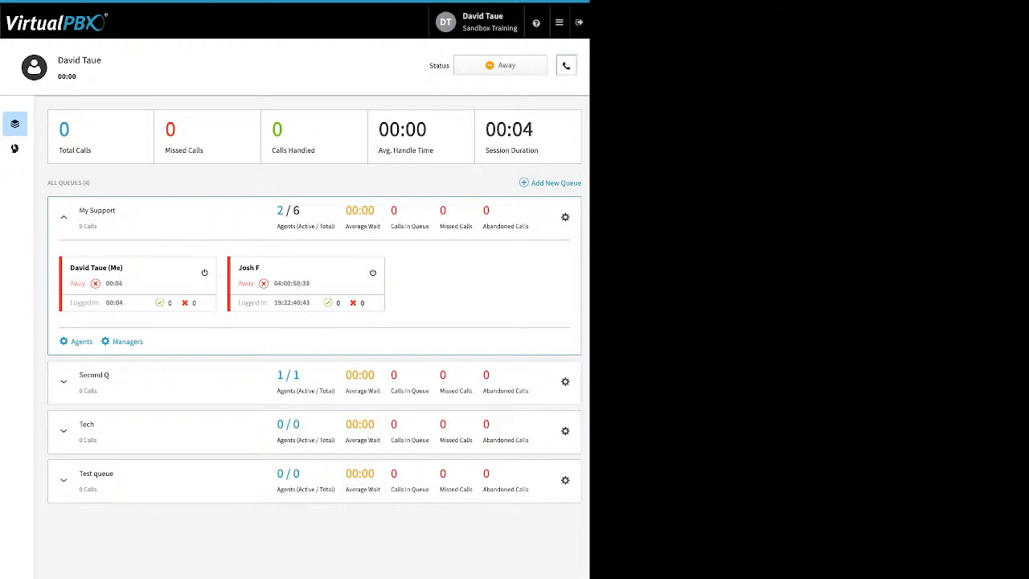
pyautogui.click(566, 65)
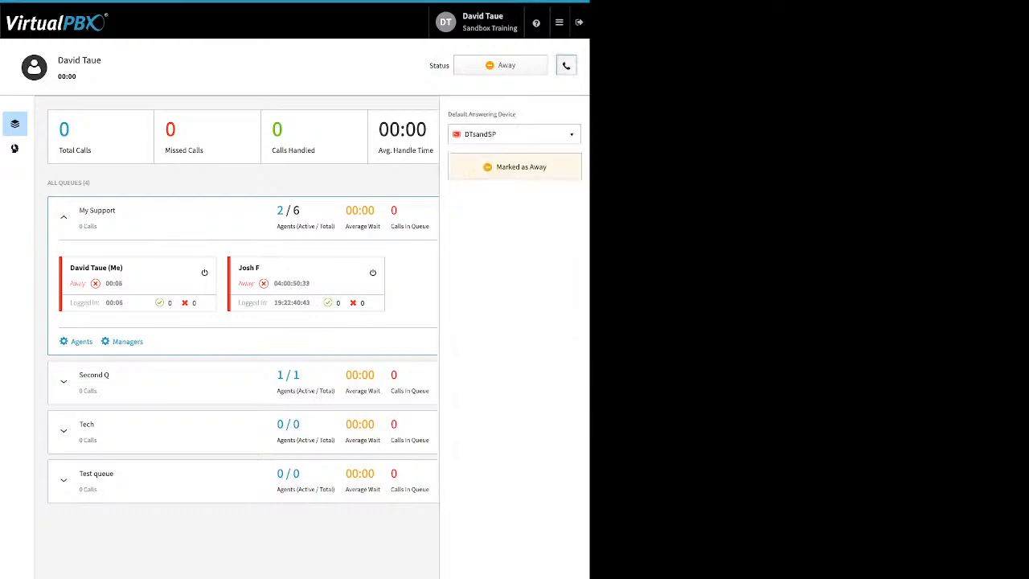
pyautogui.click(514, 134)
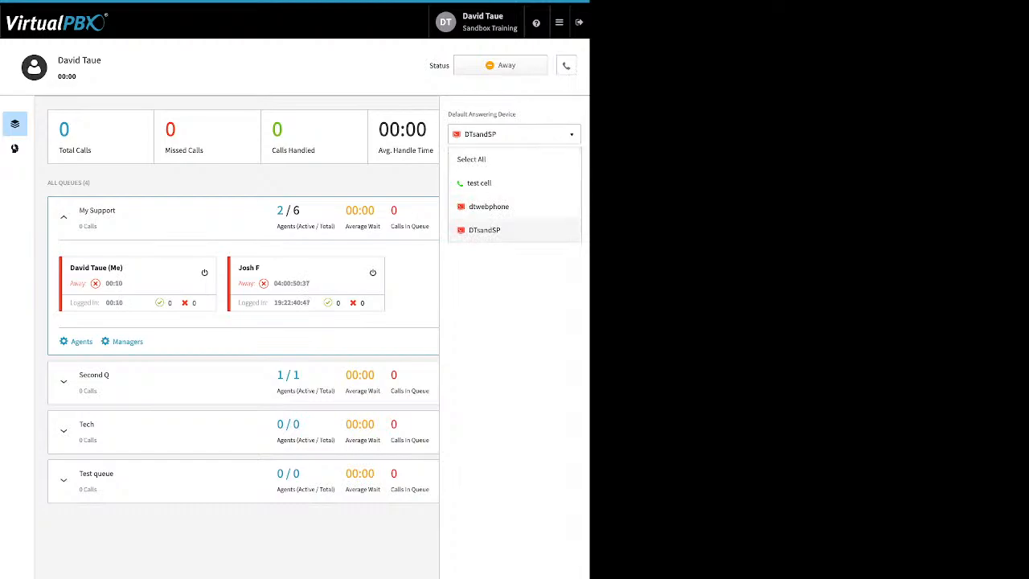
pyautogui.click(515, 230)
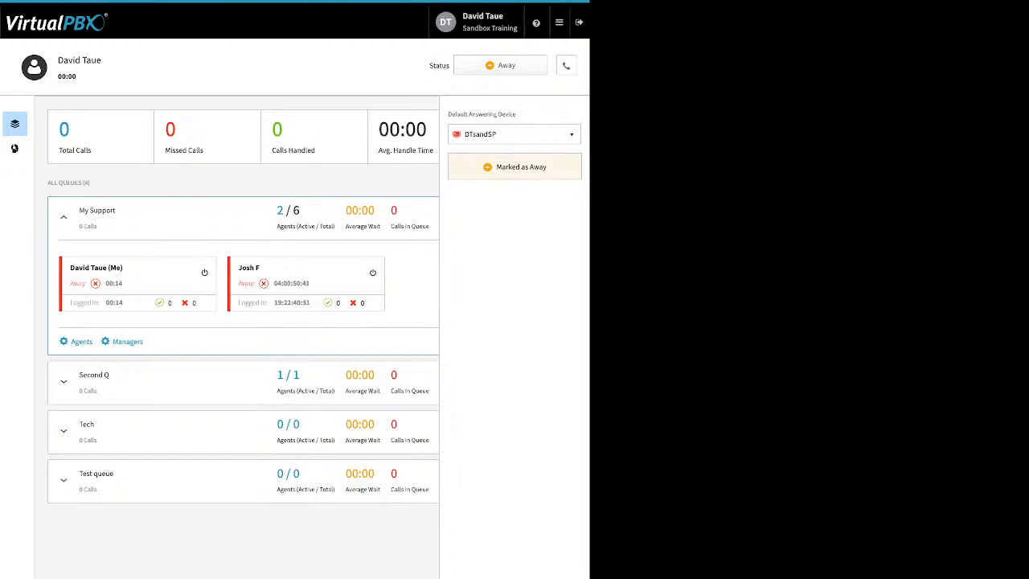
pyautogui.click(566, 65)
# Mark the agent as Ready in all queues
pyautogui.click(500, 65)
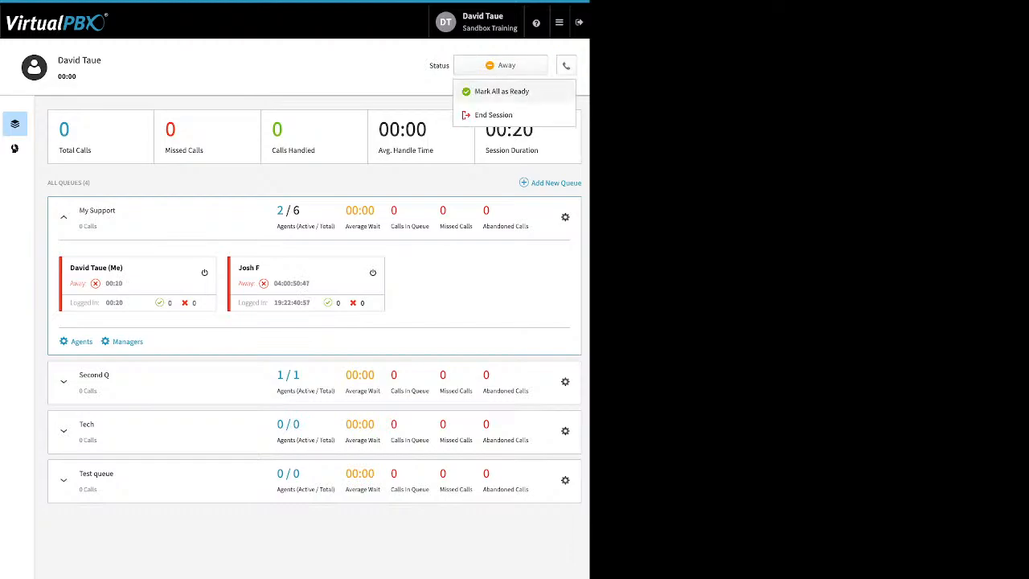
pyautogui.click(501, 91)
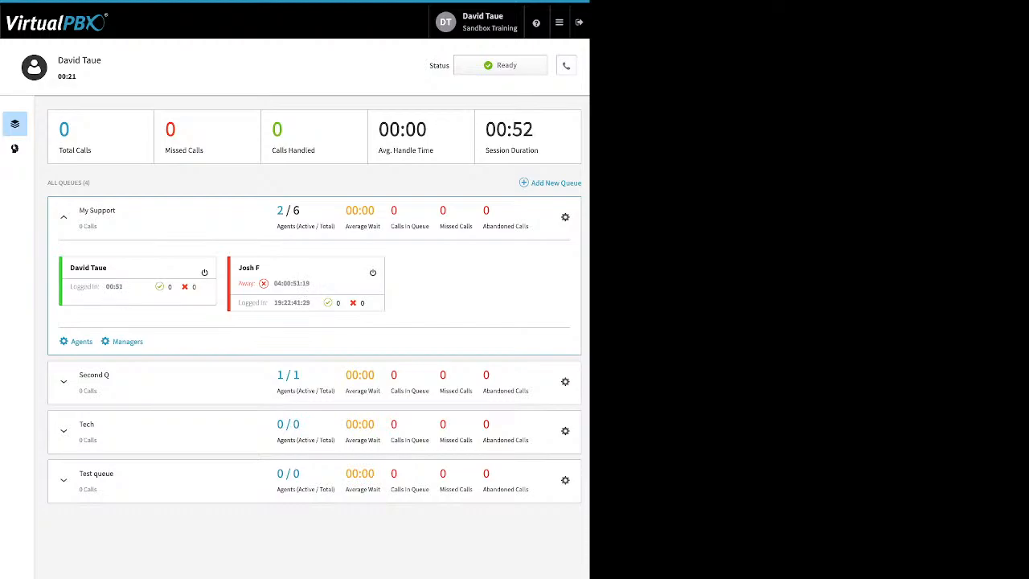
# Open Dynamic Caller ID and review the 408 and LA Area Feature code rules without saving any changes
pyautogui.click(559, 22)
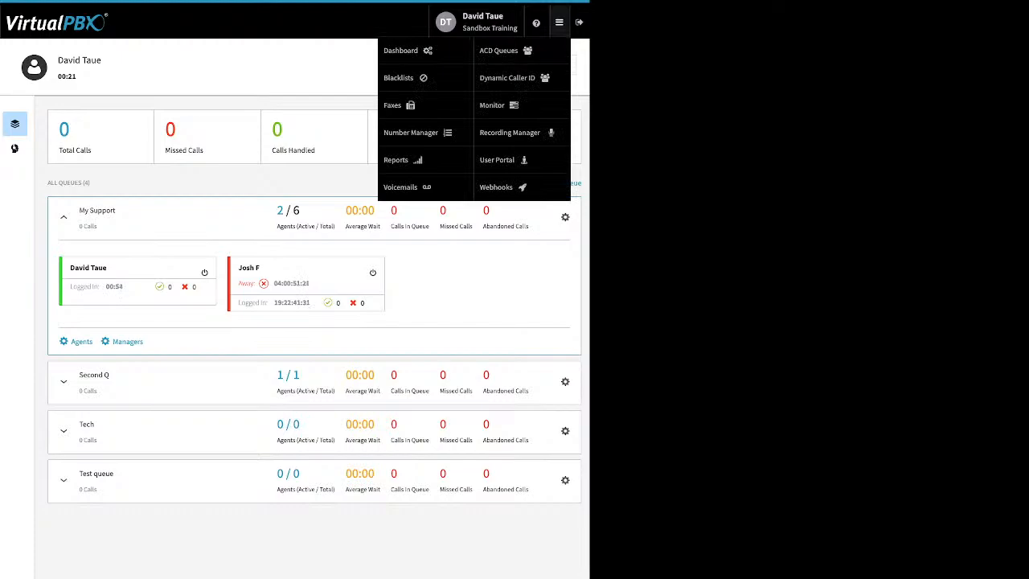
pyautogui.click(507, 77)
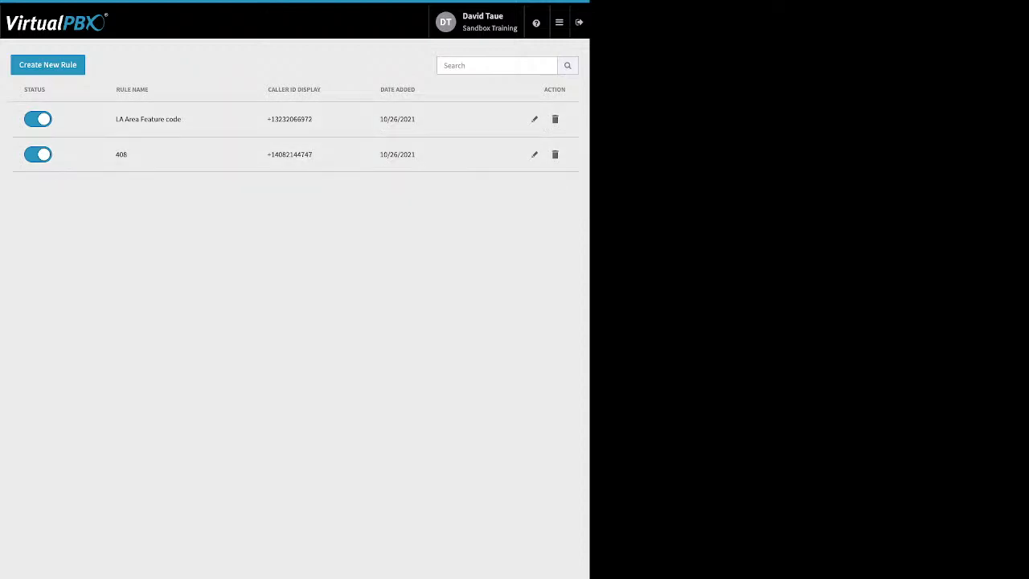
pyautogui.click(534, 154)
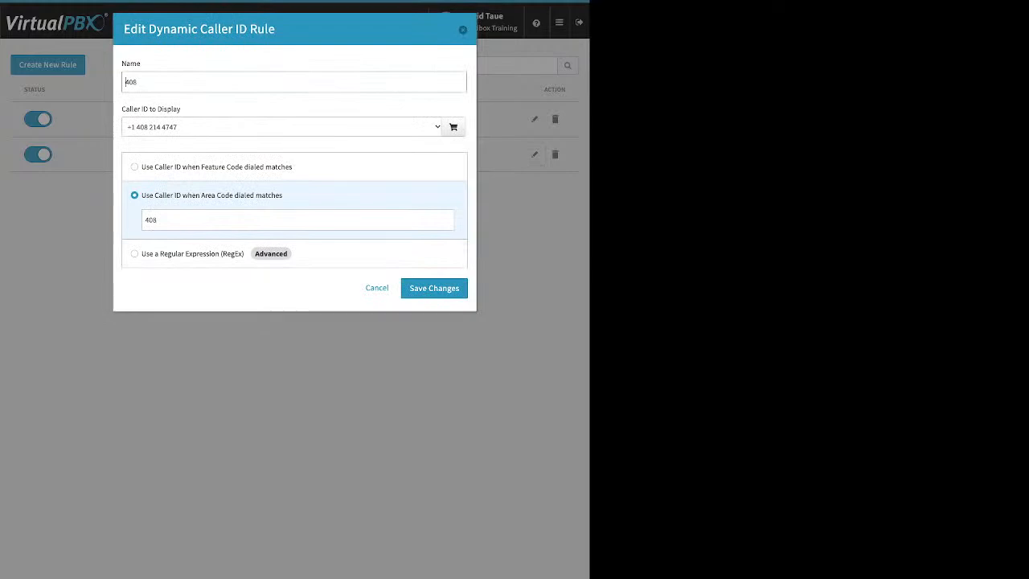
pyautogui.moveTo(183, 109); pyautogui.dragTo(121, 110)
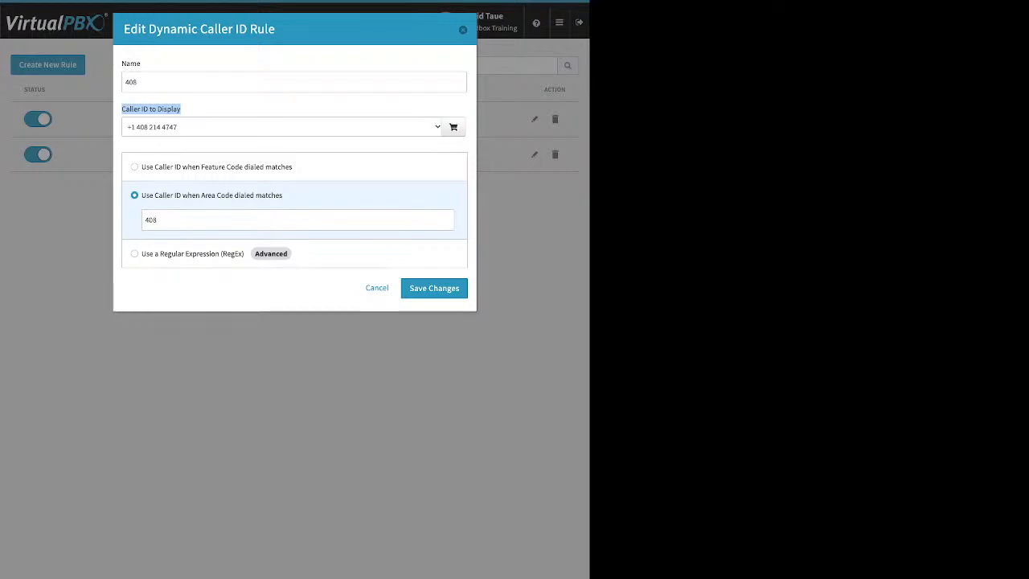
pyautogui.click(158, 219)
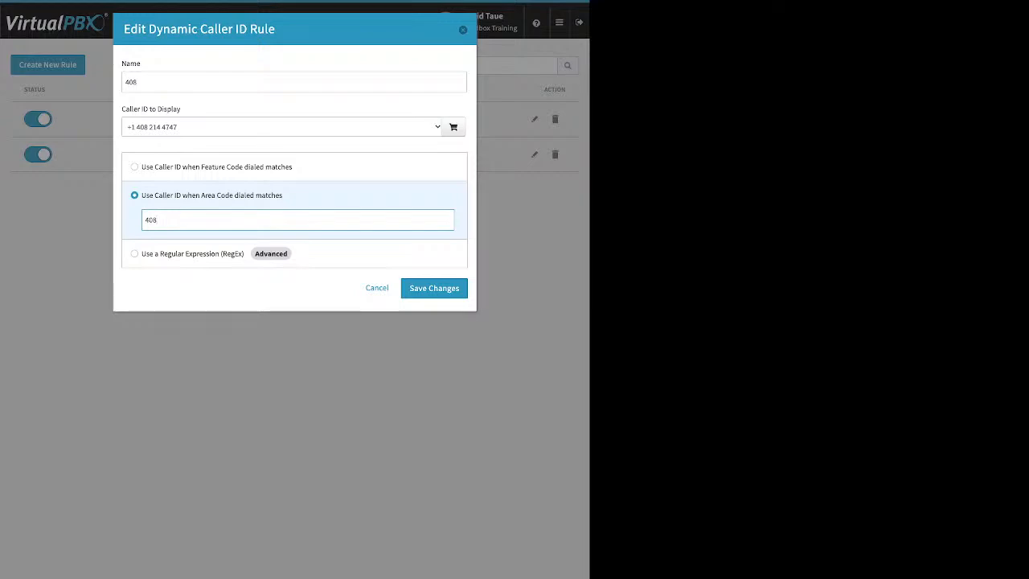
pyautogui.click(462, 29)
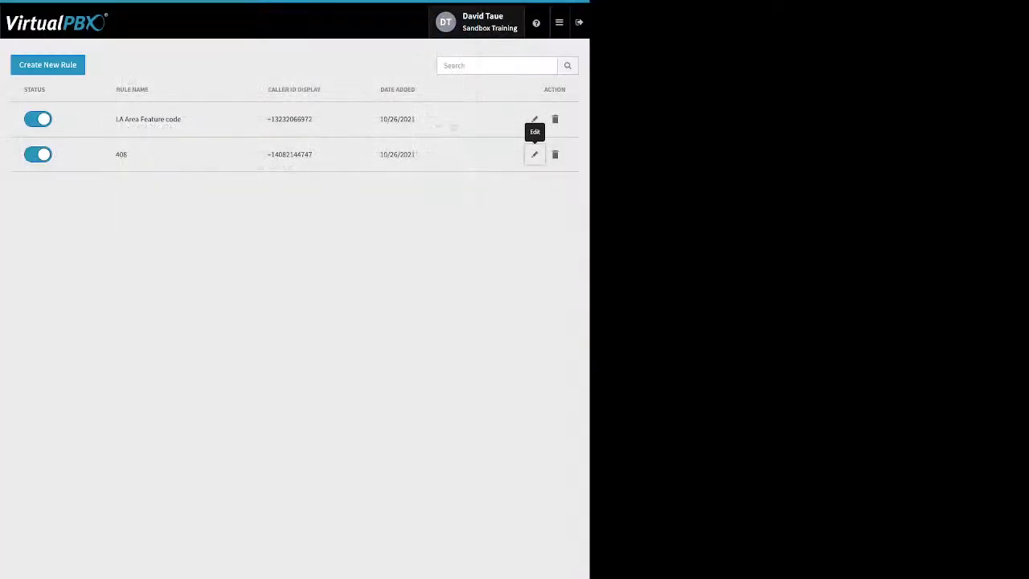
pyautogui.click(534, 119)
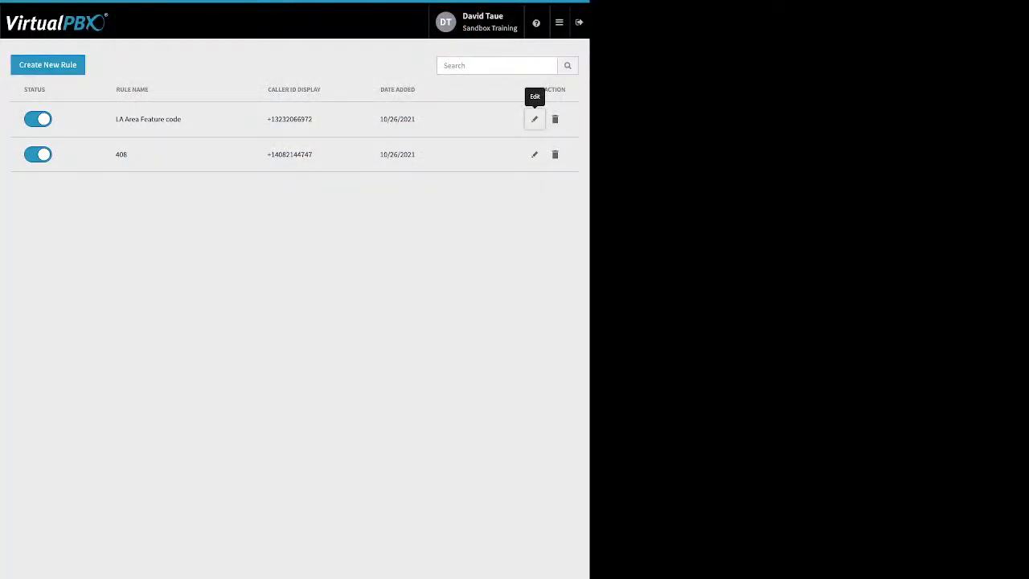
# Open the Monitor app, compare the Employees and Devices views, and filter the employees by Available, Busy and All
pyautogui.moveTo(560, 22)
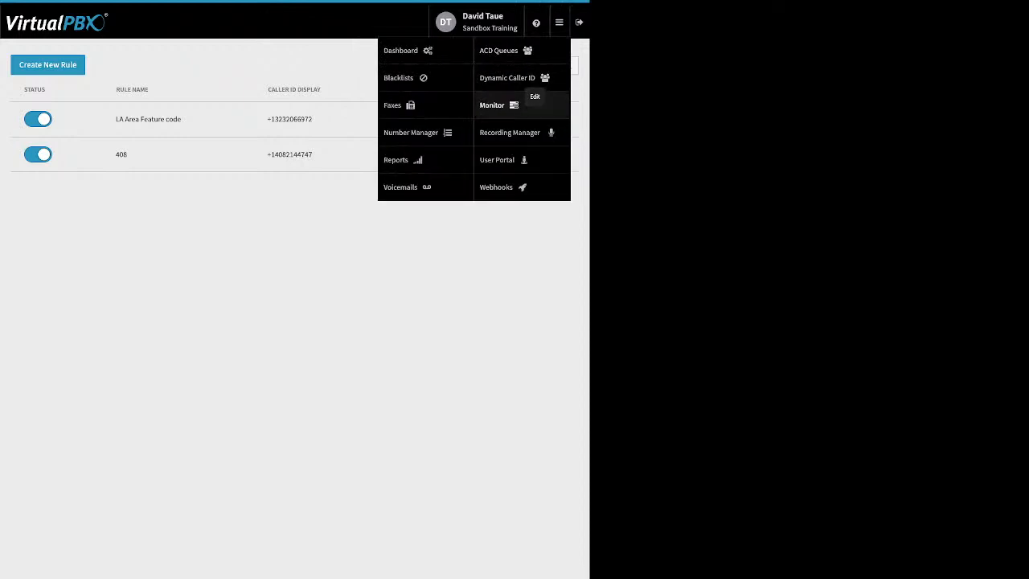
pyautogui.click(497, 160)
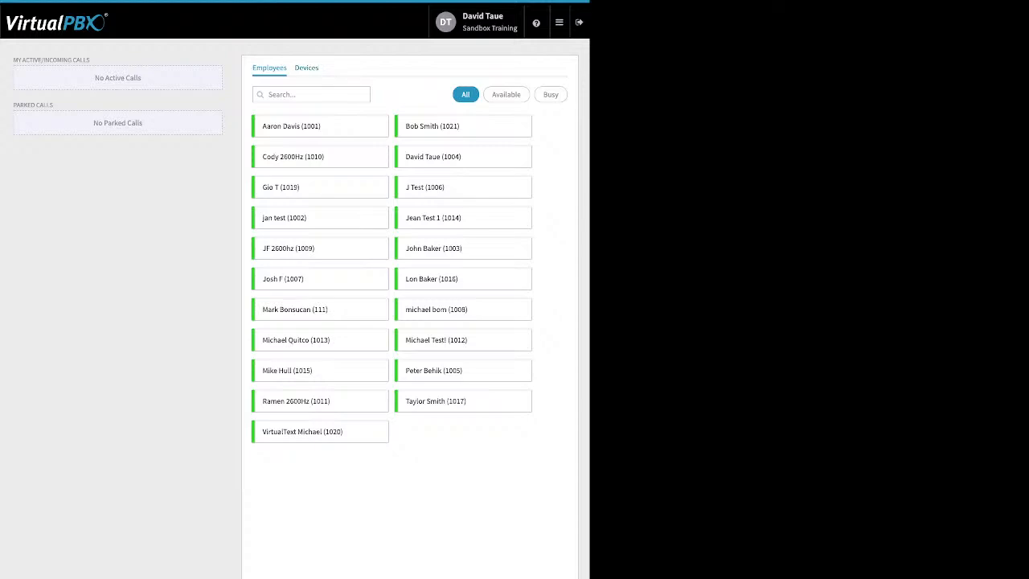
pyautogui.click(306, 68)
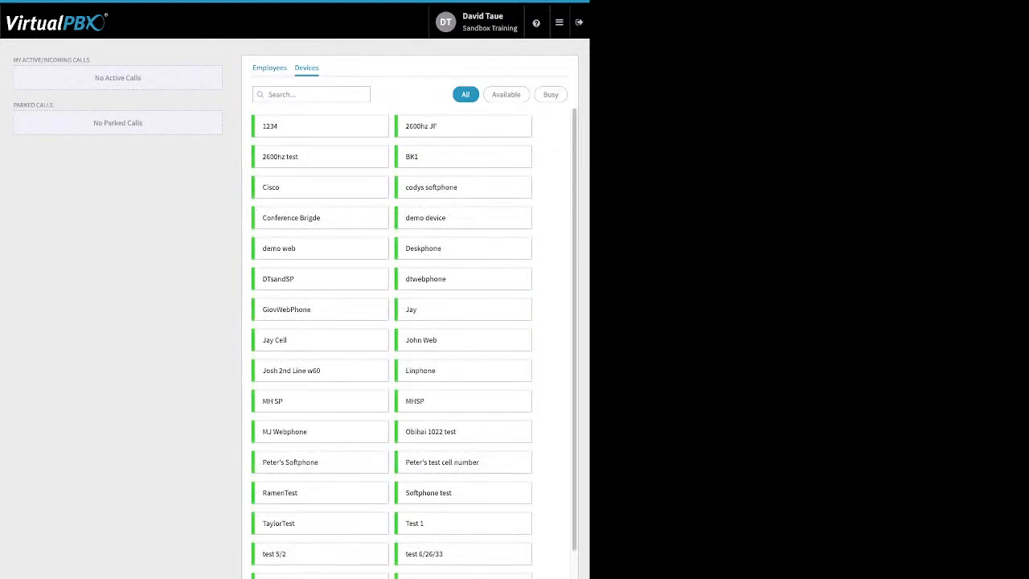
pyautogui.click(269, 68)
pyautogui.click(506, 95)
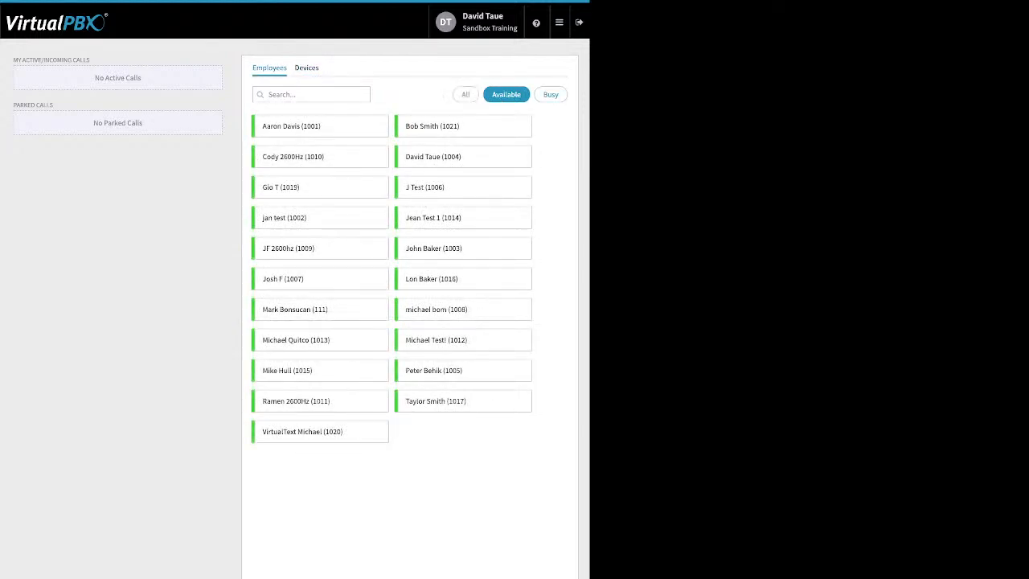
pyautogui.click(550, 95)
pyautogui.click(465, 95)
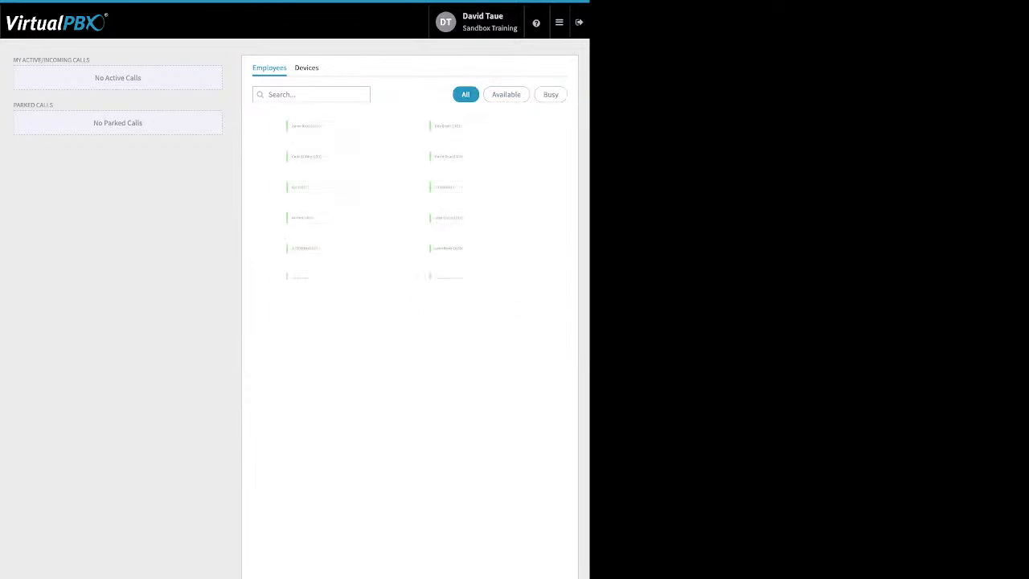
# Examine the My Active/Incoming Calls and Parked Calls areas of the call monitor
pyautogui.moveTo(90, 60); pyautogui.dragTo(13, 60)
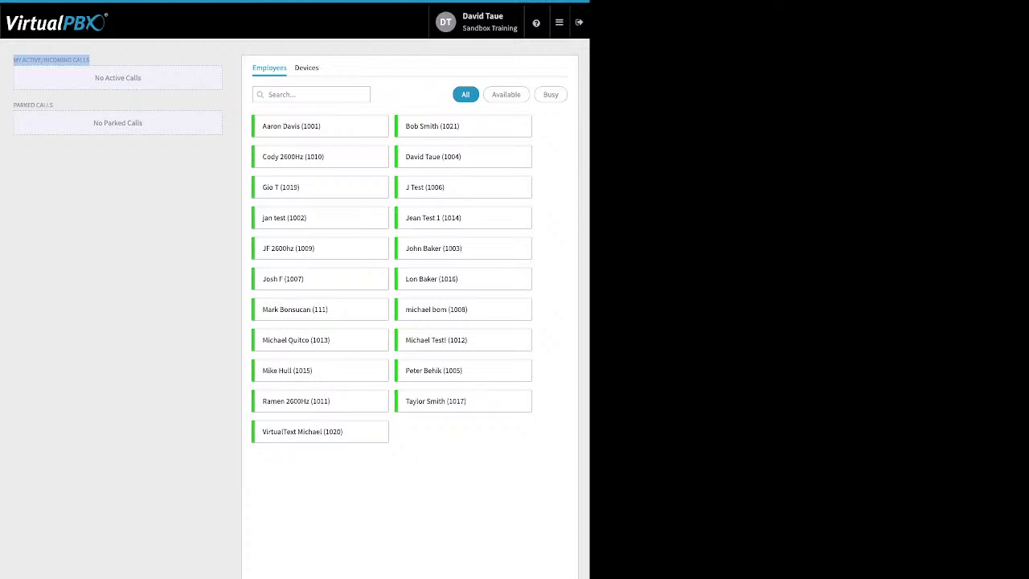
pyautogui.click(72, 104)
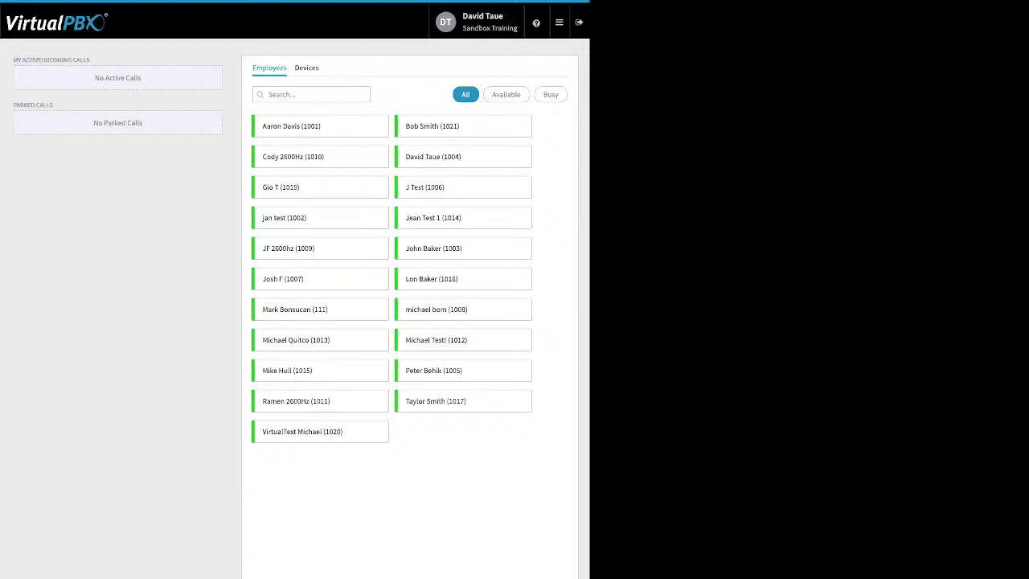
pyautogui.moveTo(73, 104); pyautogui.dragTo(13, 104)
# Open Webhooks and review the blank form for creating a new webhook
pyautogui.moveTo(560, 23)
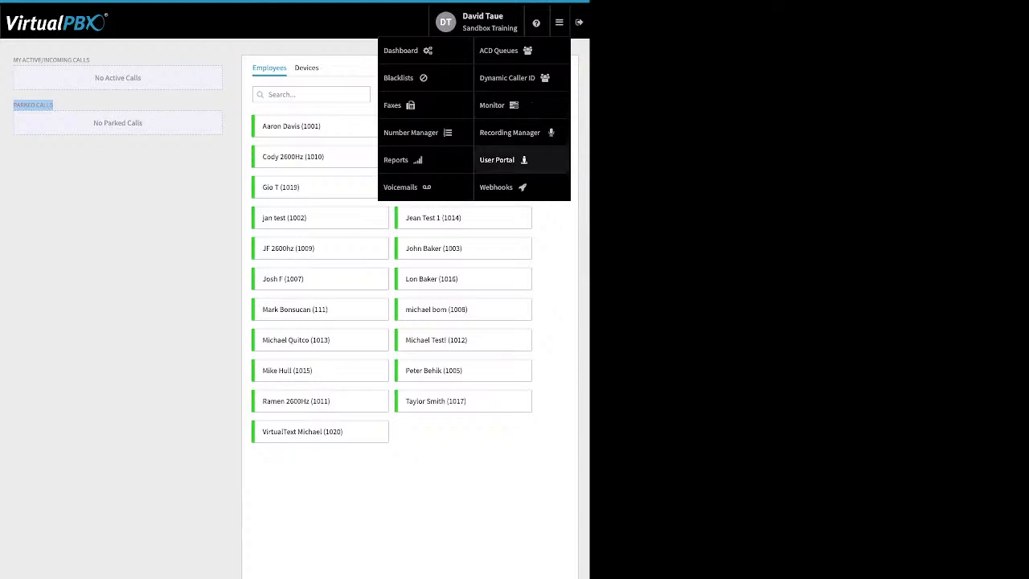
pyautogui.click(496, 186)
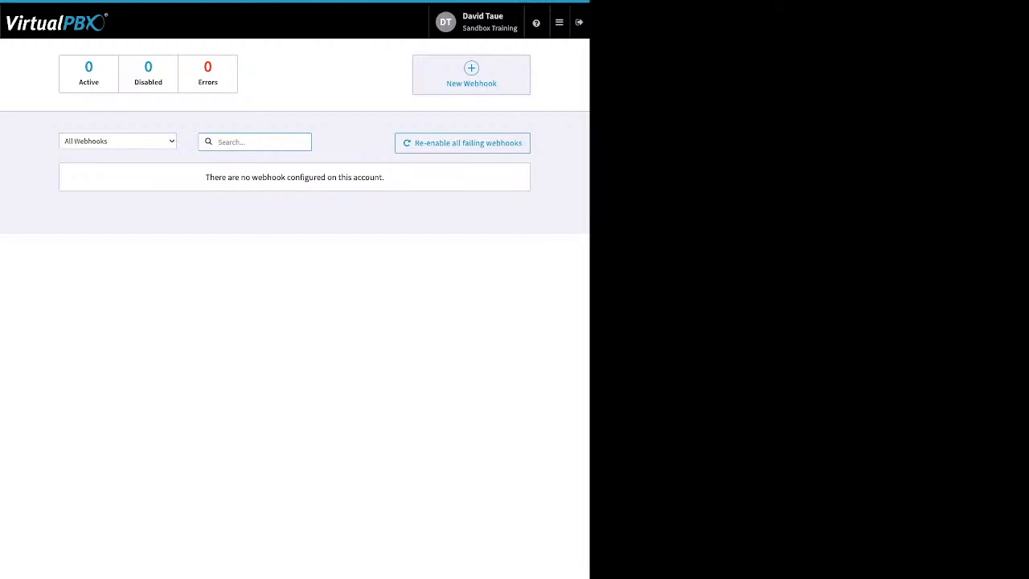
pyautogui.click(471, 74)
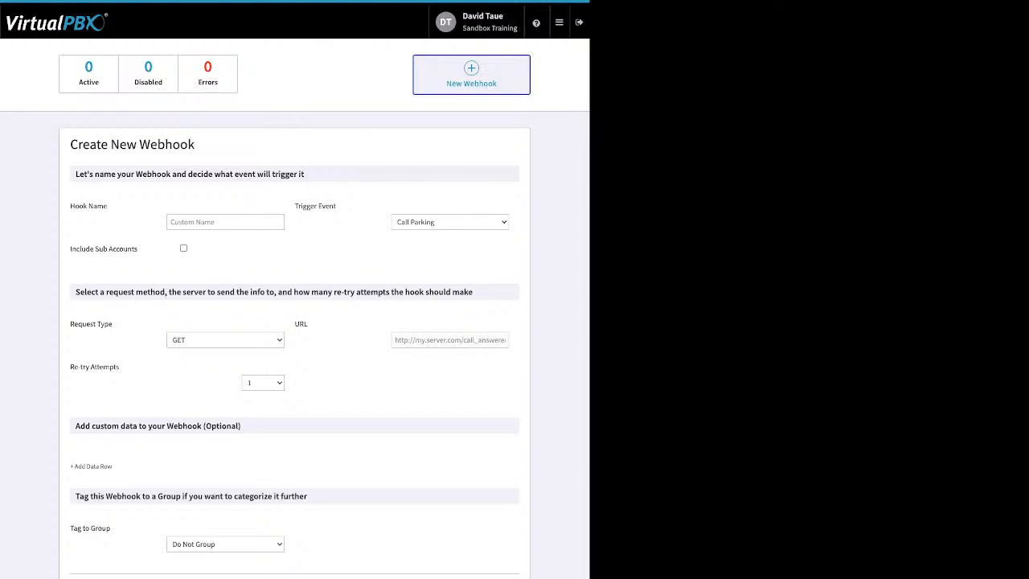
# Leave the webhook form without saving and open the User Portal on its Voicemails page
pyautogui.moveTo(559, 22)
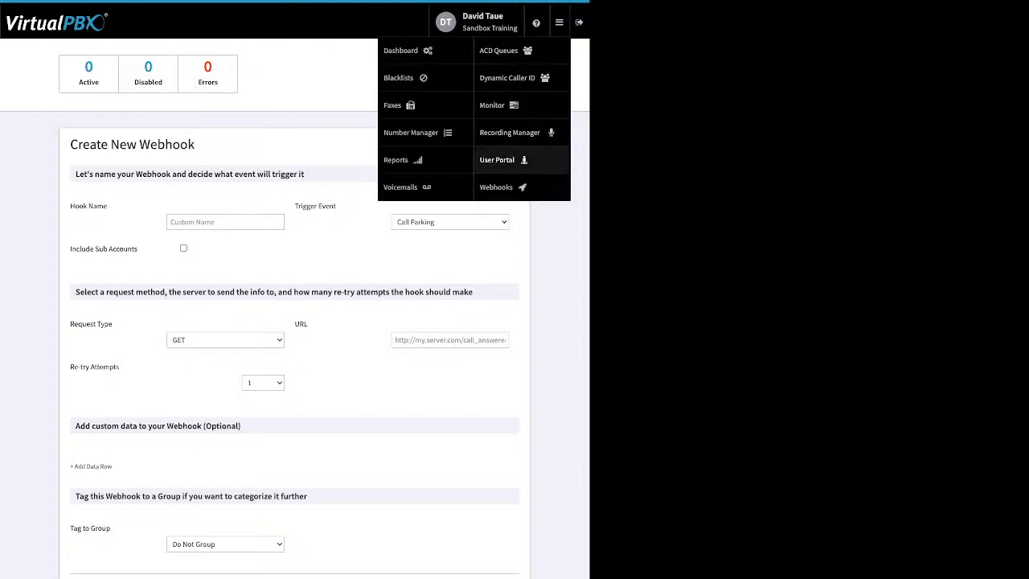
pyautogui.click(400, 186)
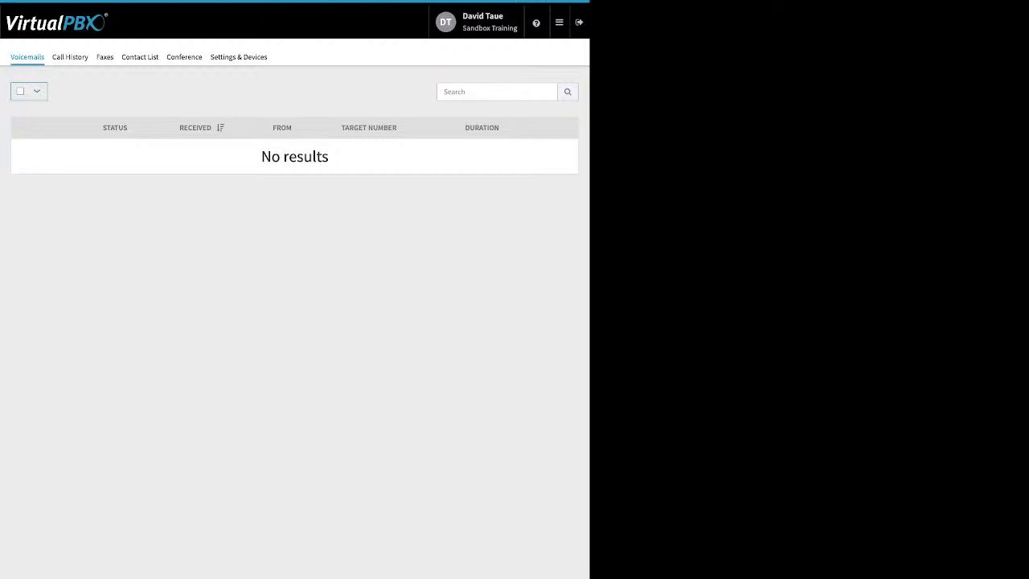
# Browse the User Portal's Call History with its start date filter, the Faxes page and the Contact List
pyautogui.click(70, 57)
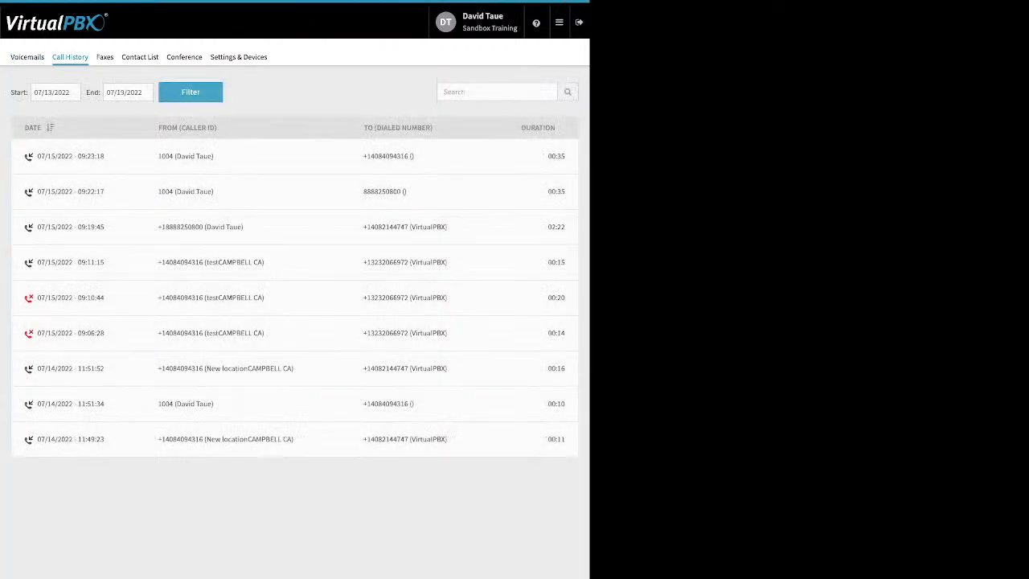
pyautogui.click(49, 93)
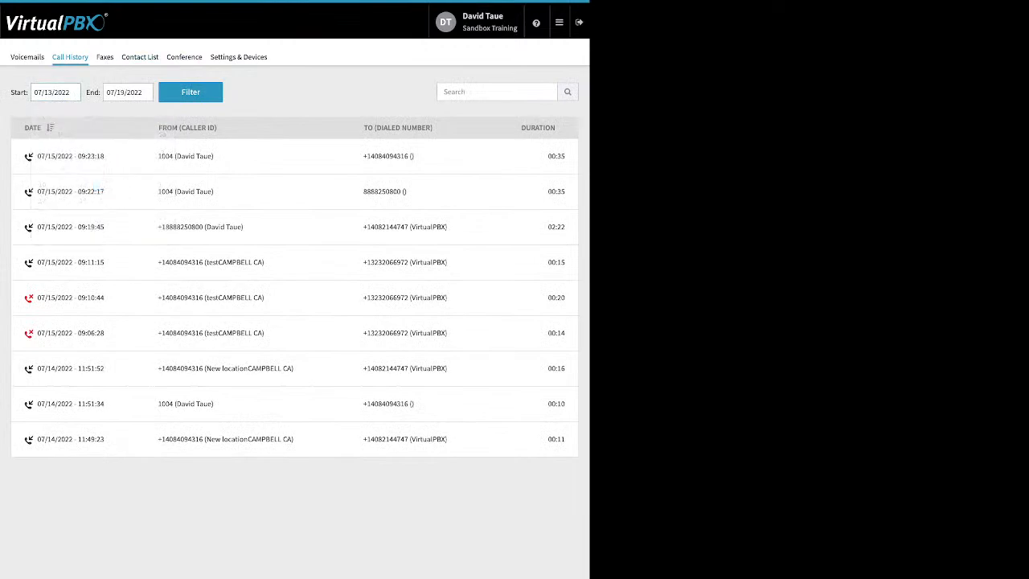
pyautogui.click(104, 57)
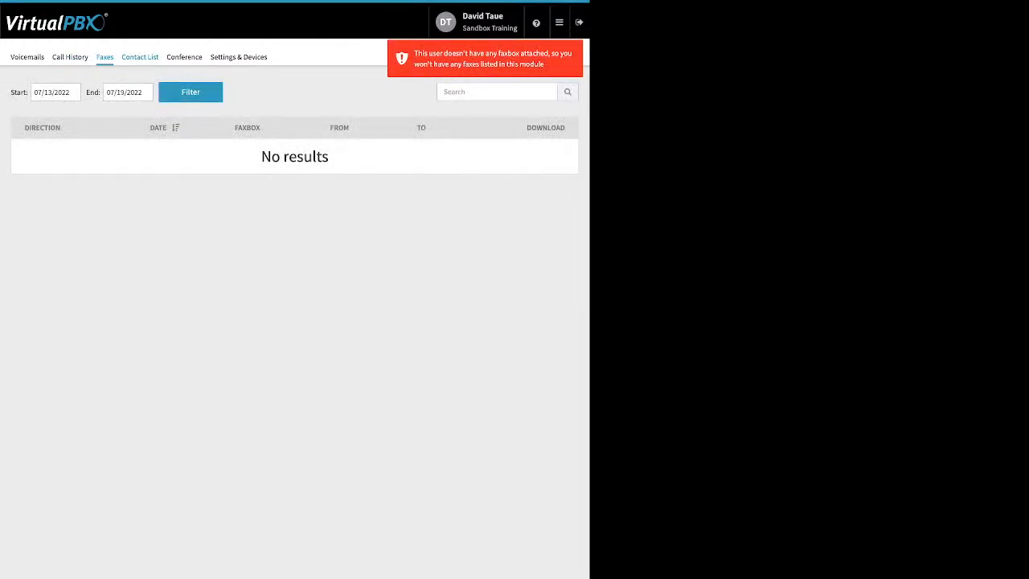
pyautogui.click(140, 57)
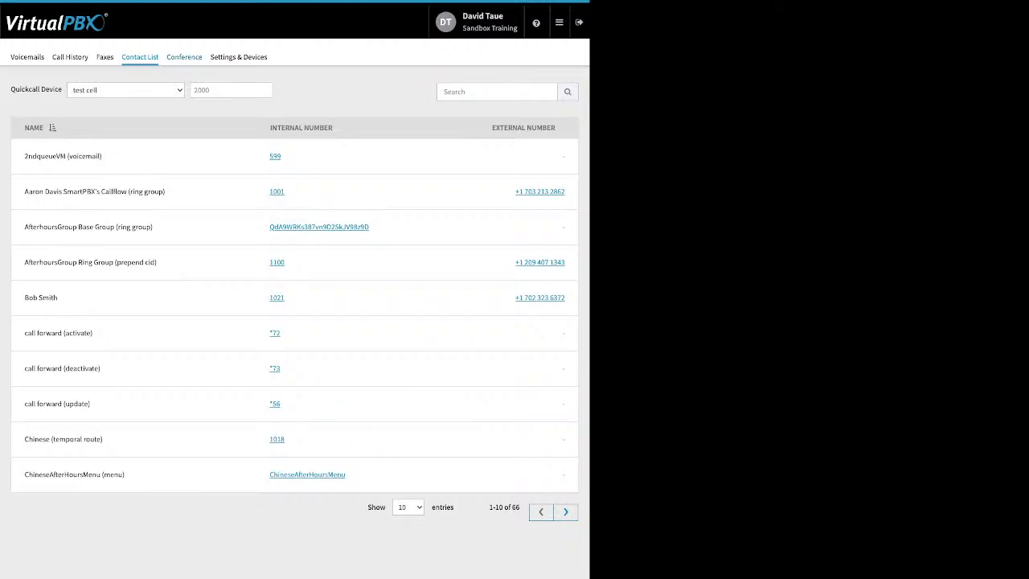
# Examine the Conference page's settings: conference number, moderator and participant PINs, muted and deaf joining options, and entry and exit tones
pyautogui.click(184, 56)
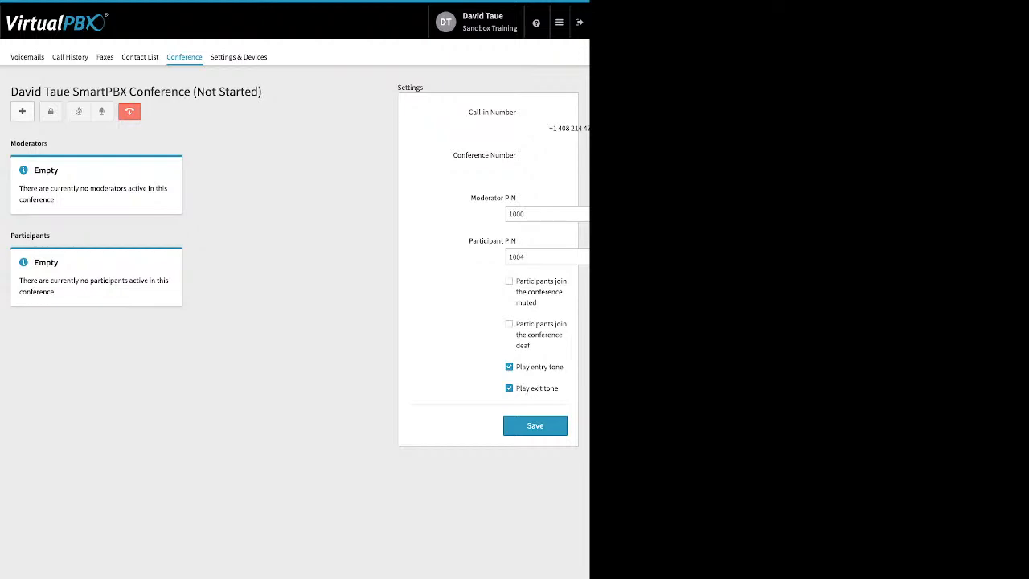
pyautogui.moveTo(454, 156); pyautogui.dragTo(516, 156)
pyautogui.click(518, 155)
pyautogui.moveTo(470, 197); pyautogui.dragTo(517, 241)
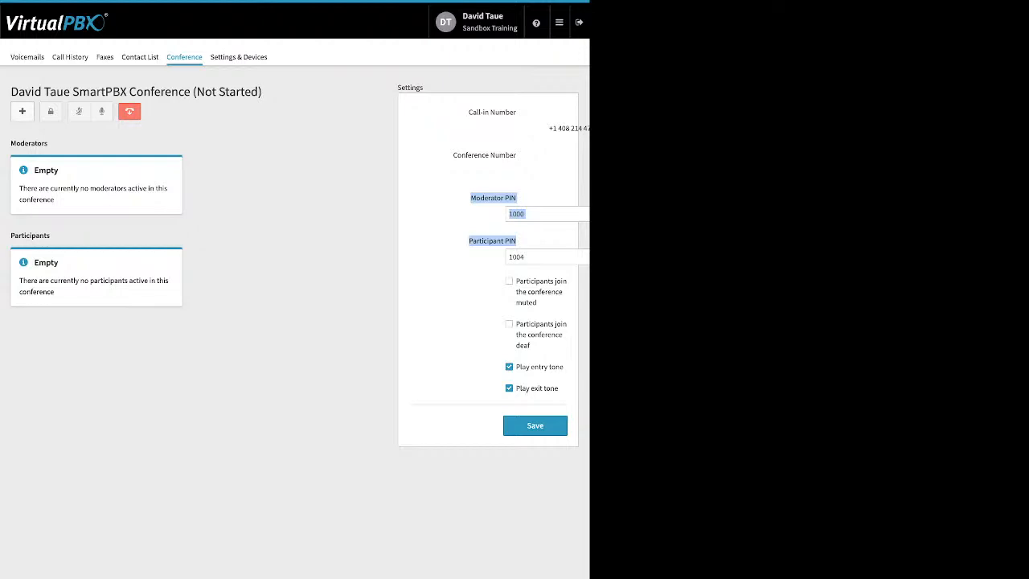
pyautogui.click(518, 243)
pyautogui.moveTo(516, 281); pyautogui.dragTo(537, 302)
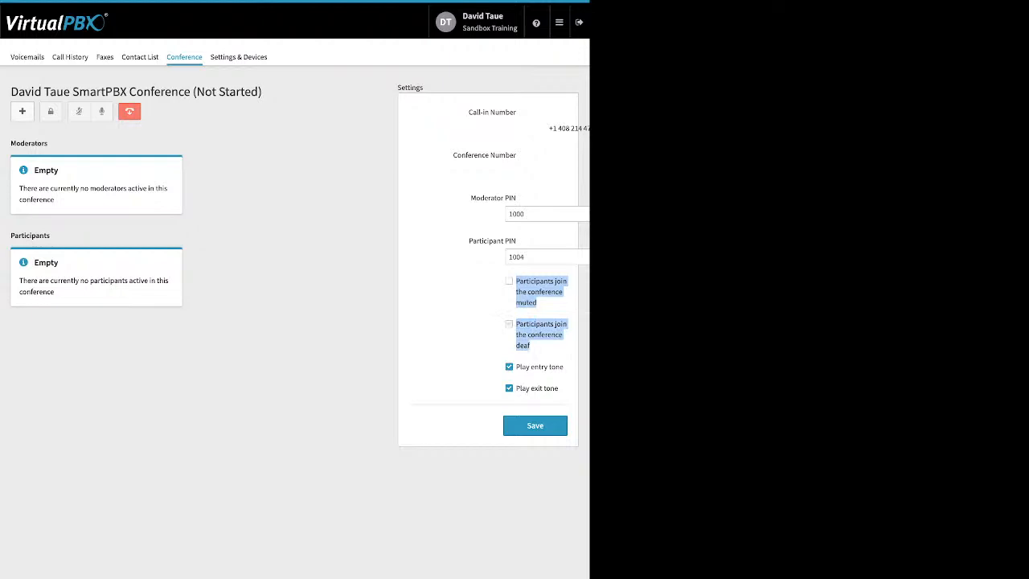
pyautogui.click(466, 329)
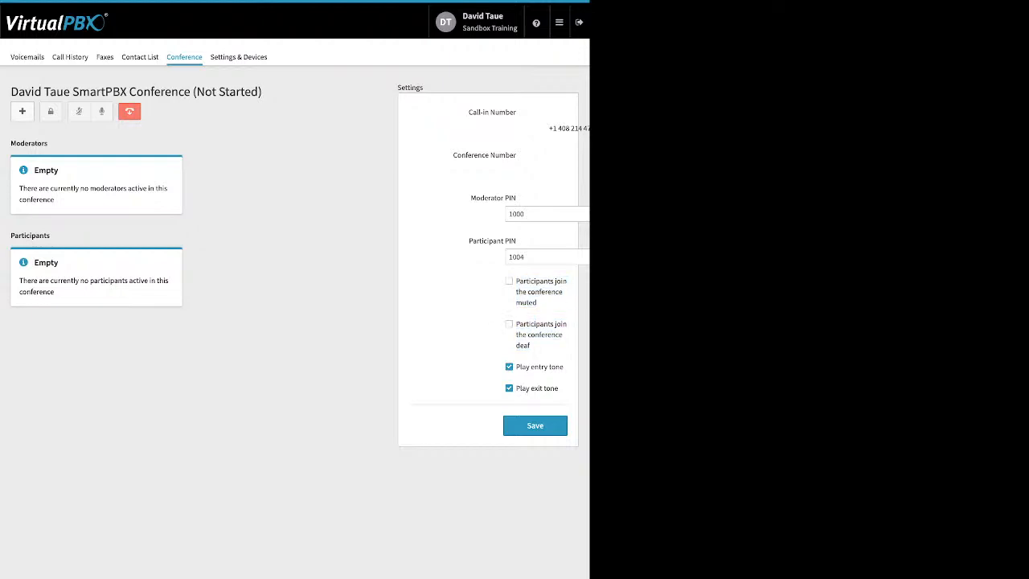
pyautogui.moveTo(516, 366); pyautogui.dragTo(542, 388)
pyautogui.click(467, 378)
# Review the call forwarding option in the portal's Settings & Devices page and return to the Dashboard
pyautogui.click(237, 57)
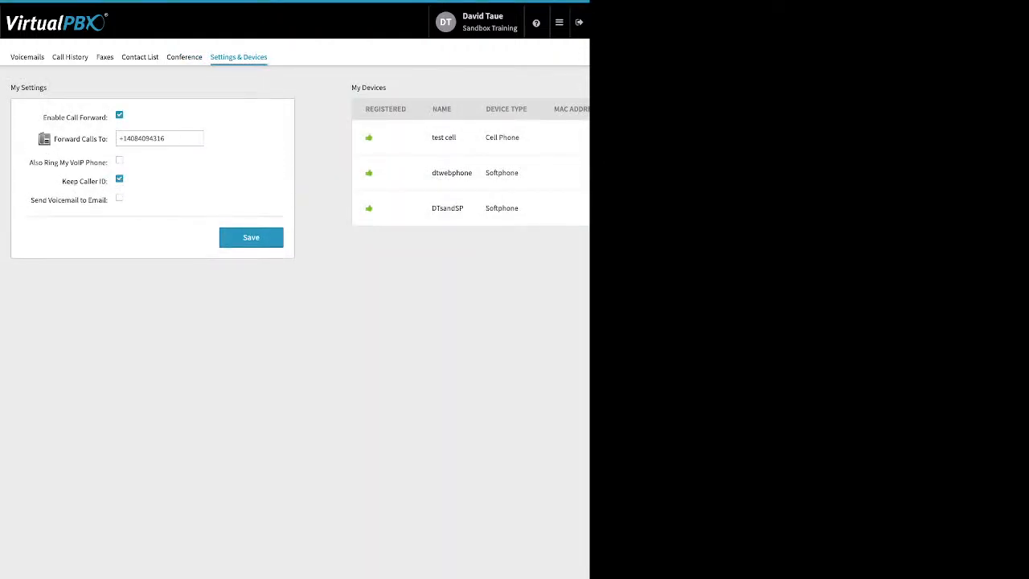
pyautogui.moveTo(42, 117); pyautogui.dragTo(102, 117)
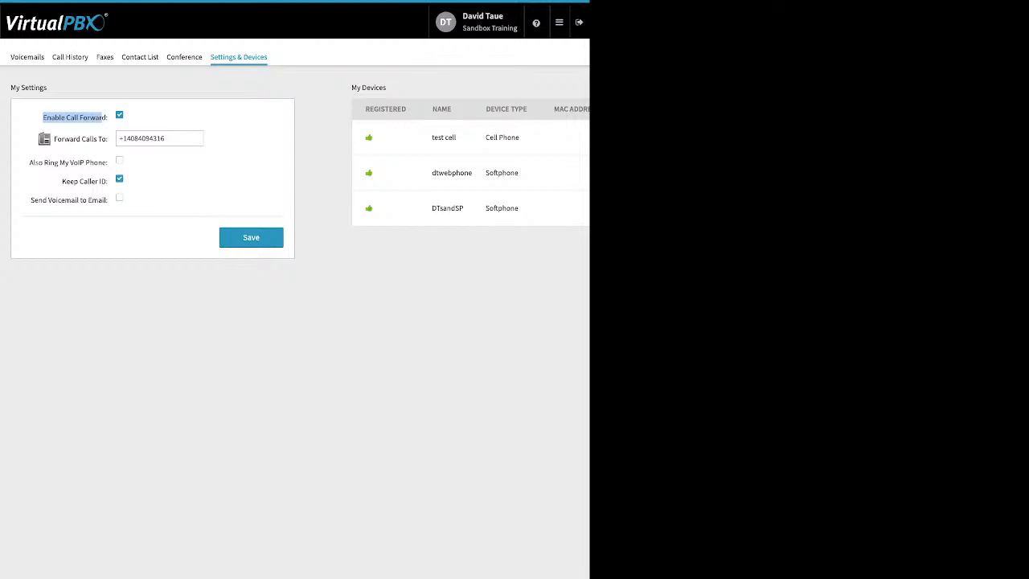
pyautogui.moveTo(559, 23)
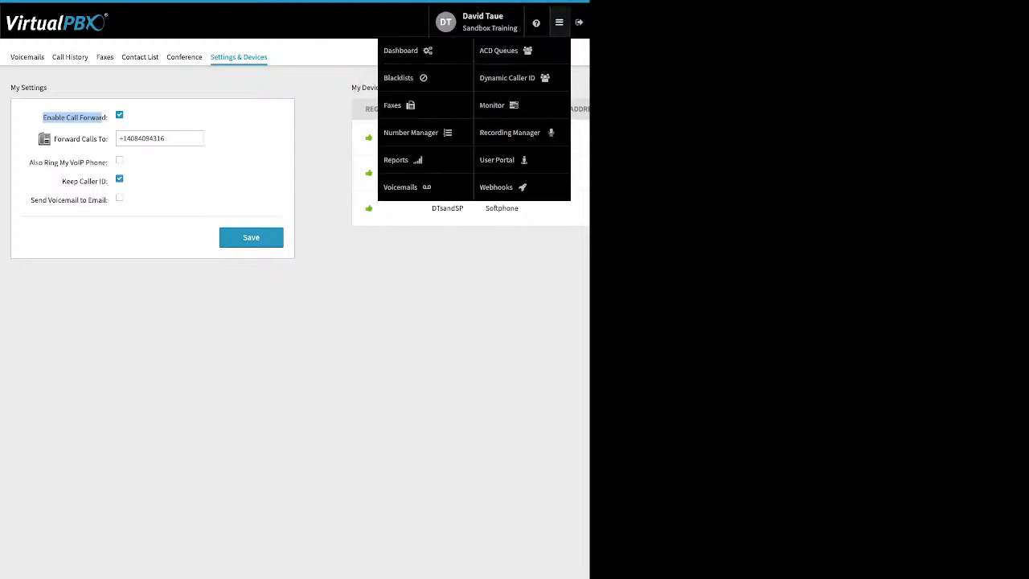
pyautogui.click(400, 50)
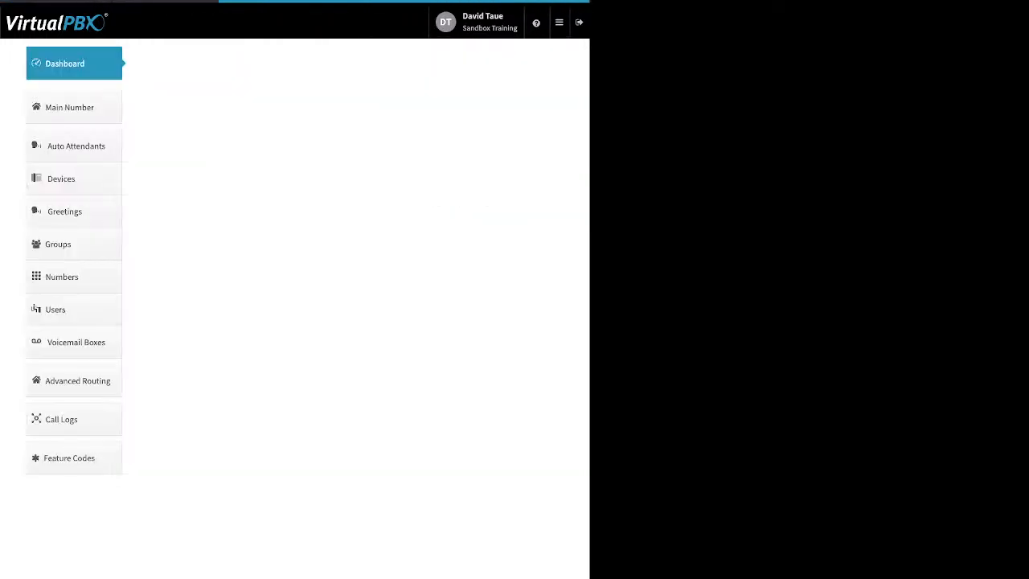